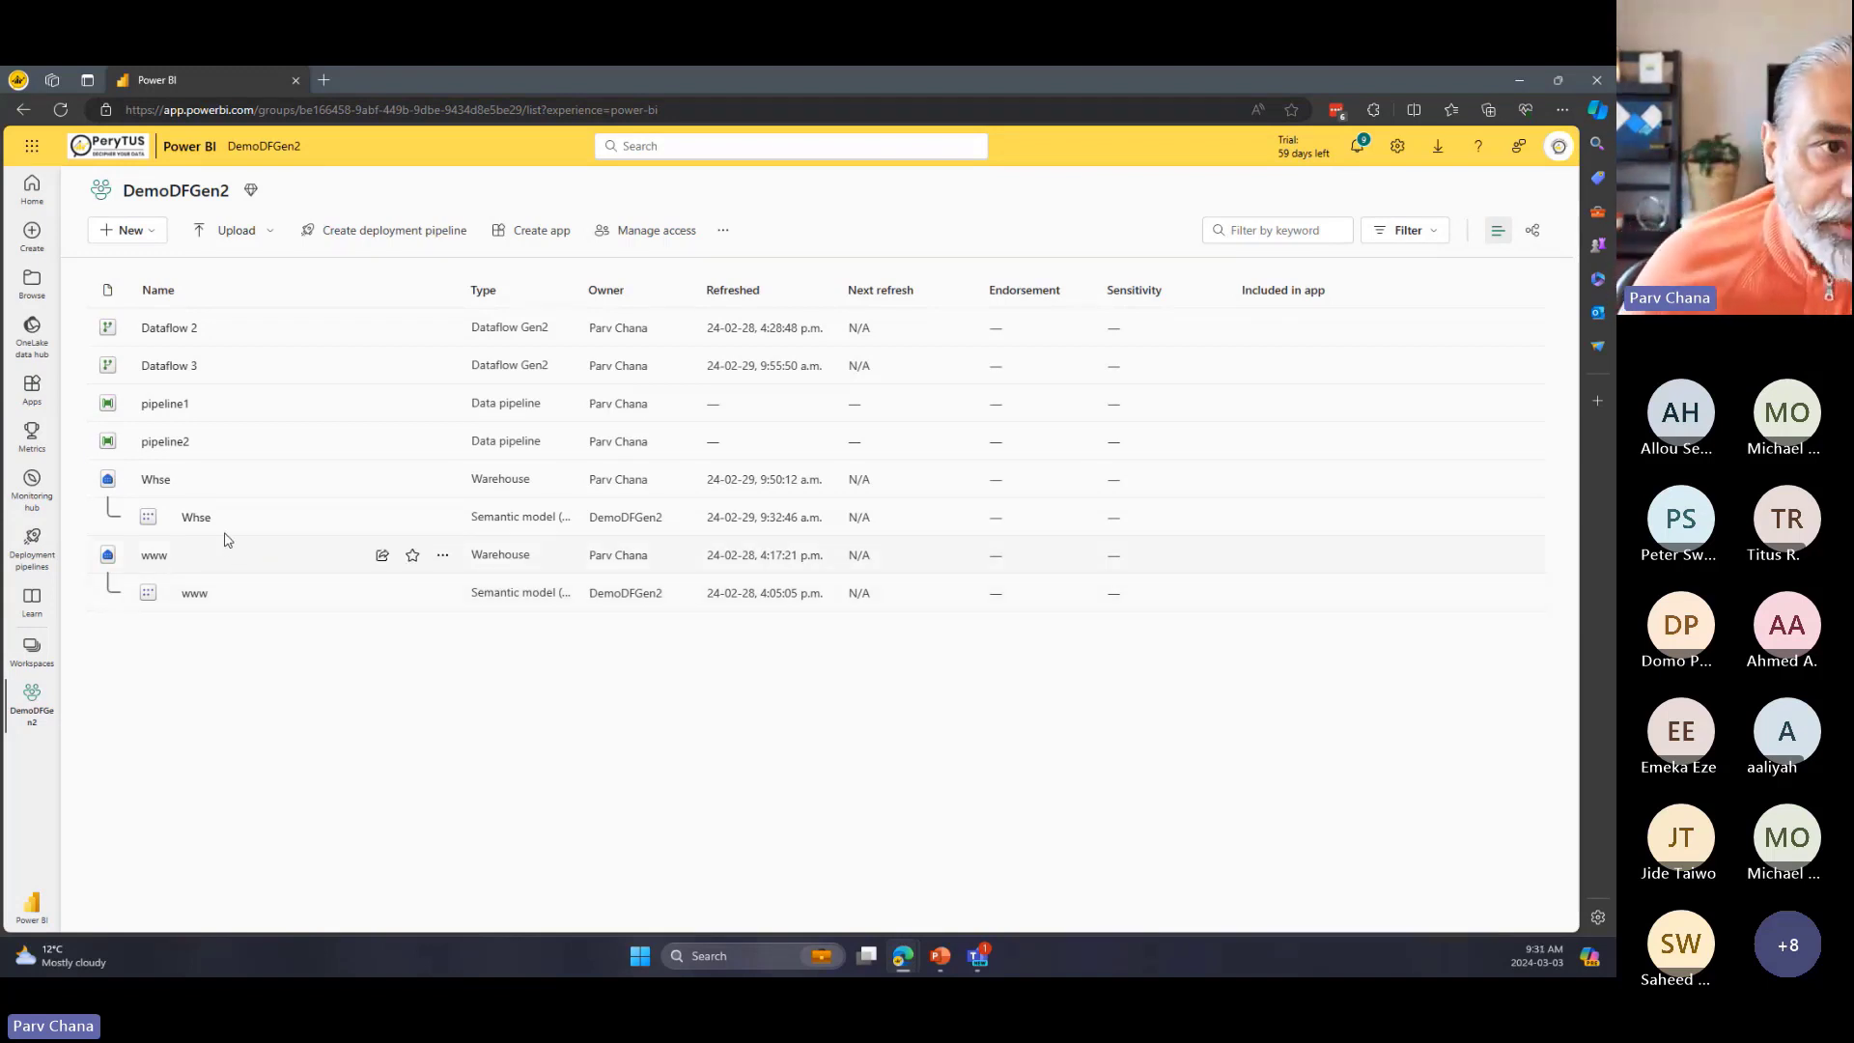
{"action": "left_click_drag", "start_coordinate": [133, 190], "coordinate": [221, 190]}
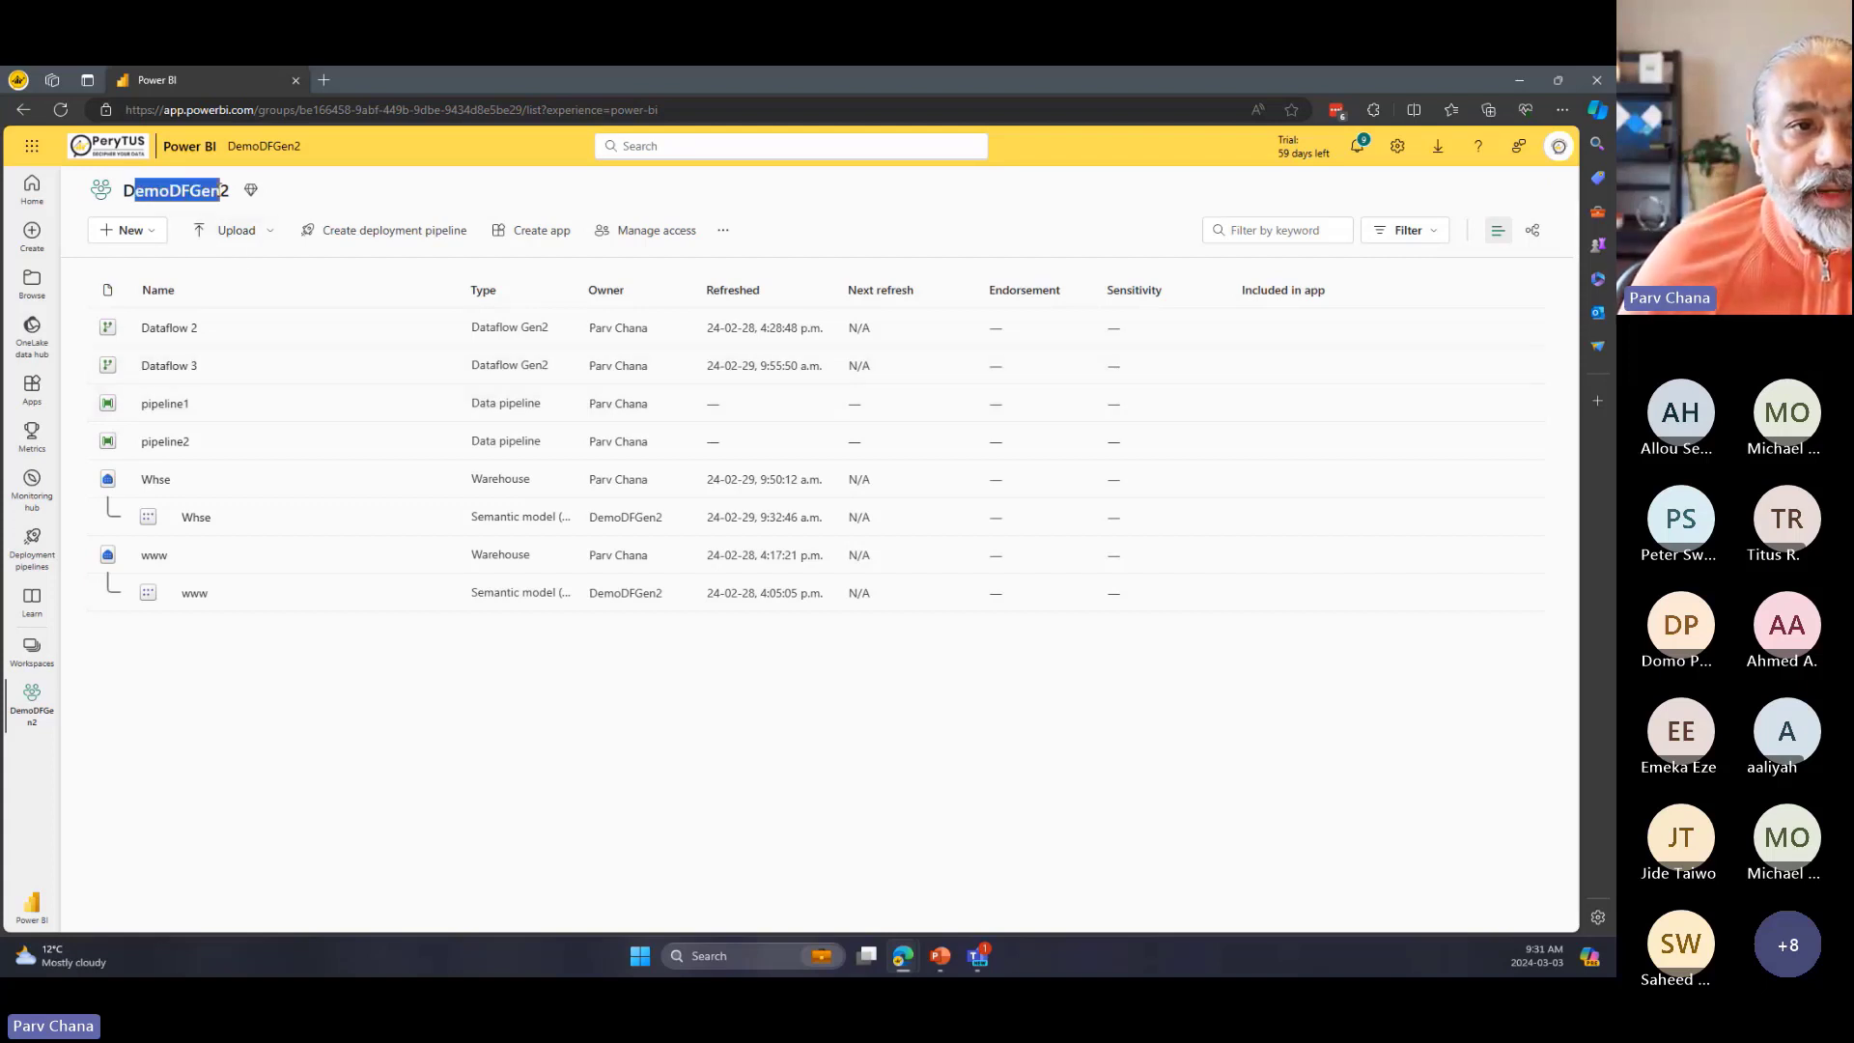
{"action": "left_click", "coordinate": [249, 194]}
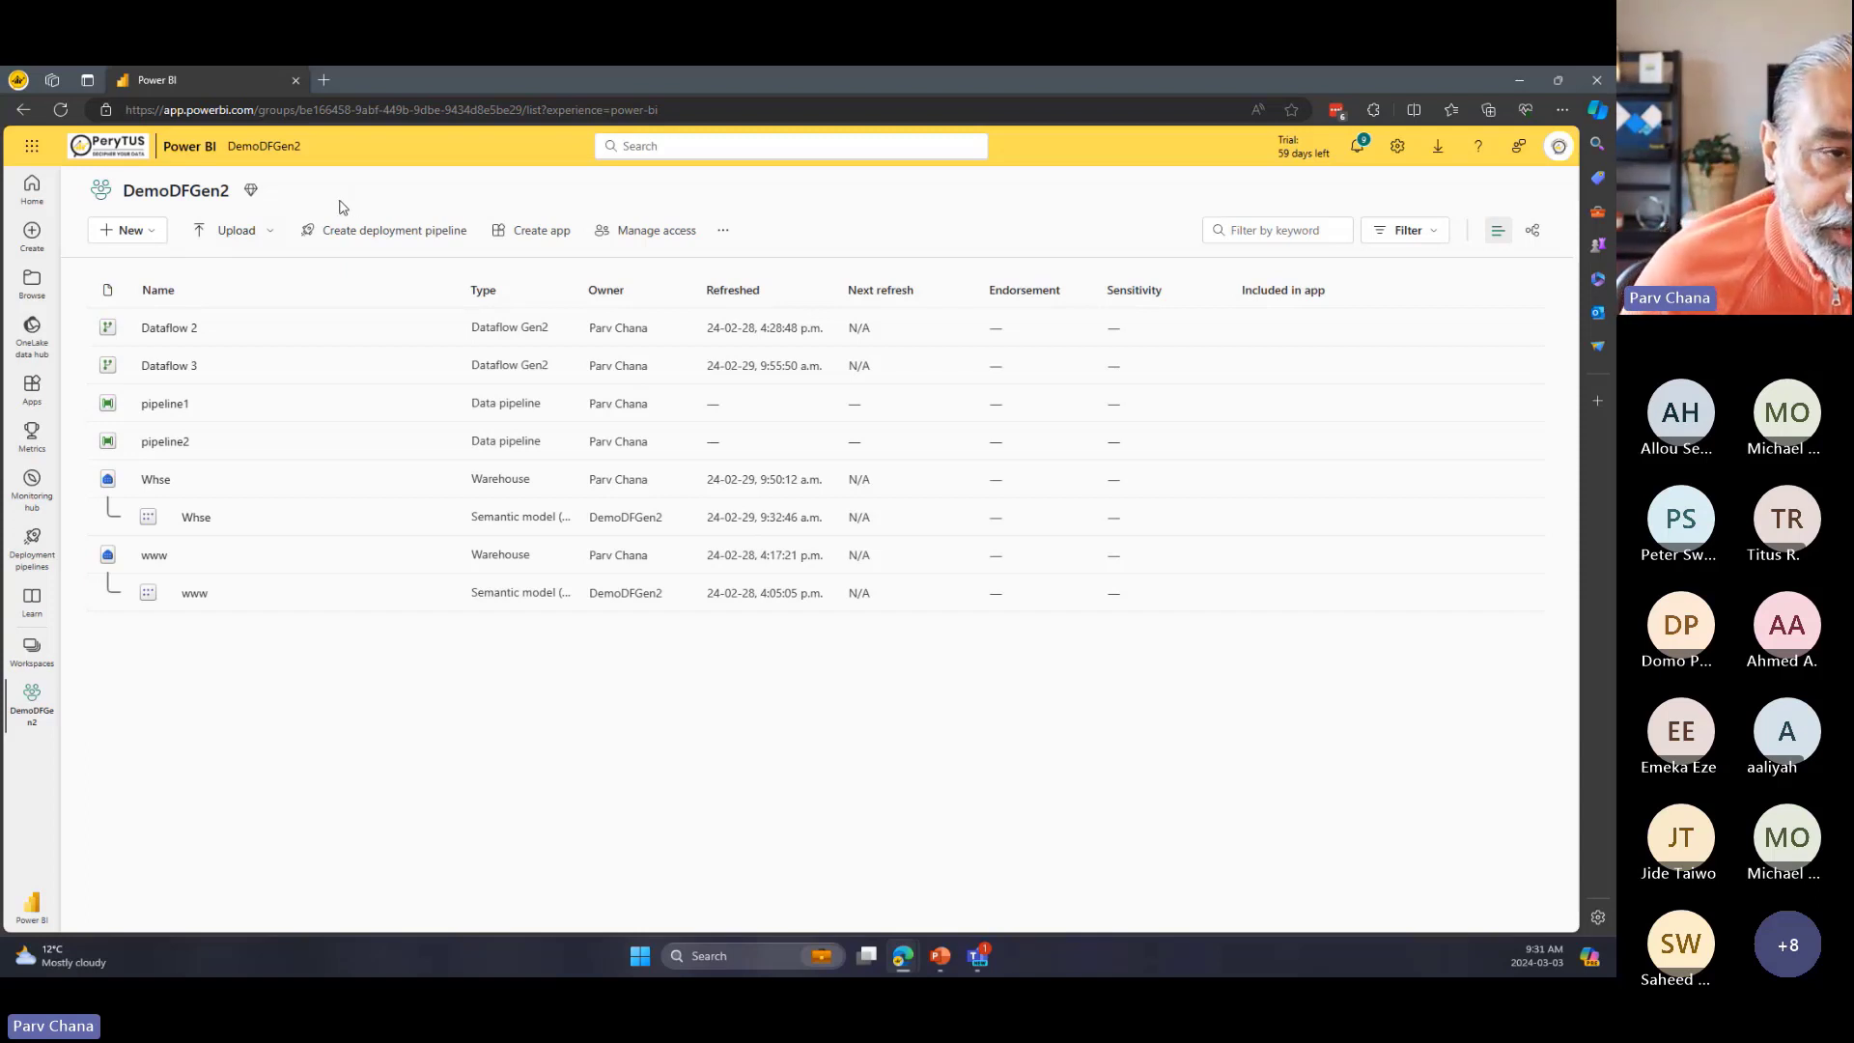
Create a new Warehouse item named DemoWhse in the DemoDFGen2 workspace.
{"action": "left_click", "coordinate": [150, 232]}
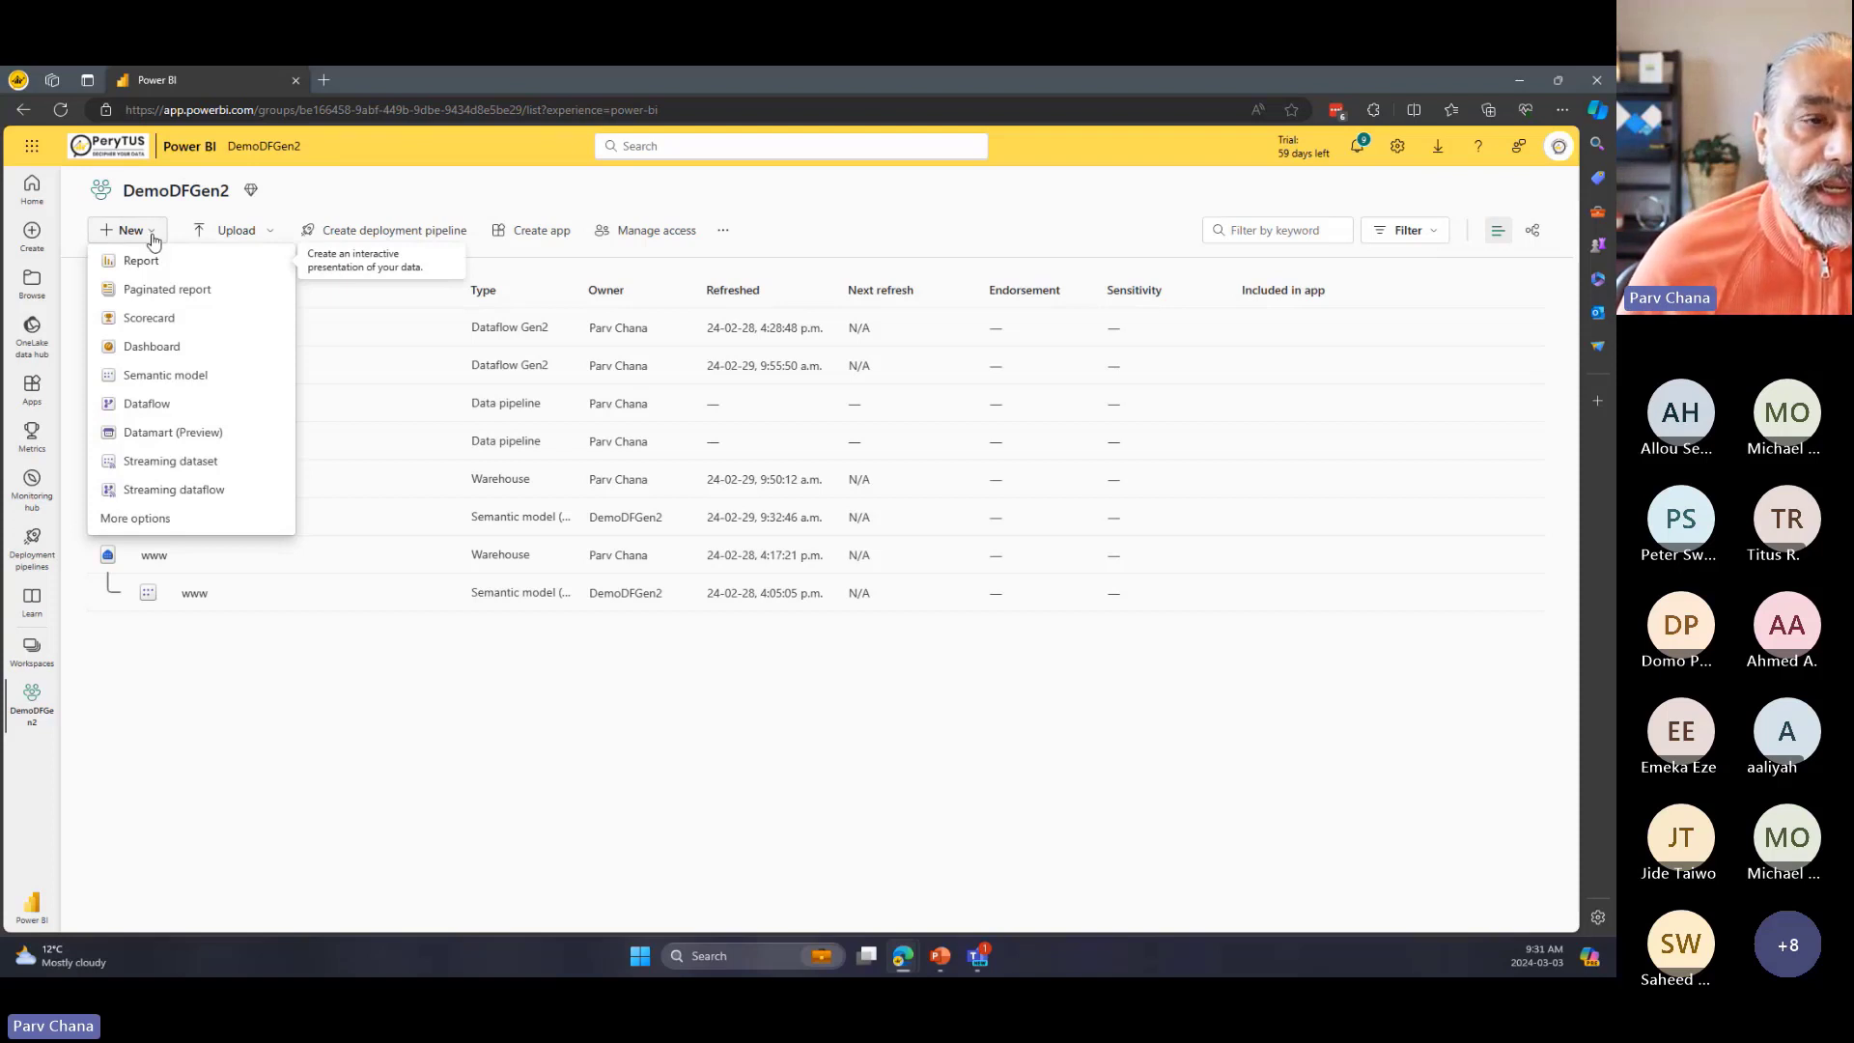
{"action": "left_click", "coordinate": [156, 530]}
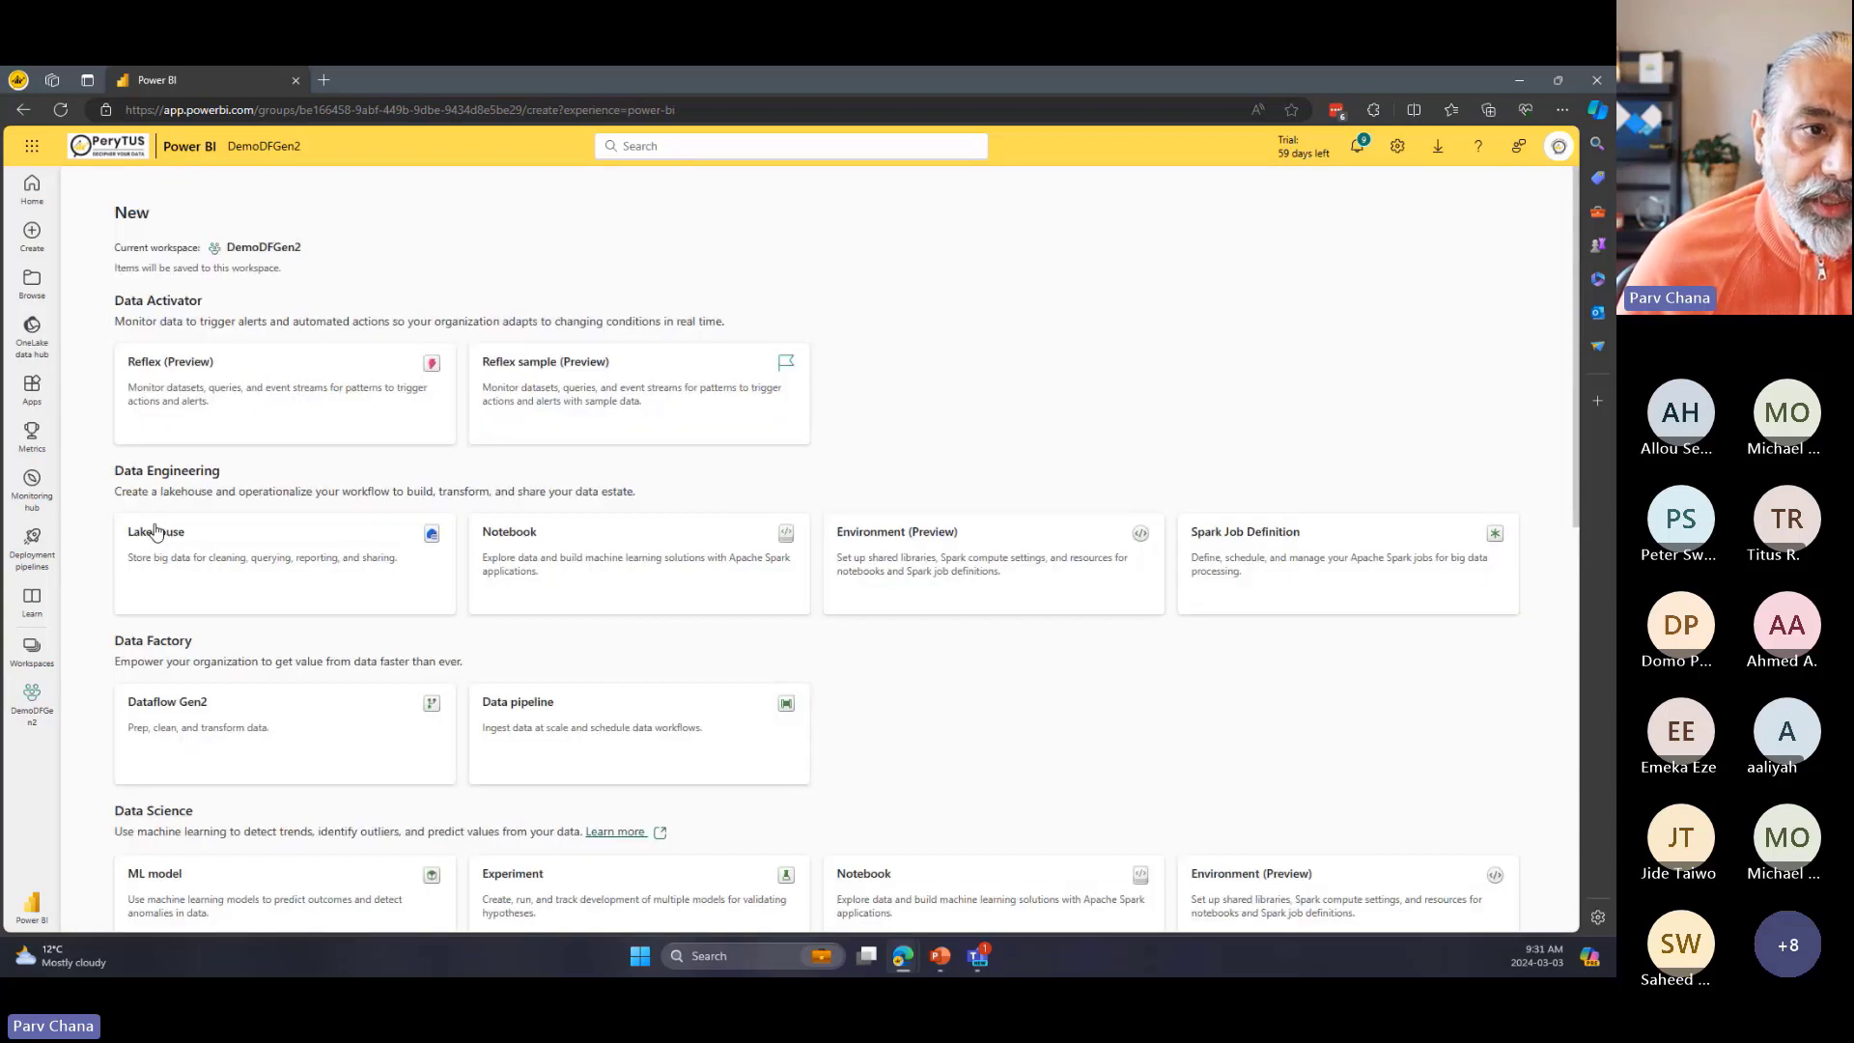
{"action": "scroll", "coordinate": [1296, 469], "scroll_direction": "down", "scroll_amount": 5}
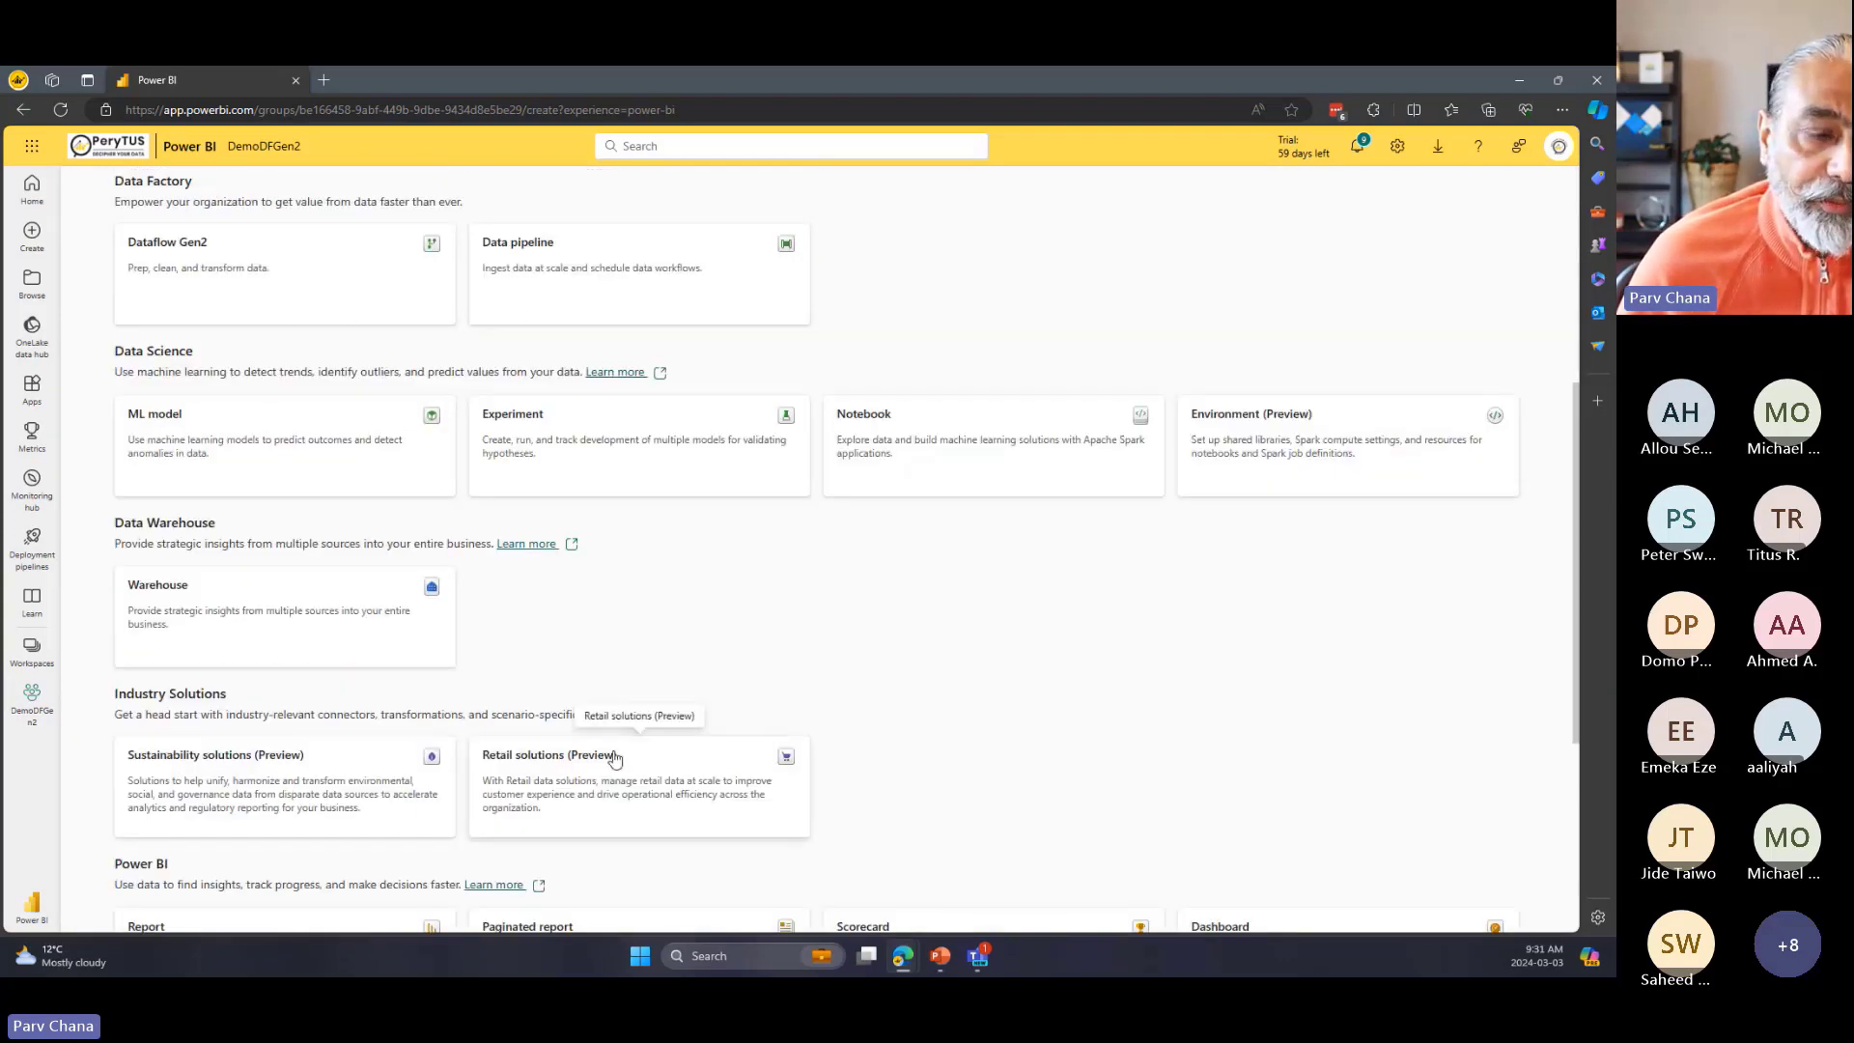
{"action": "scroll", "coordinate": [580, 744], "scroll_direction": "up", "scroll_amount": 5}
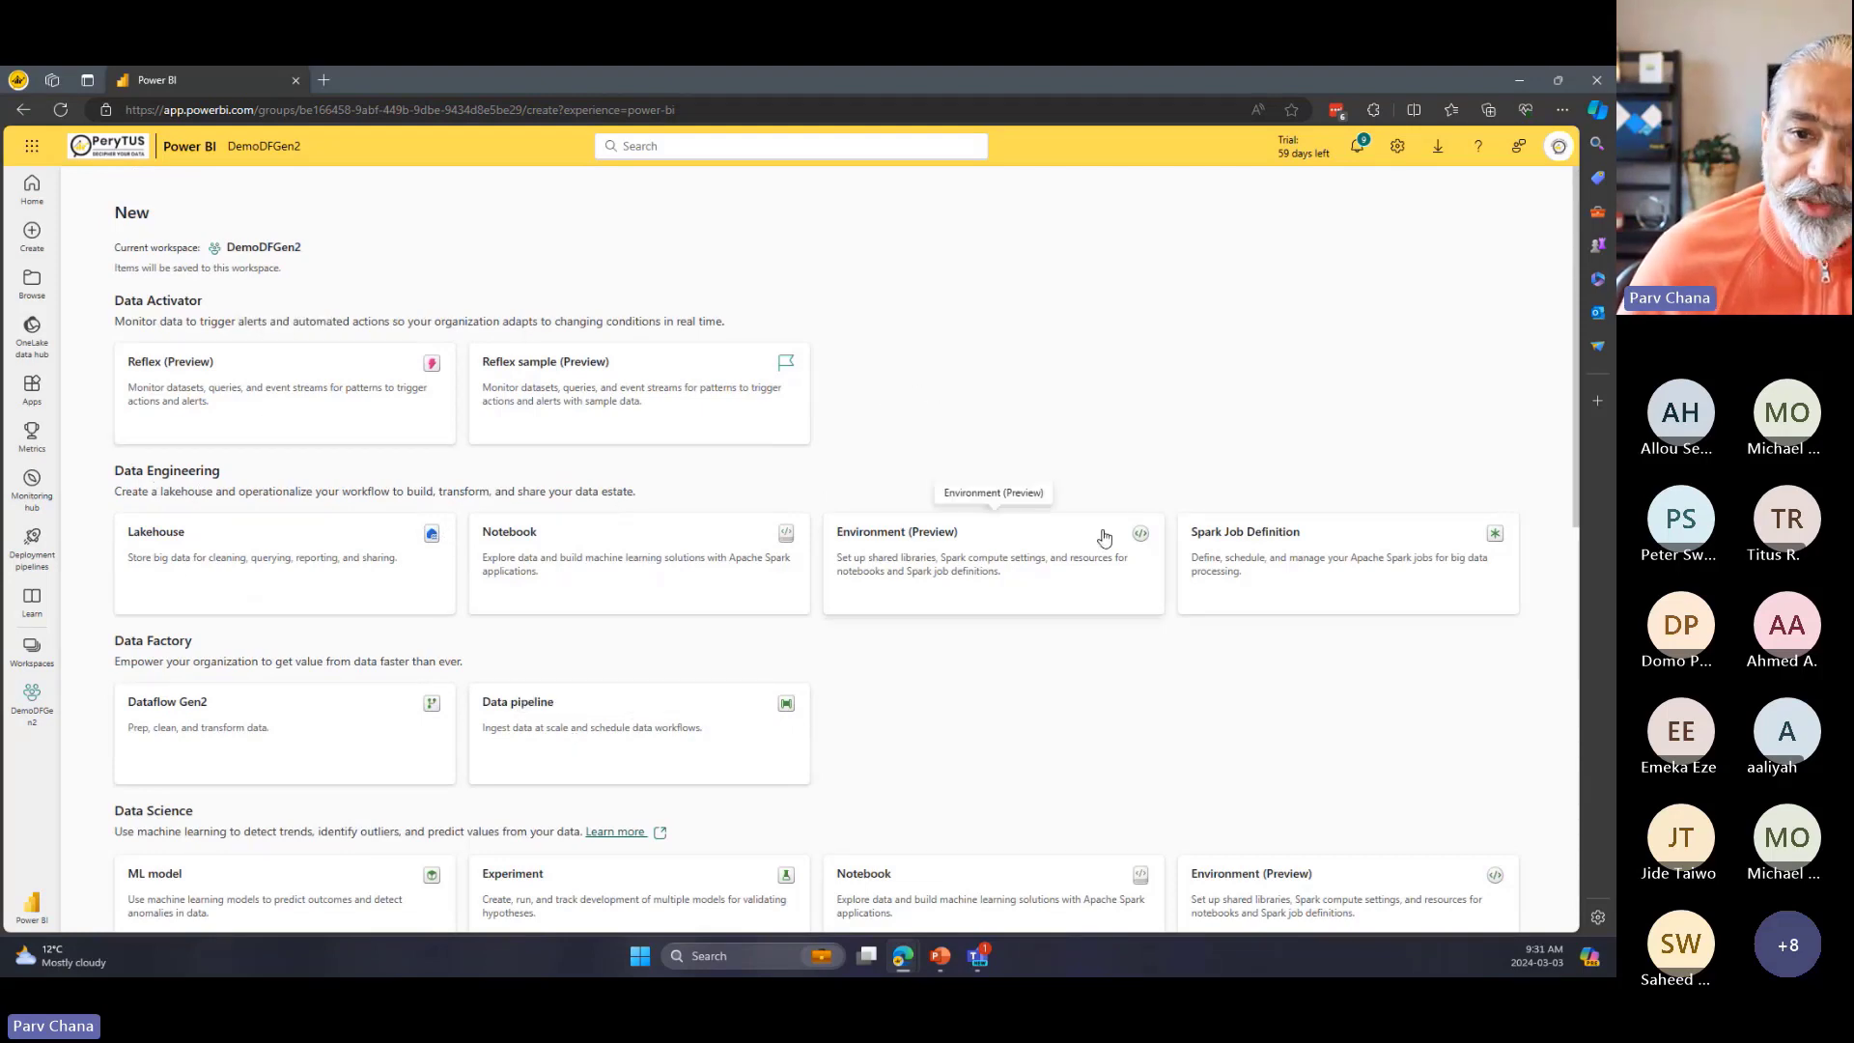
{"action": "scroll", "coordinate": [1081, 580], "scroll_direction": "down", "scroll_amount": 2}
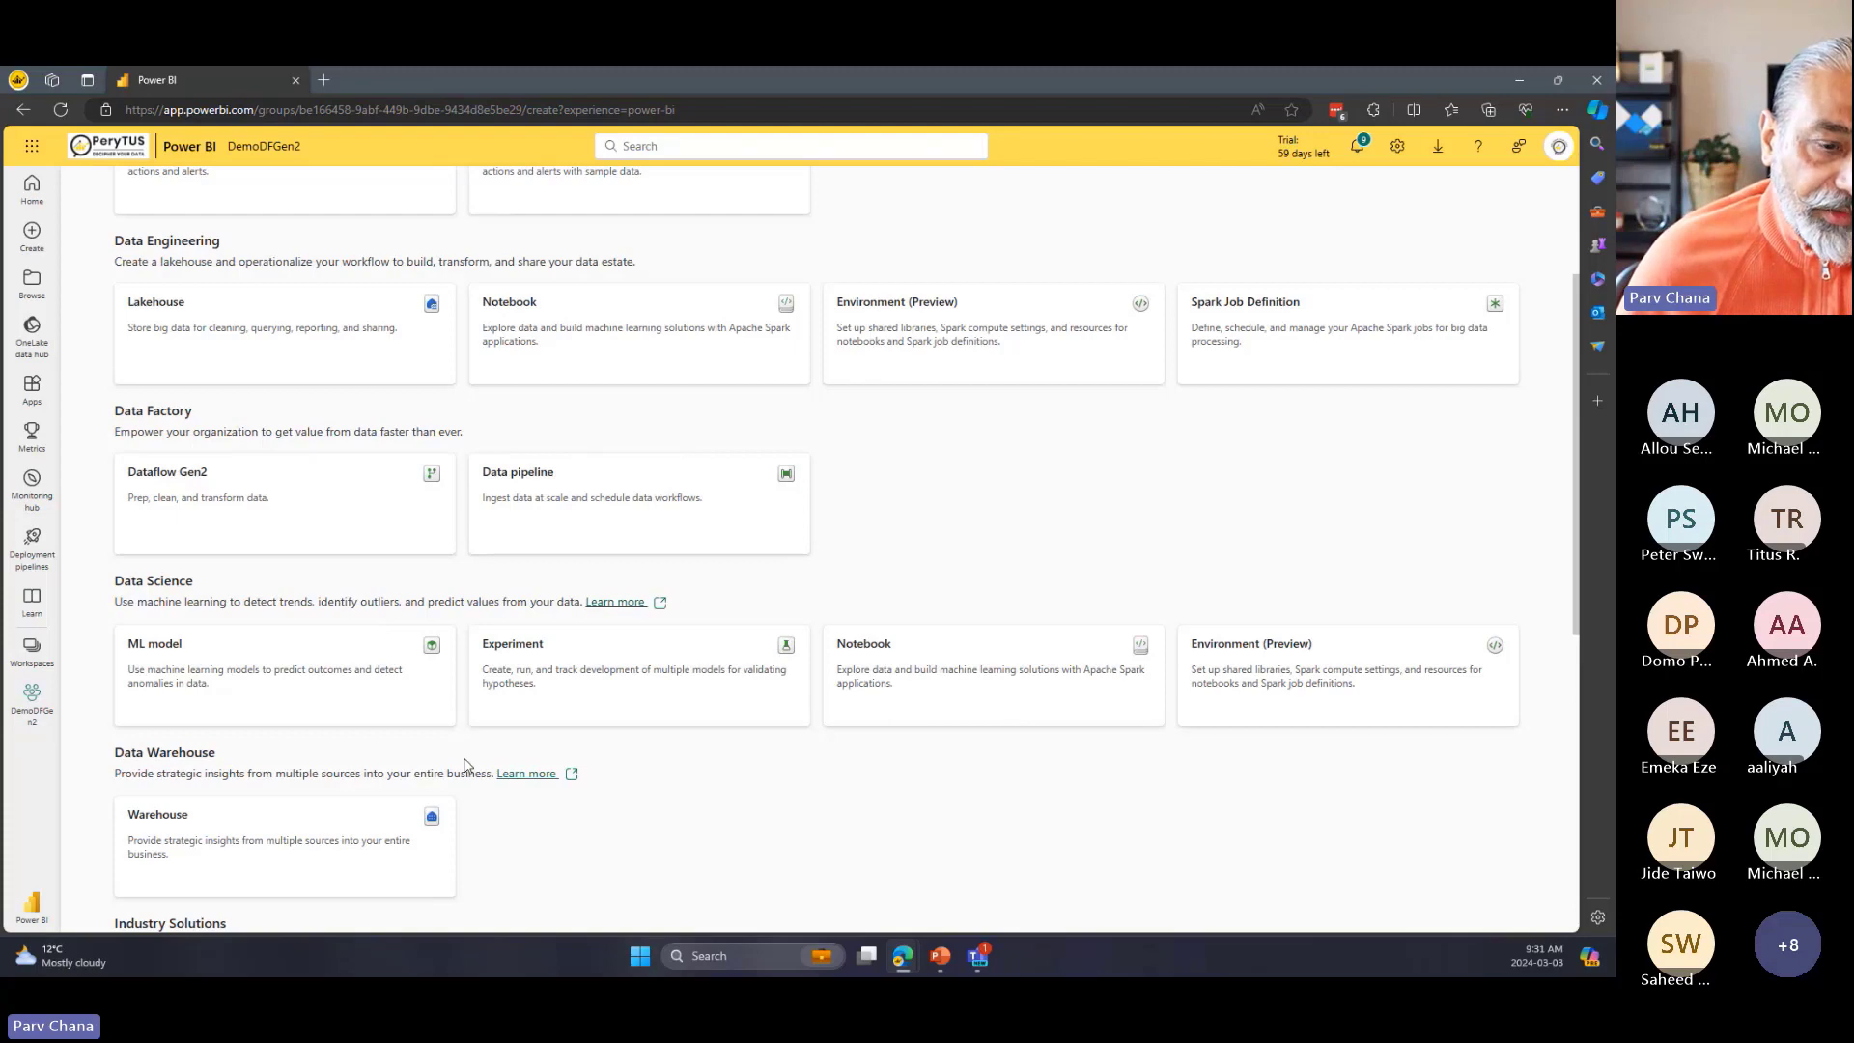
{"action": "scroll", "coordinate": [568, 829], "scroll_direction": "down", "scroll_amount": 2}
{"action": "scroll", "coordinate": [536, 560], "scroll_direction": "up", "scroll_amount": 2}
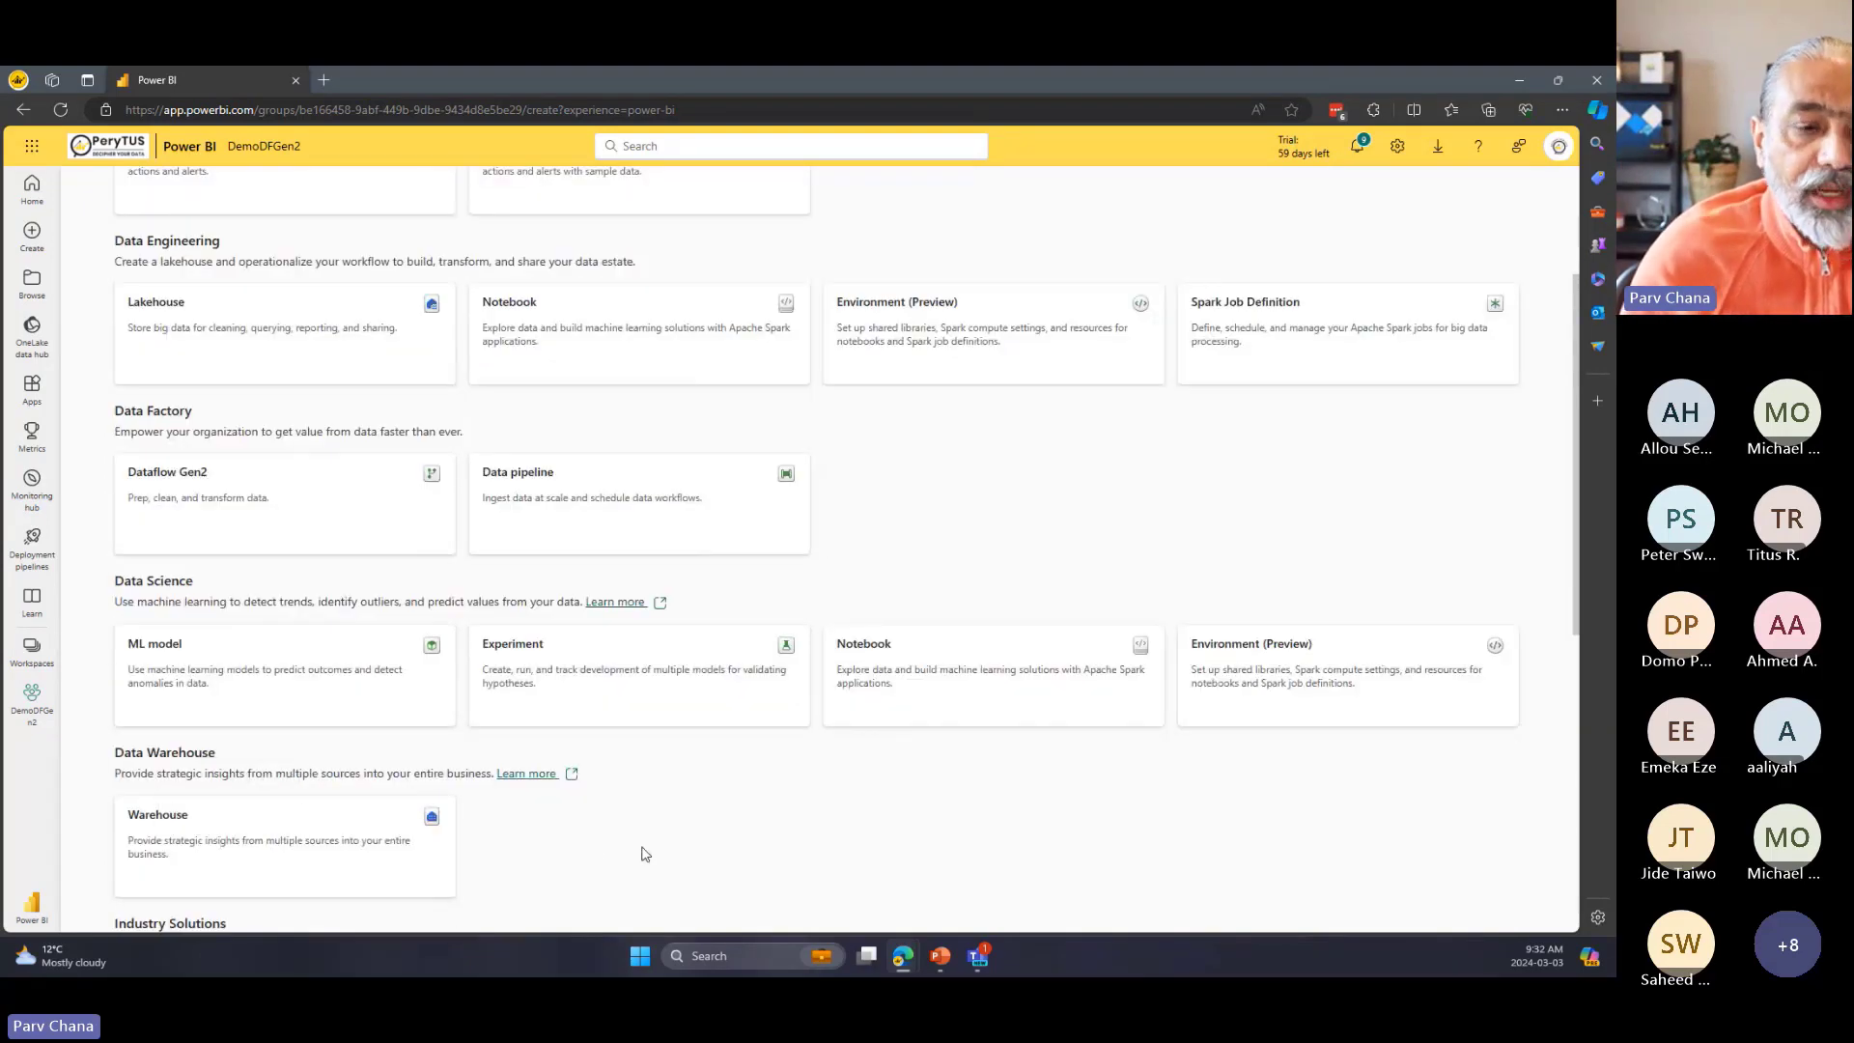
{"action": "scroll", "coordinate": [645, 854], "scroll_direction": "up", "scroll_amount": 1}
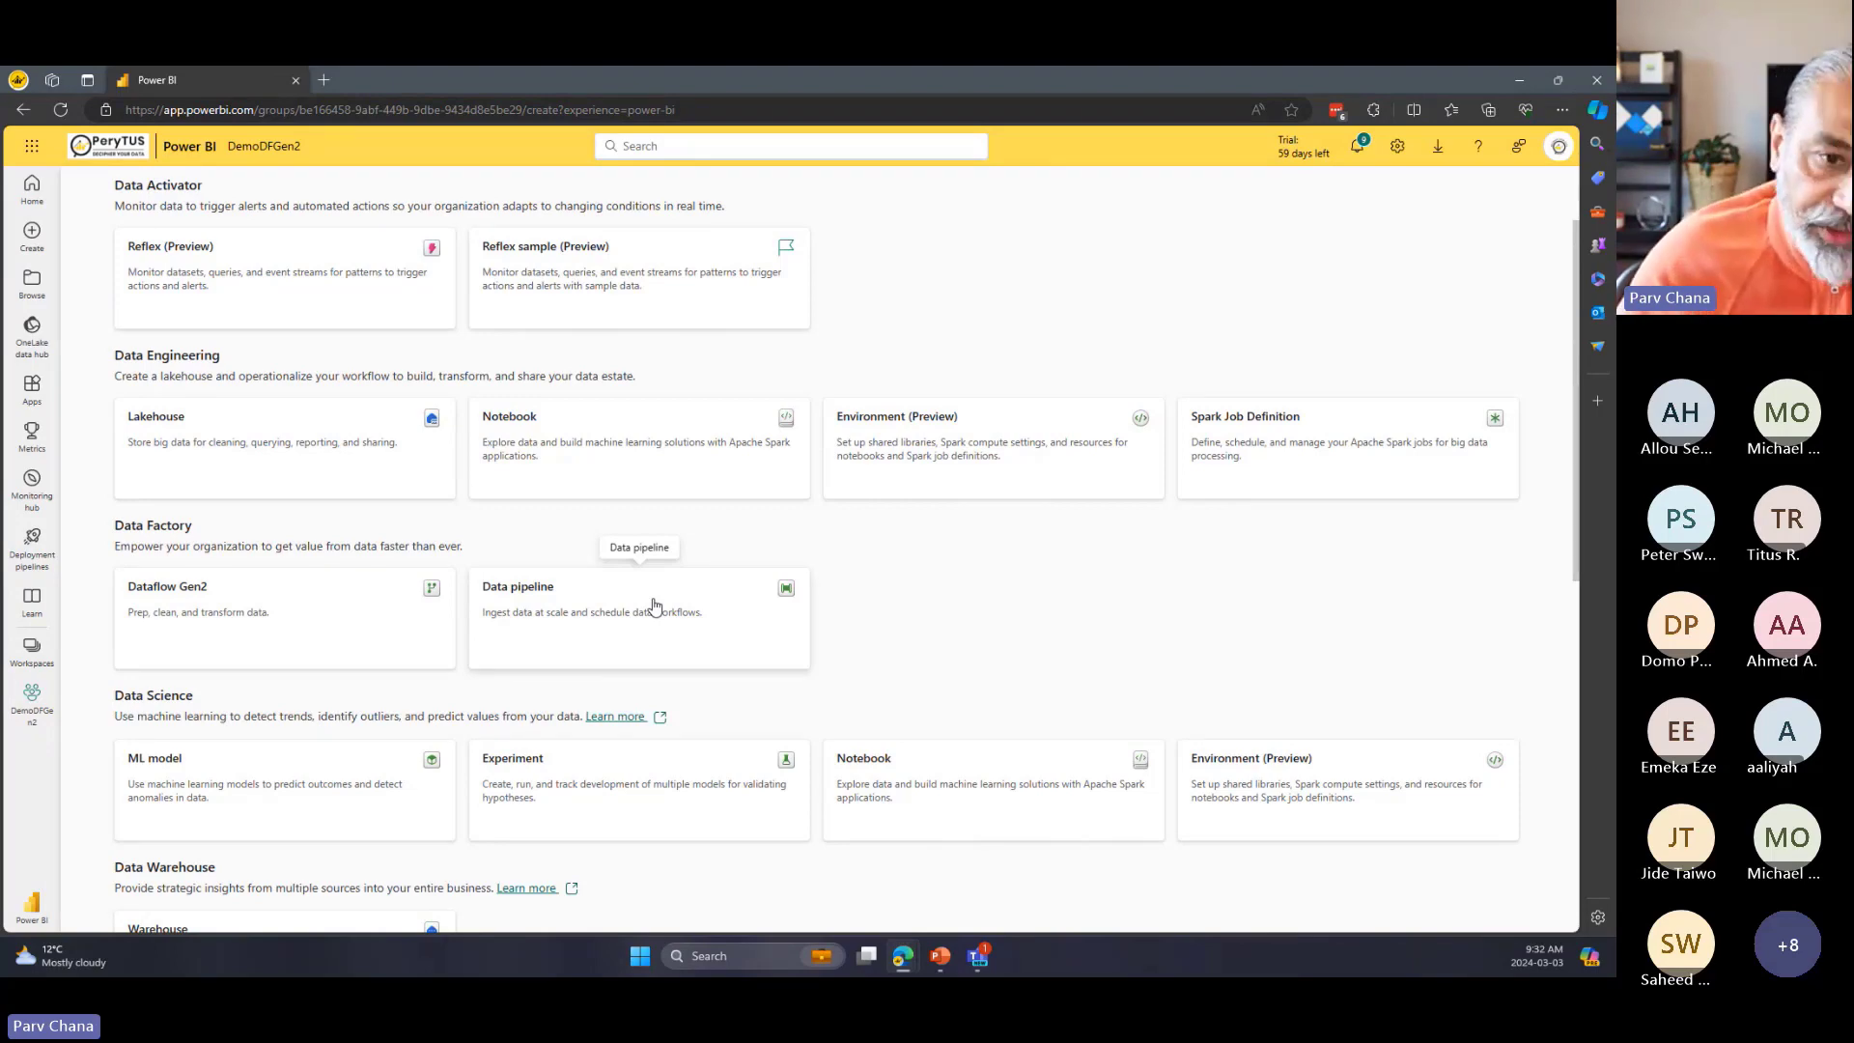
{"action": "scroll", "coordinate": [285, 635], "scroll_direction": "down", "scroll_amount": 3}
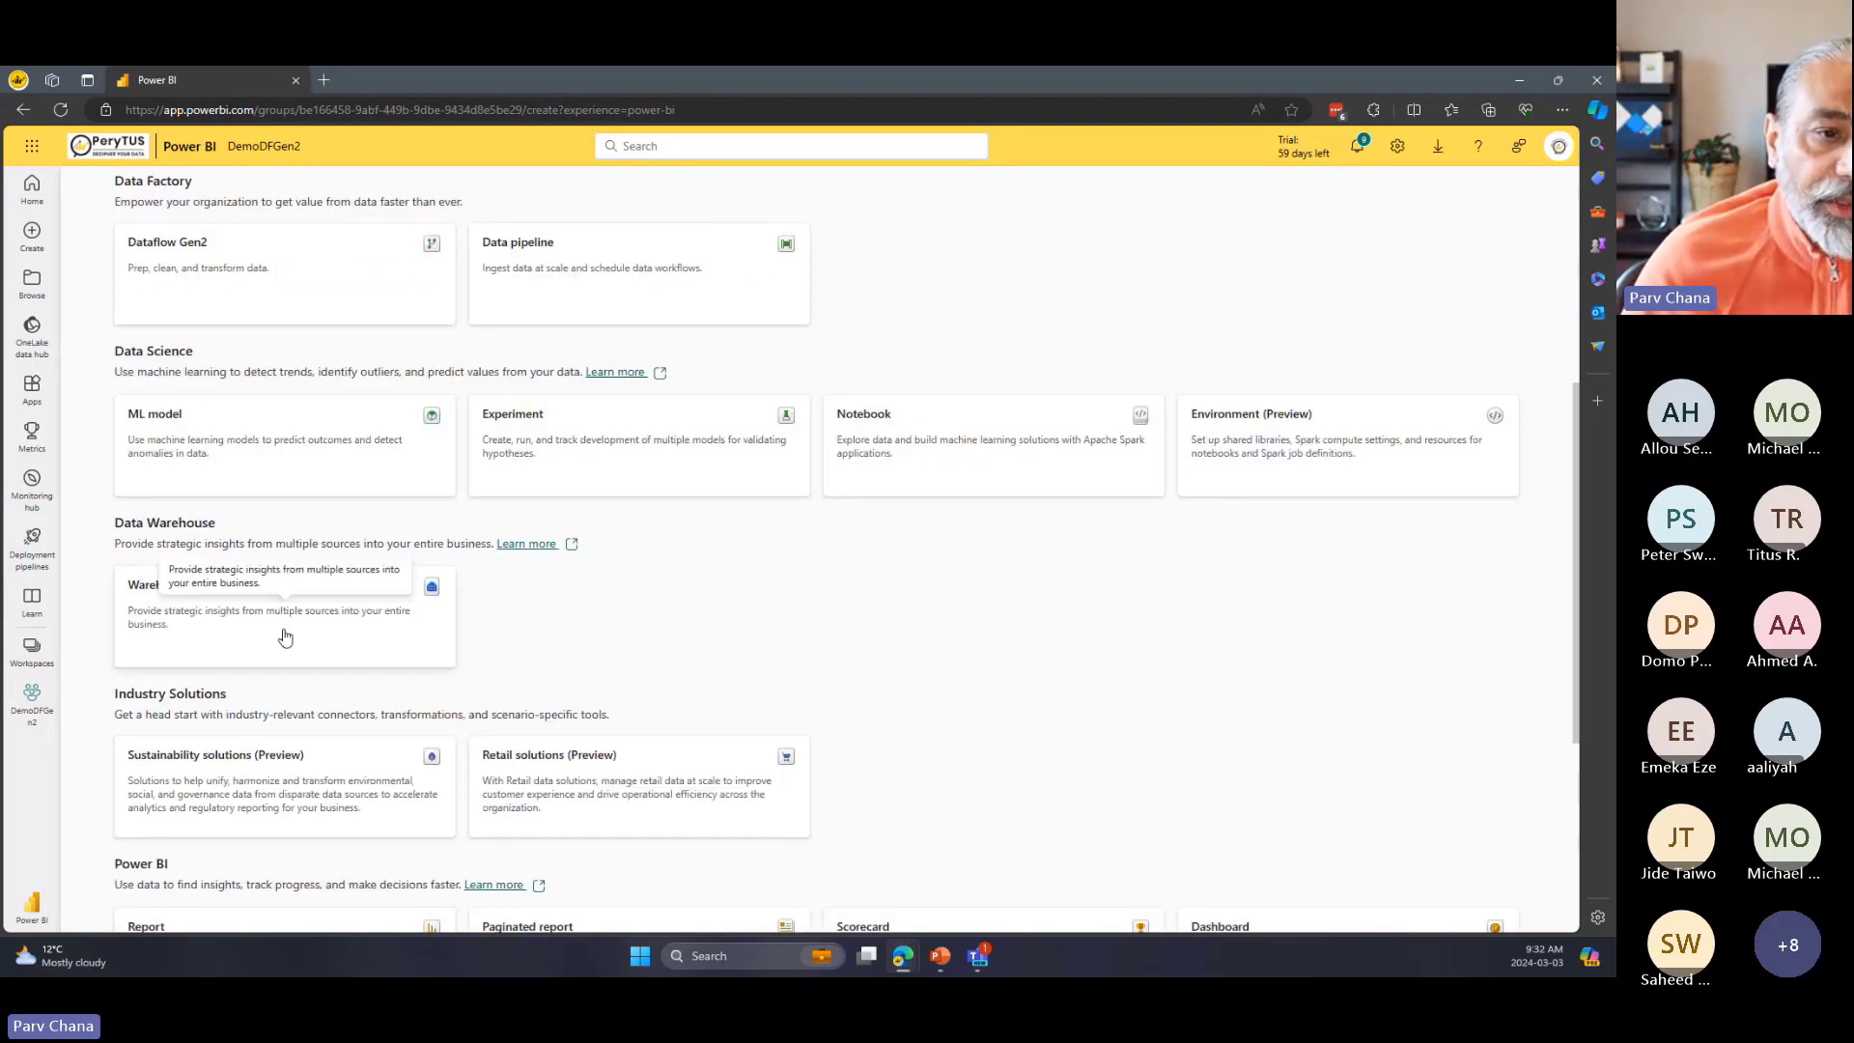
{"action": "left_click", "coordinate": [304, 628]}
{"action": "type", "text": "DemoWhse"}
{"action": "left_click", "coordinate": [811, 577]}
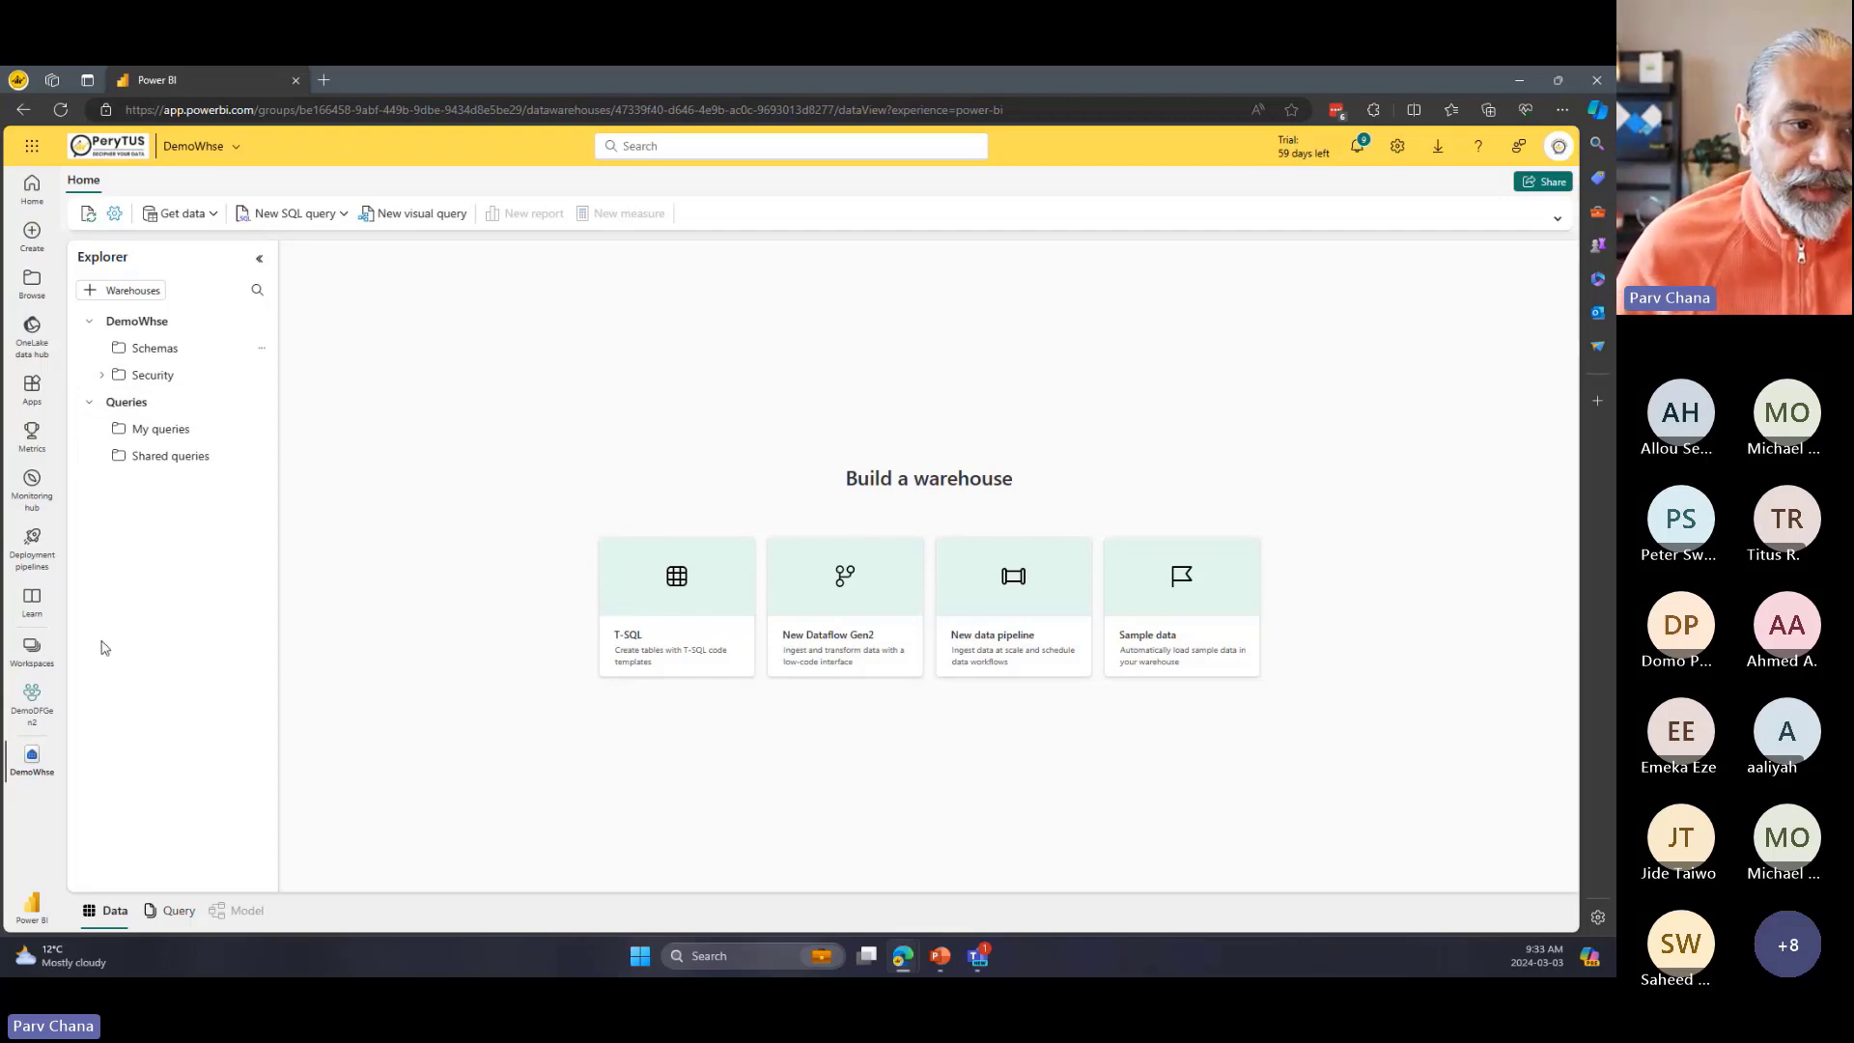
Return to the DemoDFGen2 workspace and check the new DemoWhse warehouse in its item list.
{"action": "left_click", "coordinate": [34, 697]}
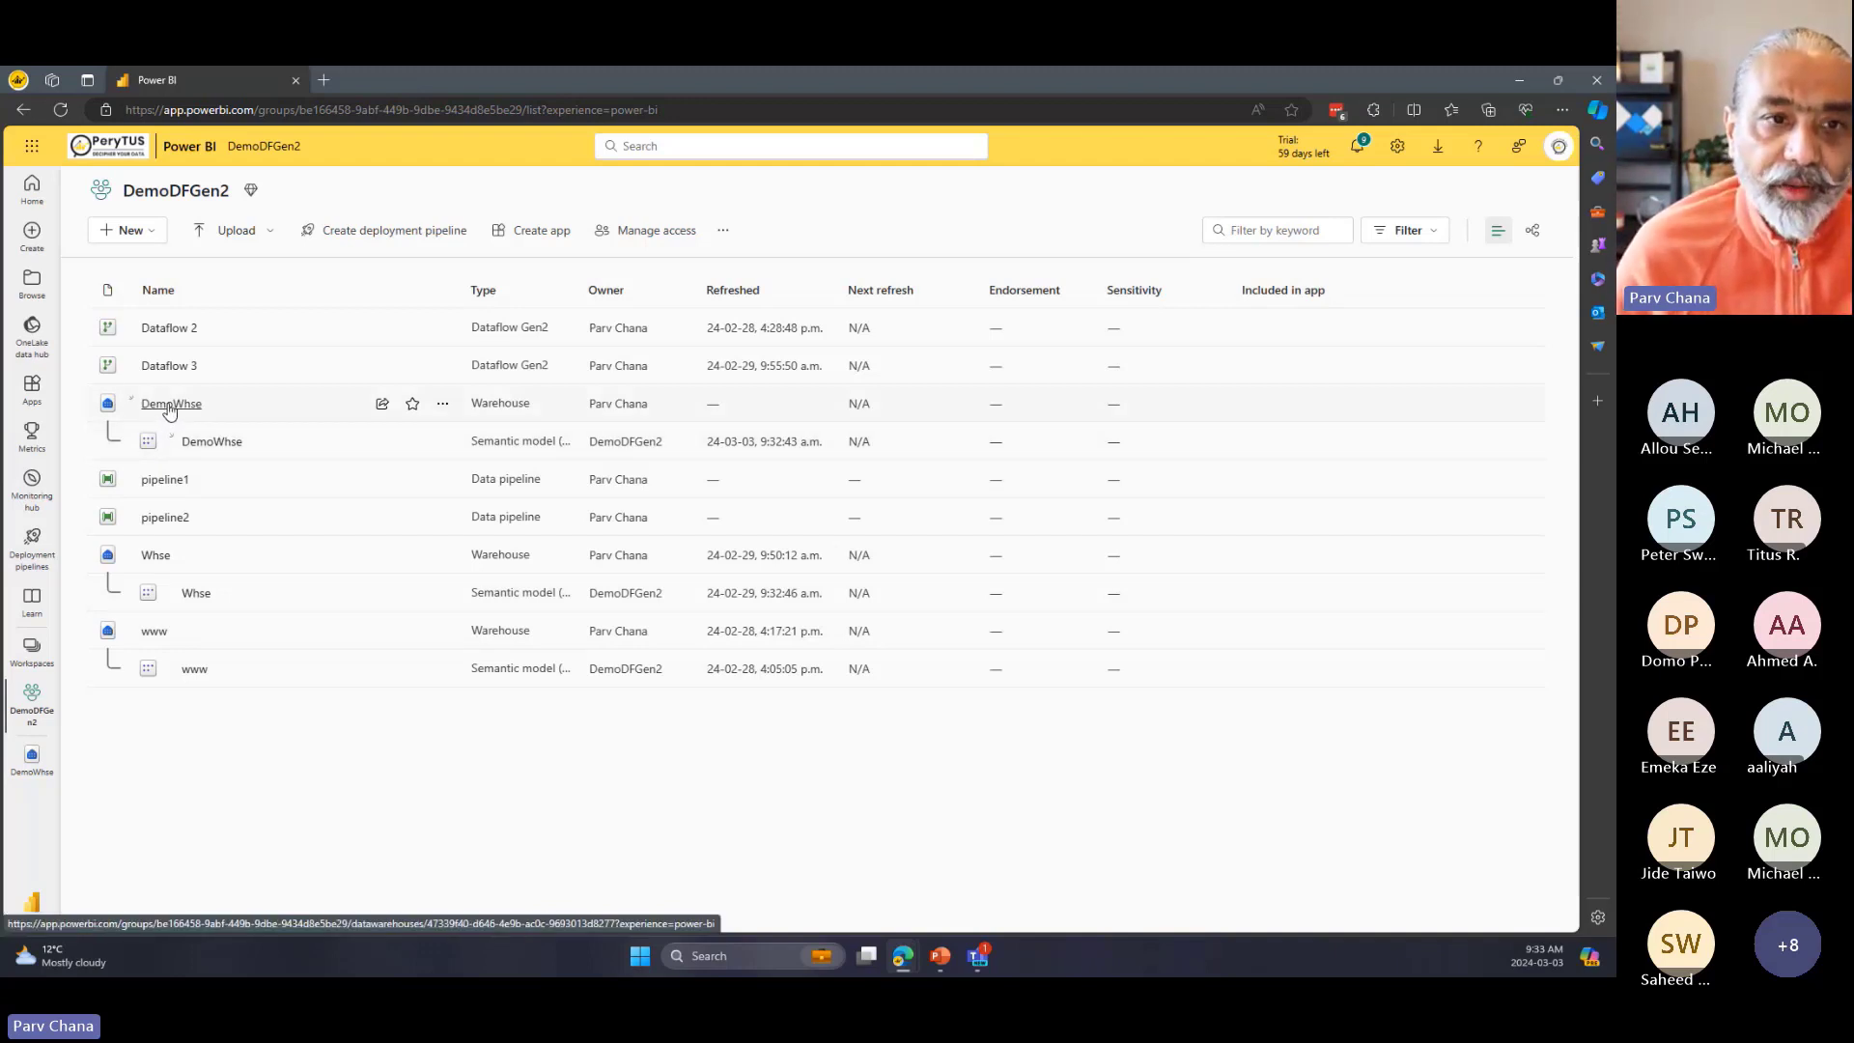
{"action": "left_click", "coordinate": [27, 660]}
{"action": "left_click", "coordinate": [172, 375]}
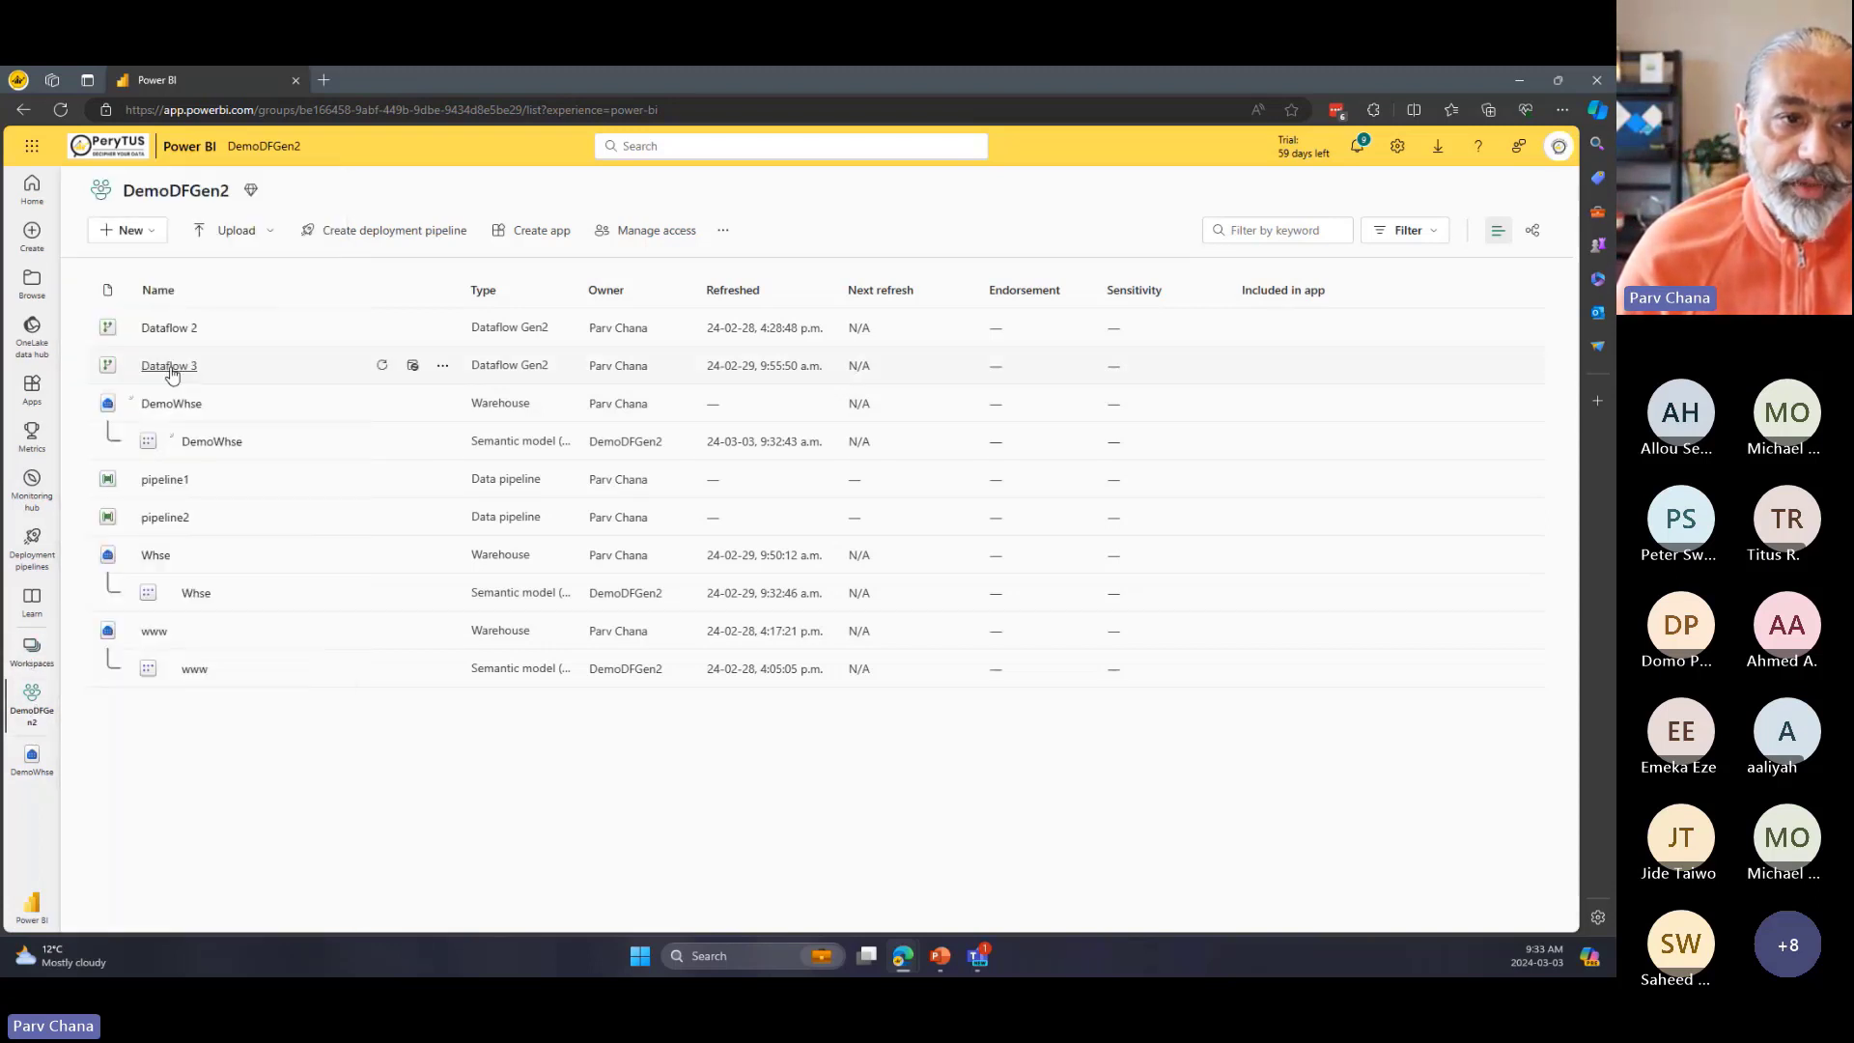
{"action": "left_click", "coordinate": [132, 233]}
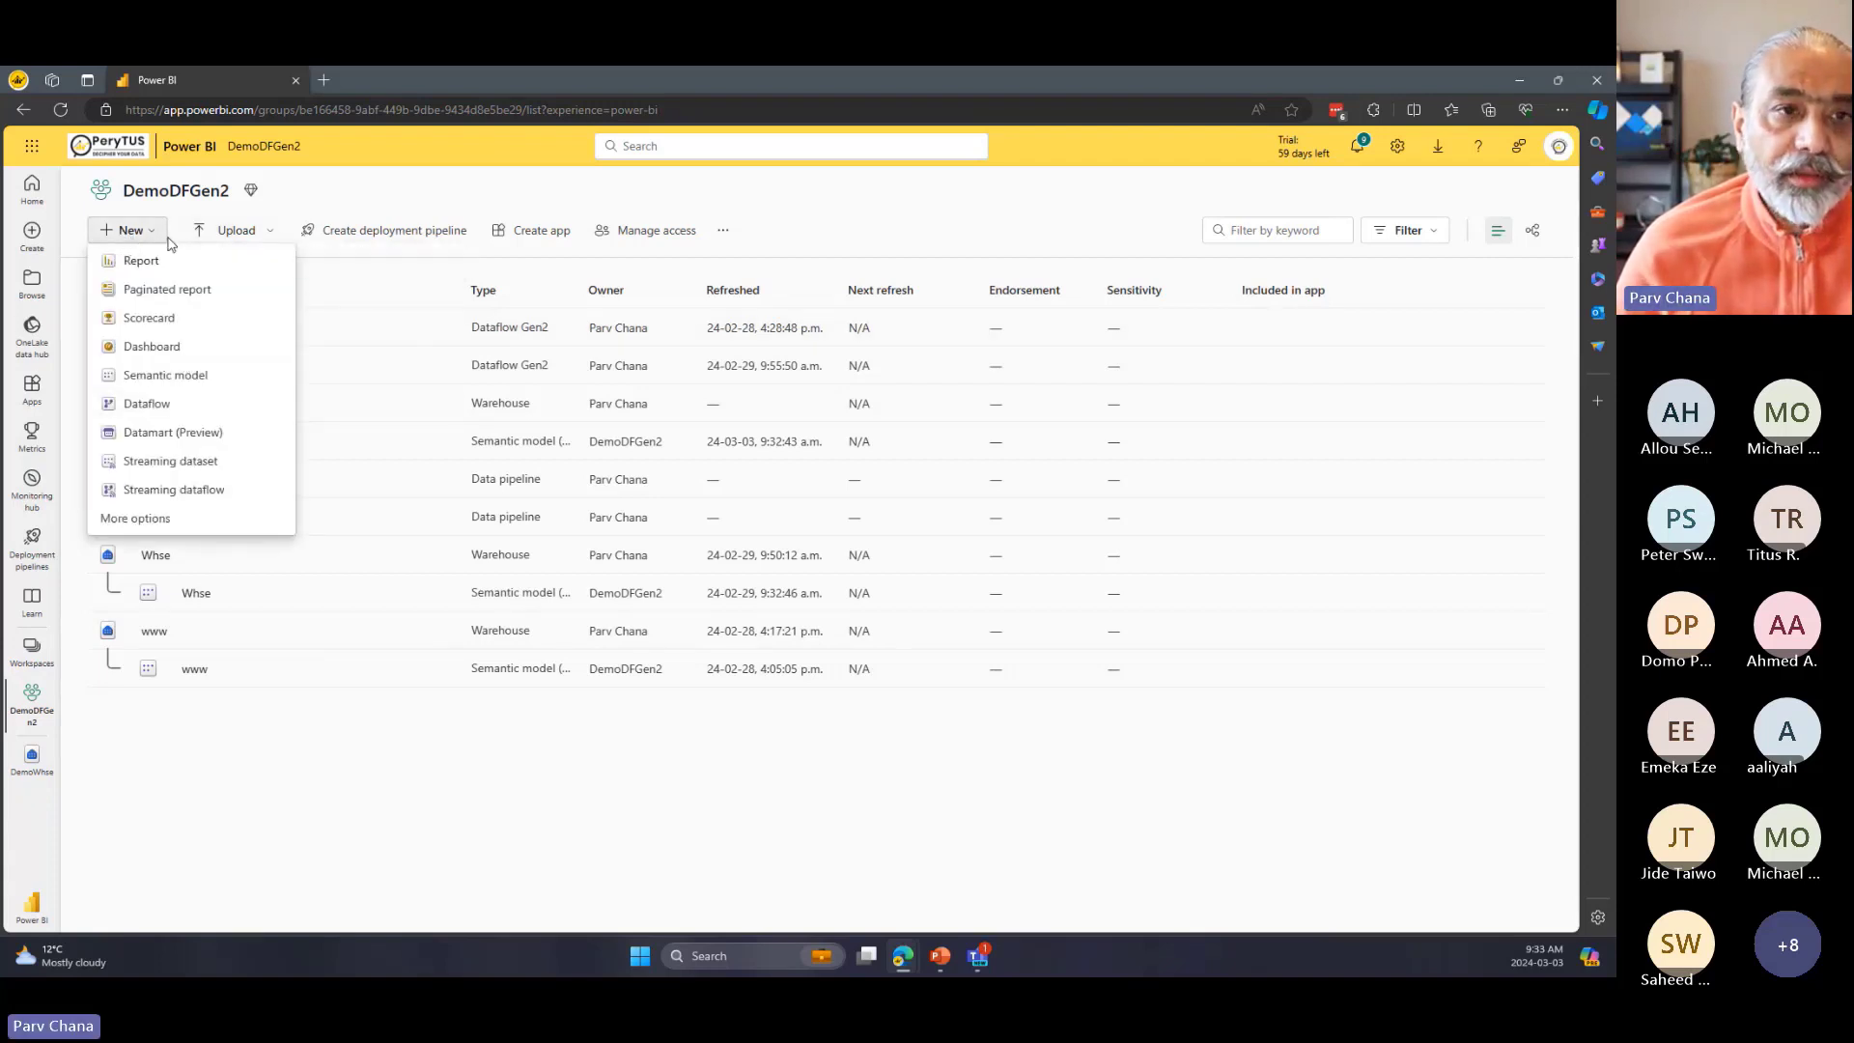
{"action": "left_click", "coordinate": [343, 205]}
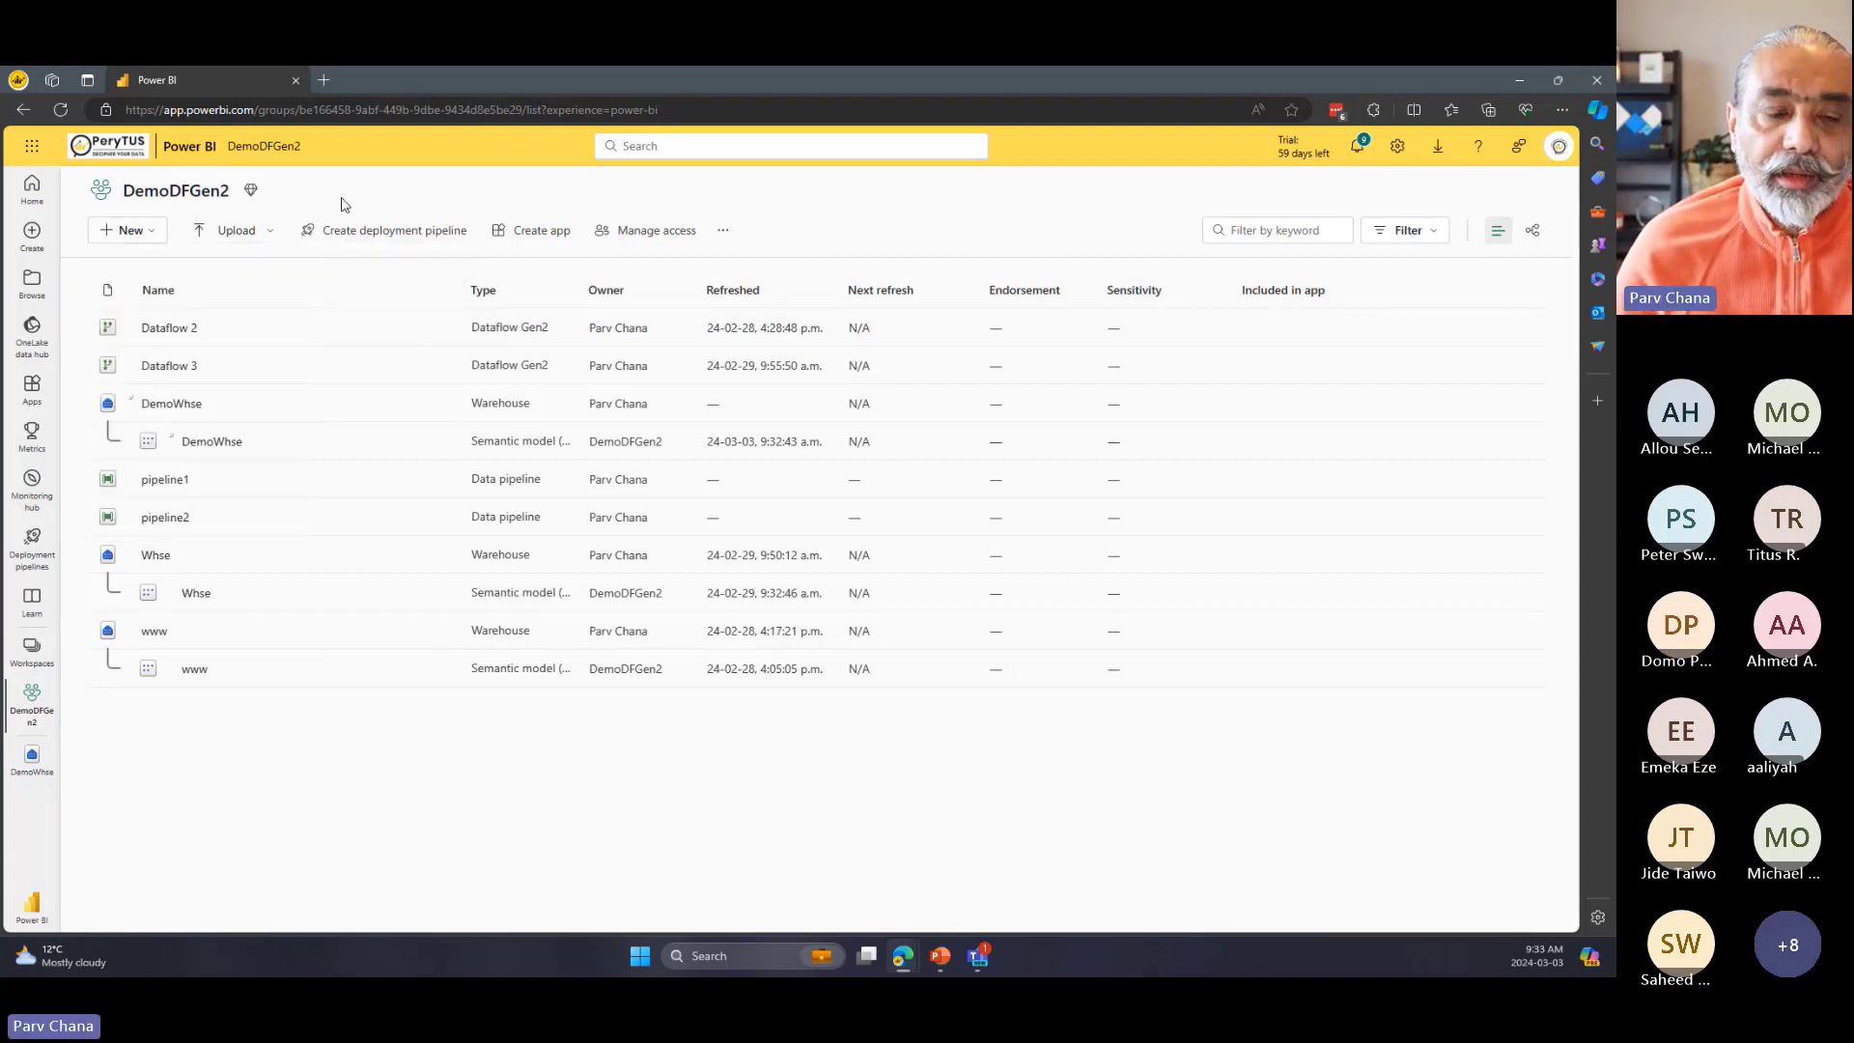
Create a new Dataflow Gen2 in the DemoDFGen2 workspace.
{"action": "left_click", "coordinate": [145, 233]}
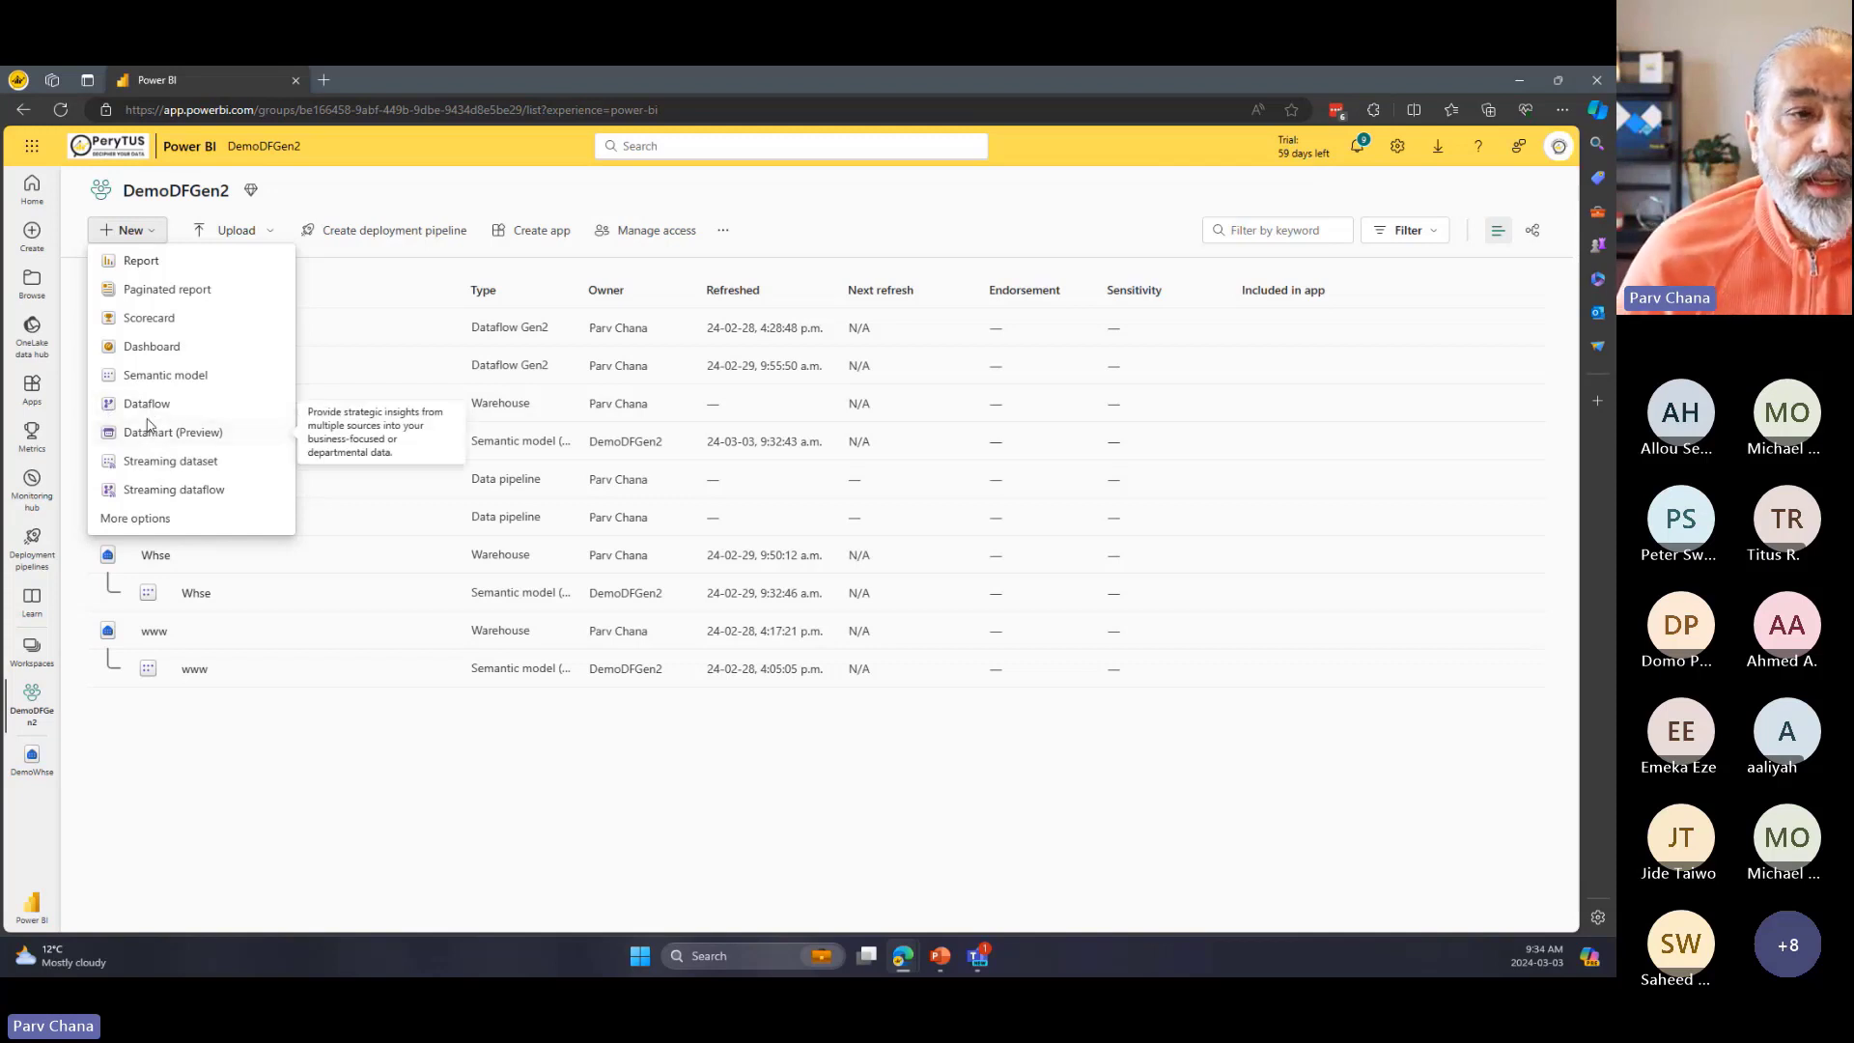
{"action": "left_click", "coordinate": [166, 522]}
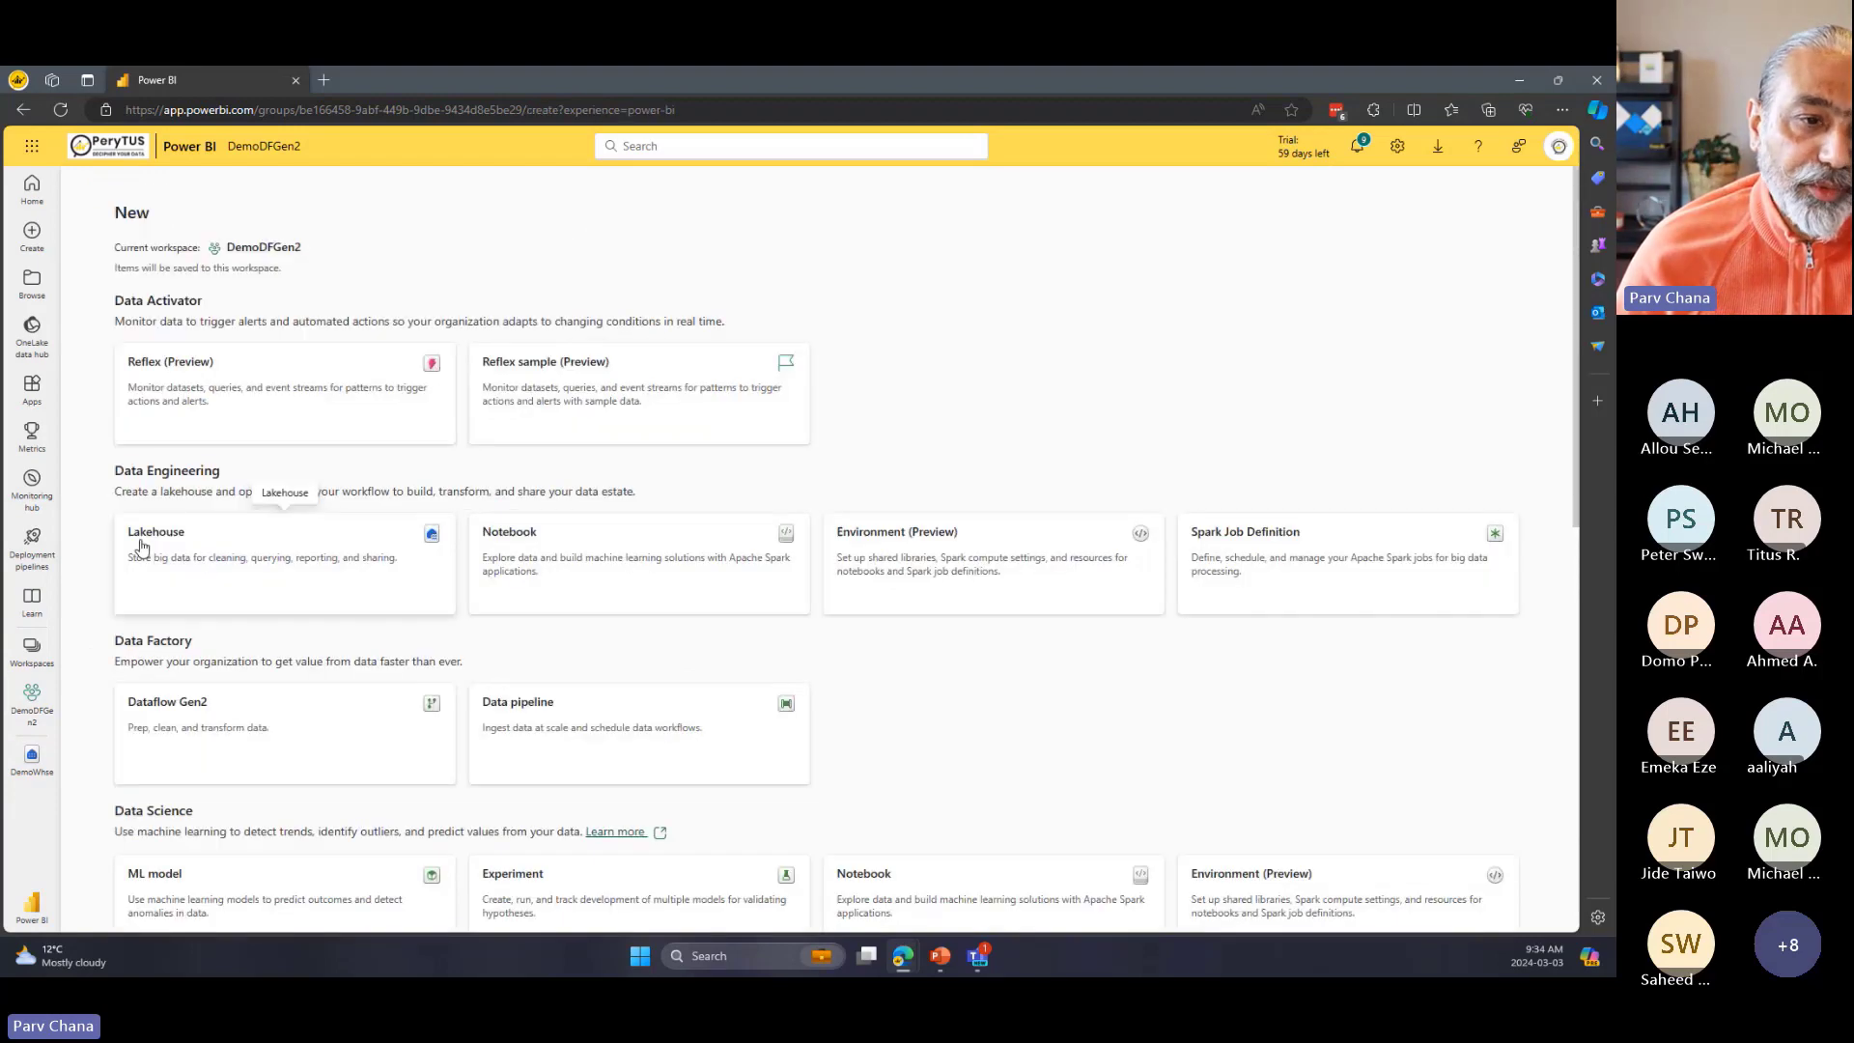
{"action": "scroll", "coordinate": [360, 580], "scroll_direction": "down", "scroll_amount": 4}
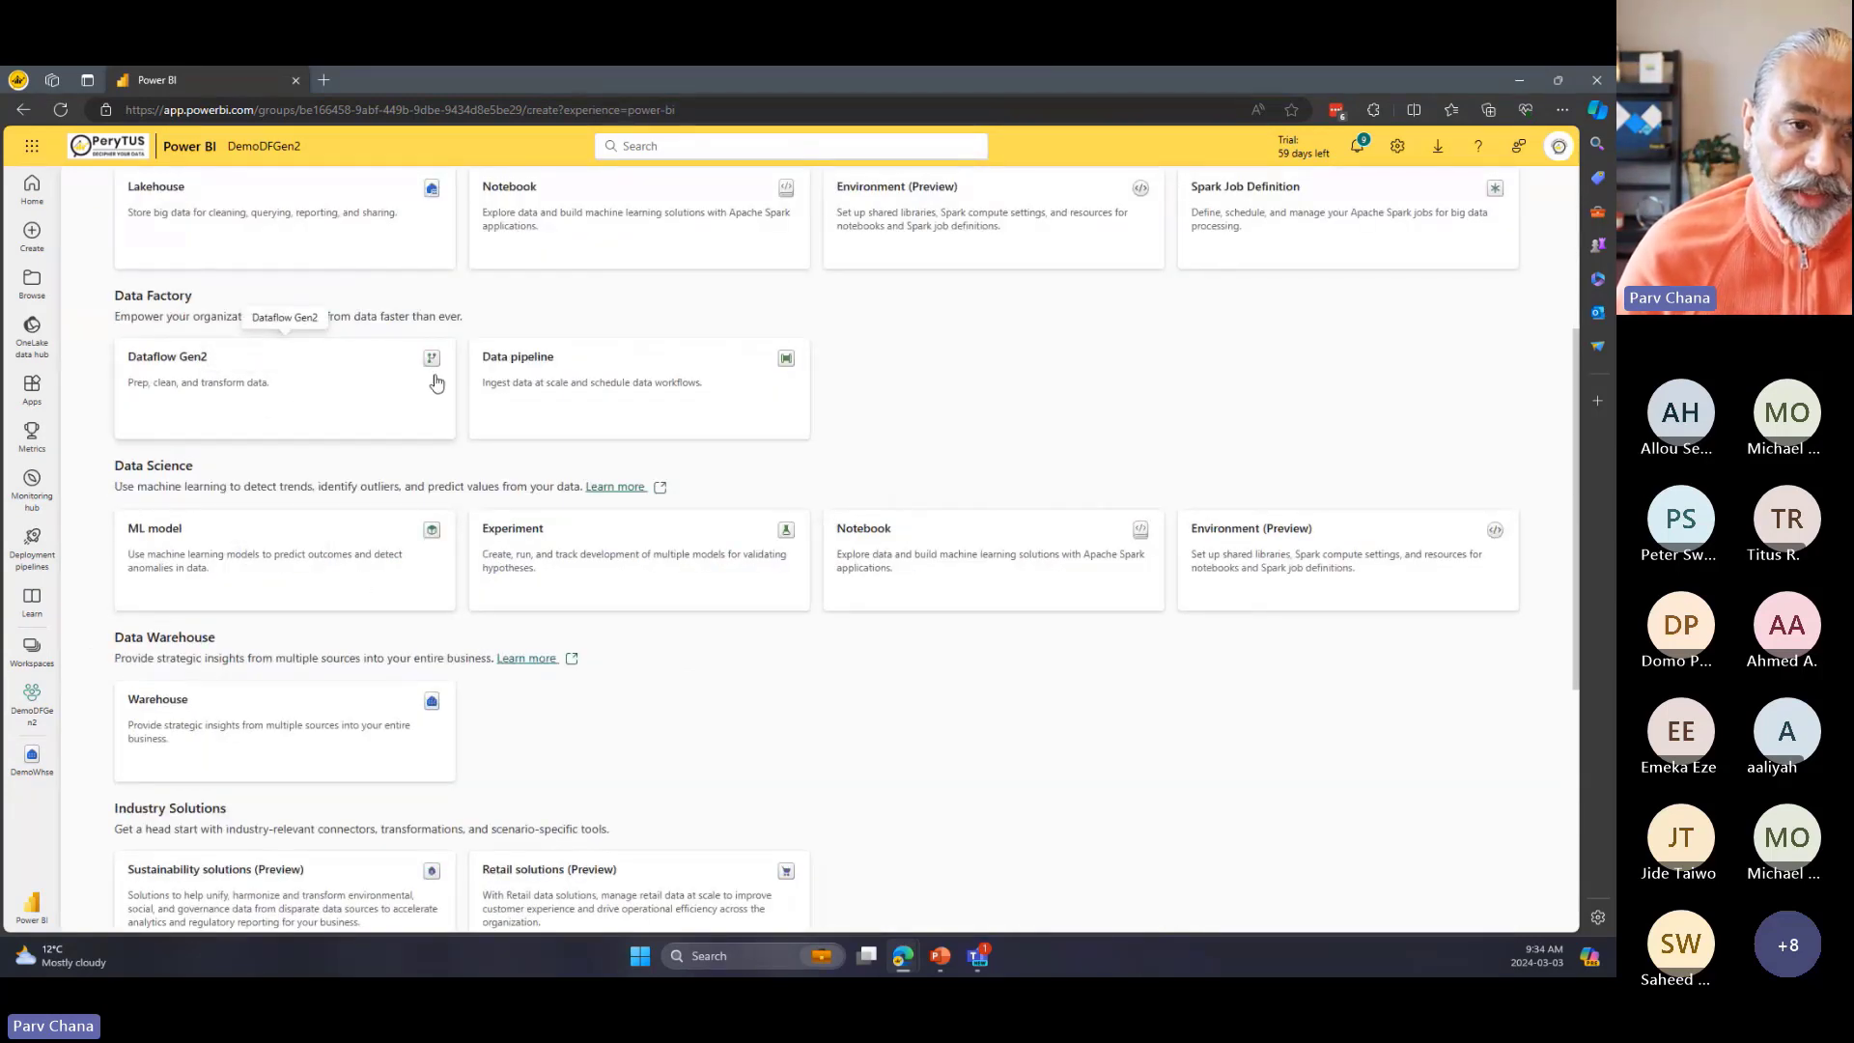
{"action": "left_click", "coordinate": [222, 396]}
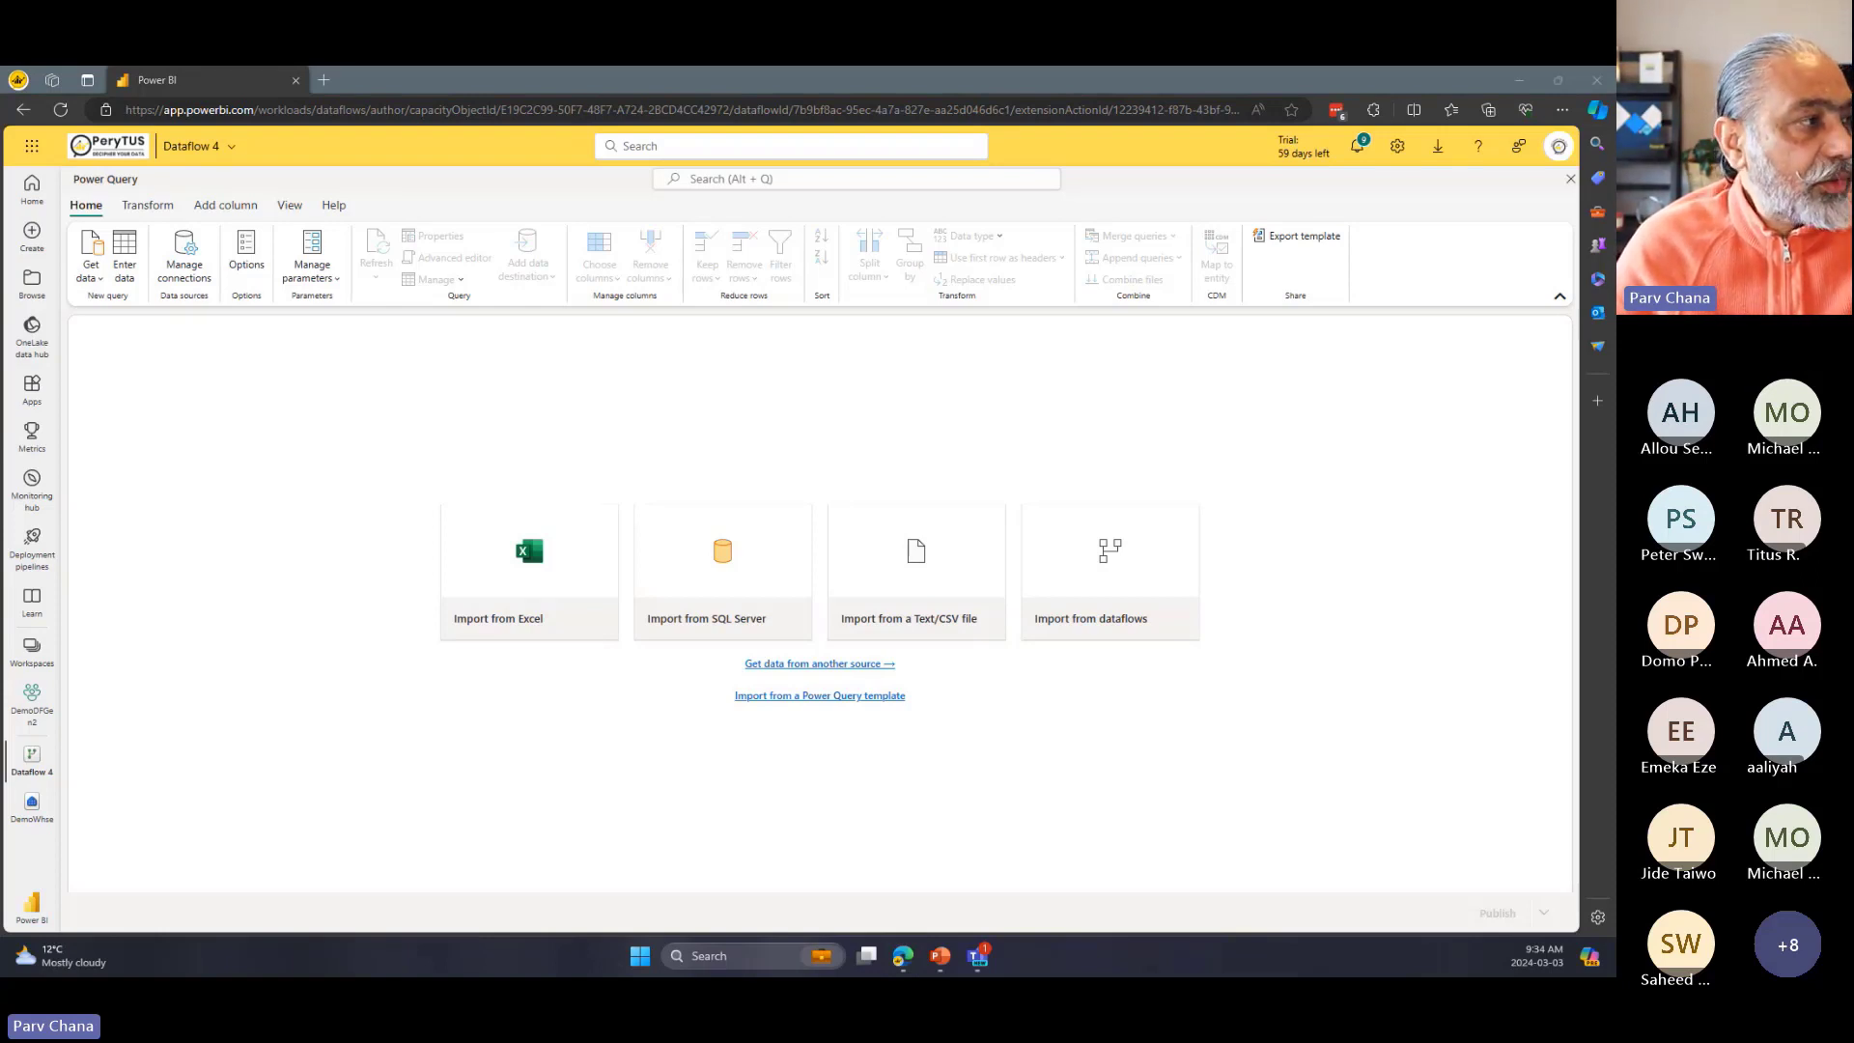
Add a blank query and replace its code with the copied exchange-rates M script, including its API access key.
{"action": "left_click", "coordinate": [95, 273]}
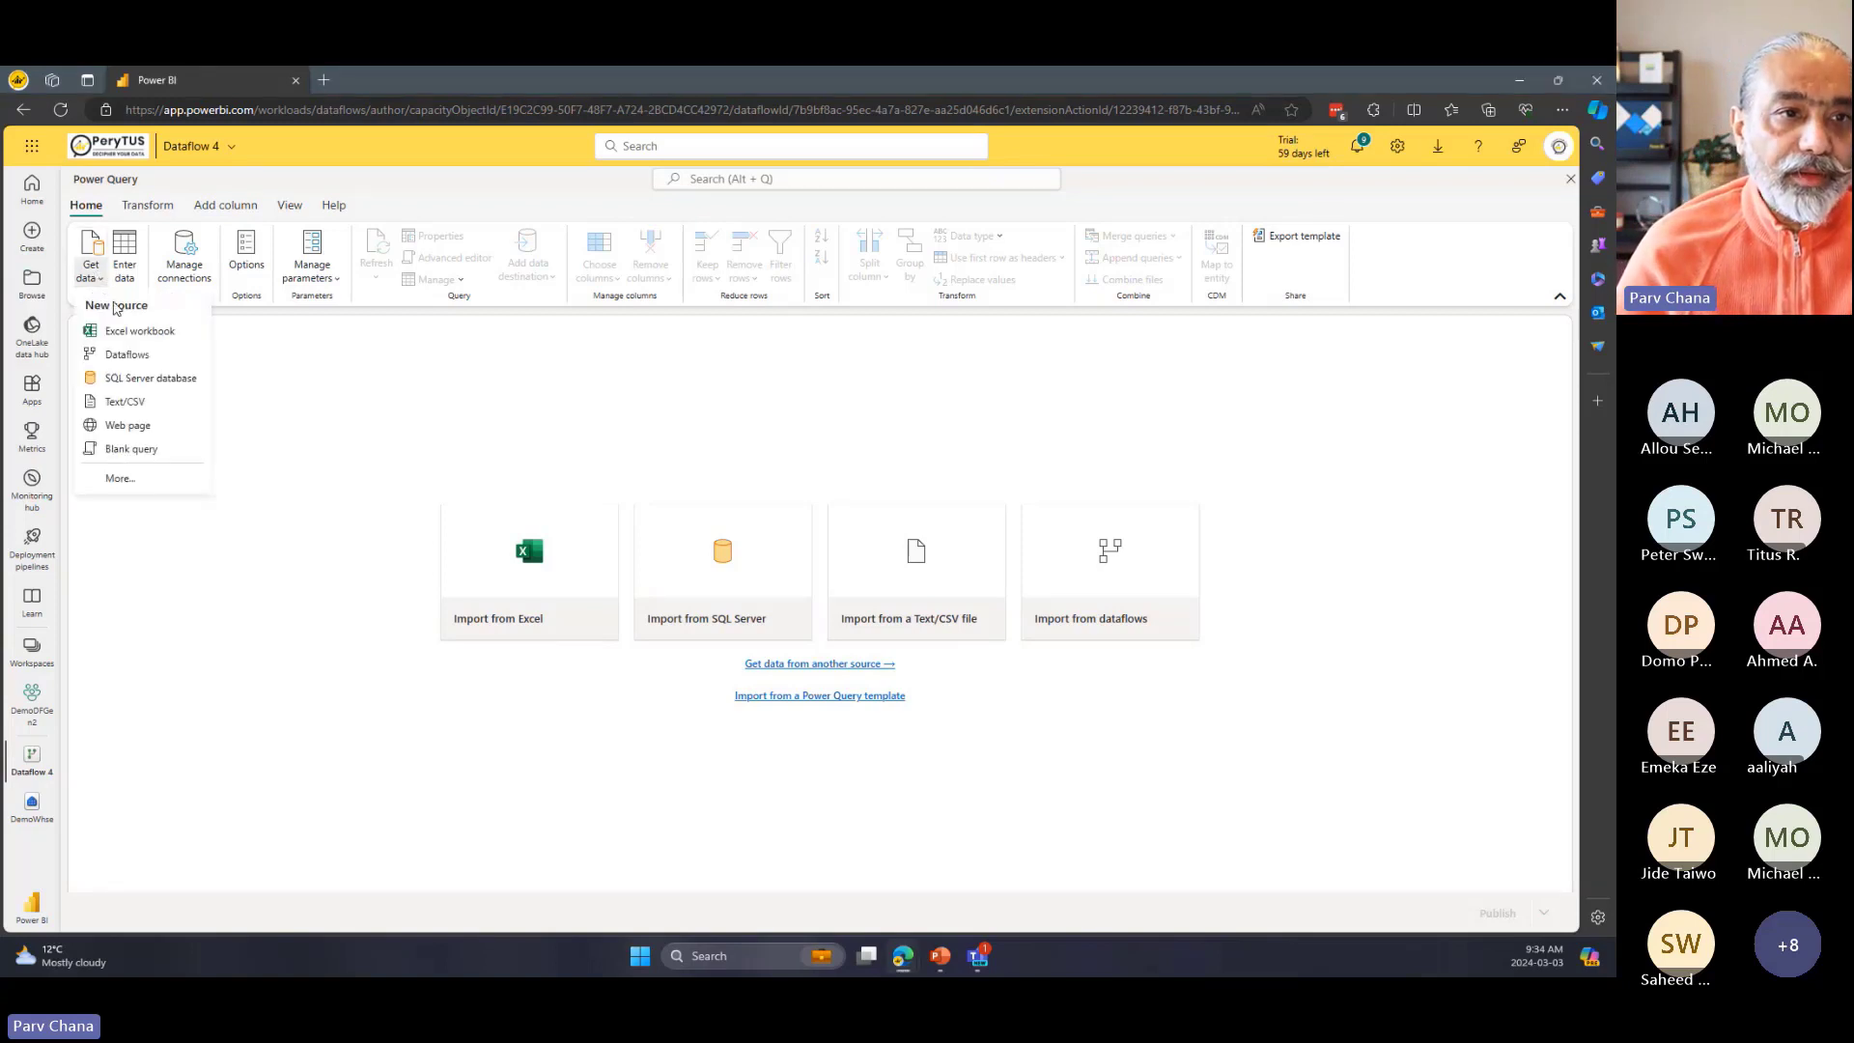
{"action": "left_click", "coordinate": [132, 449]}
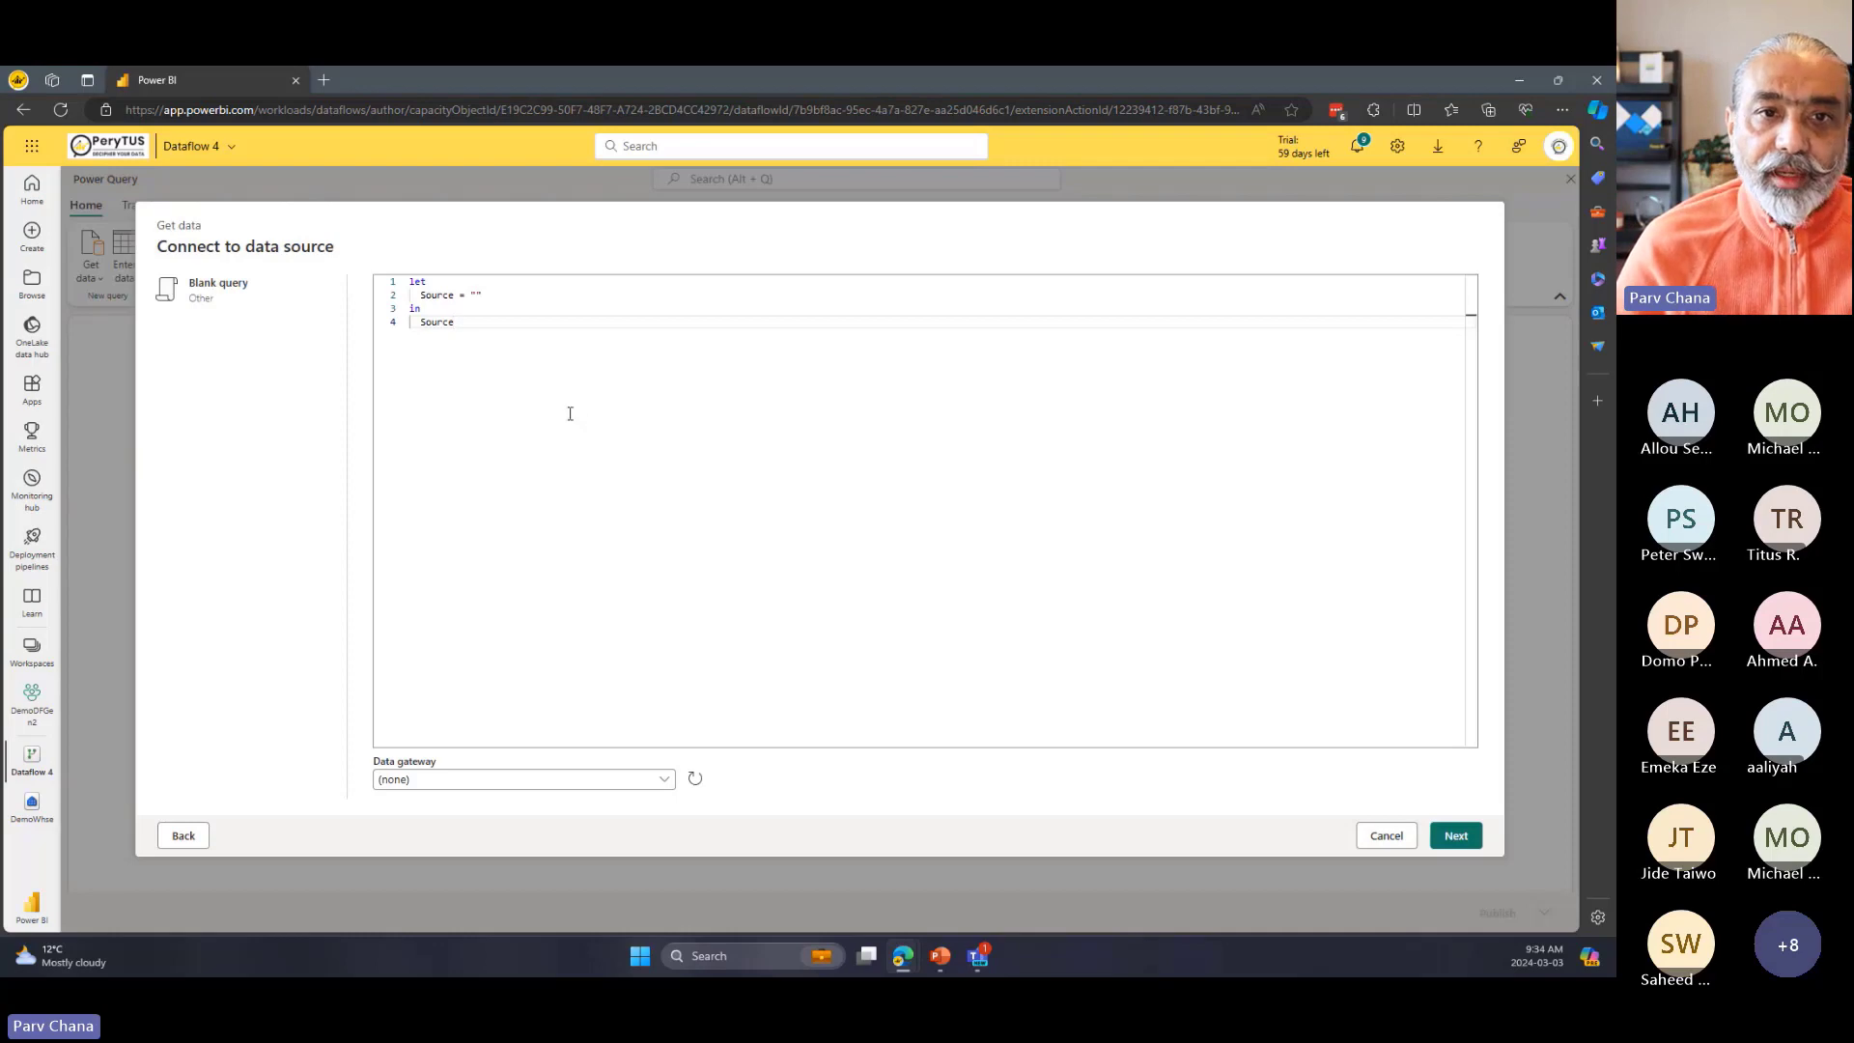
{"action": "key", "text": "ctrl+a"}
{"action": "key", "text": "ctrl+v"}
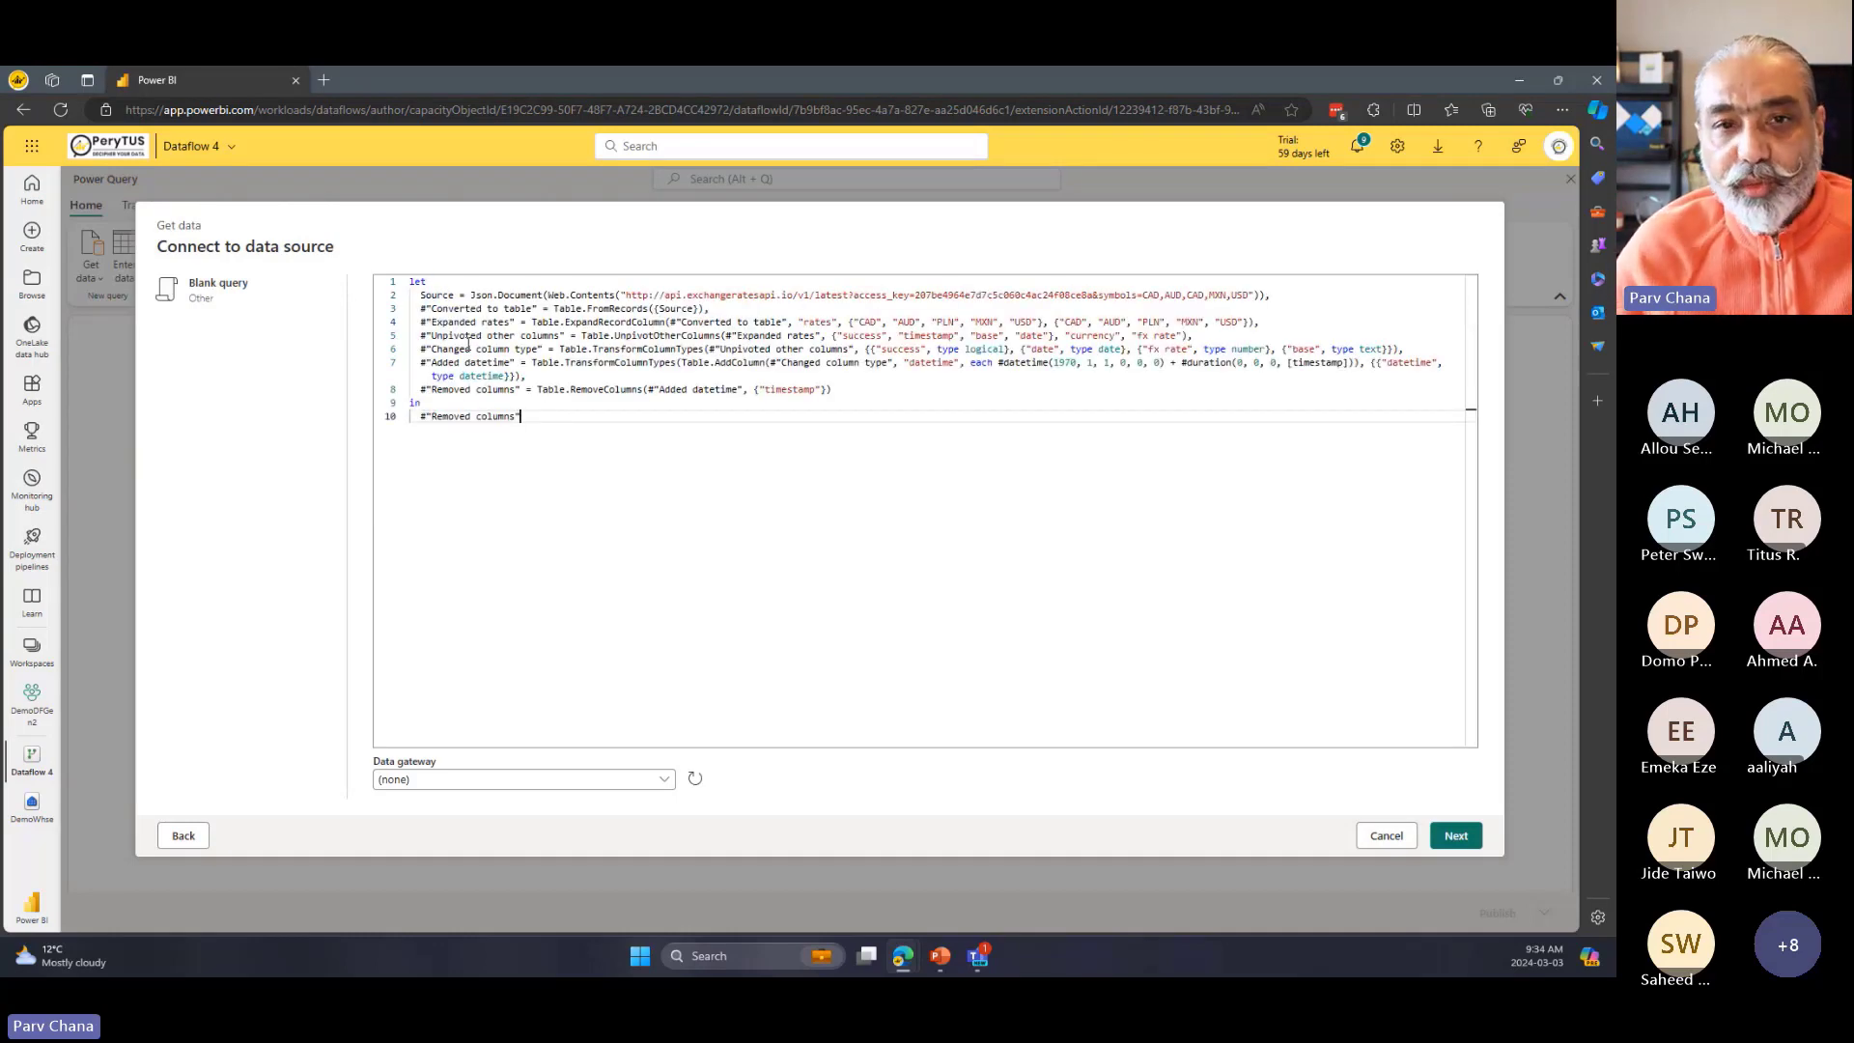
{"action": "key", "text": "ctrl+a"}
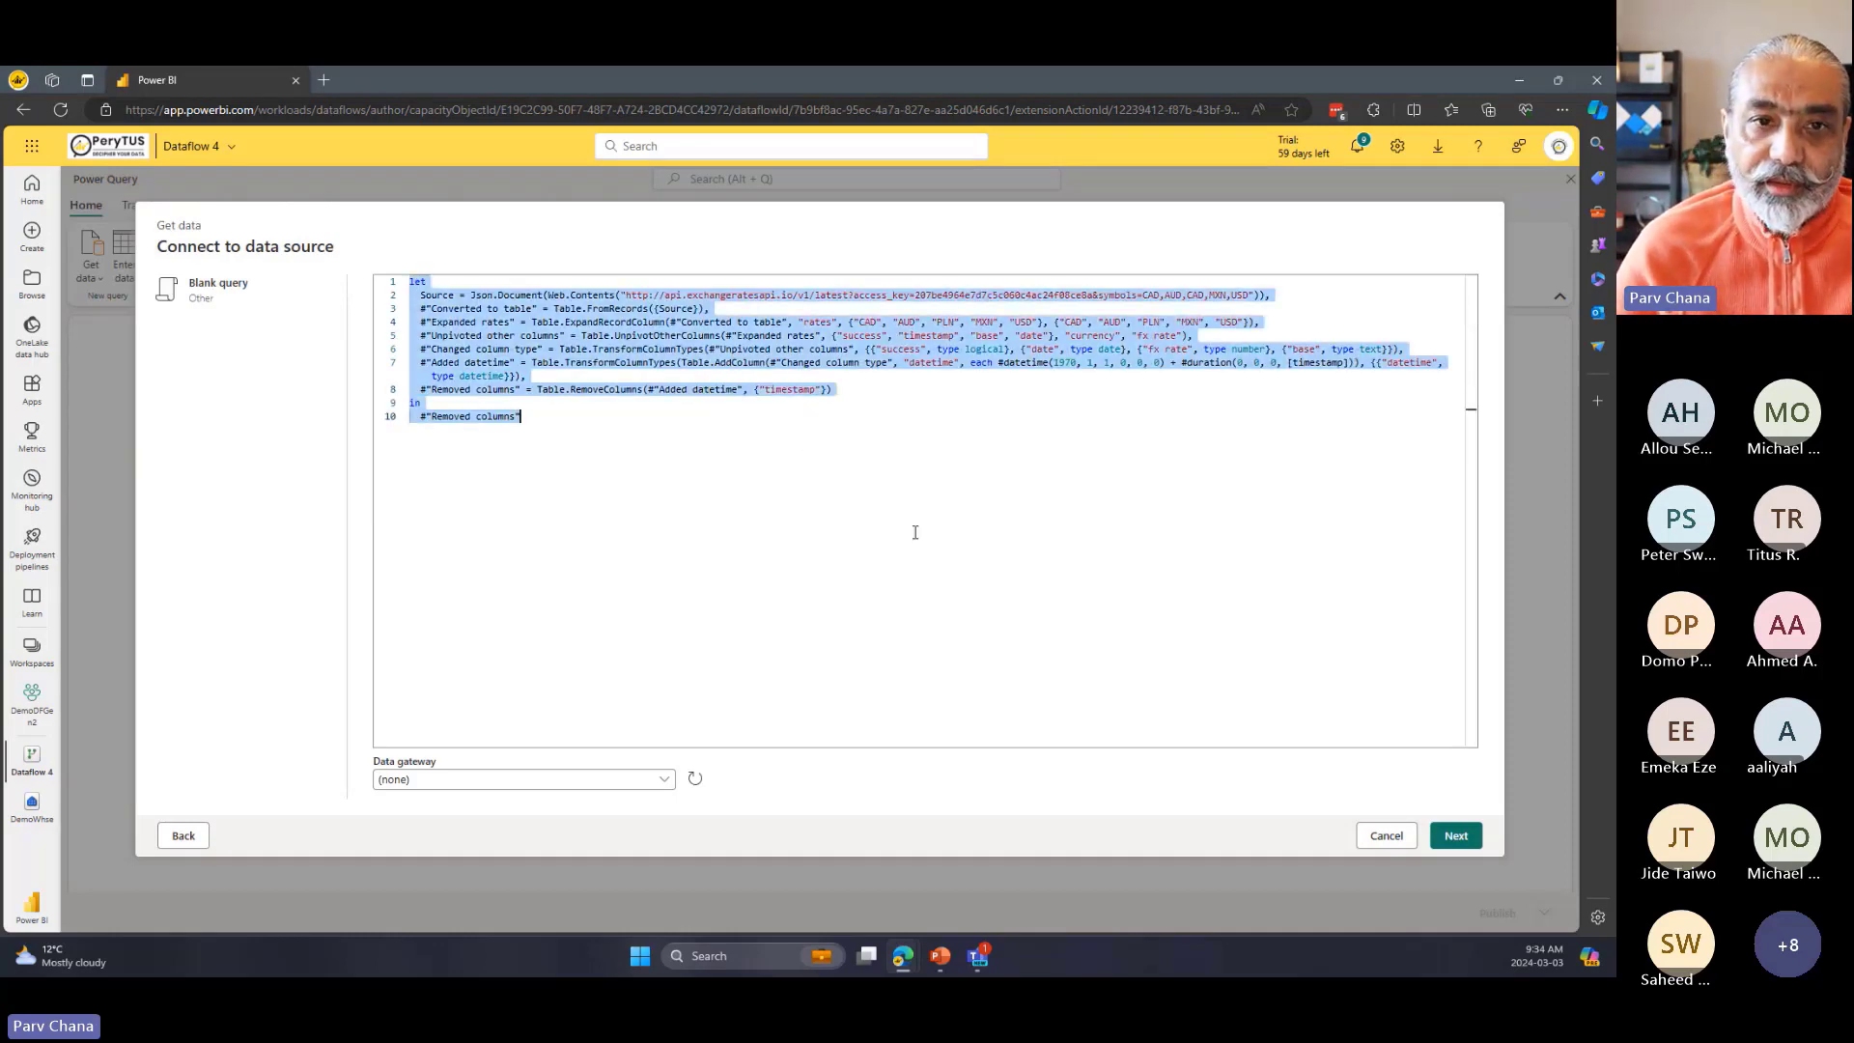
{"action": "left_click", "coordinate": [1456, 836]}
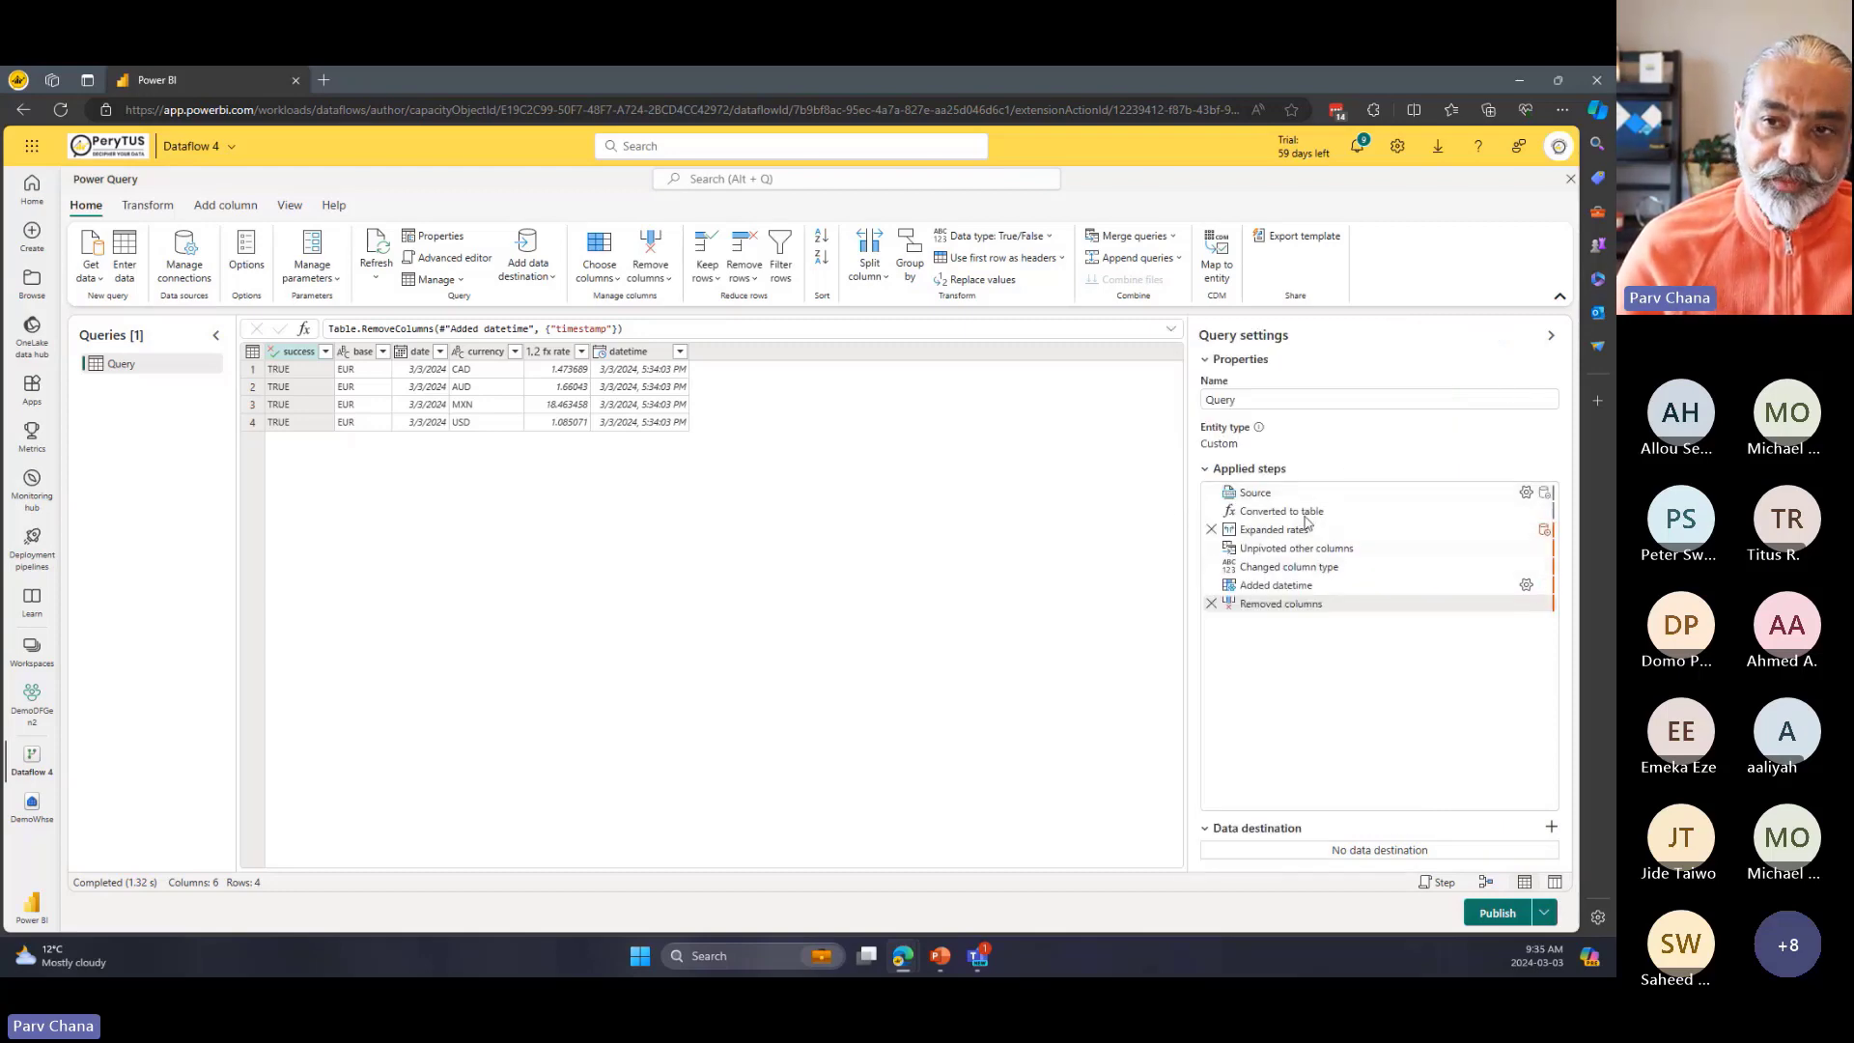
Review the query's applied steps from Source through Expanded rates to Removed columns, and look at the publish options.
{"action": "left_click", "coordinate": [1292, 498]}
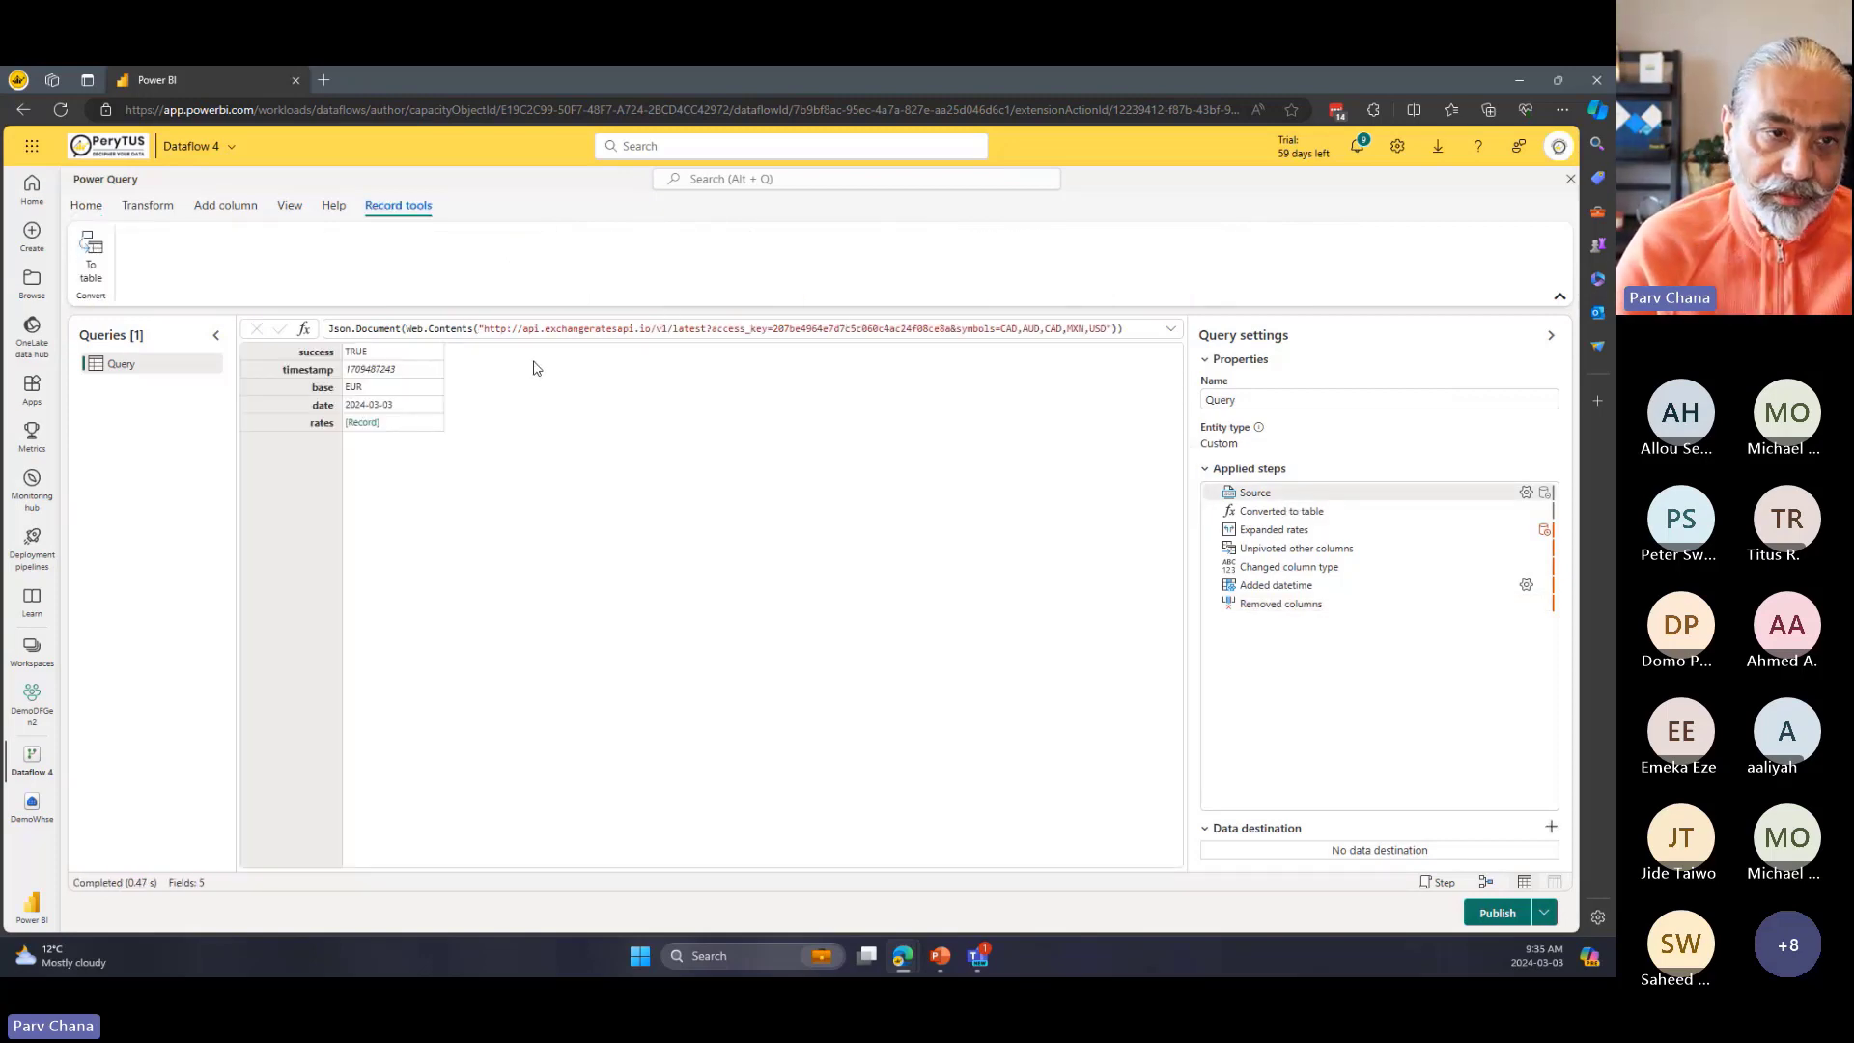
{"action": "left_click", "coordinate": [1290, 514]}
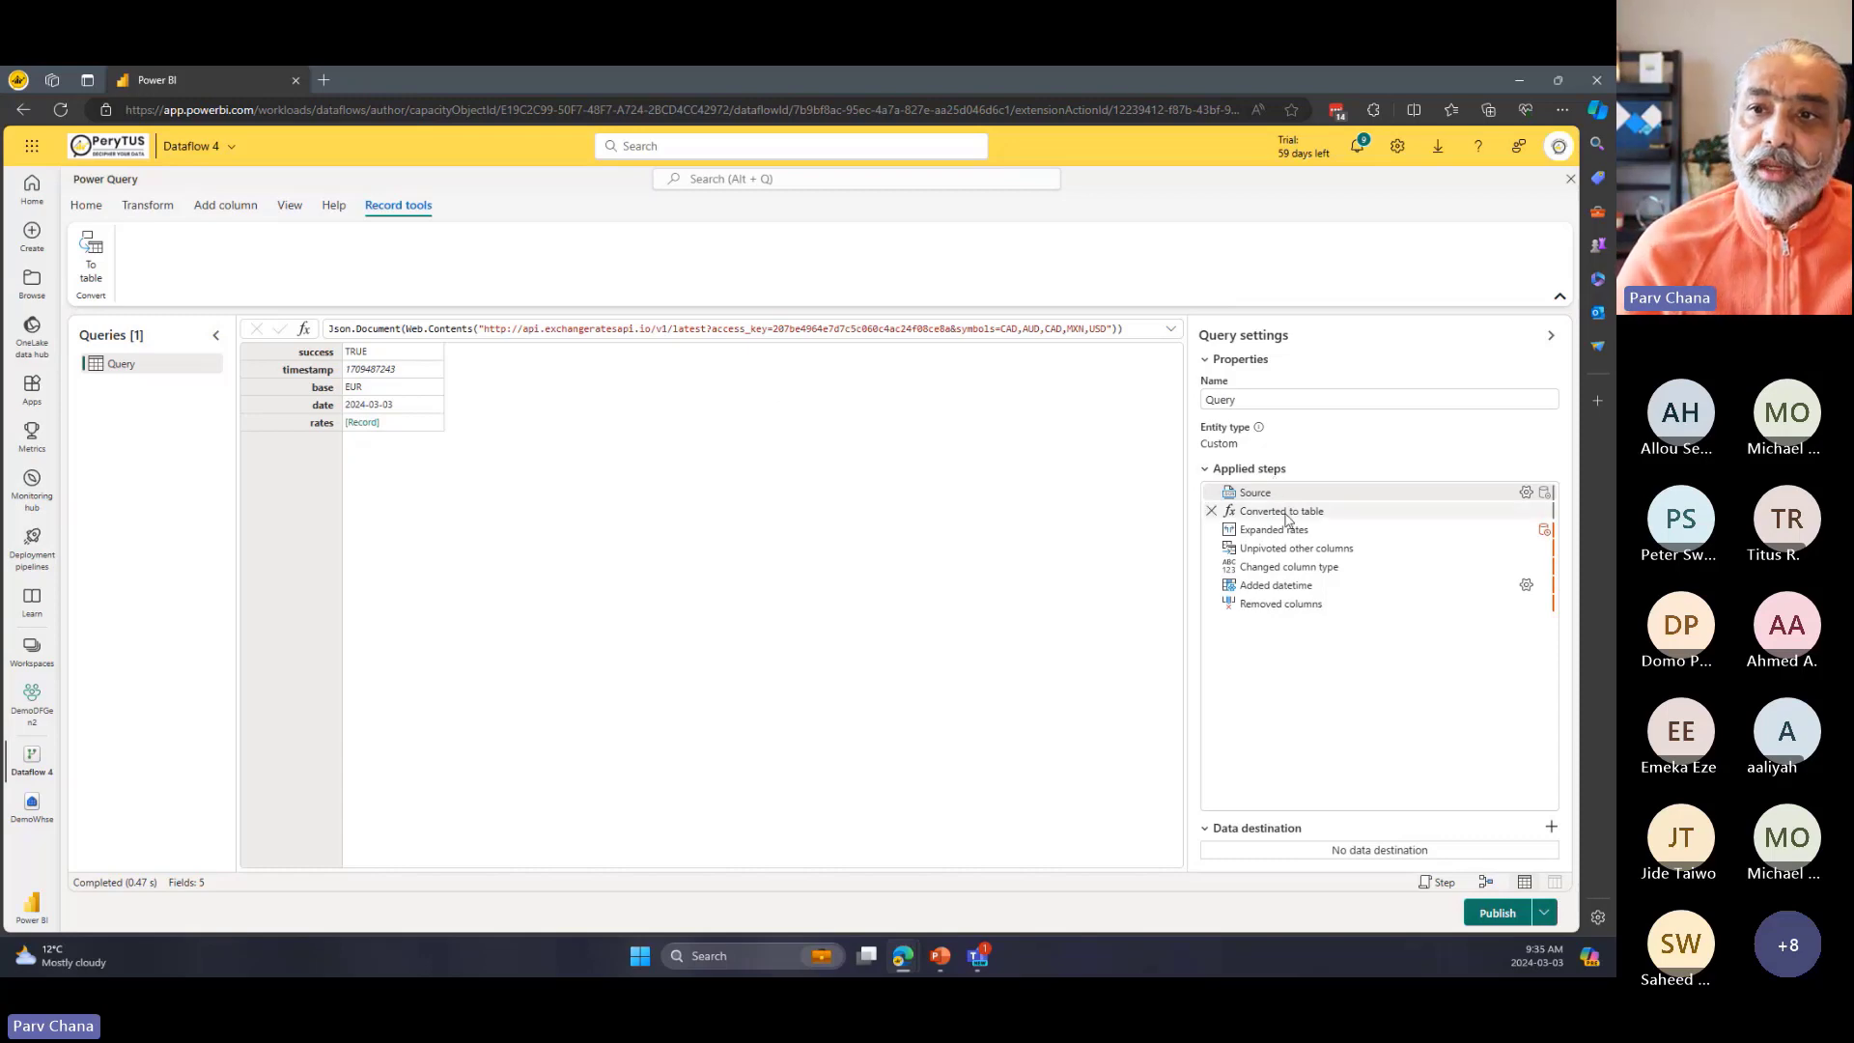
{"action": "left_click", "coordinate": [1284, 530]}
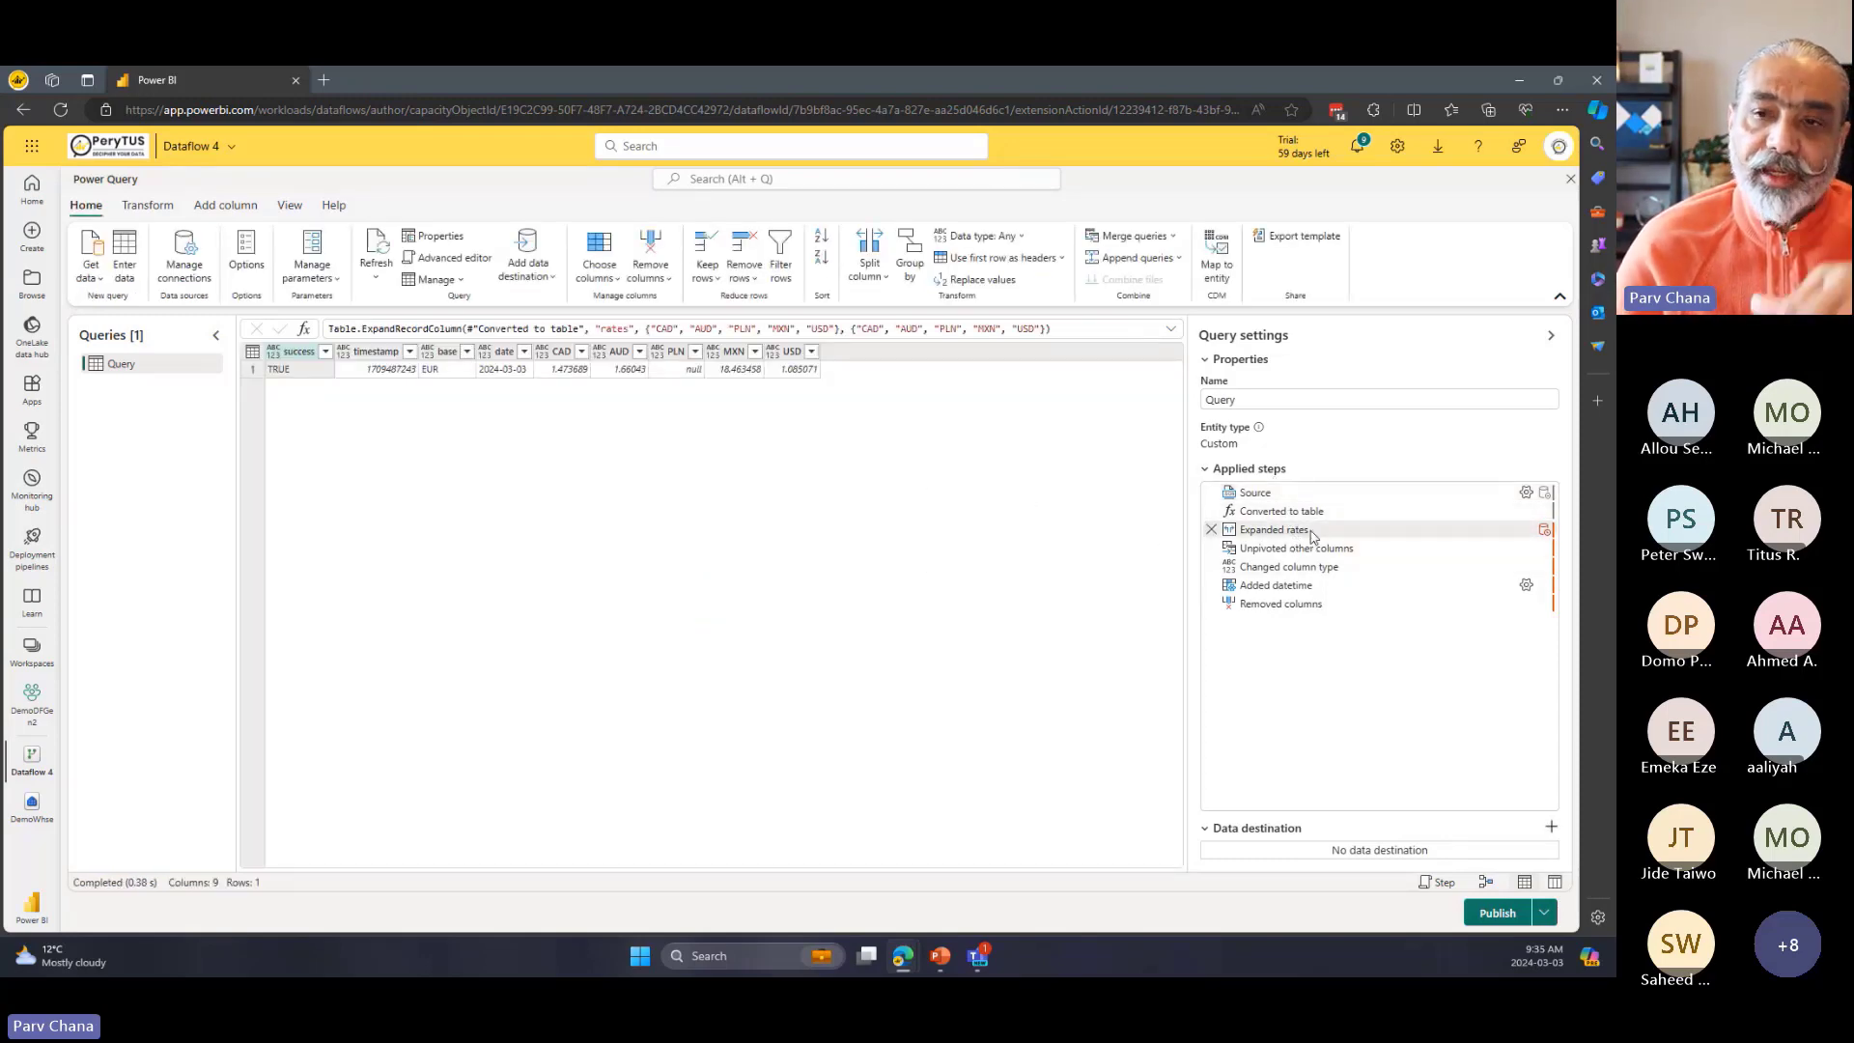
{"action": "left_click", "coordinate": [1289, 606]}
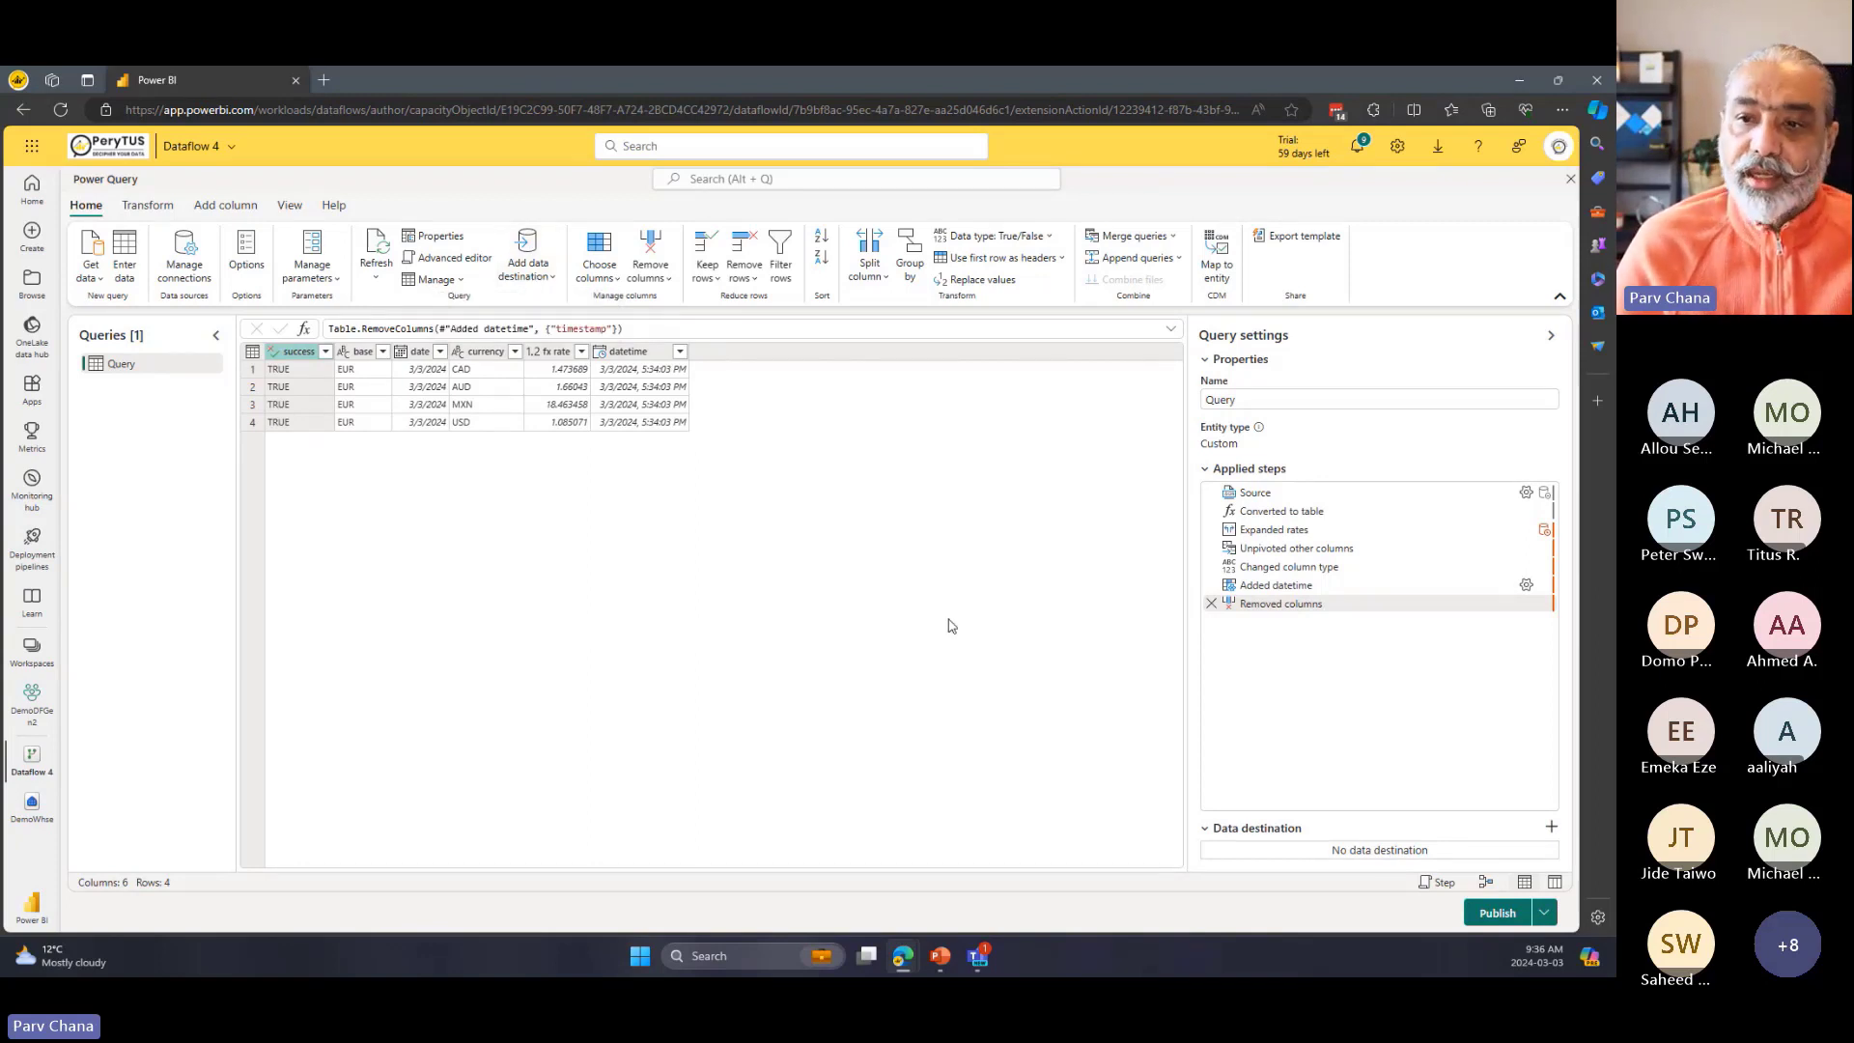
{"action": "left_click", "coordinate": [1546, 916]}
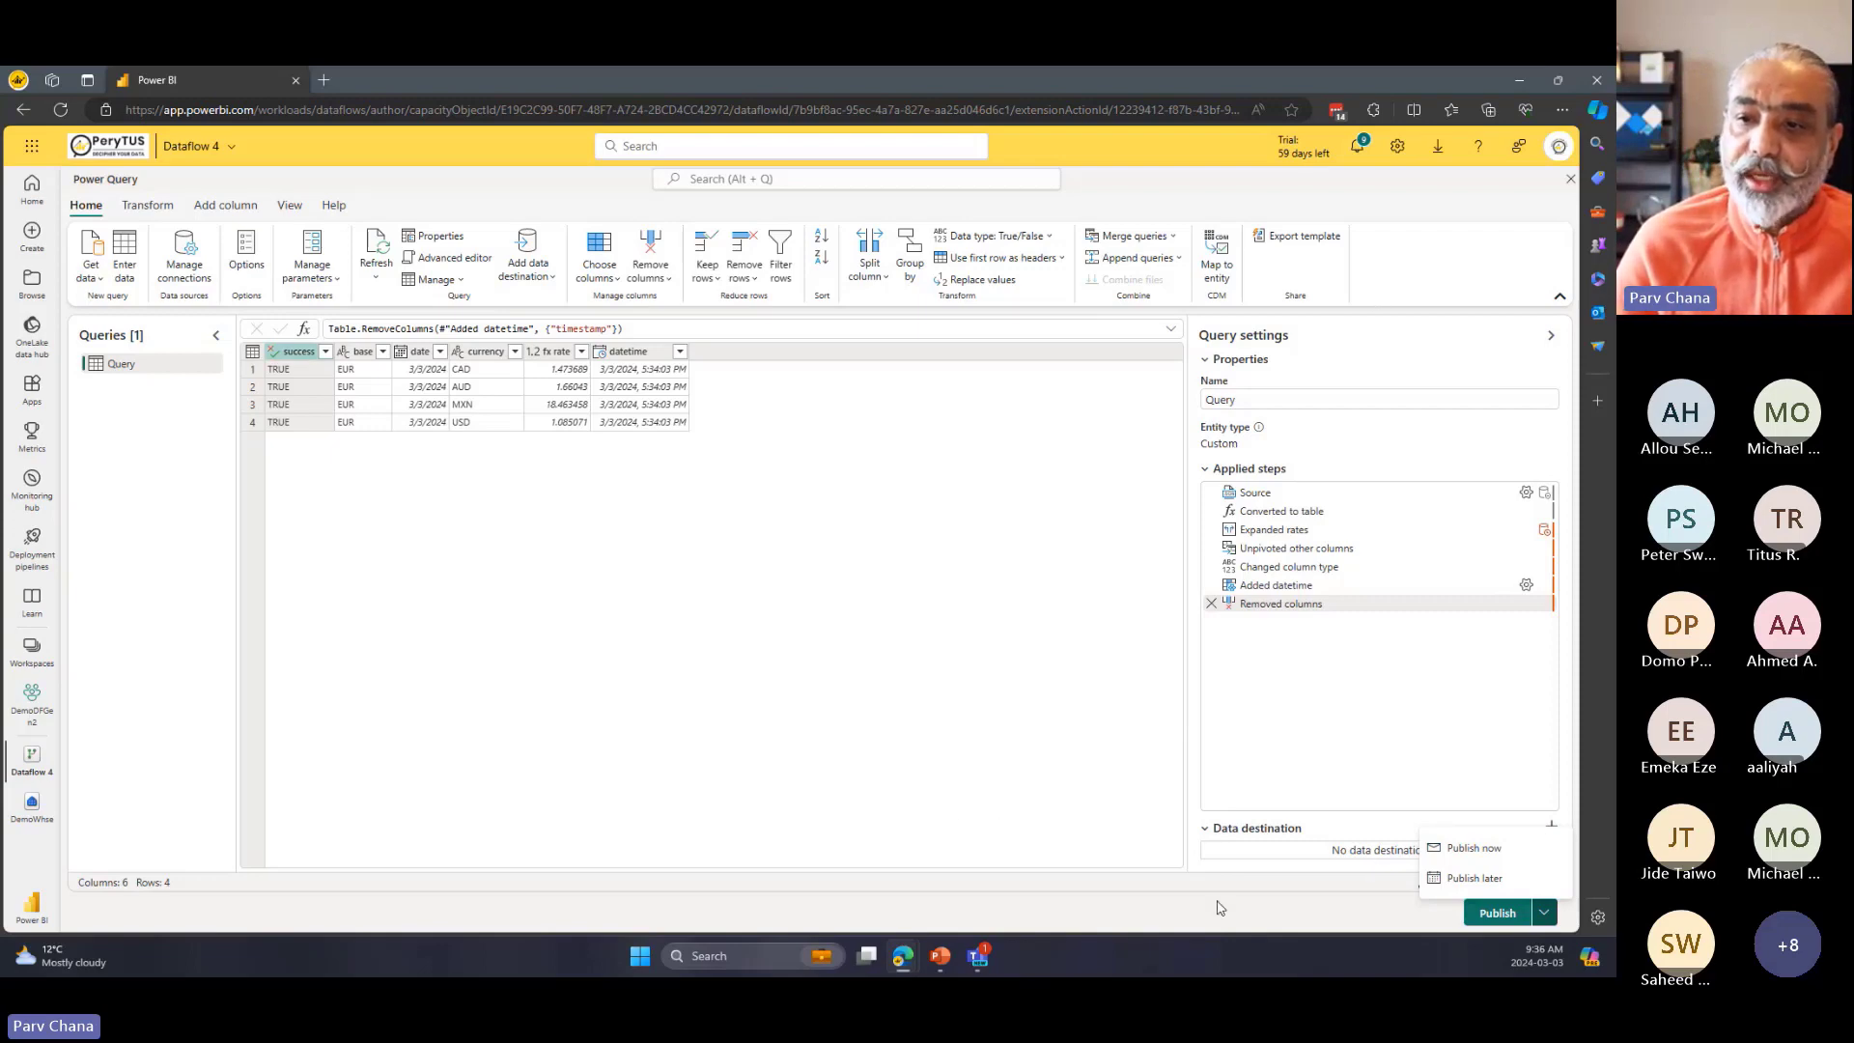
{"action": "left_click", "coordinate": [1295, 919]}
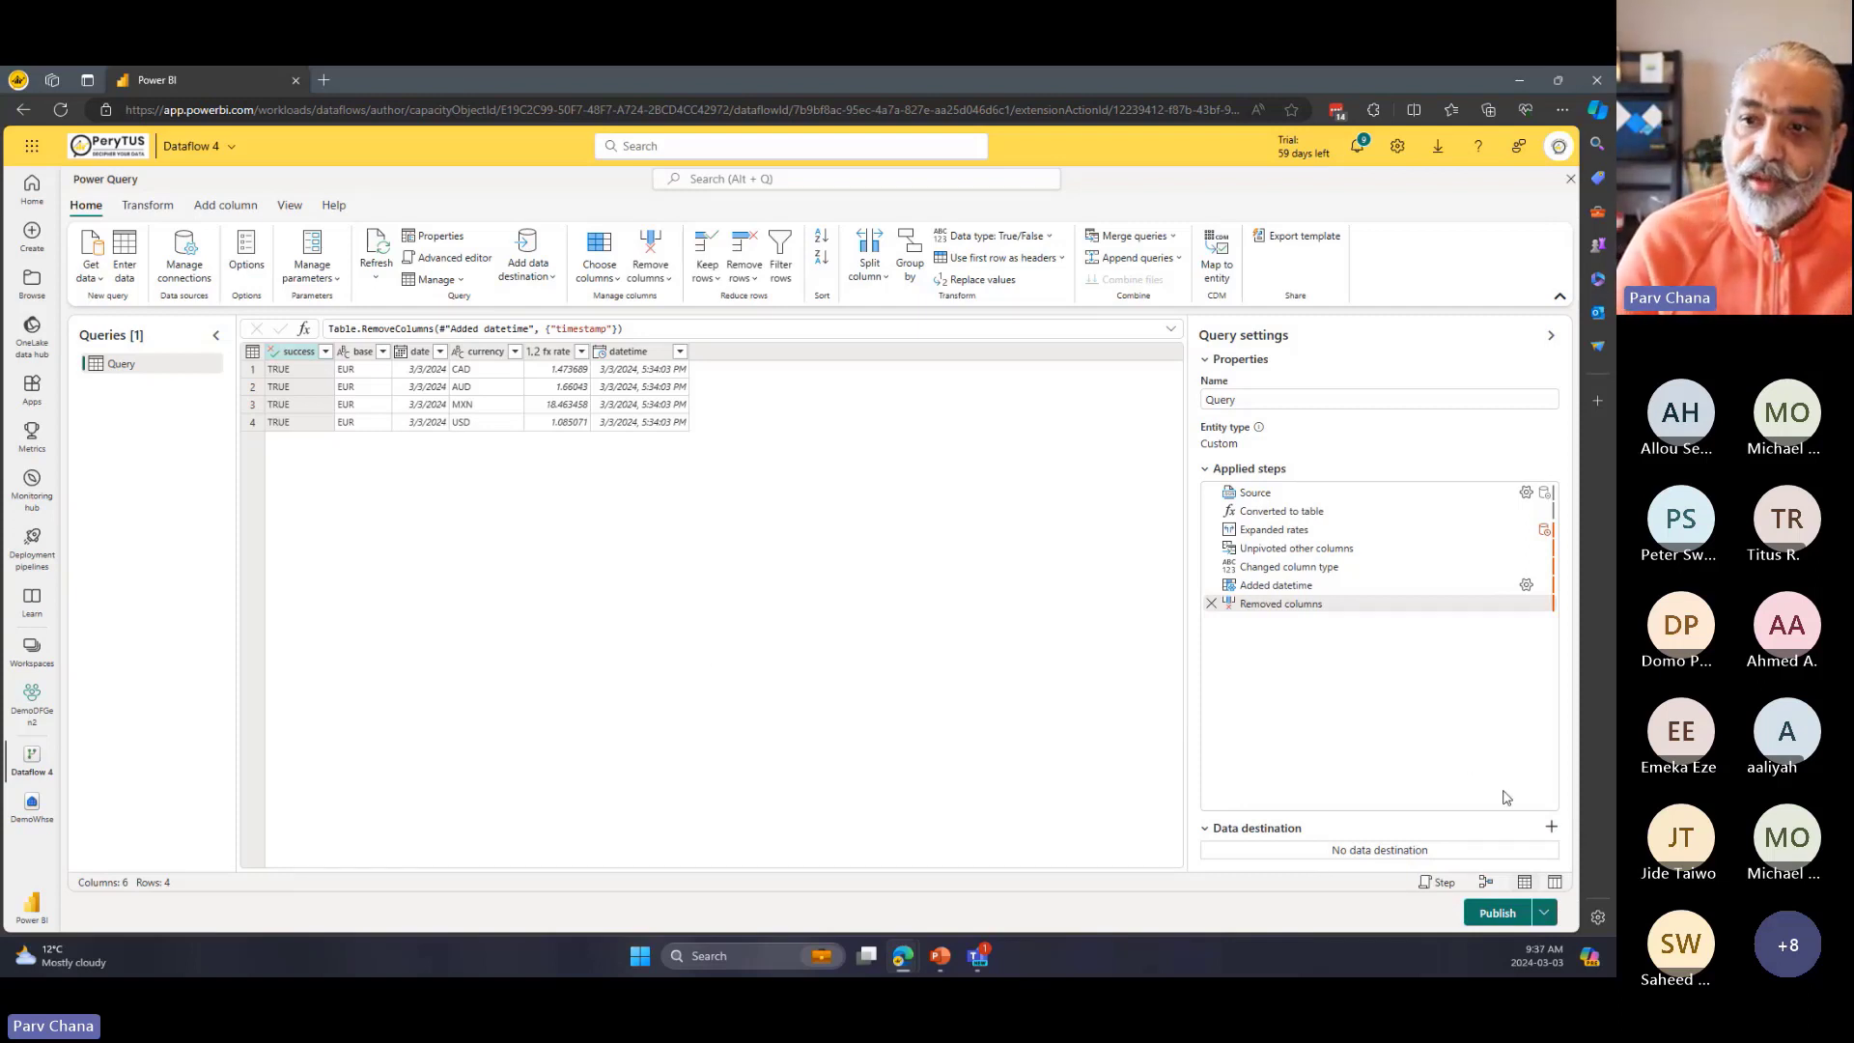
Add a Warehouse data destination to the query, using the existing Warehouse connection.
{"action": "left_click", "coordinate": [554, 277]}
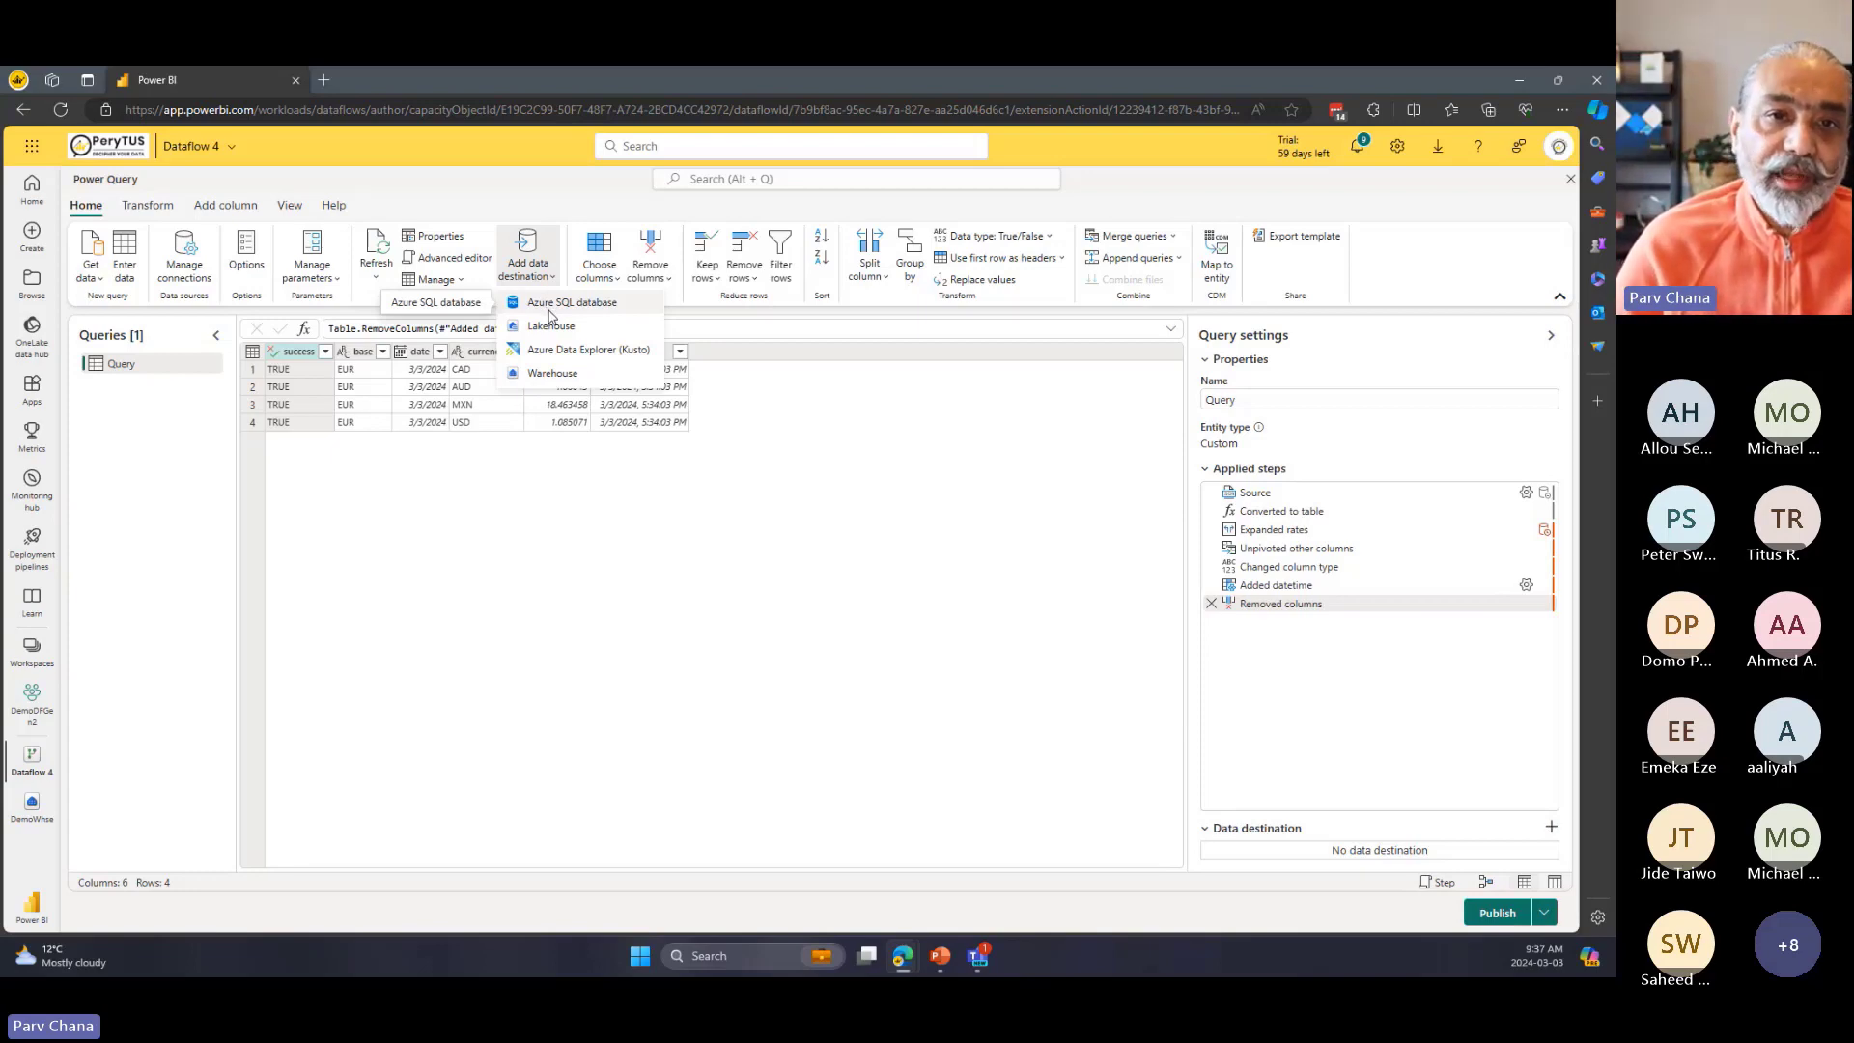
{"action": "left_click", "coordinate": [554, 377]}
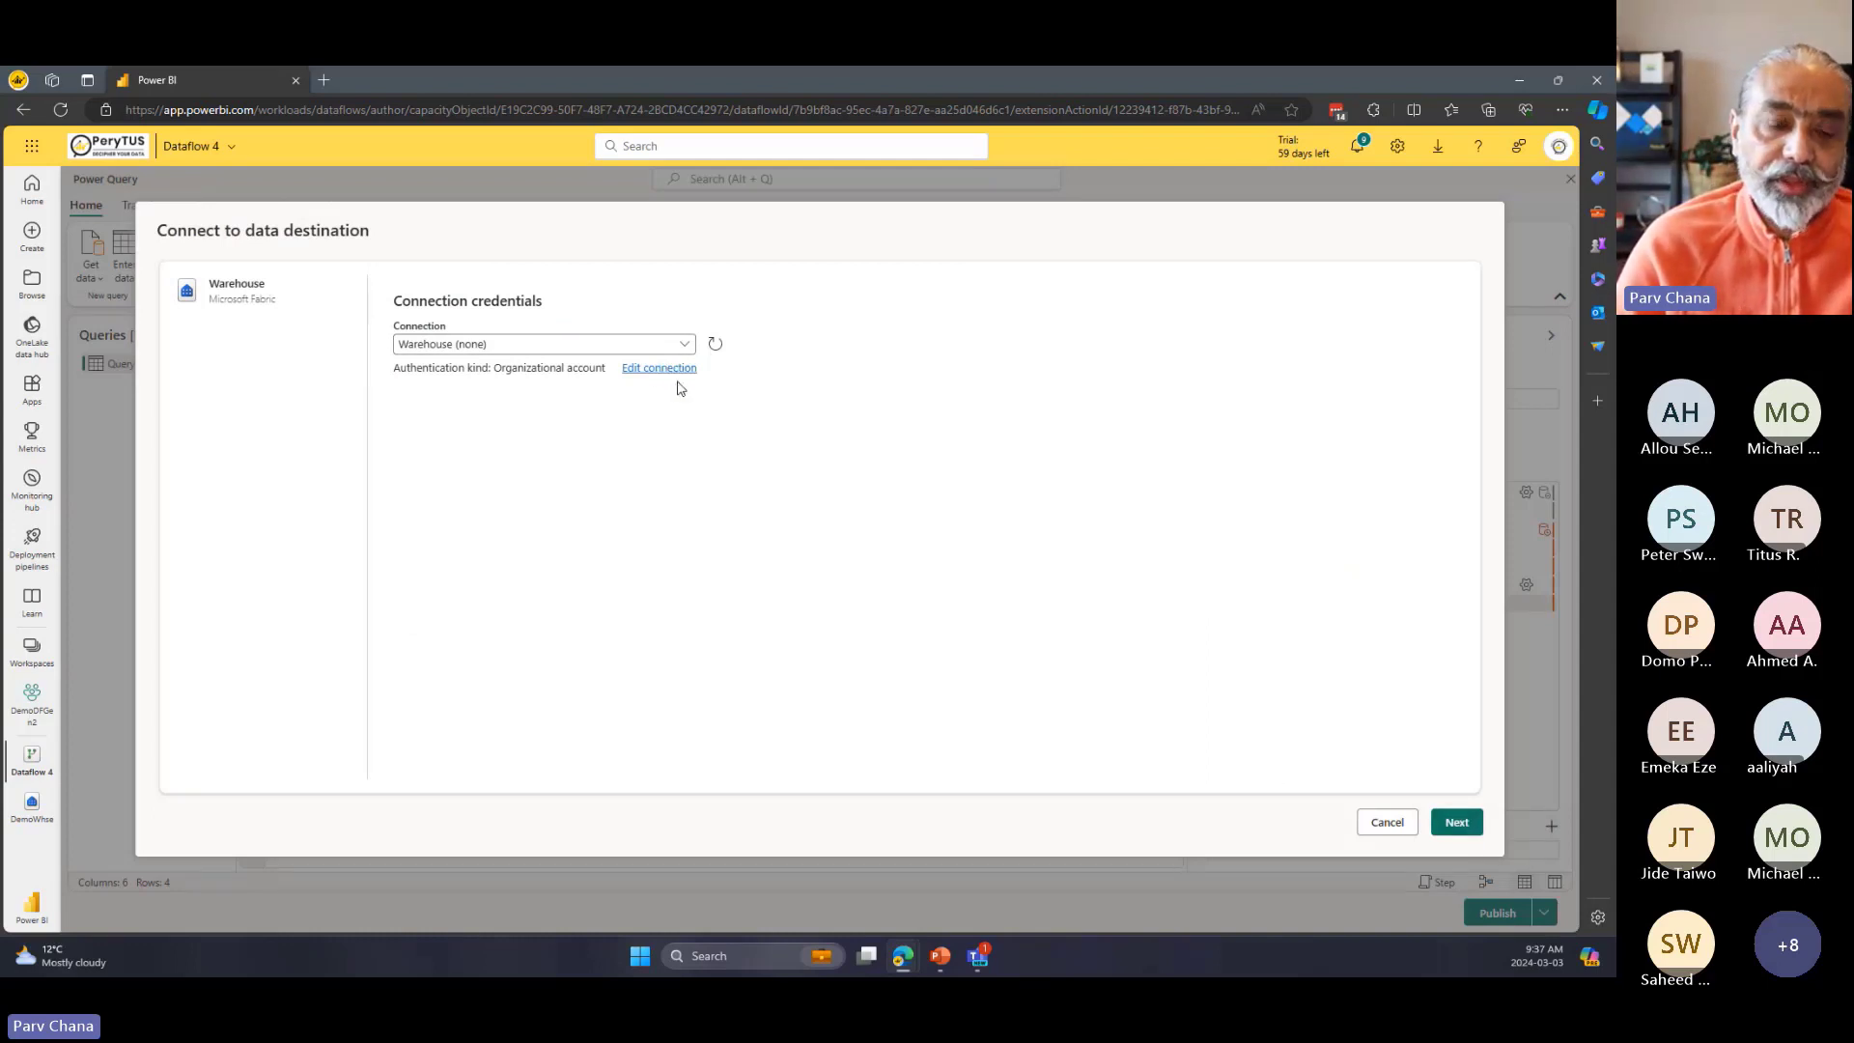
{"action": "left_click", "coordinate": [1457, 822]}
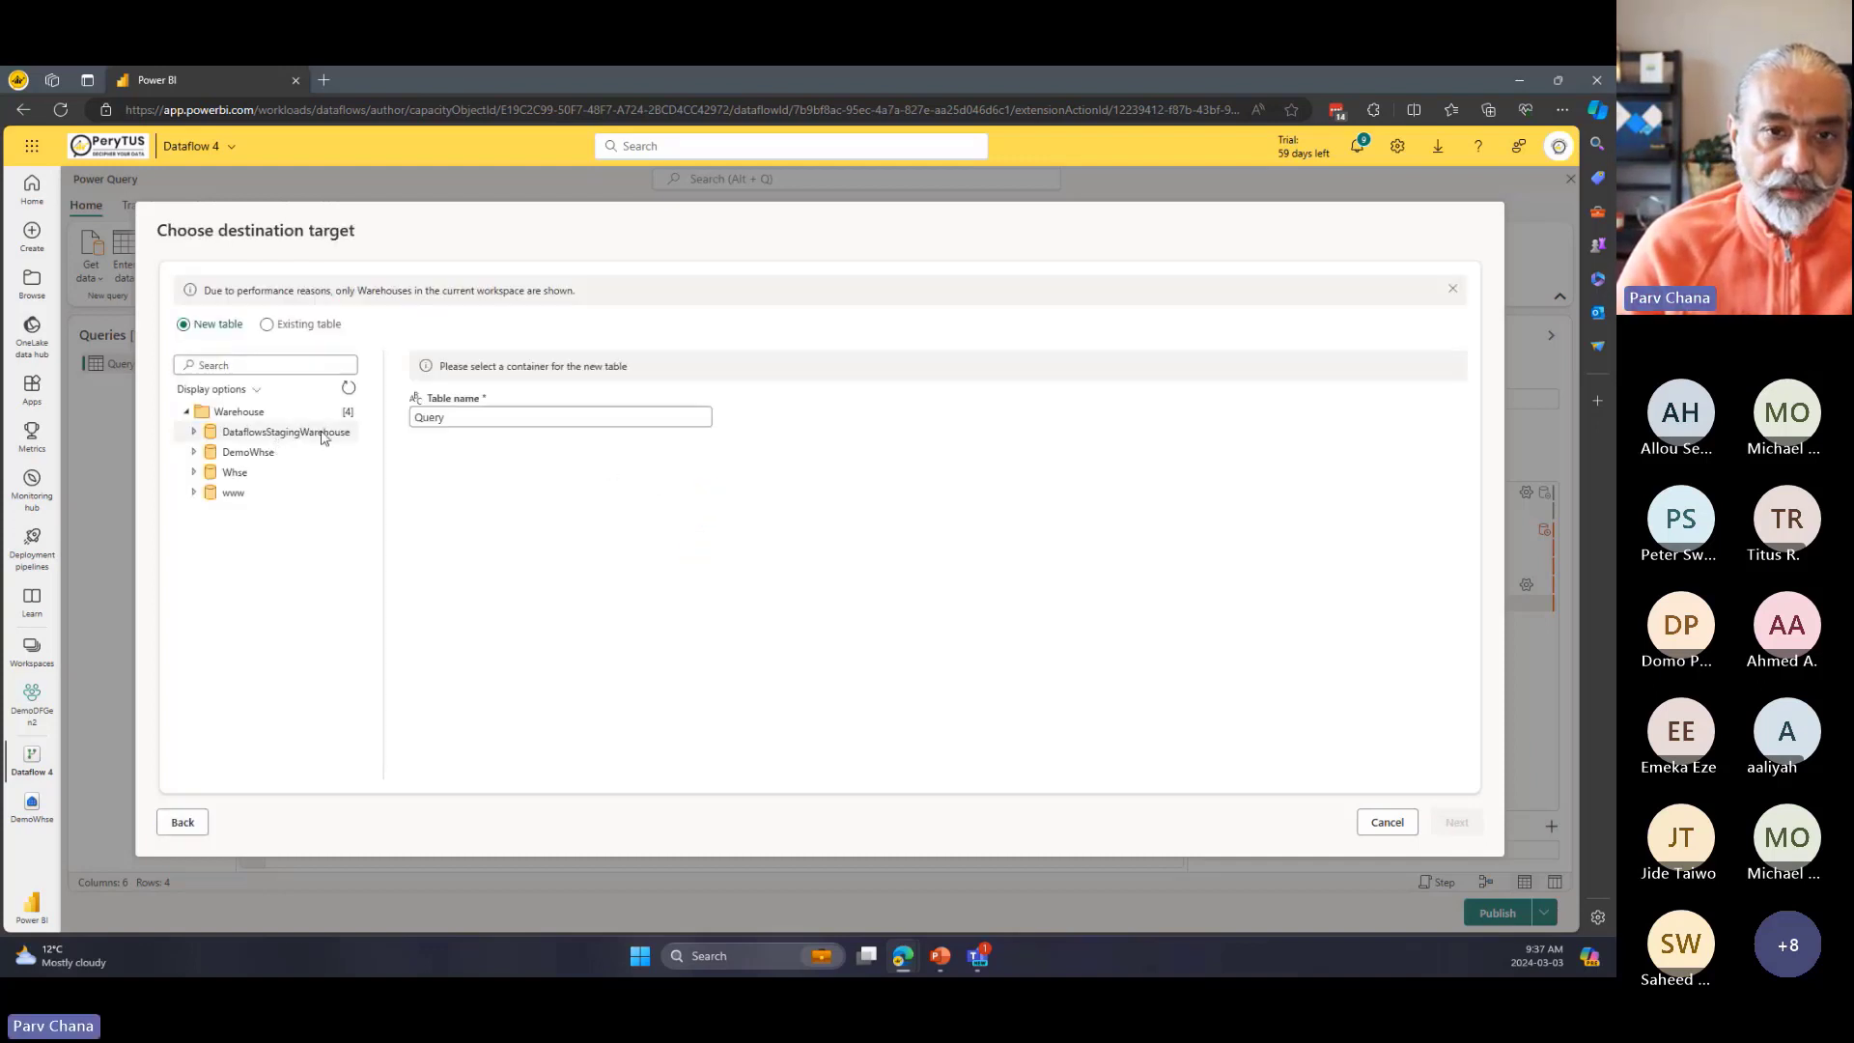
Set the destination target to a new table named StagingFXRate in the DemoWhse warehouse.
{"action": "left_click", "coordinate": [194, 453]}
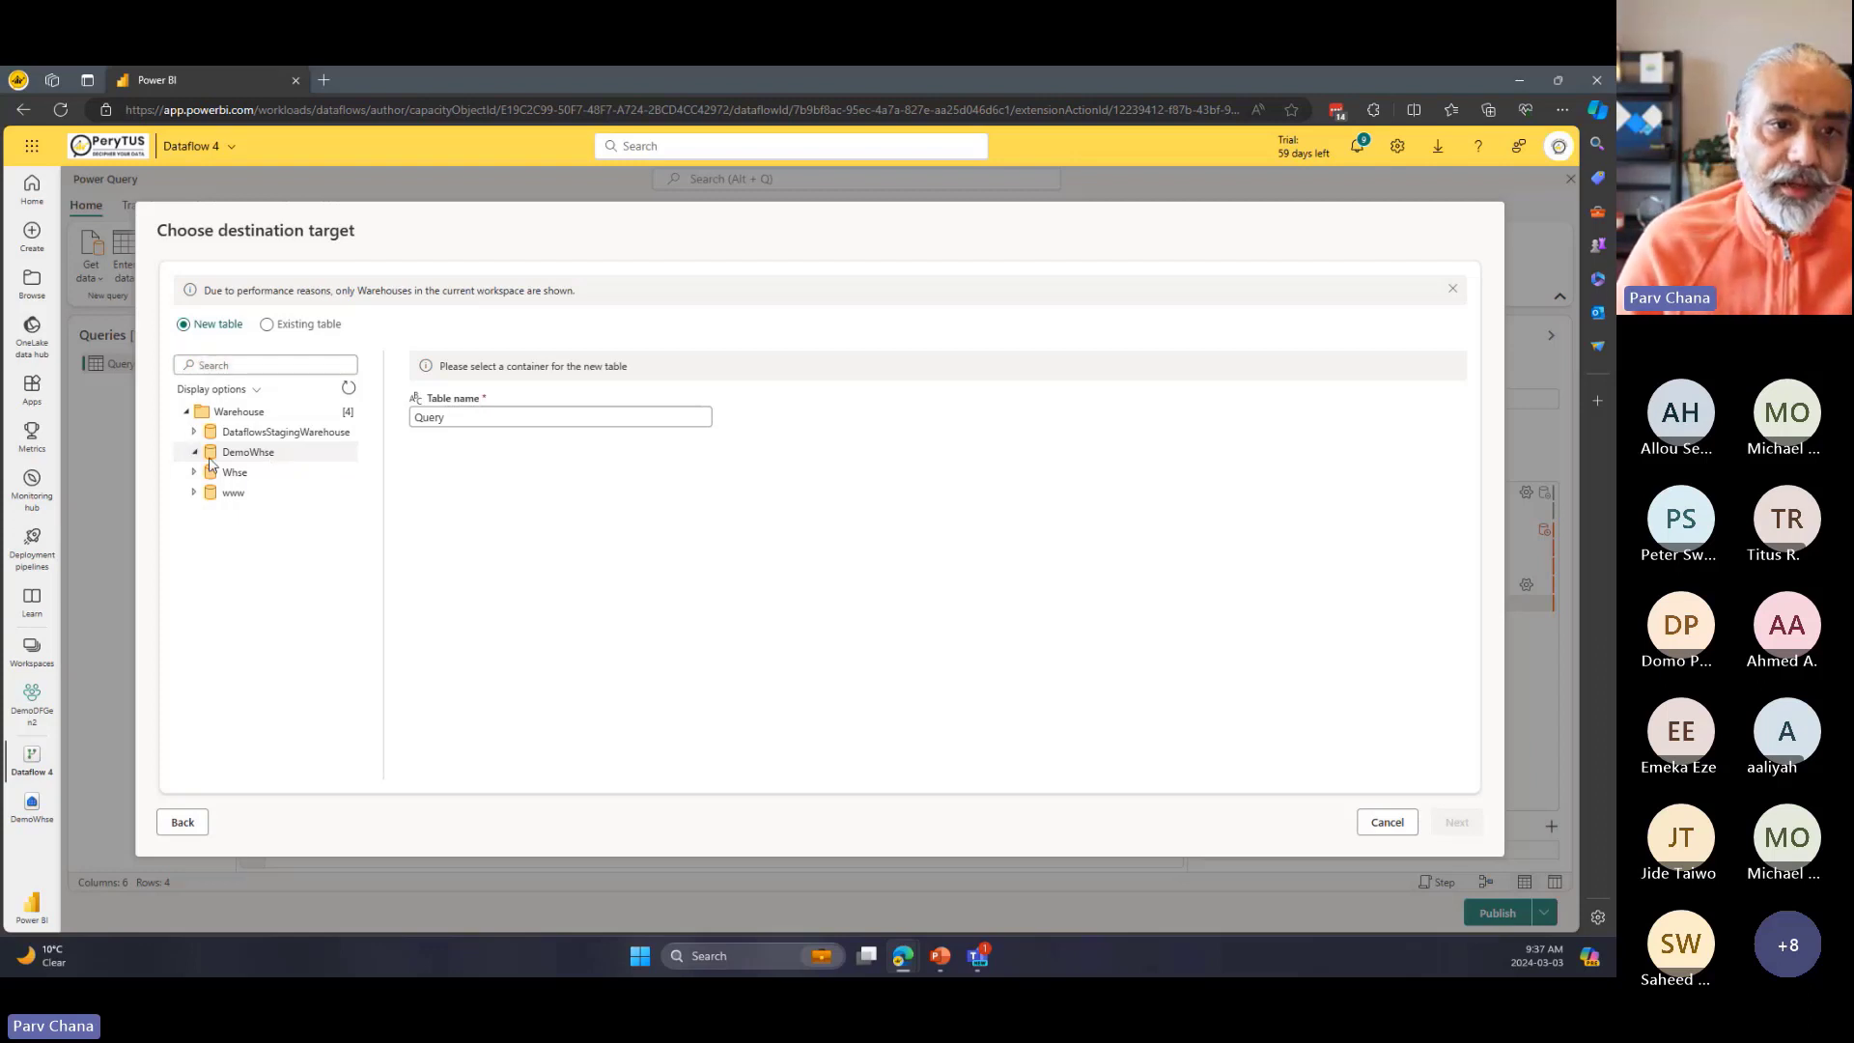
{"action": "left_click_drag", "start_coordinate": [460, 418], "coordinate": [384, 425]}
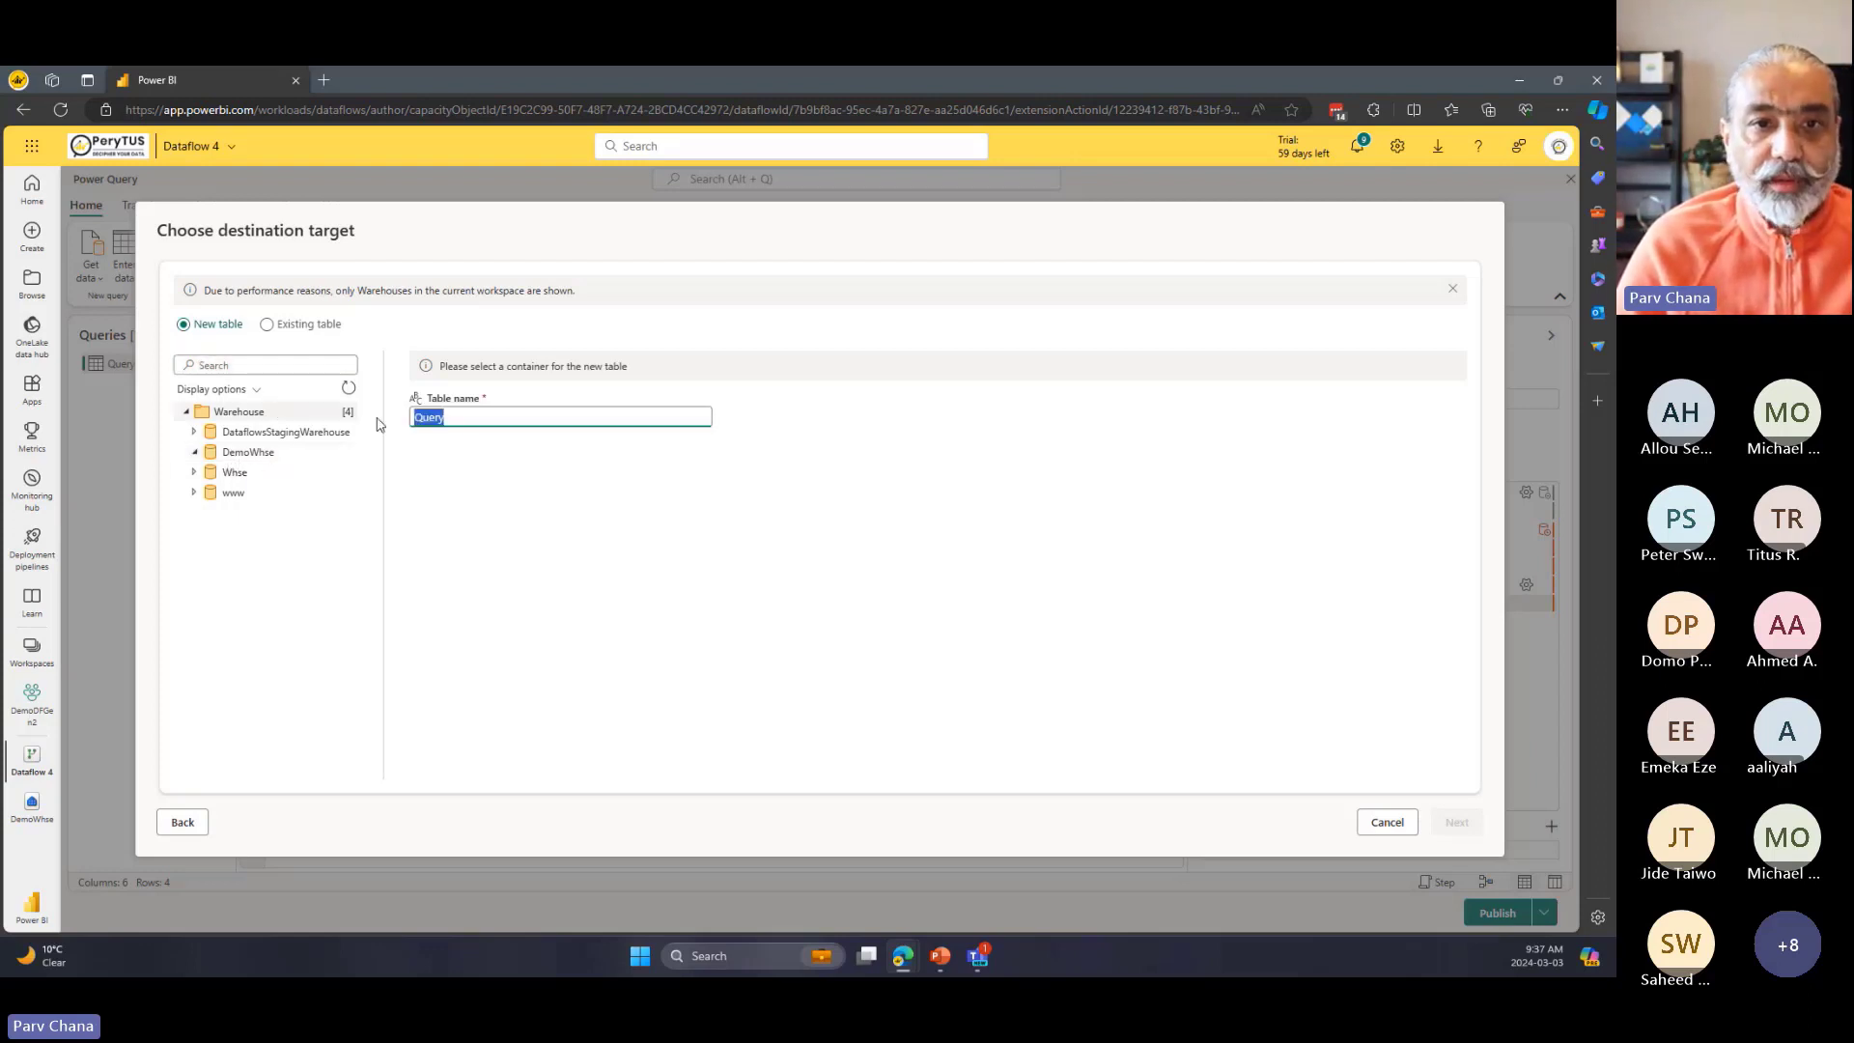
{"action": "type", "text": "Stag"}
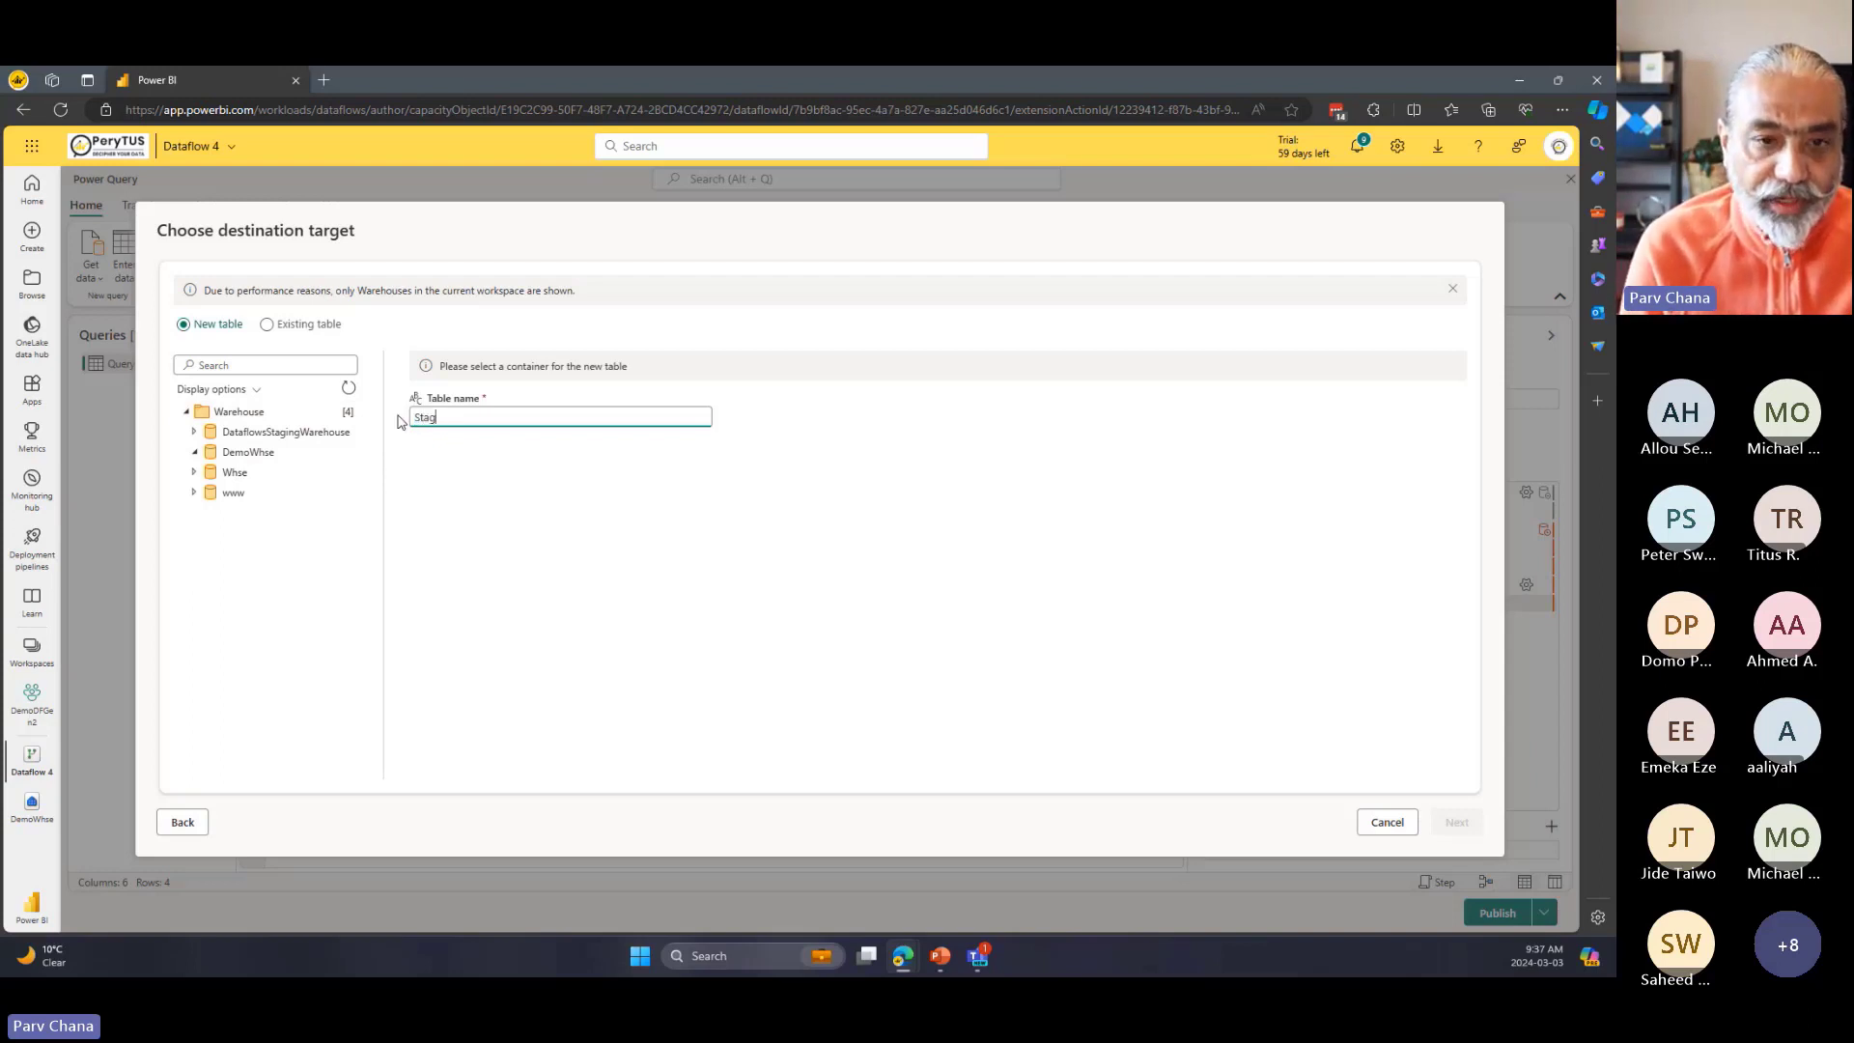
{"action": "type", "text": "XRate"}
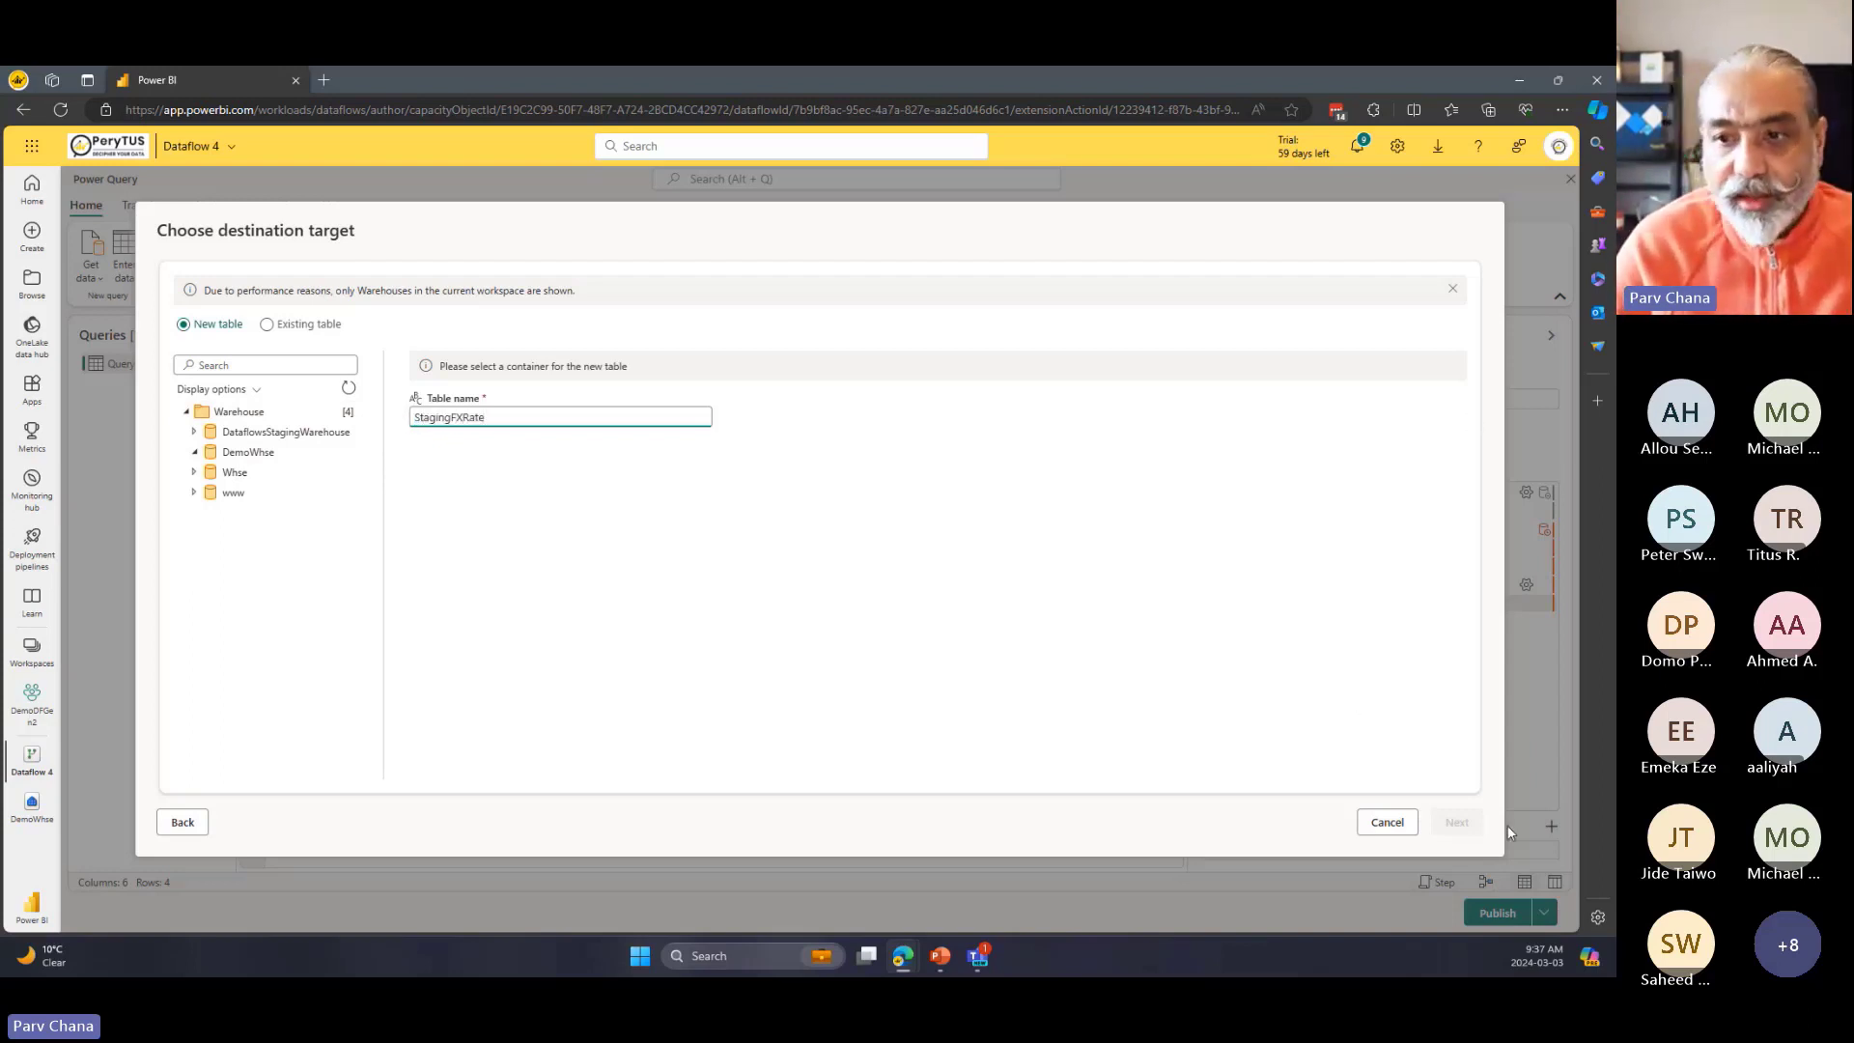
{"action": "left_click", "coordinate": [517, 502]}
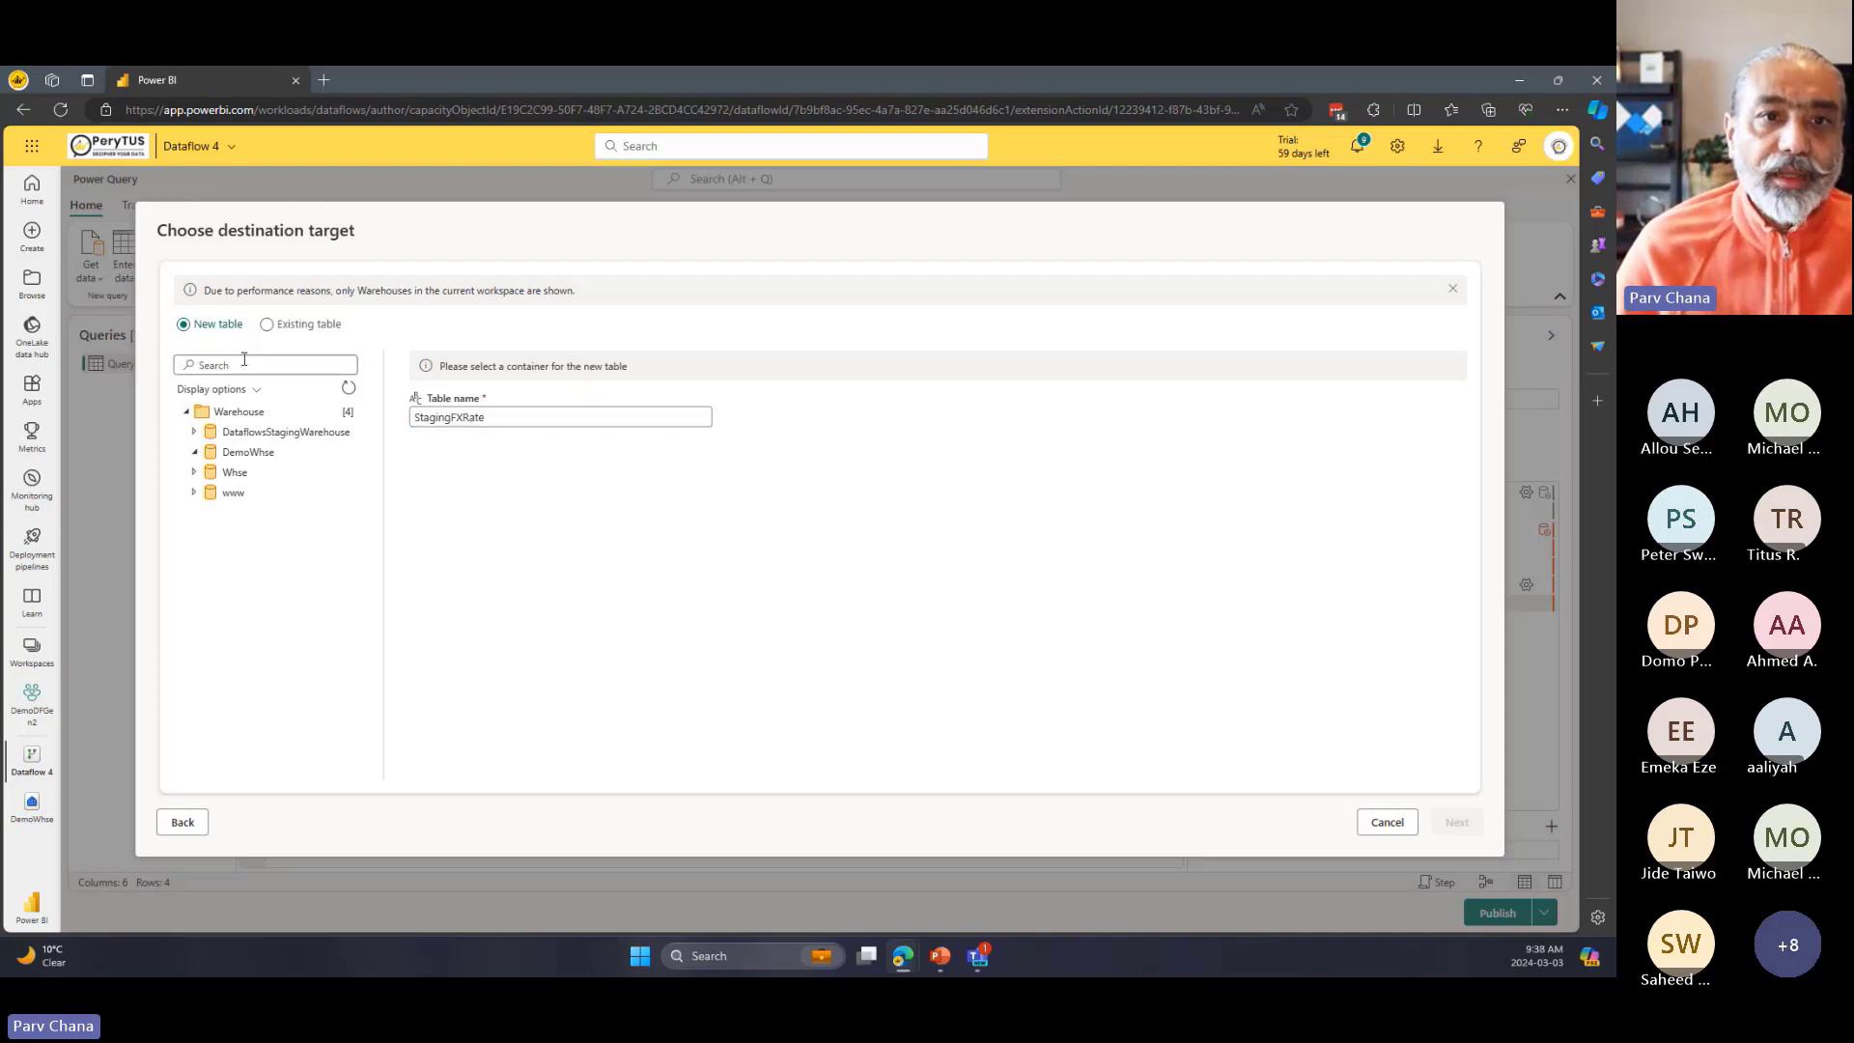
{"action": "left_click", "coordinate": [247, 454]}
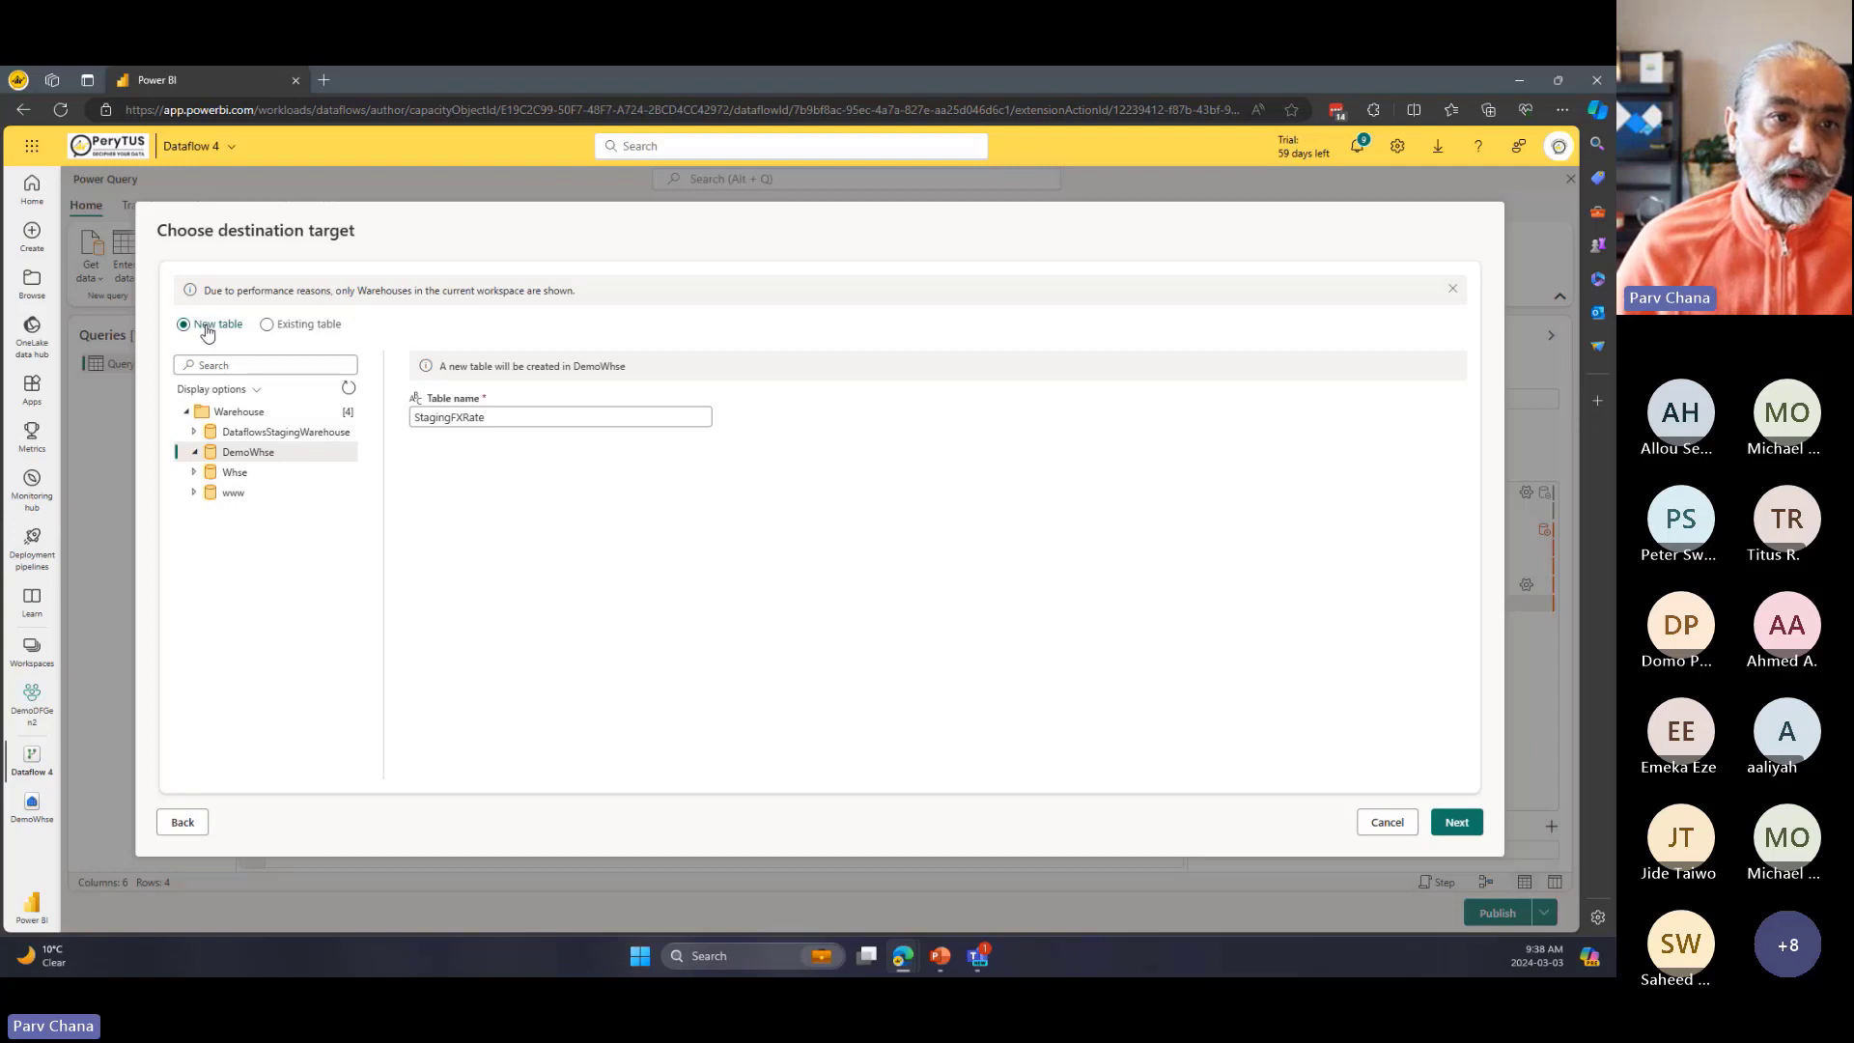
{"action": "left_click", "coordinate": [541, 417]}
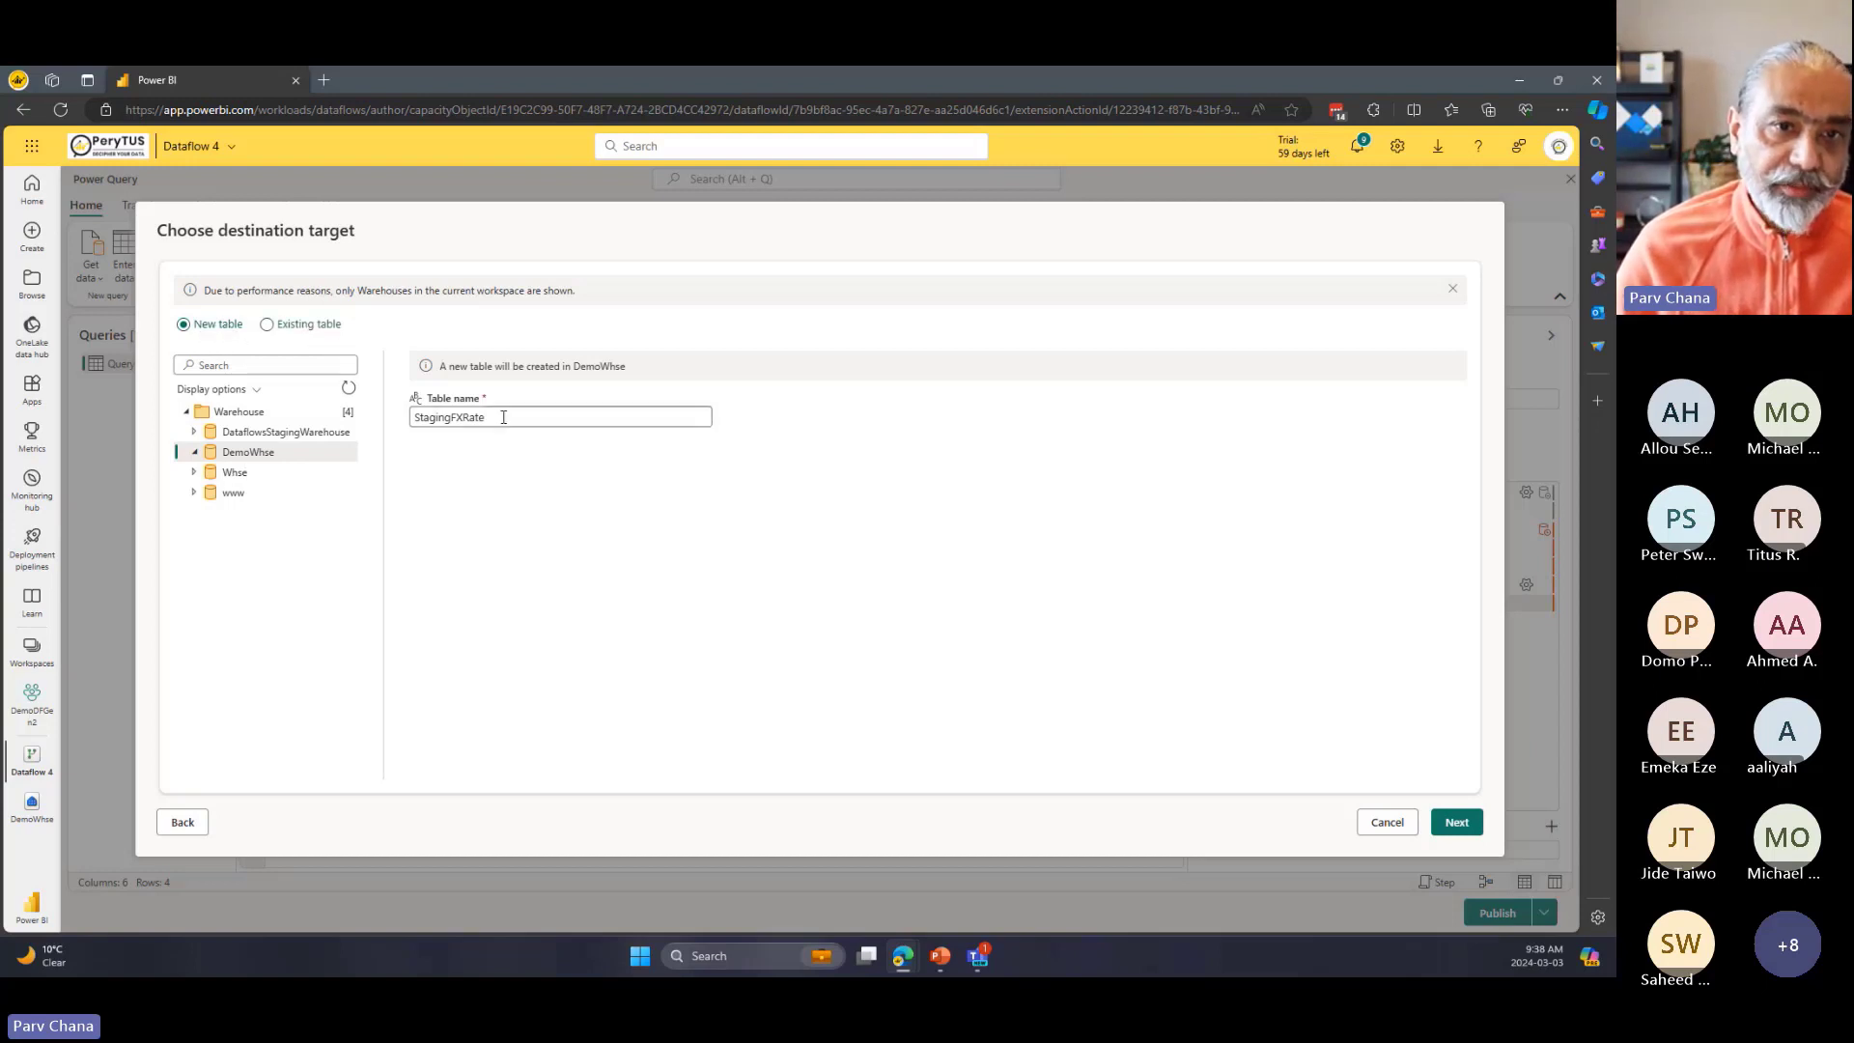
{"action": "left_click_drag", "start_coordinate": [488, 417], "coordinate": [387, 416]}
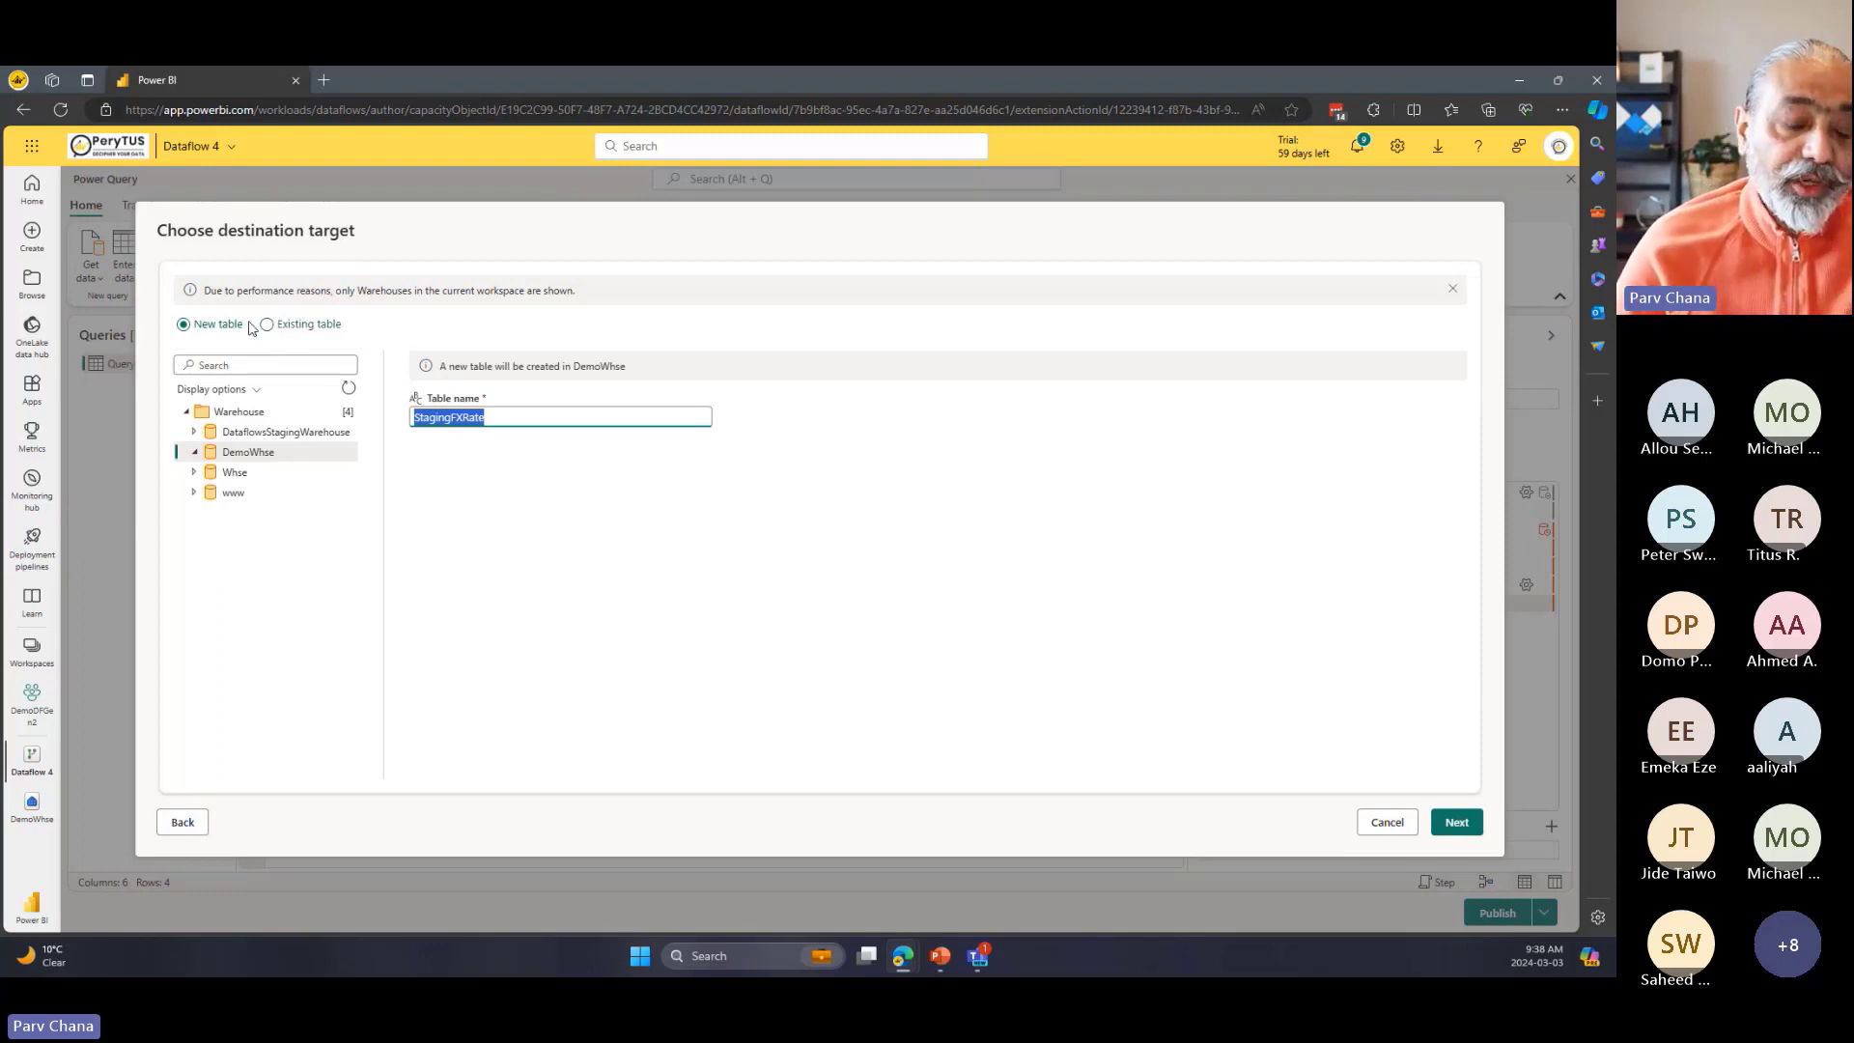
{"action": "left_click", "coordinate": [504, 461]}
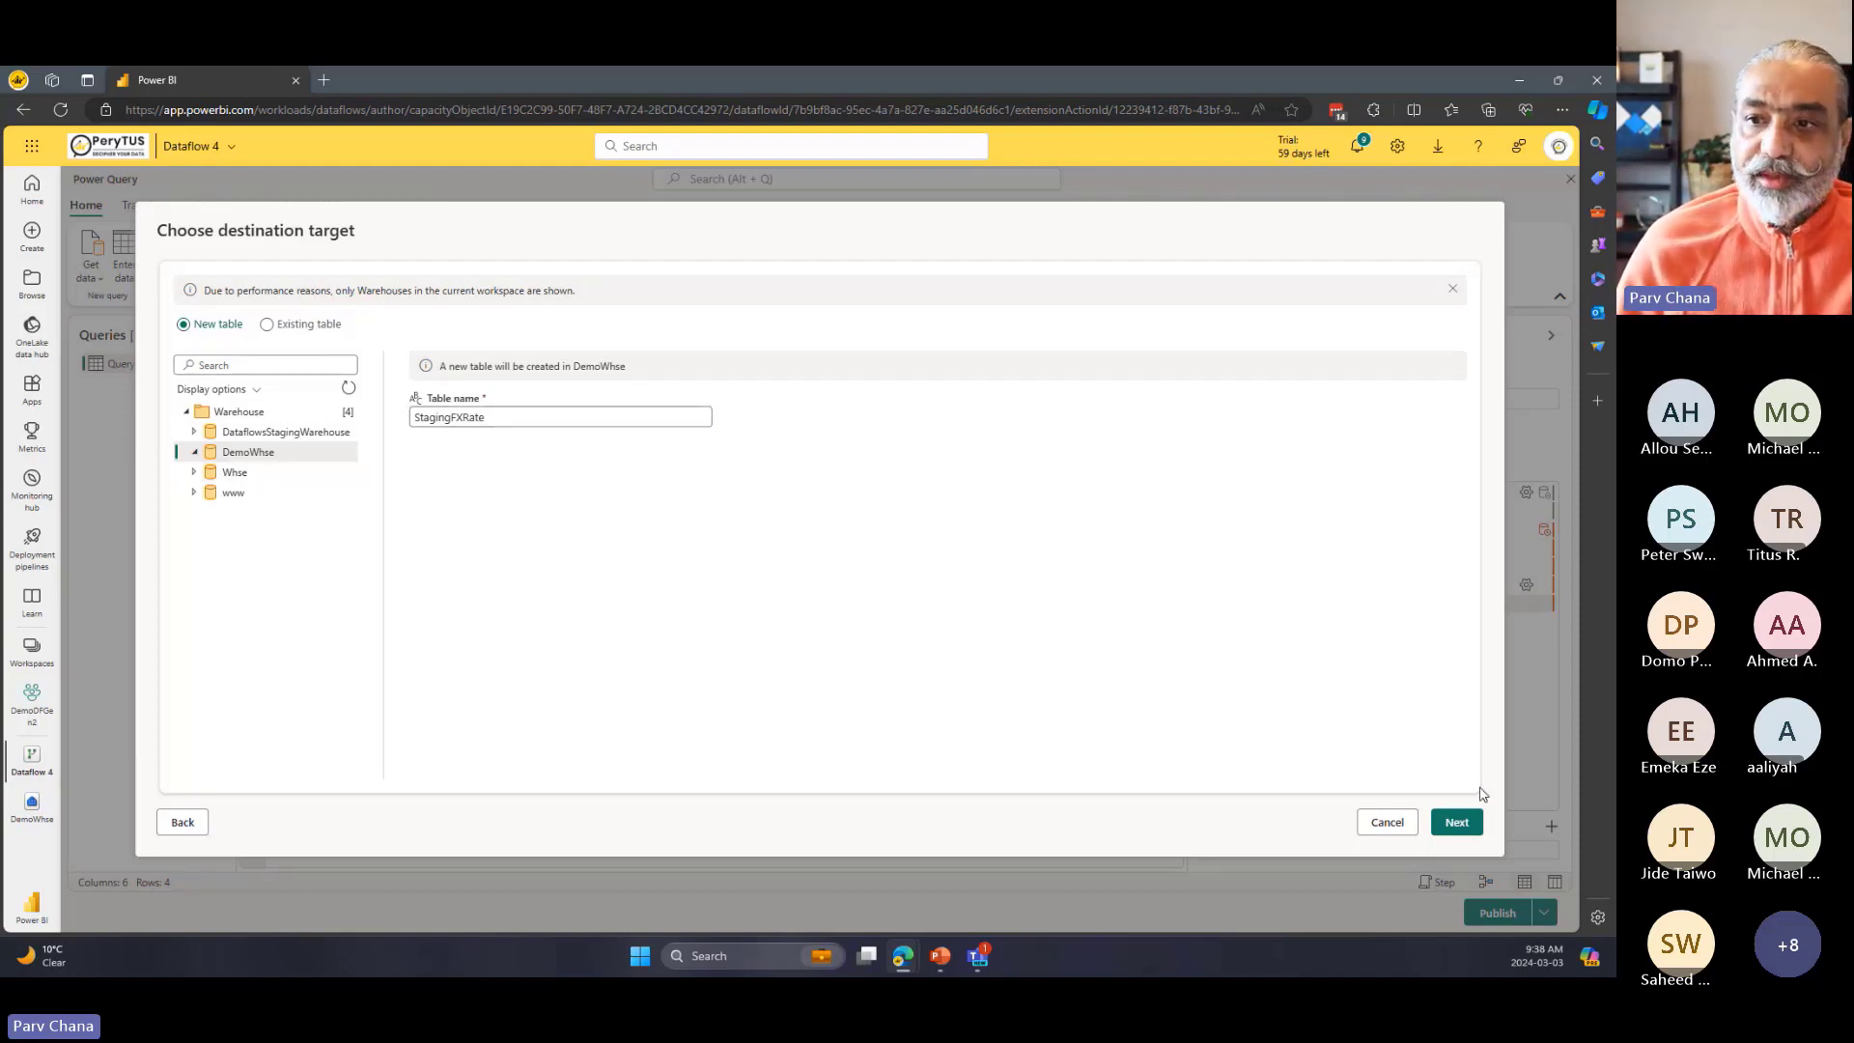
Save the destination settings with the Replace update method, fixed schema and all columns mapped, and publish the dataflow.
{"action": "left_click", "coordinate": [1457, 822]}
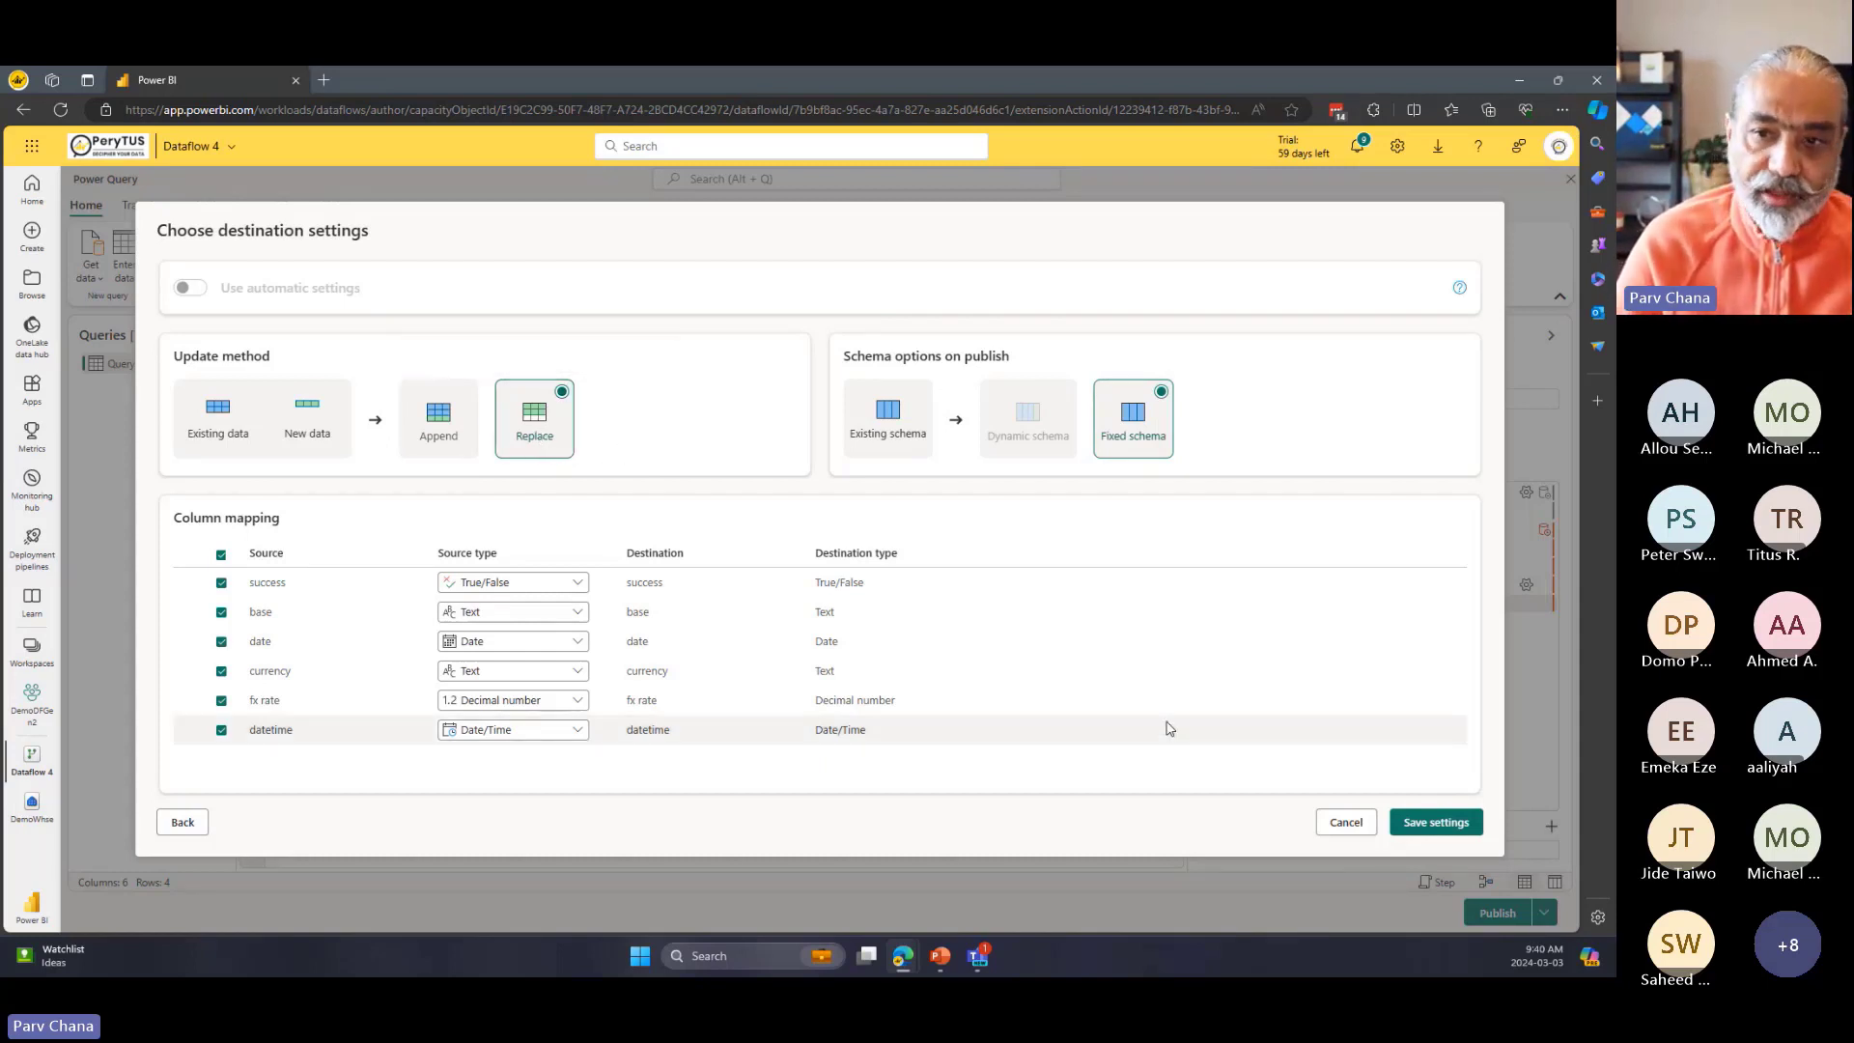
{"action": "left_click", "coordinate": [1439, 831]}
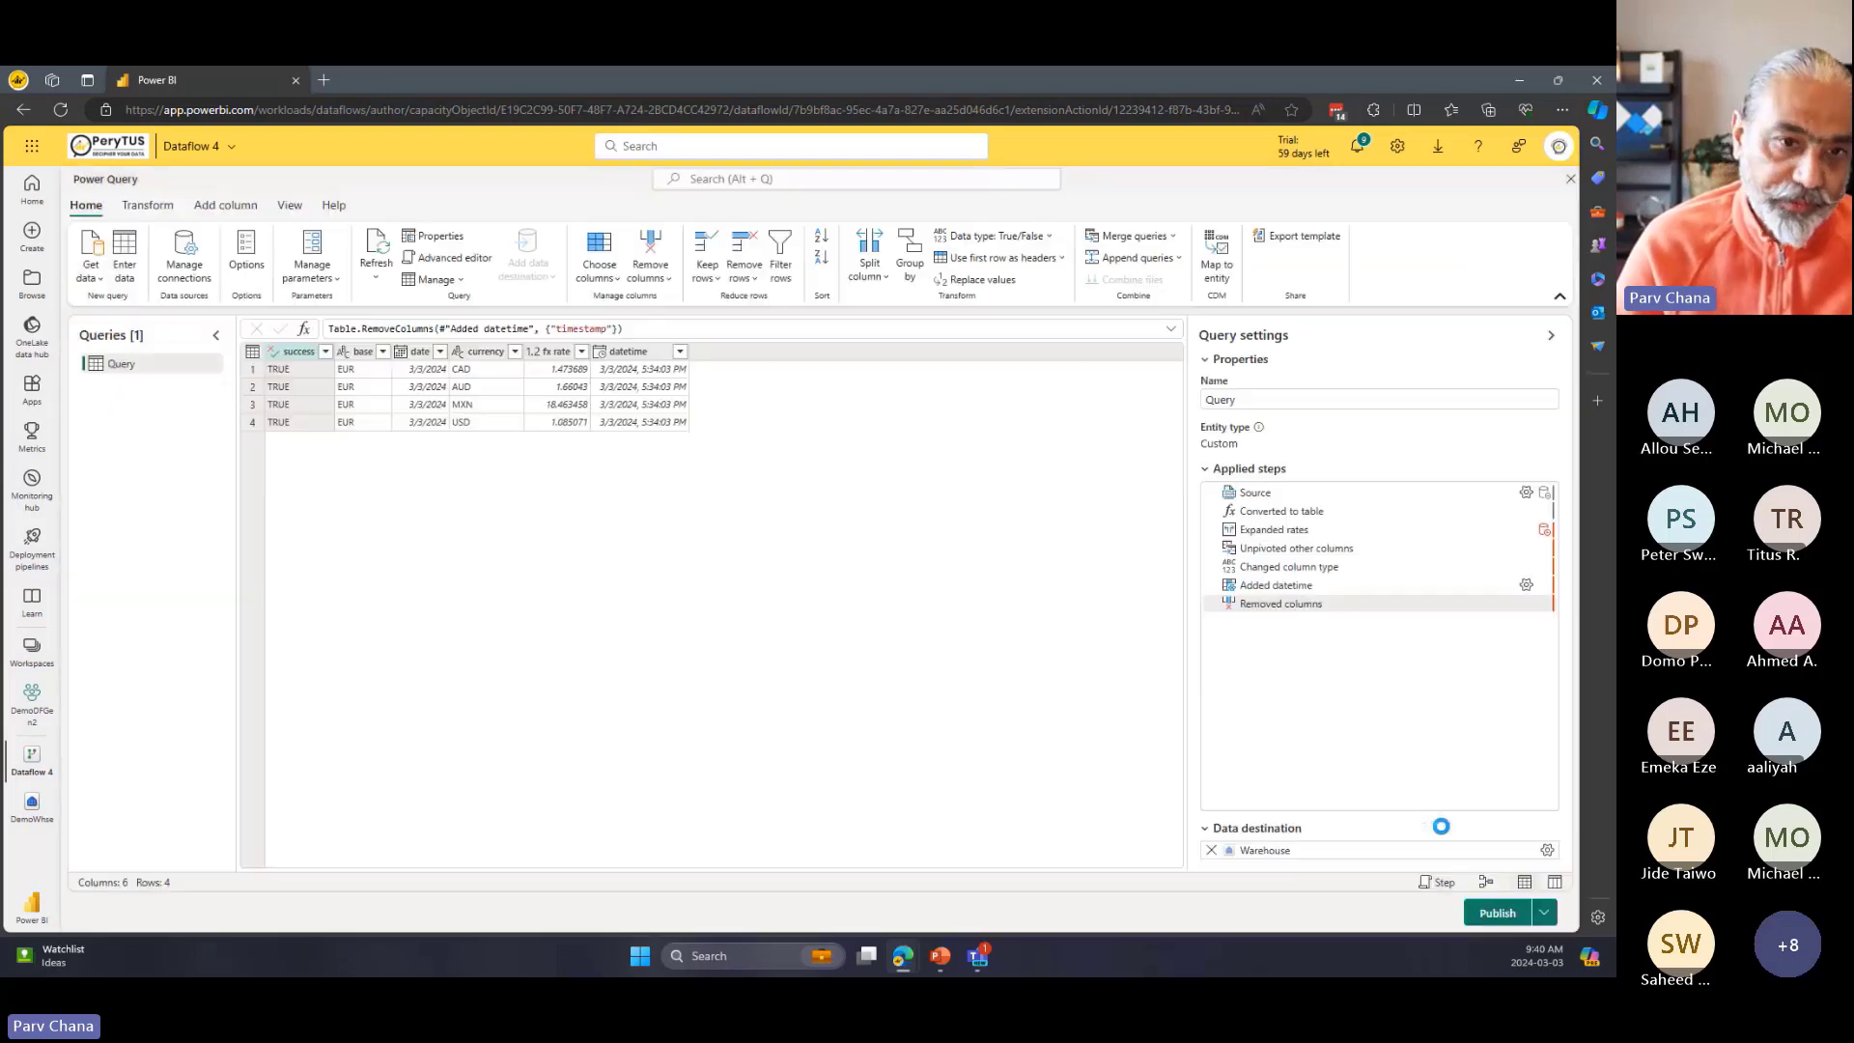
{"action": "left_click", "coordinate": [1498, 914]}
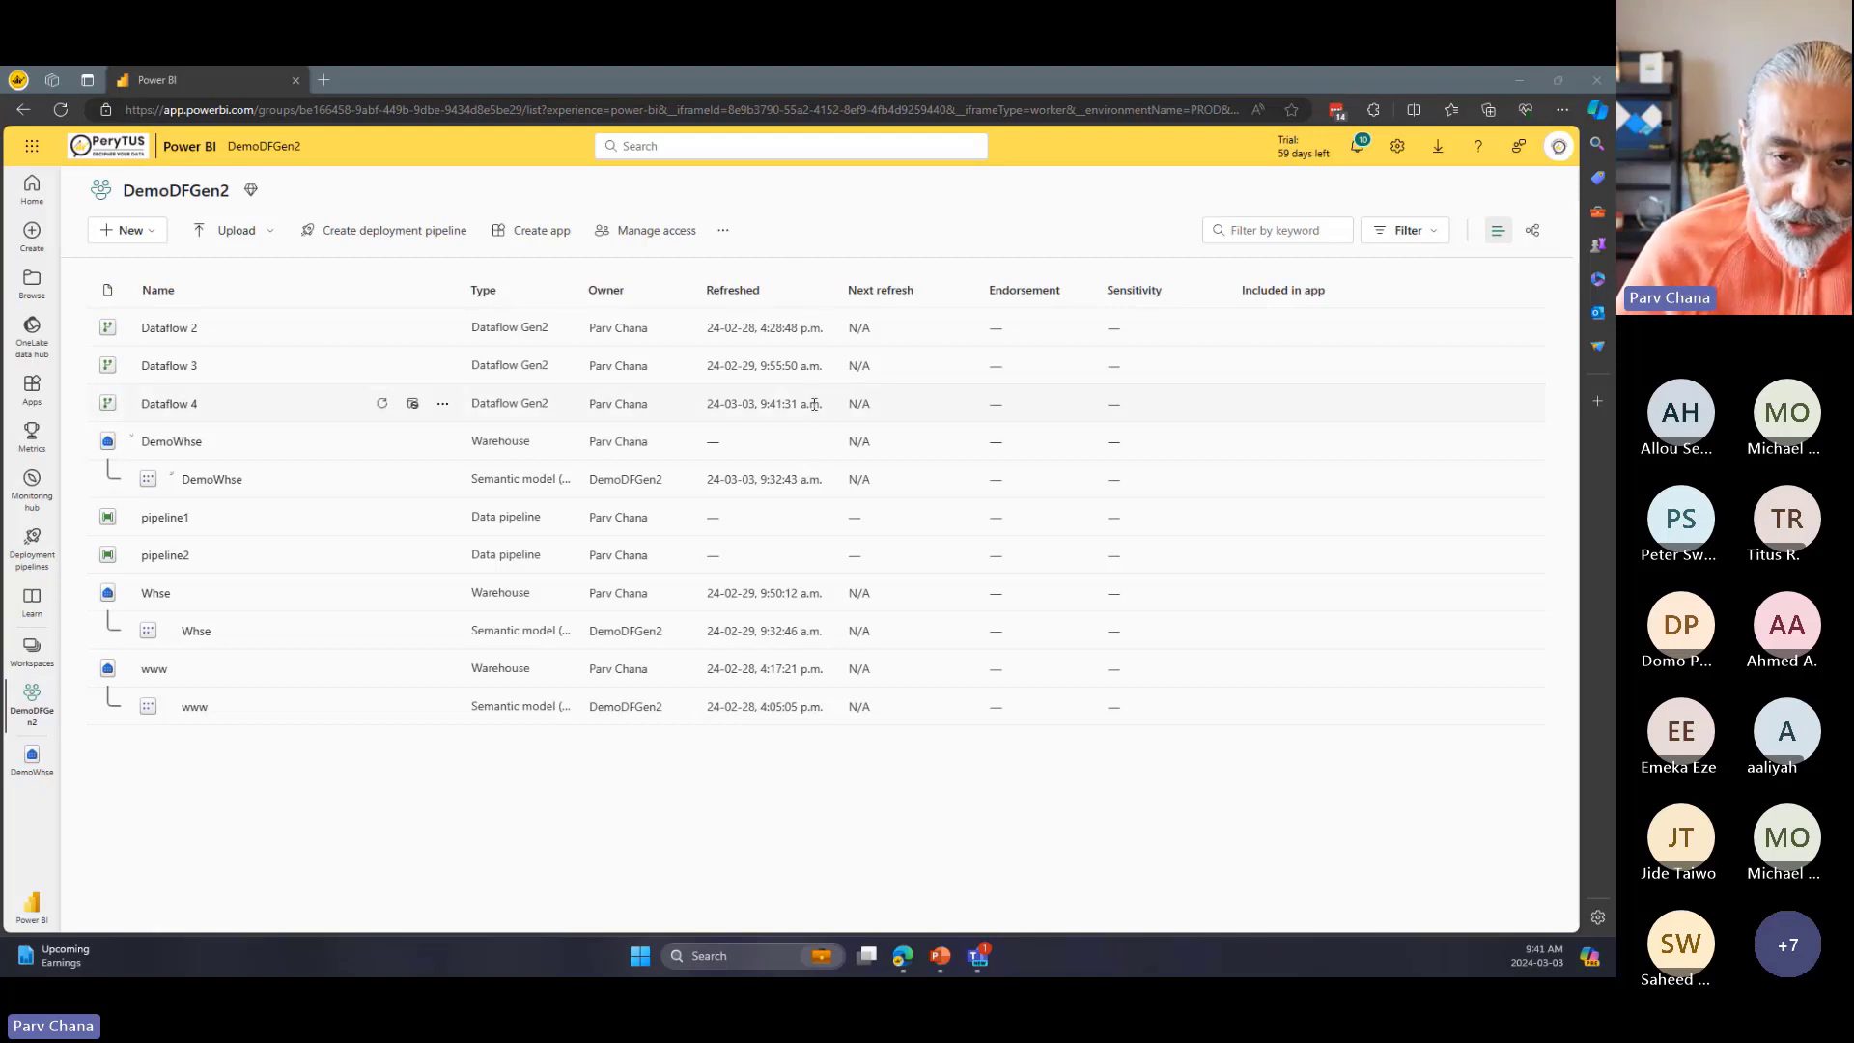
Check the refresh history of Dataflow 4 and look at its scheduled refresh settings.
{"action": "left_click", "coordinate": [445, 404]}
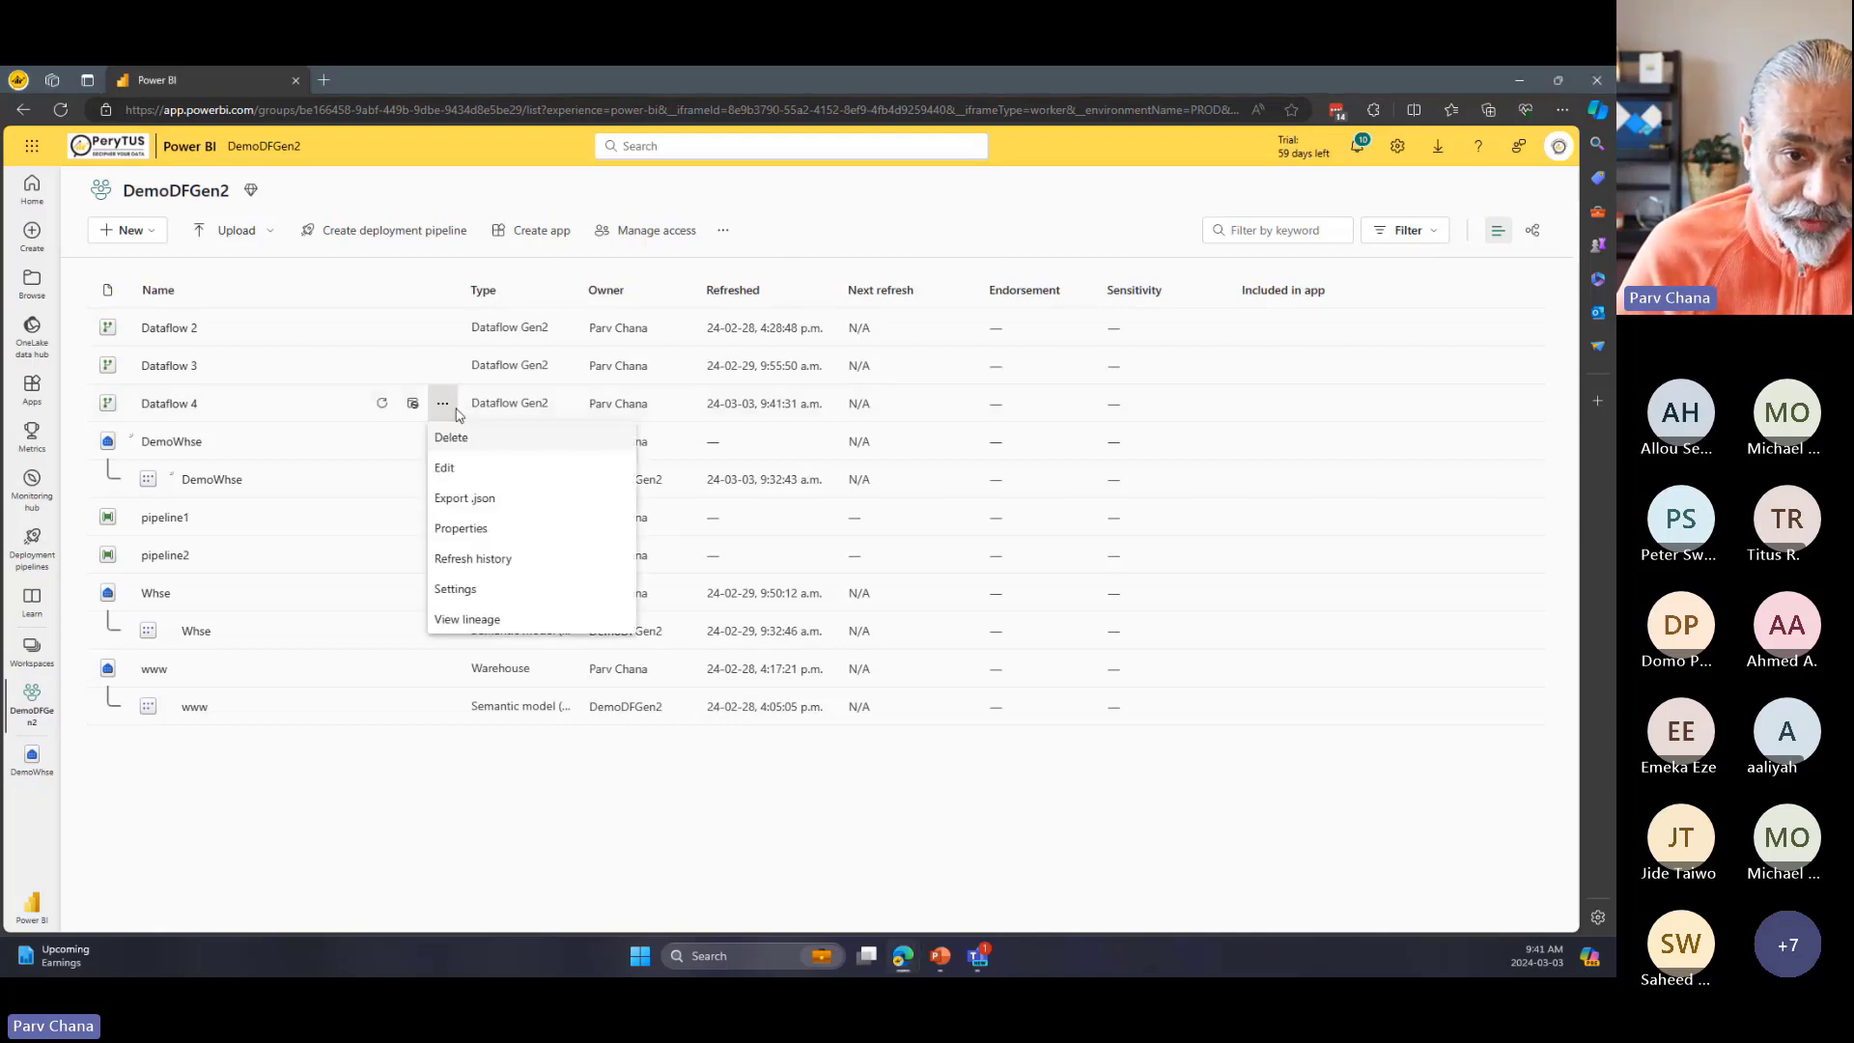
{"action": "left_click", "coordinate": [541, 570]}
{"action": "left_click", "coordinate": [444, 404]}
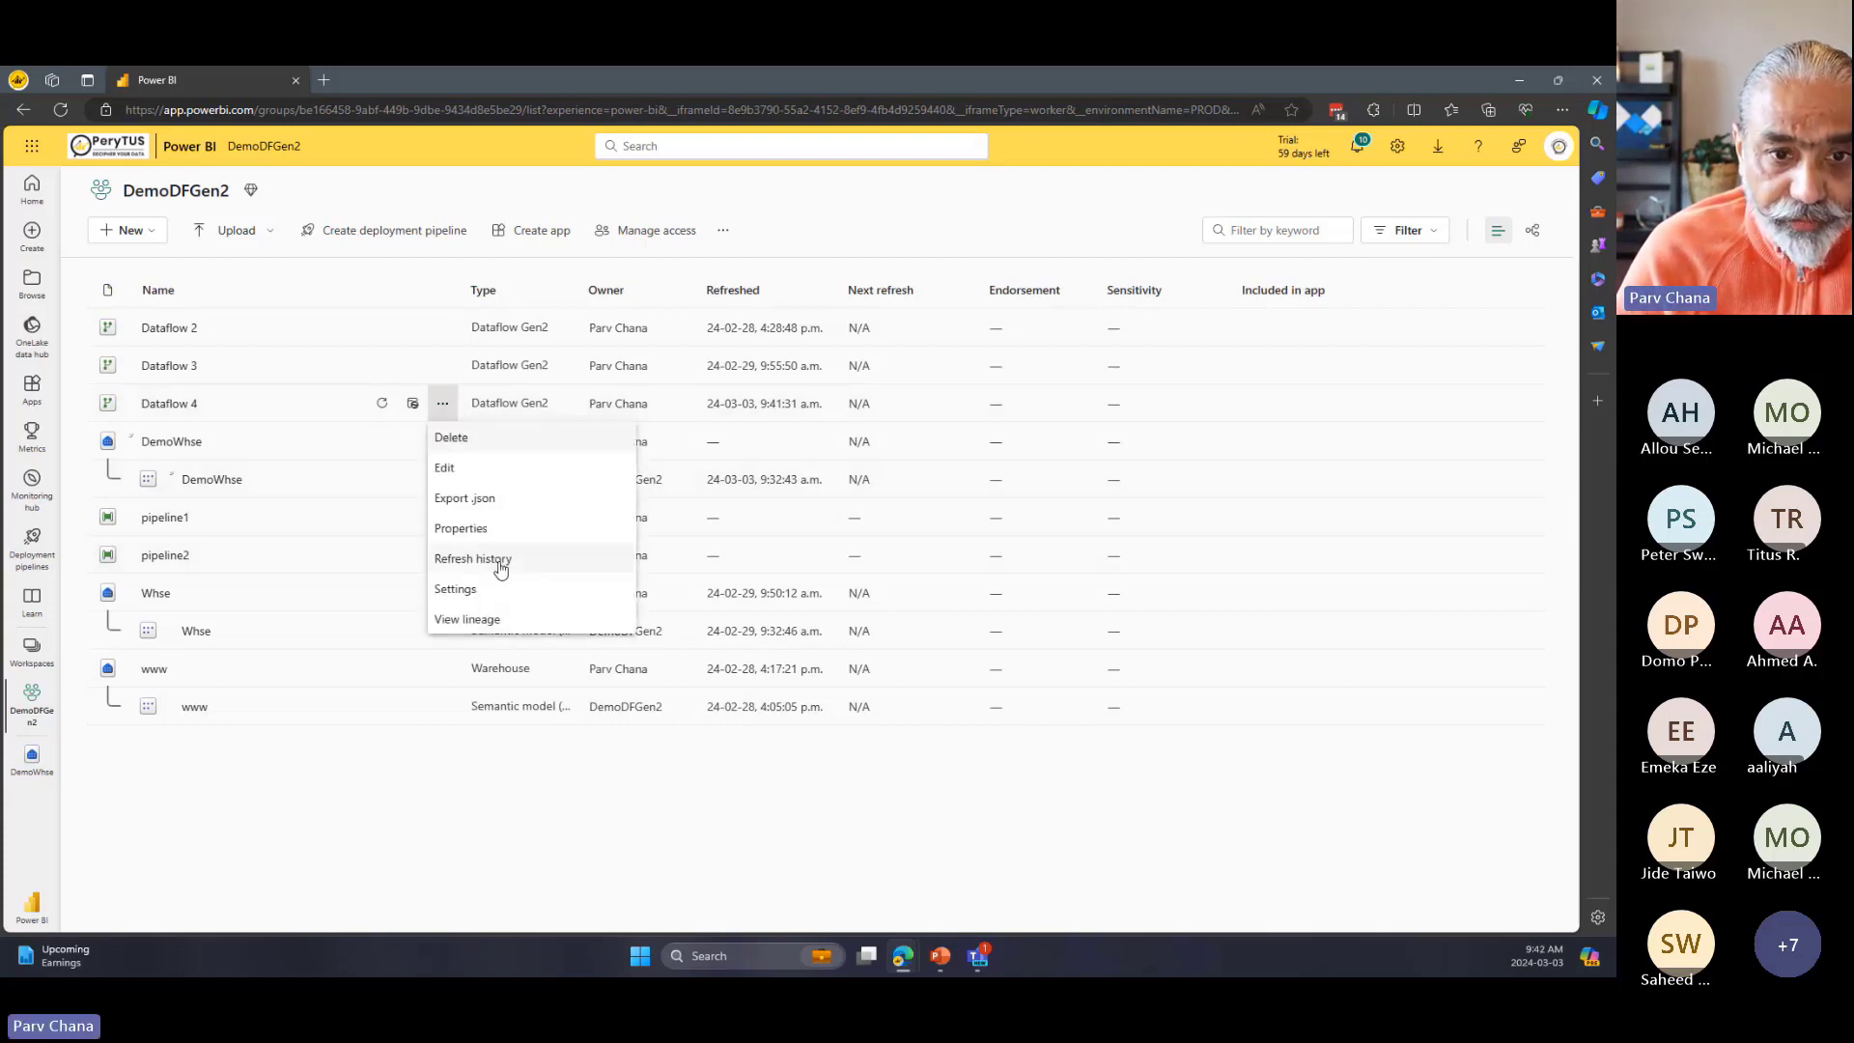
{"action": "left_click", "coordinate": [500, 569]}
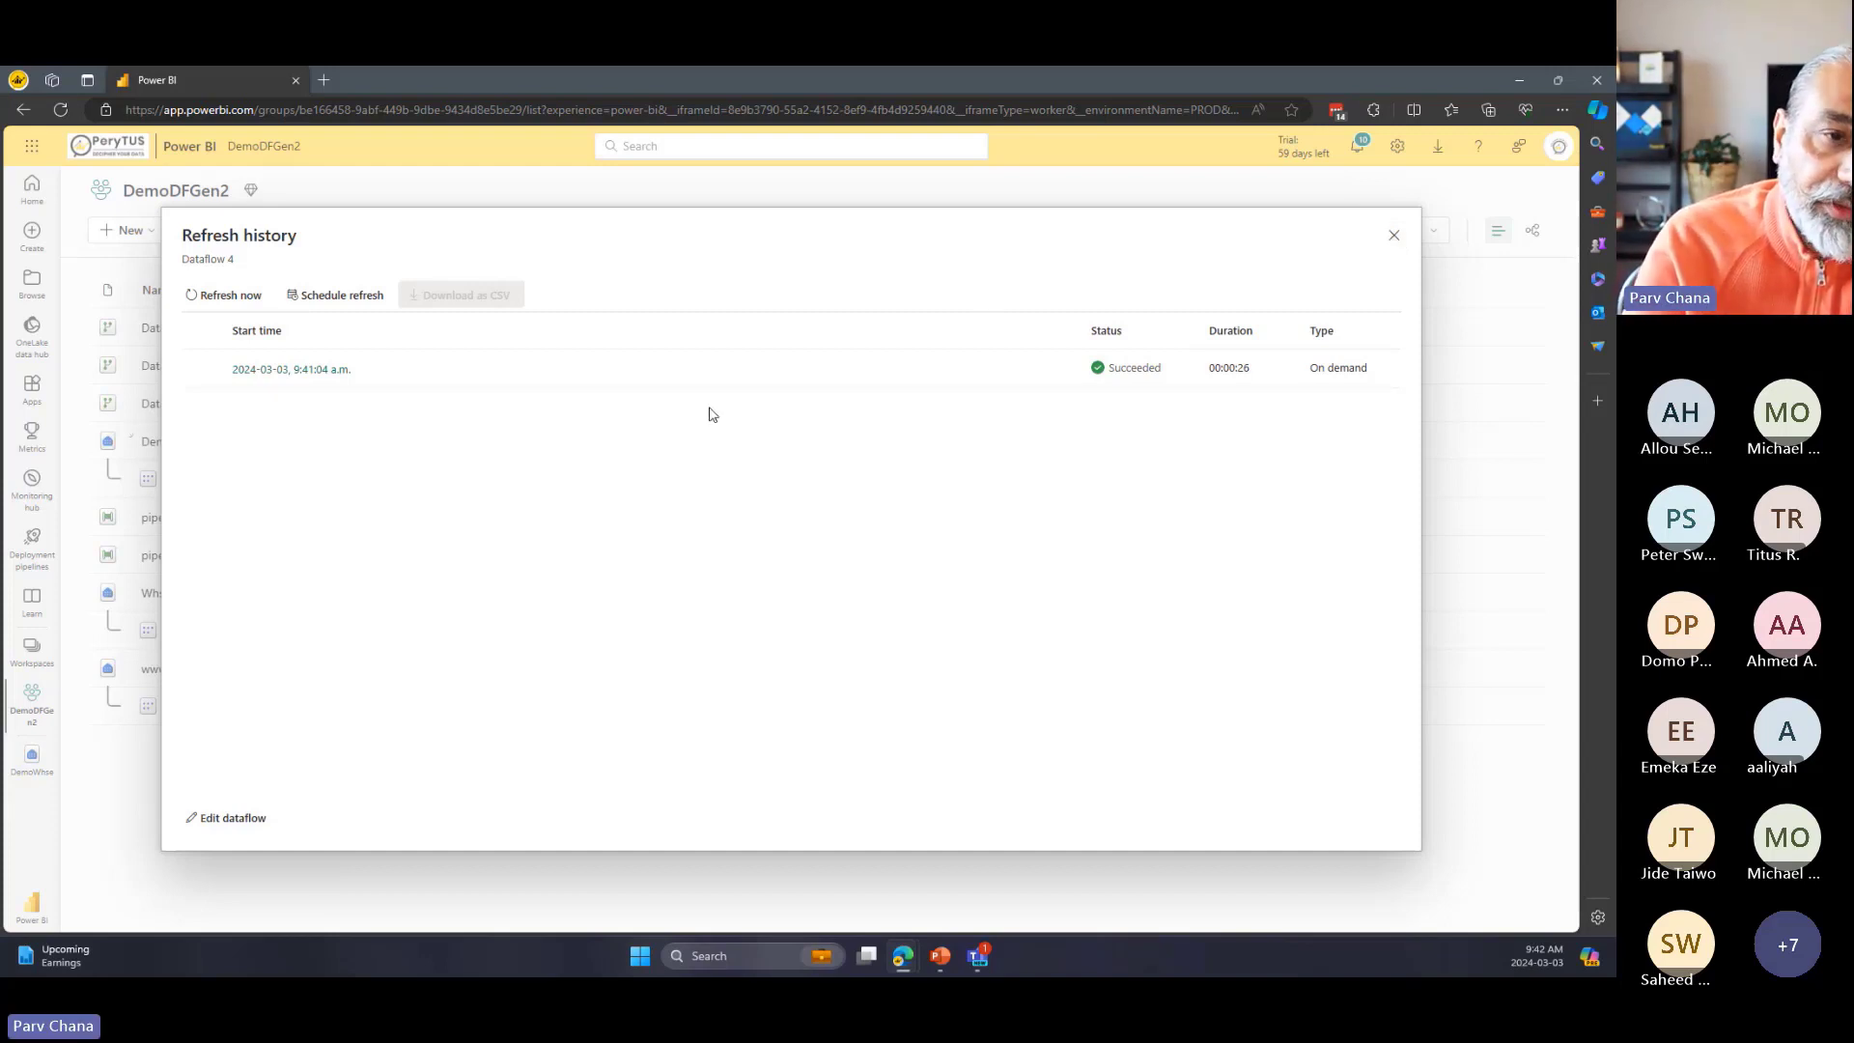
{"action": "left_click", "coordinate": [333, 294]}
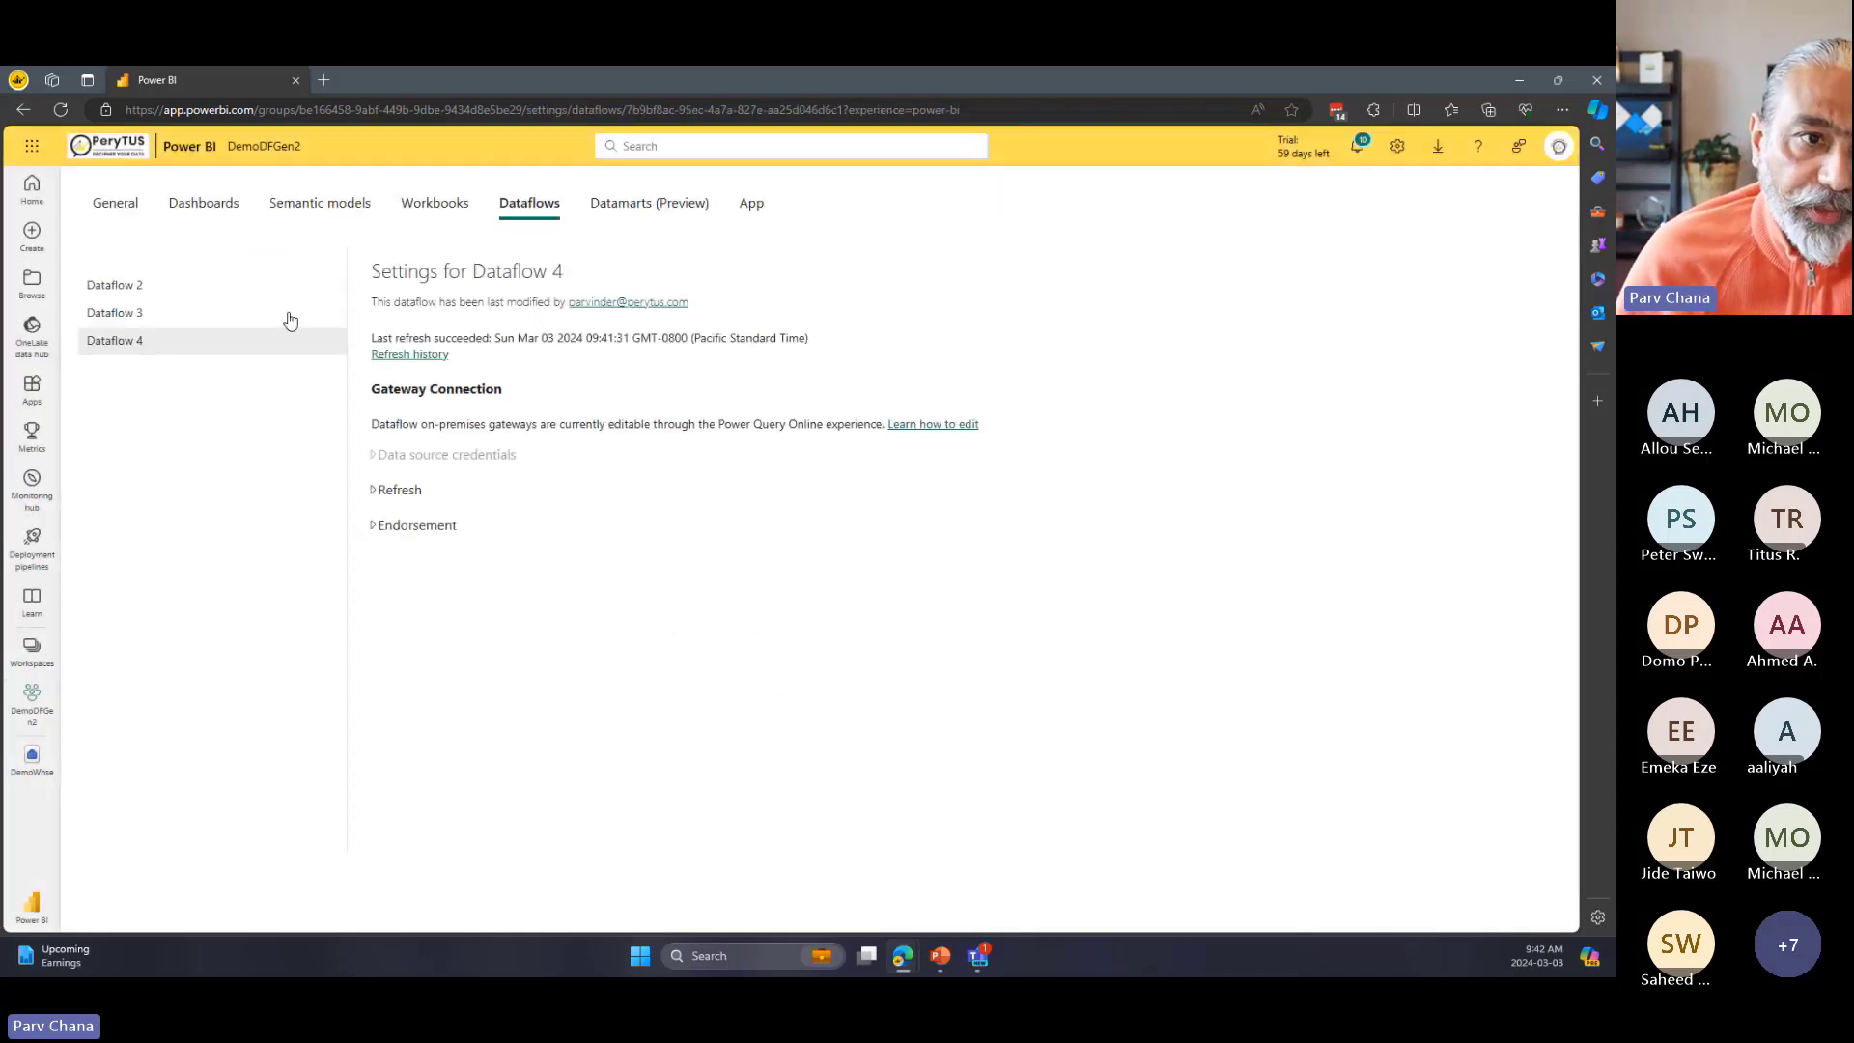
Return to the DemoDFGen2 workspace, open the DemoWhse warehouse and preview the data in its StagingFXRate table.
{"action": "left_click", "coordinate": [30, 689]}
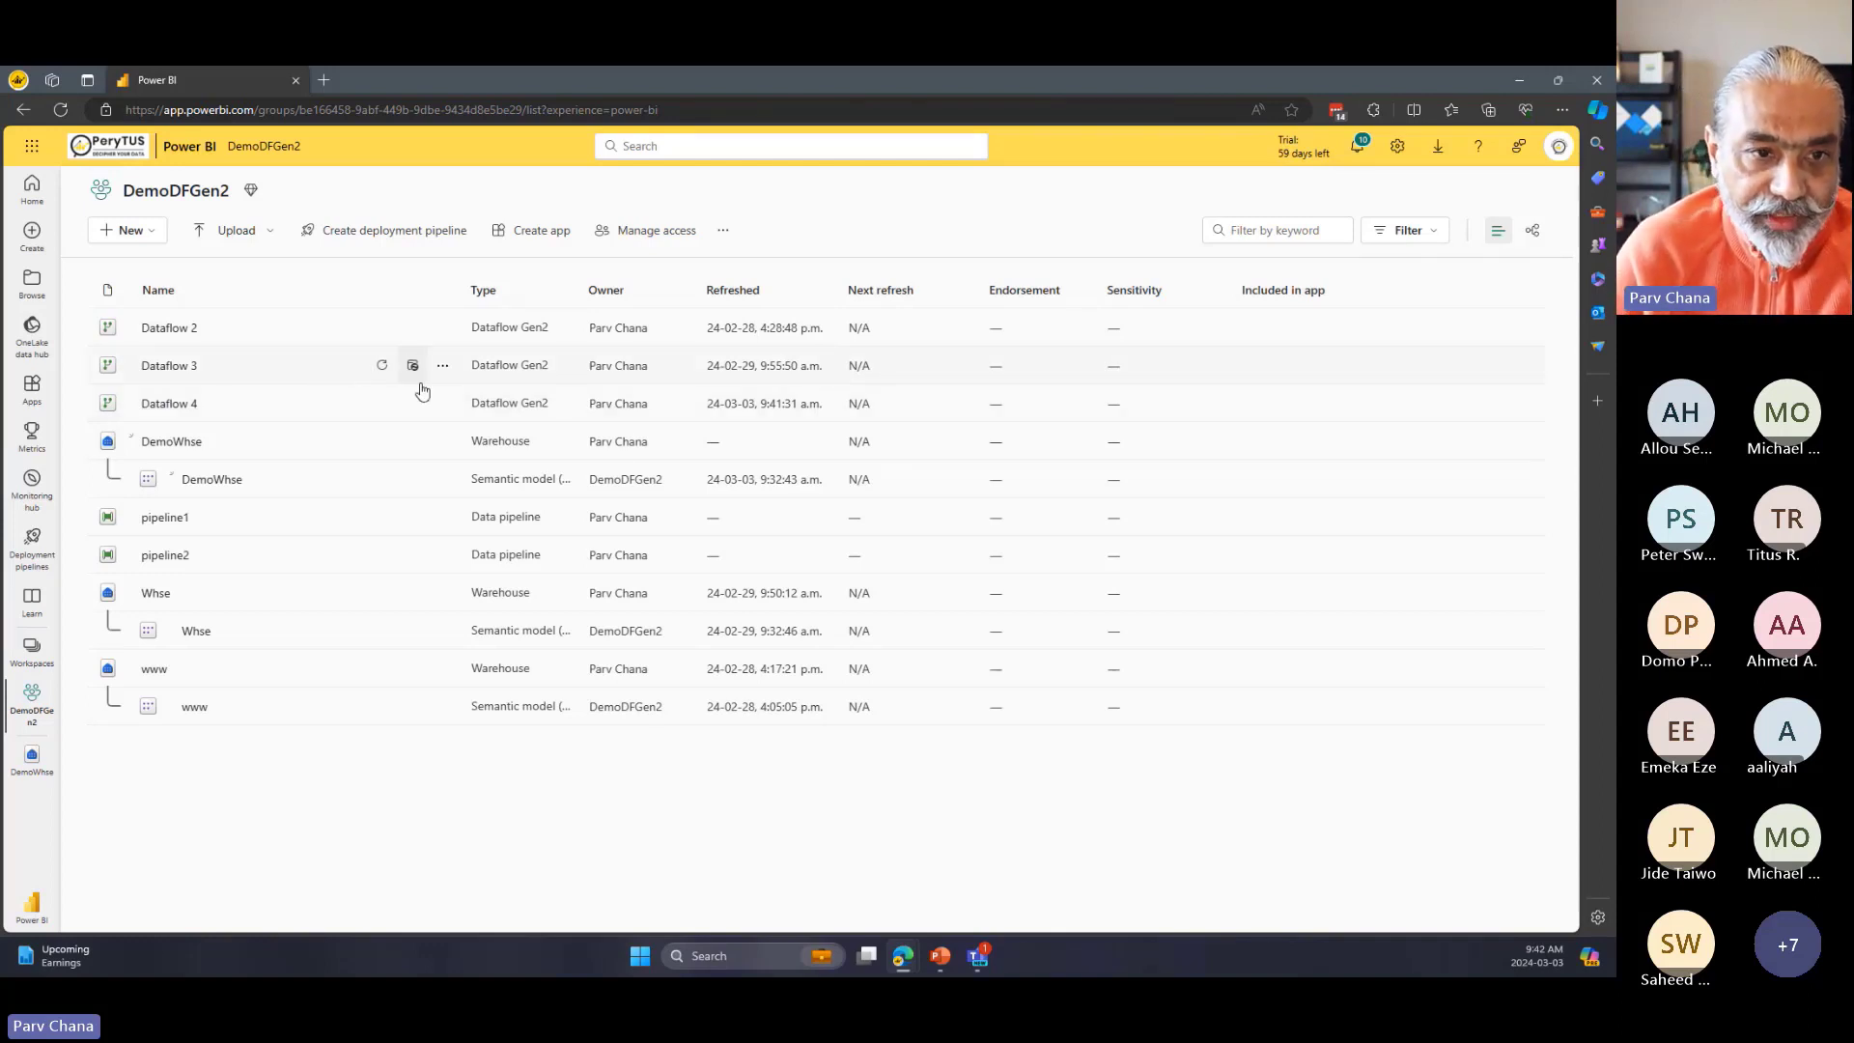
{"action": "left_click", "coordinate": [162, 442]}
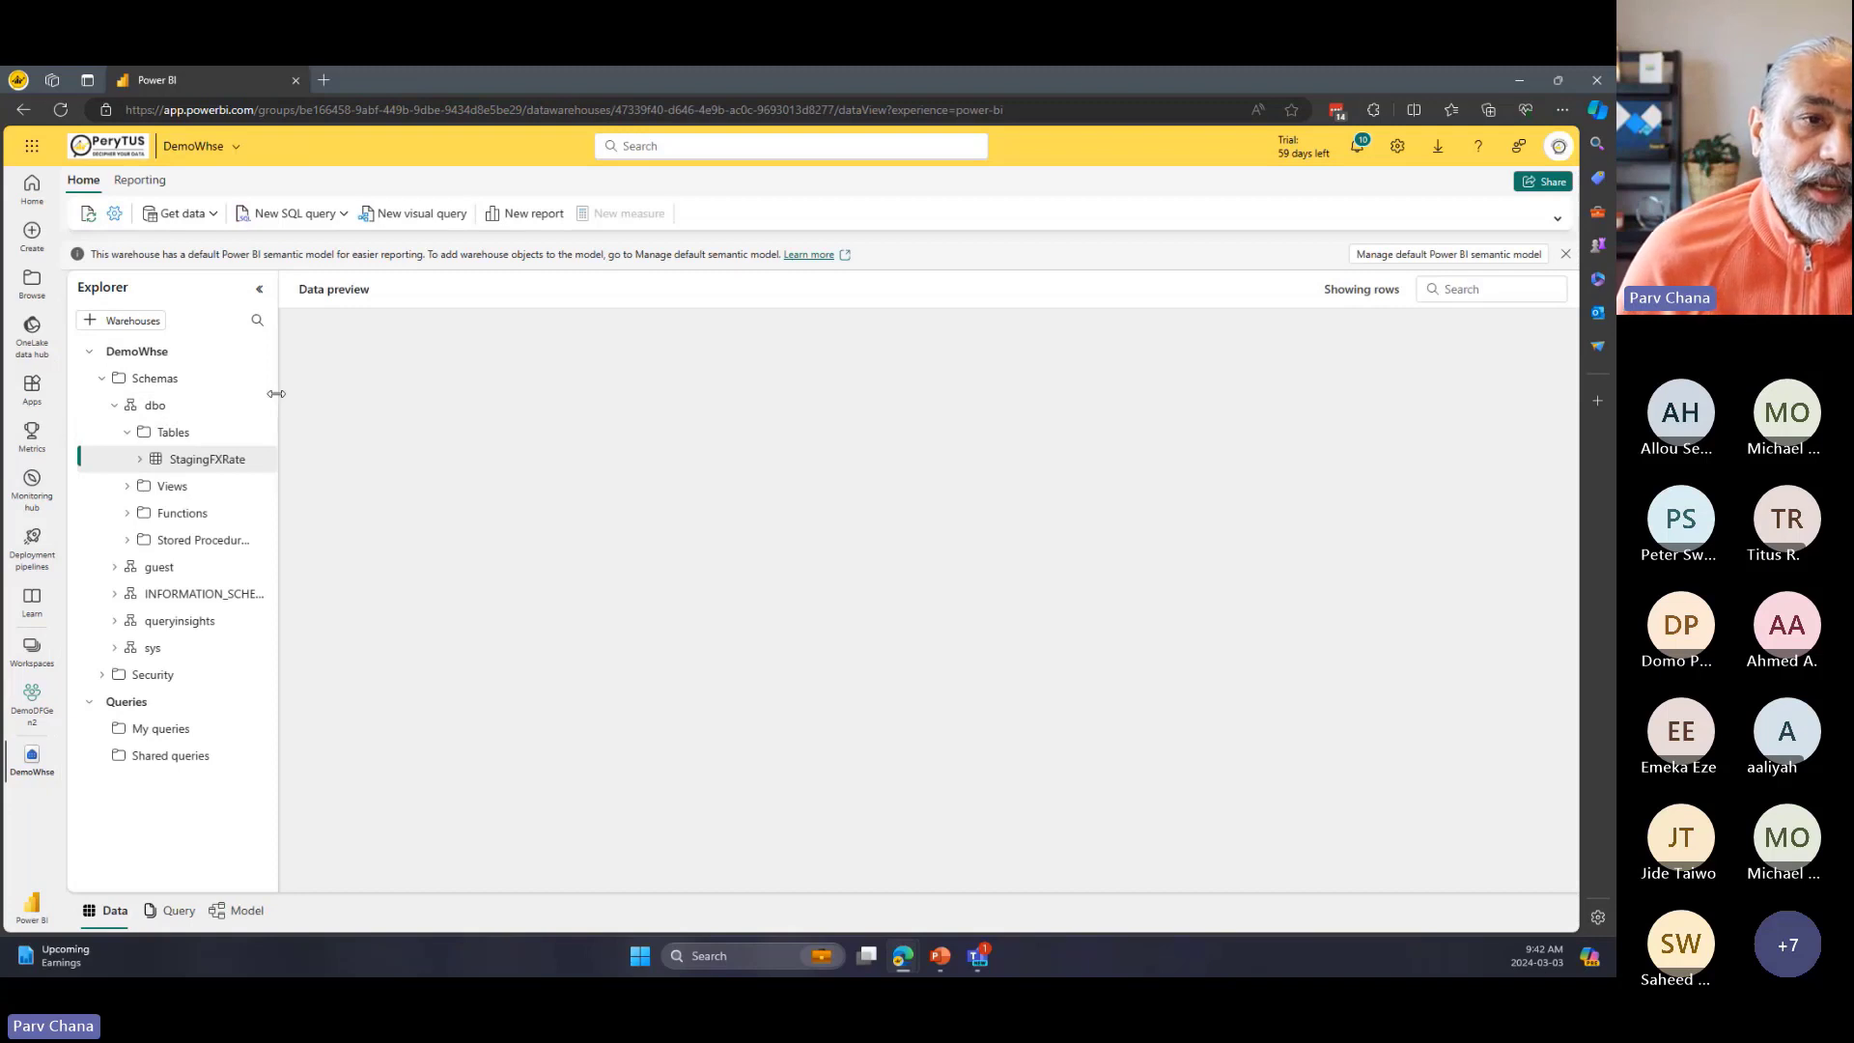
{"action": "left_click_drag", "start_coordinate": [279, 401], "coordinate": [397, 397]}
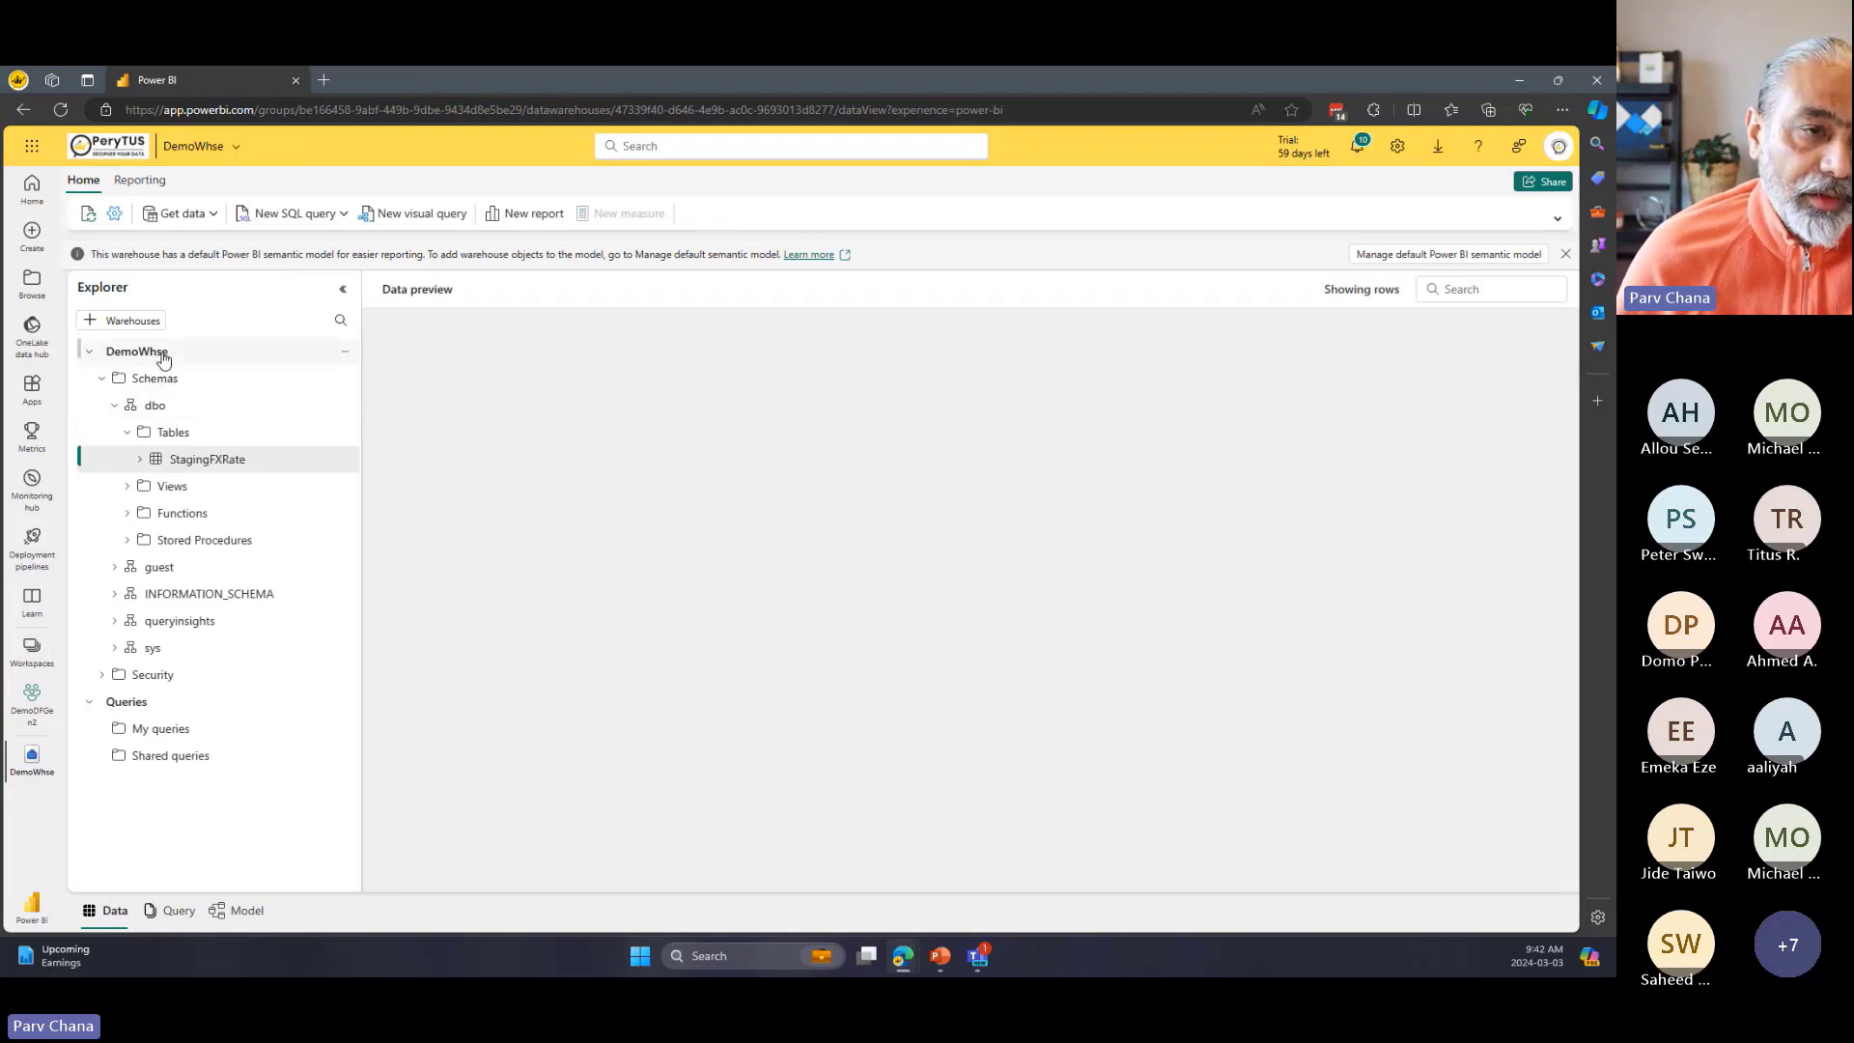
{"action": "left_click", "coordinate": [193, 470]}
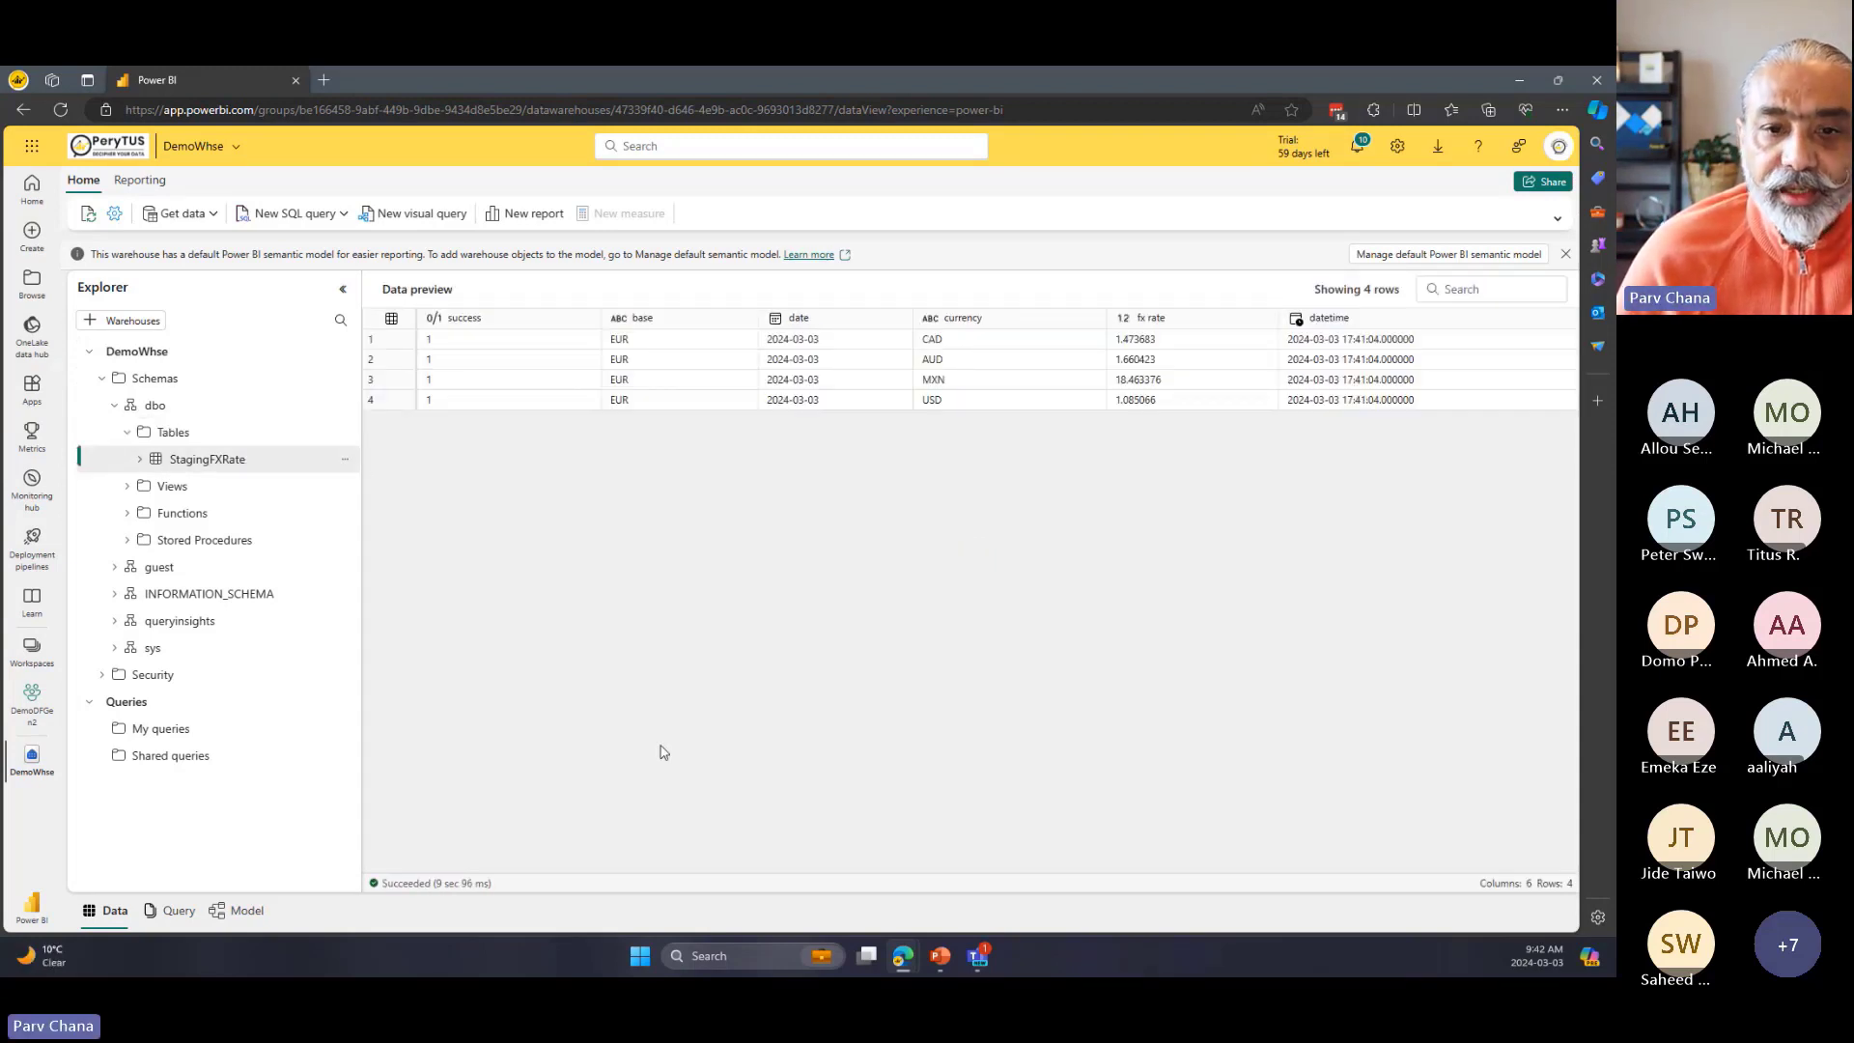
{"action": "left_click", "coordinate": [526, 346]}
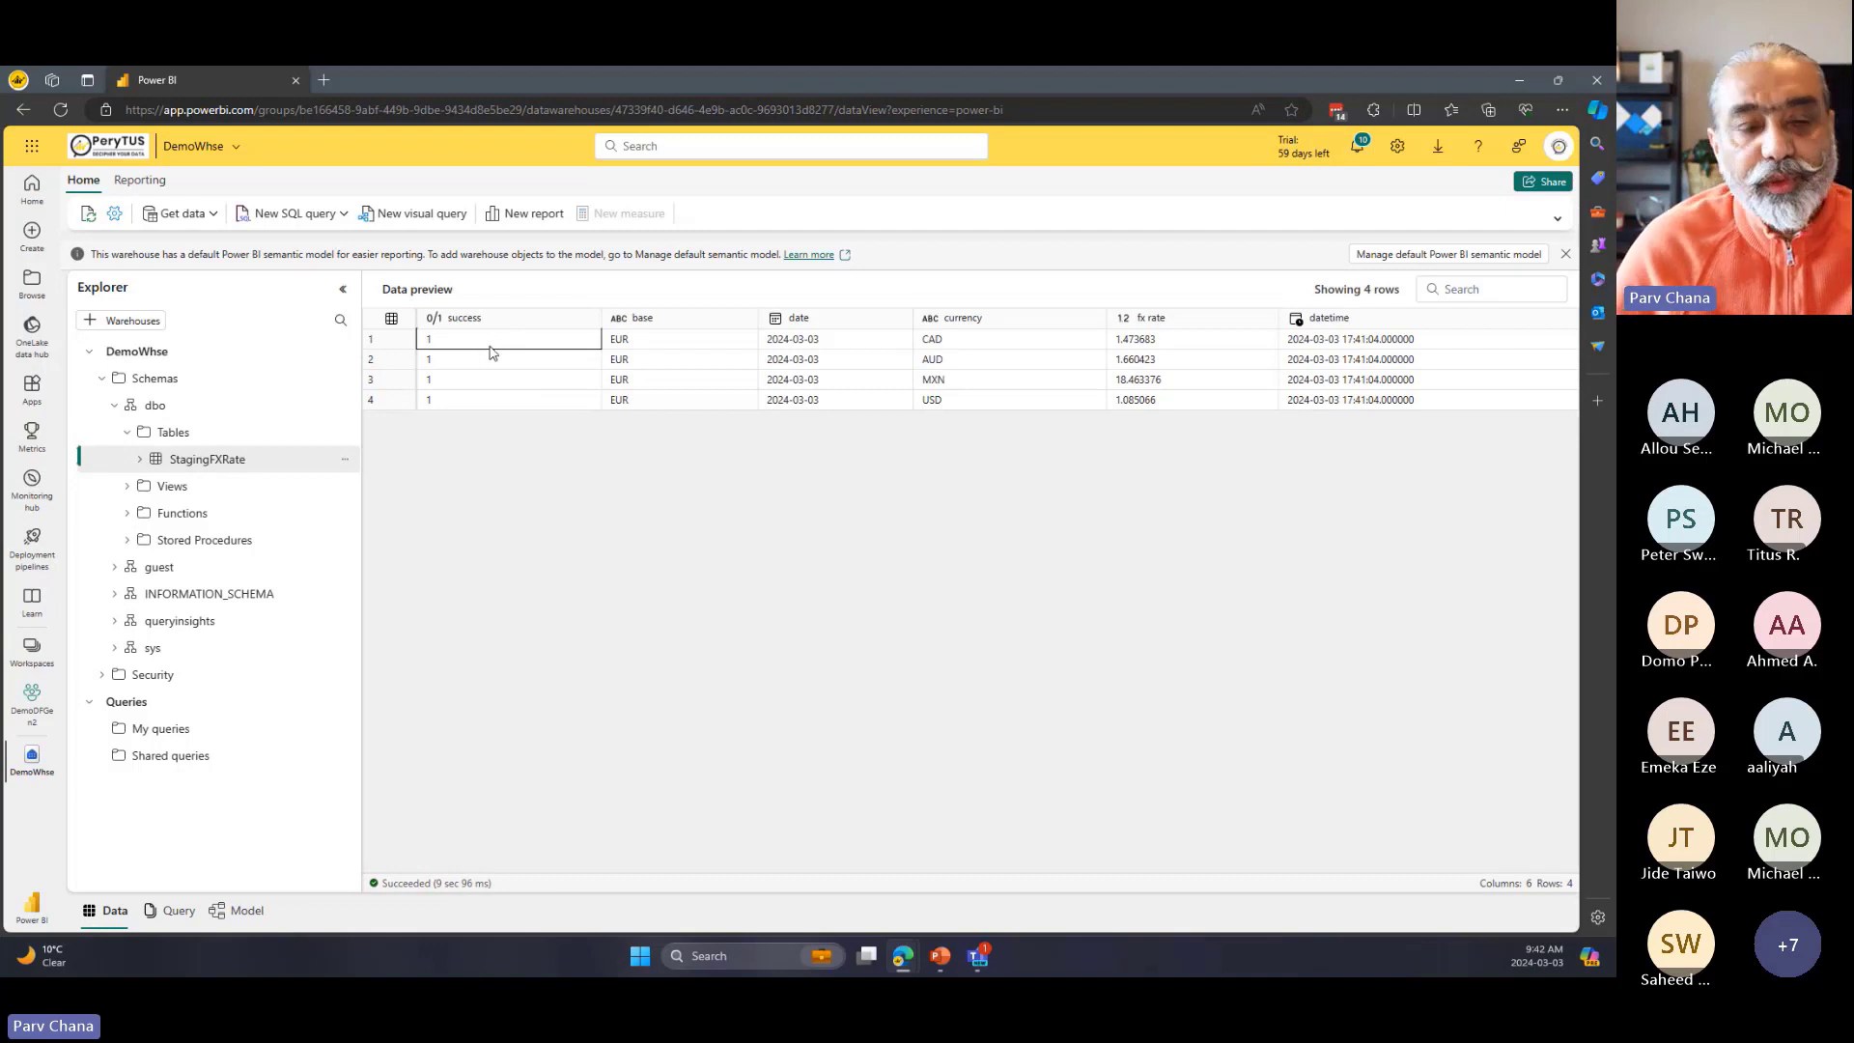
{"action": "left_click", "coordinate": [1391, 382]}
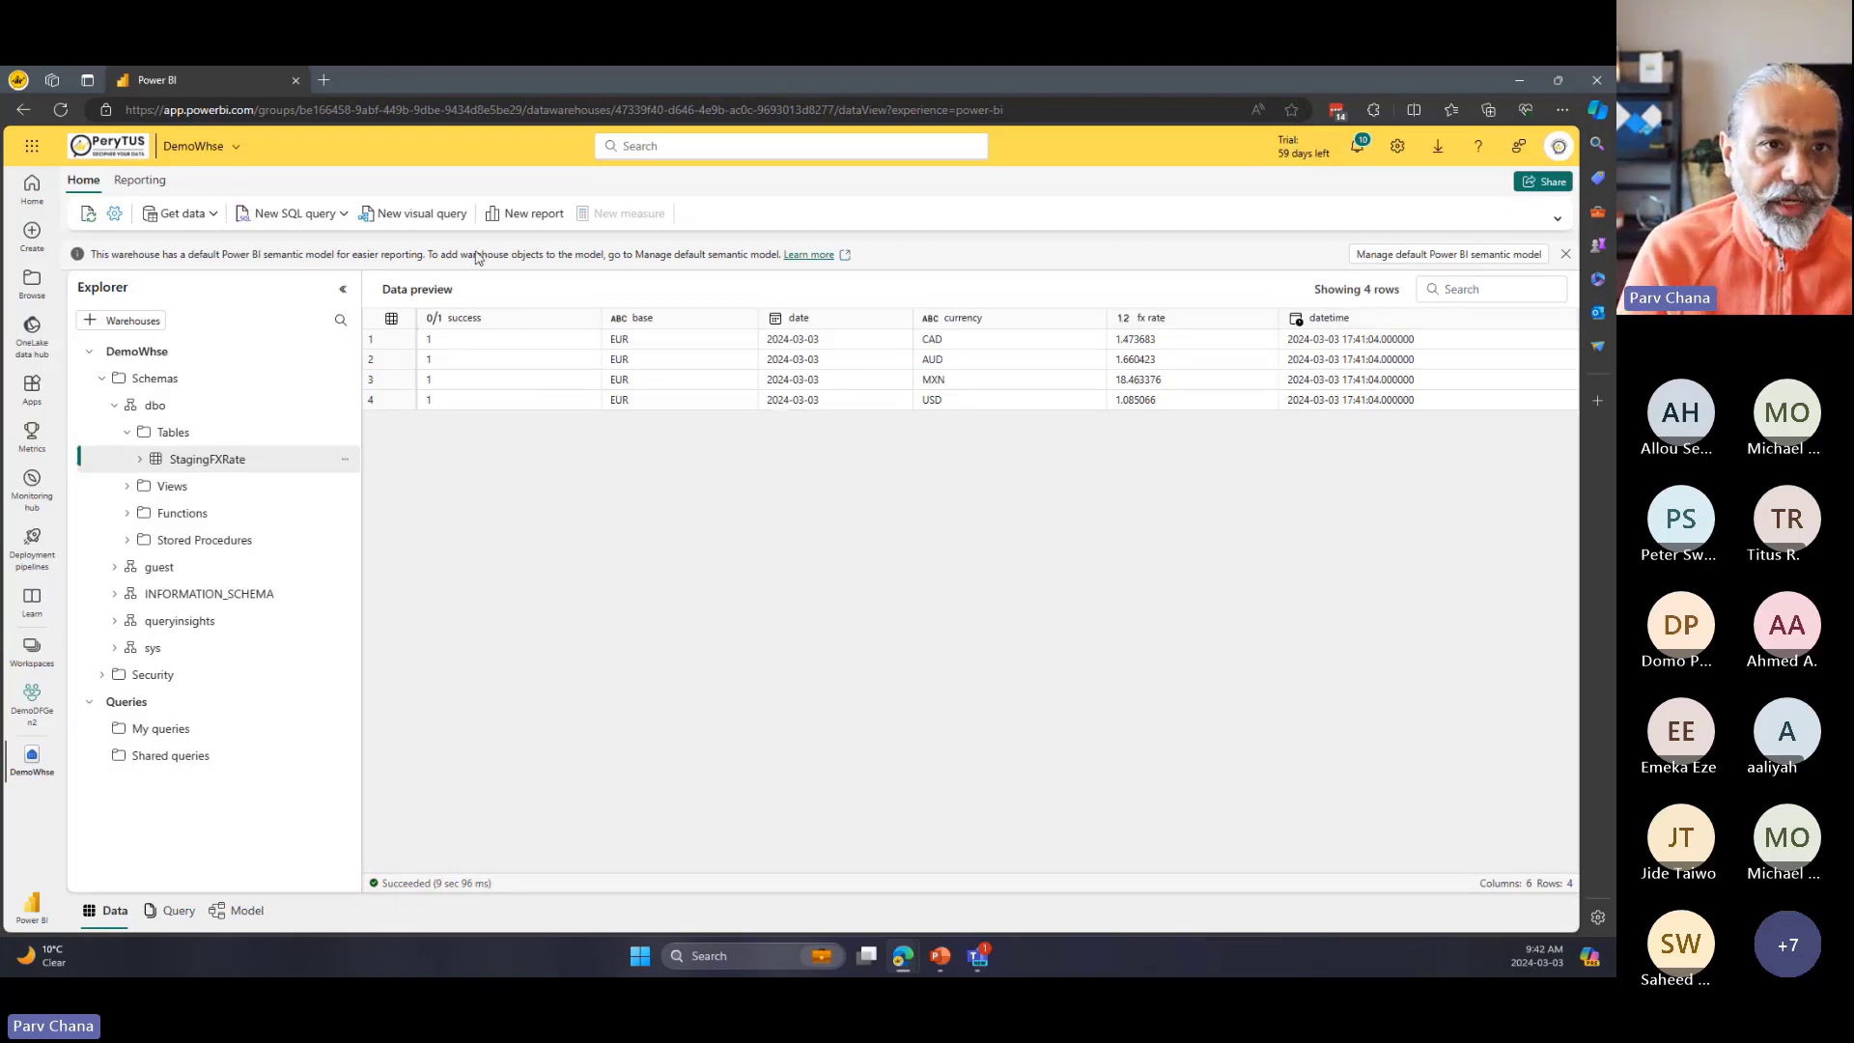
Create a new SQL query in DemoWhse and run "Select * from StagingFXRate".
{"action": "left_click", "coordinate": [291, 217]}
{"action": "left_click", "coordinate": [289, 274]}
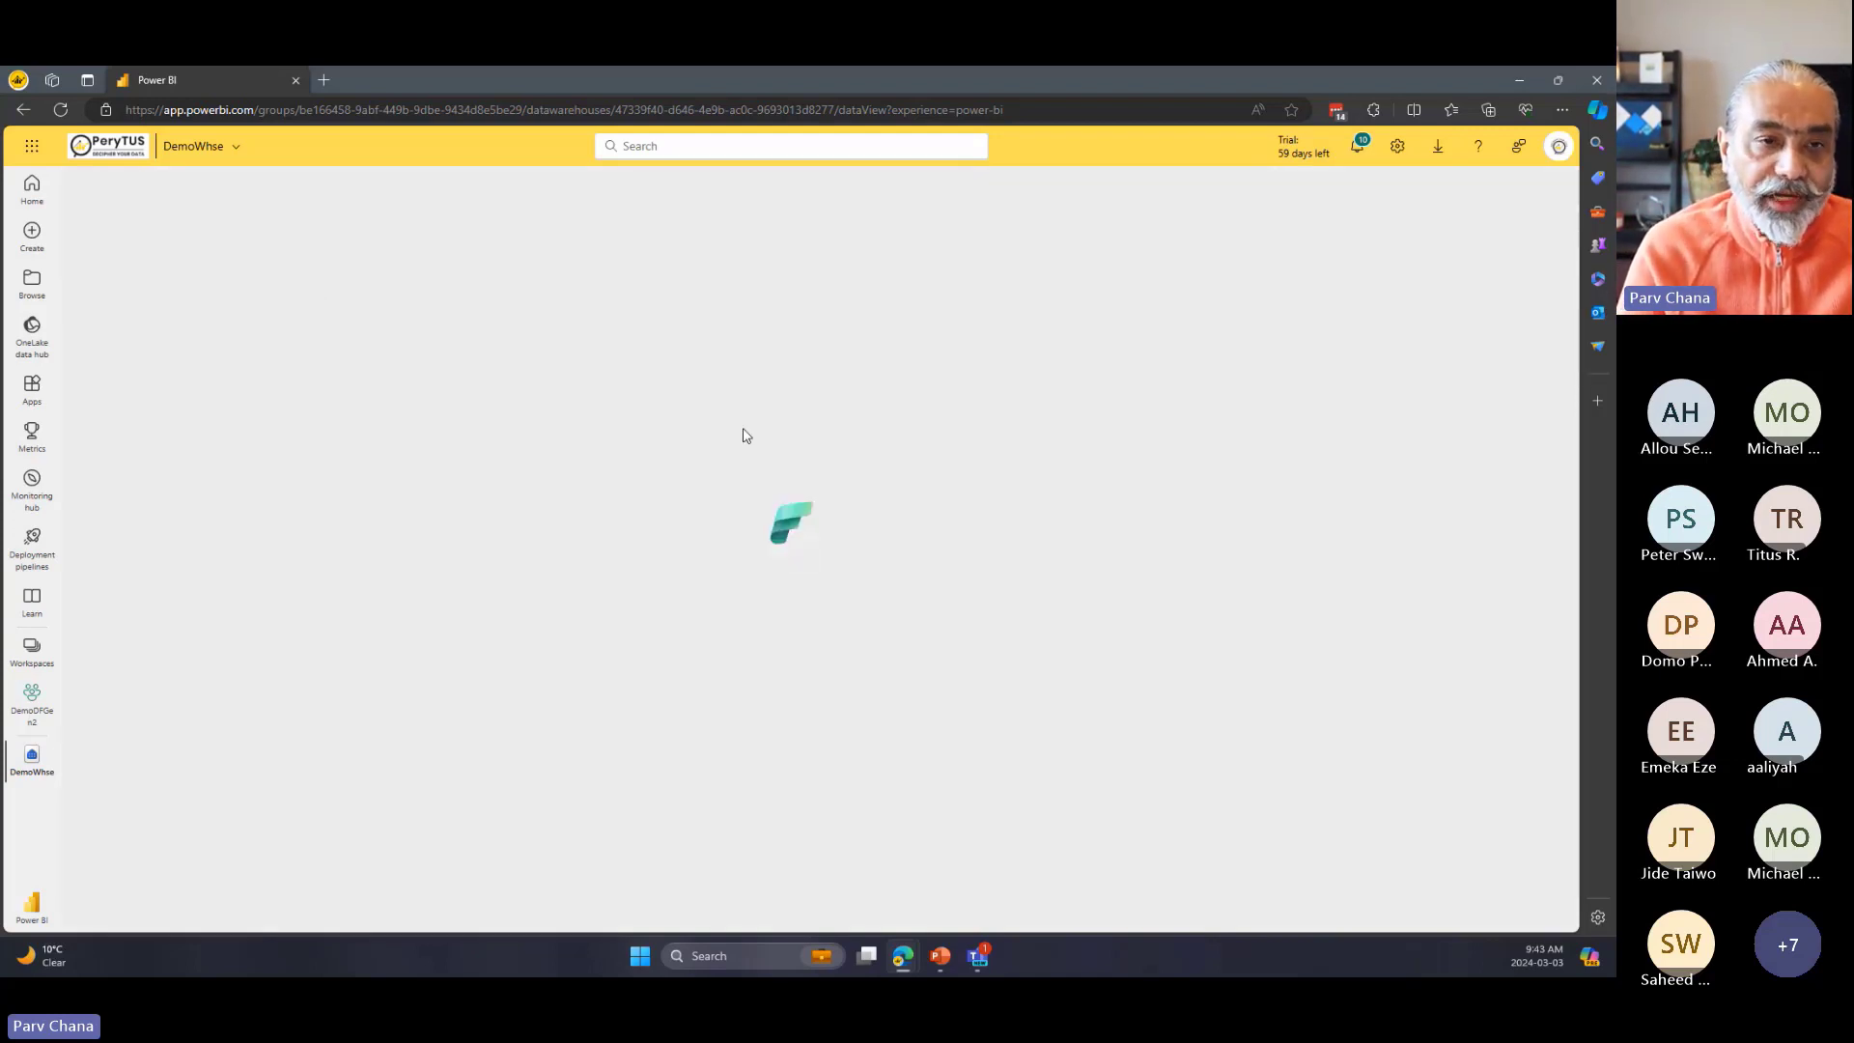
{"action": "type", "text": "Selec"}
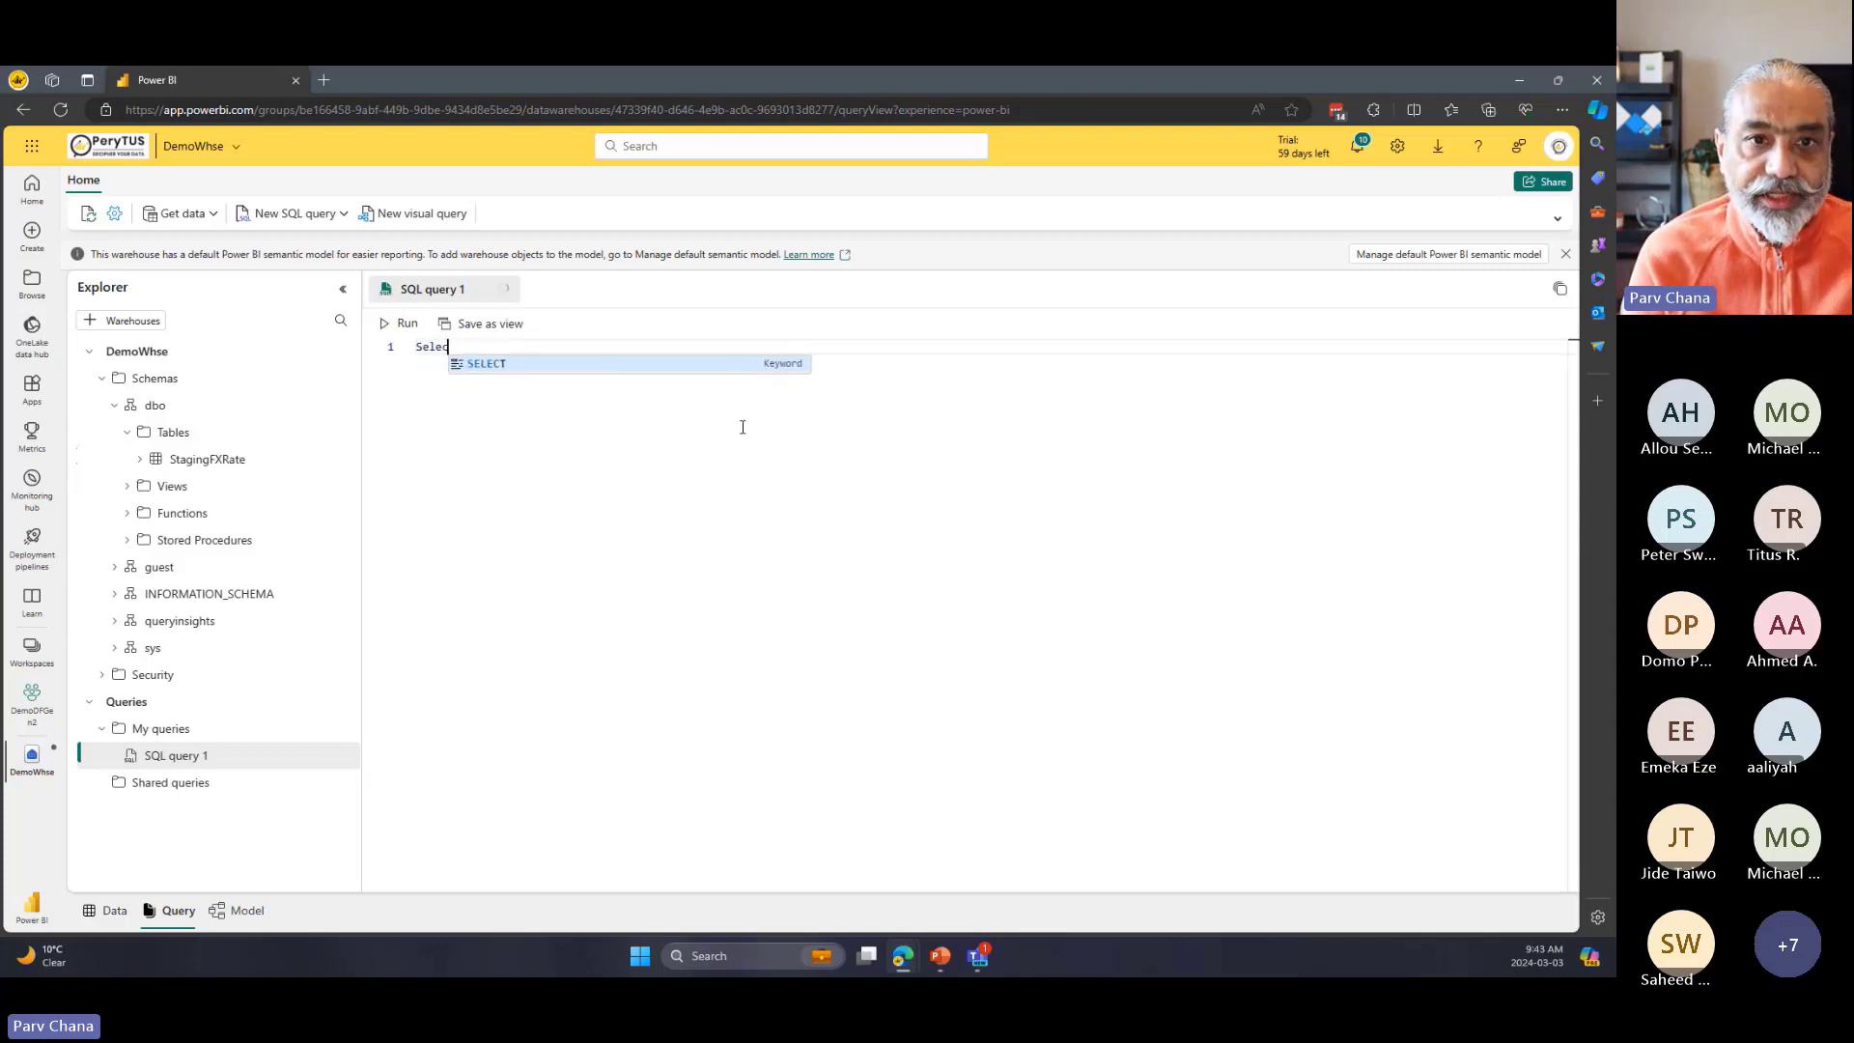
{"action": "type", "text": "t * from Staging"}
{"action": "key", "text": "Tab"}
{"action": "key", "text": "ctrl+Return"}
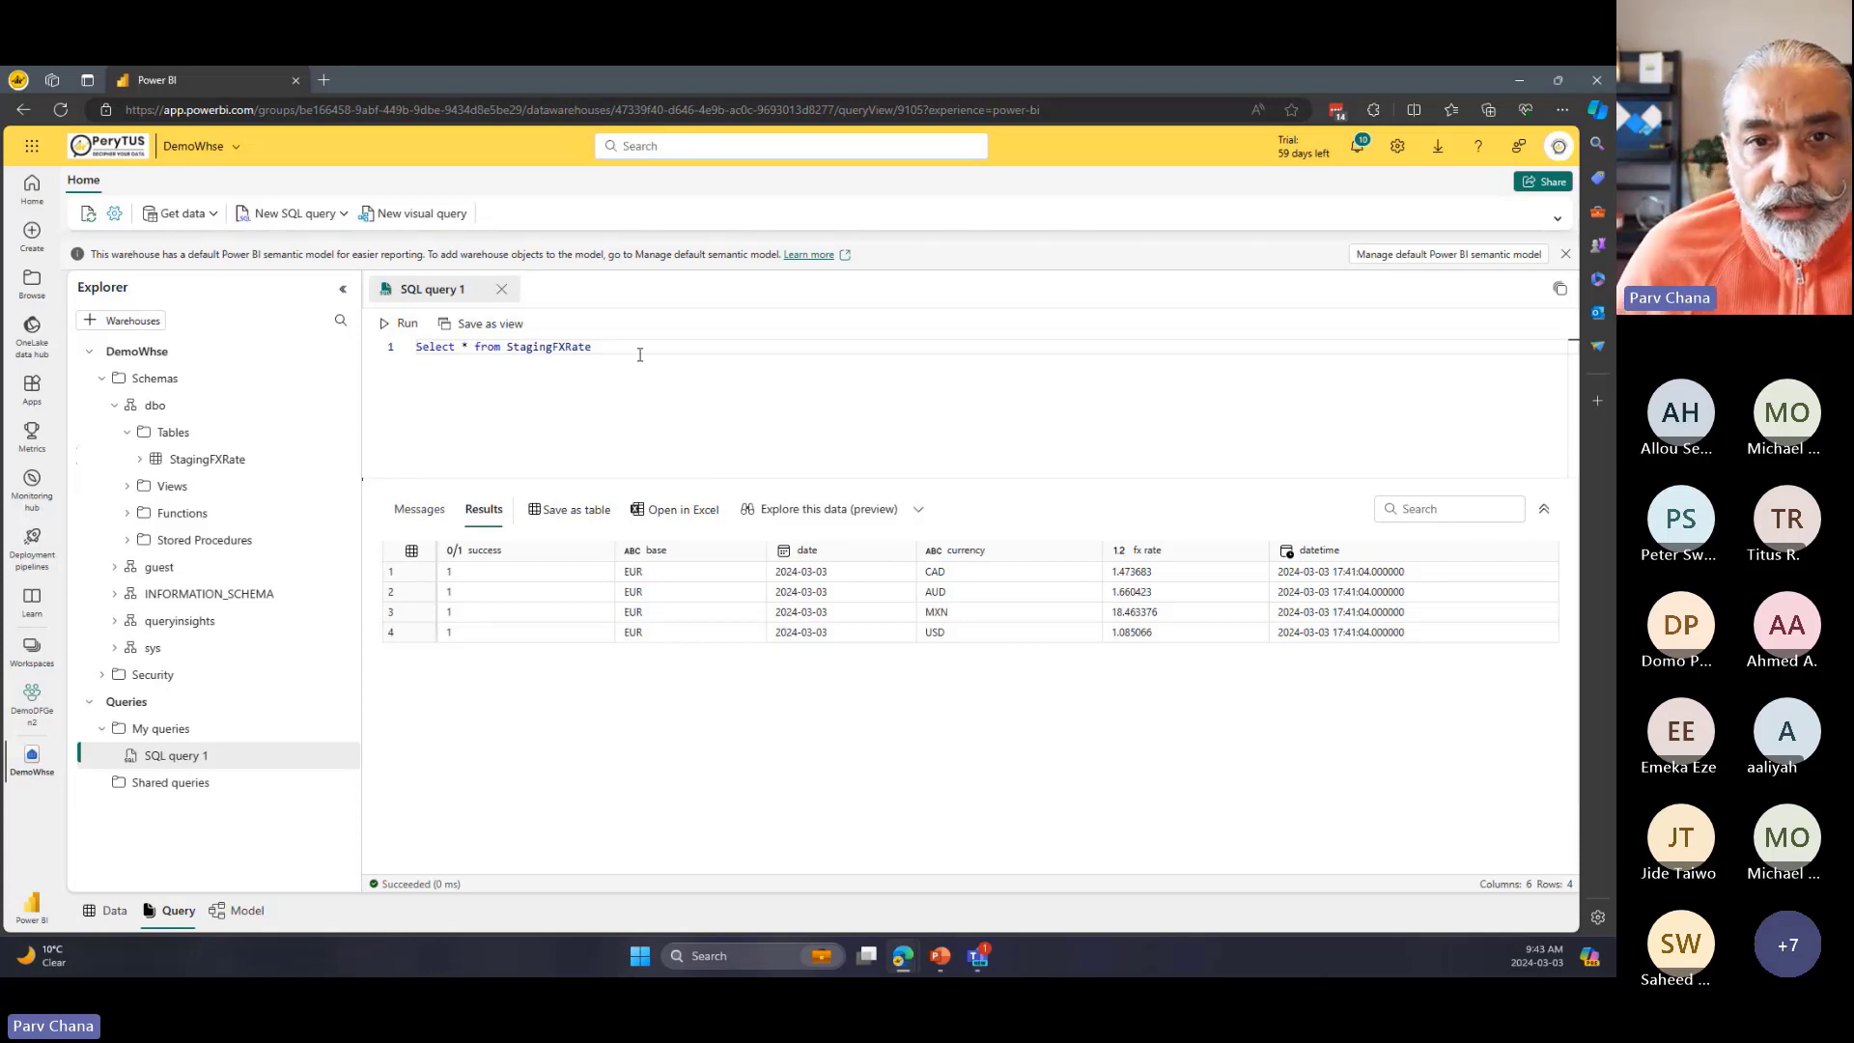
{"action": "left_click_drag", "start_coordinate": [635, 352], "coordinate": [423, 347]}
{"action": "left_click", "coordinate": [496, 384]}
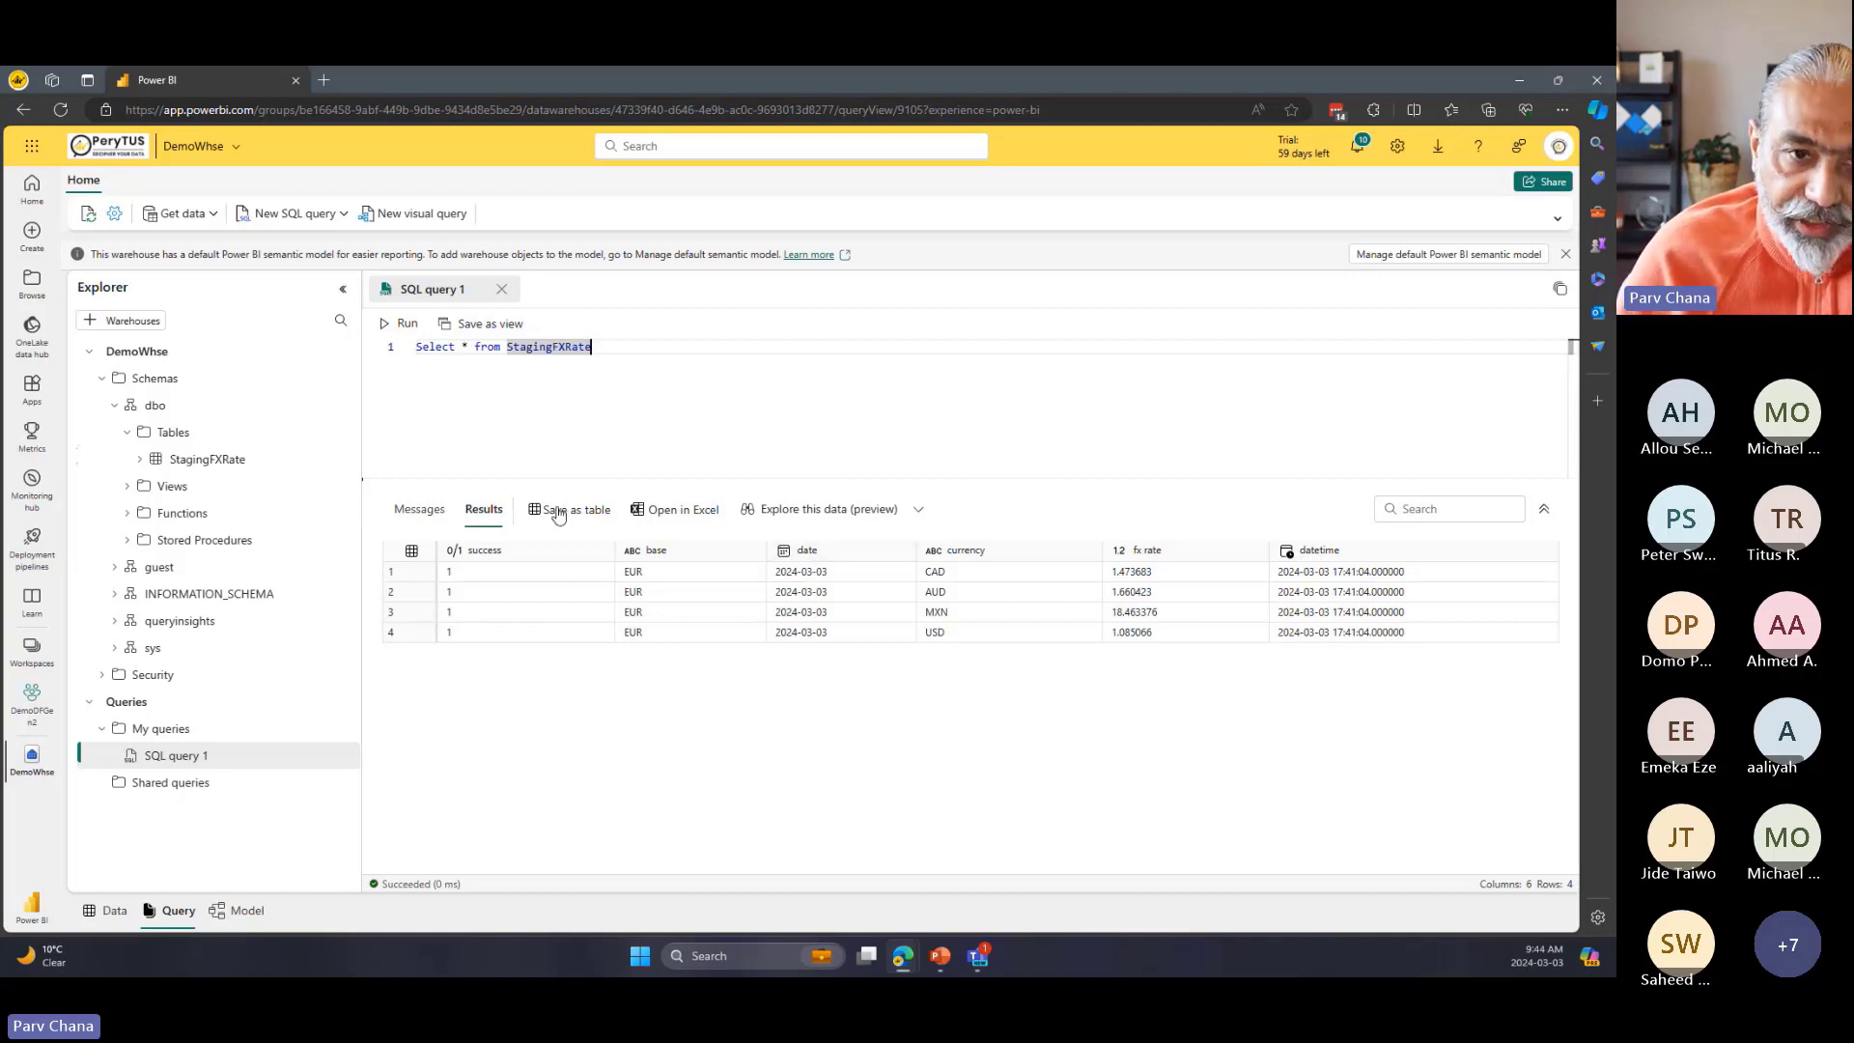
Change the SQL query to "Select * INTO DailyFXRate from StagingFXRate where 0 = 1".
{"action": "left_click", "coordinate": [493, 359]}
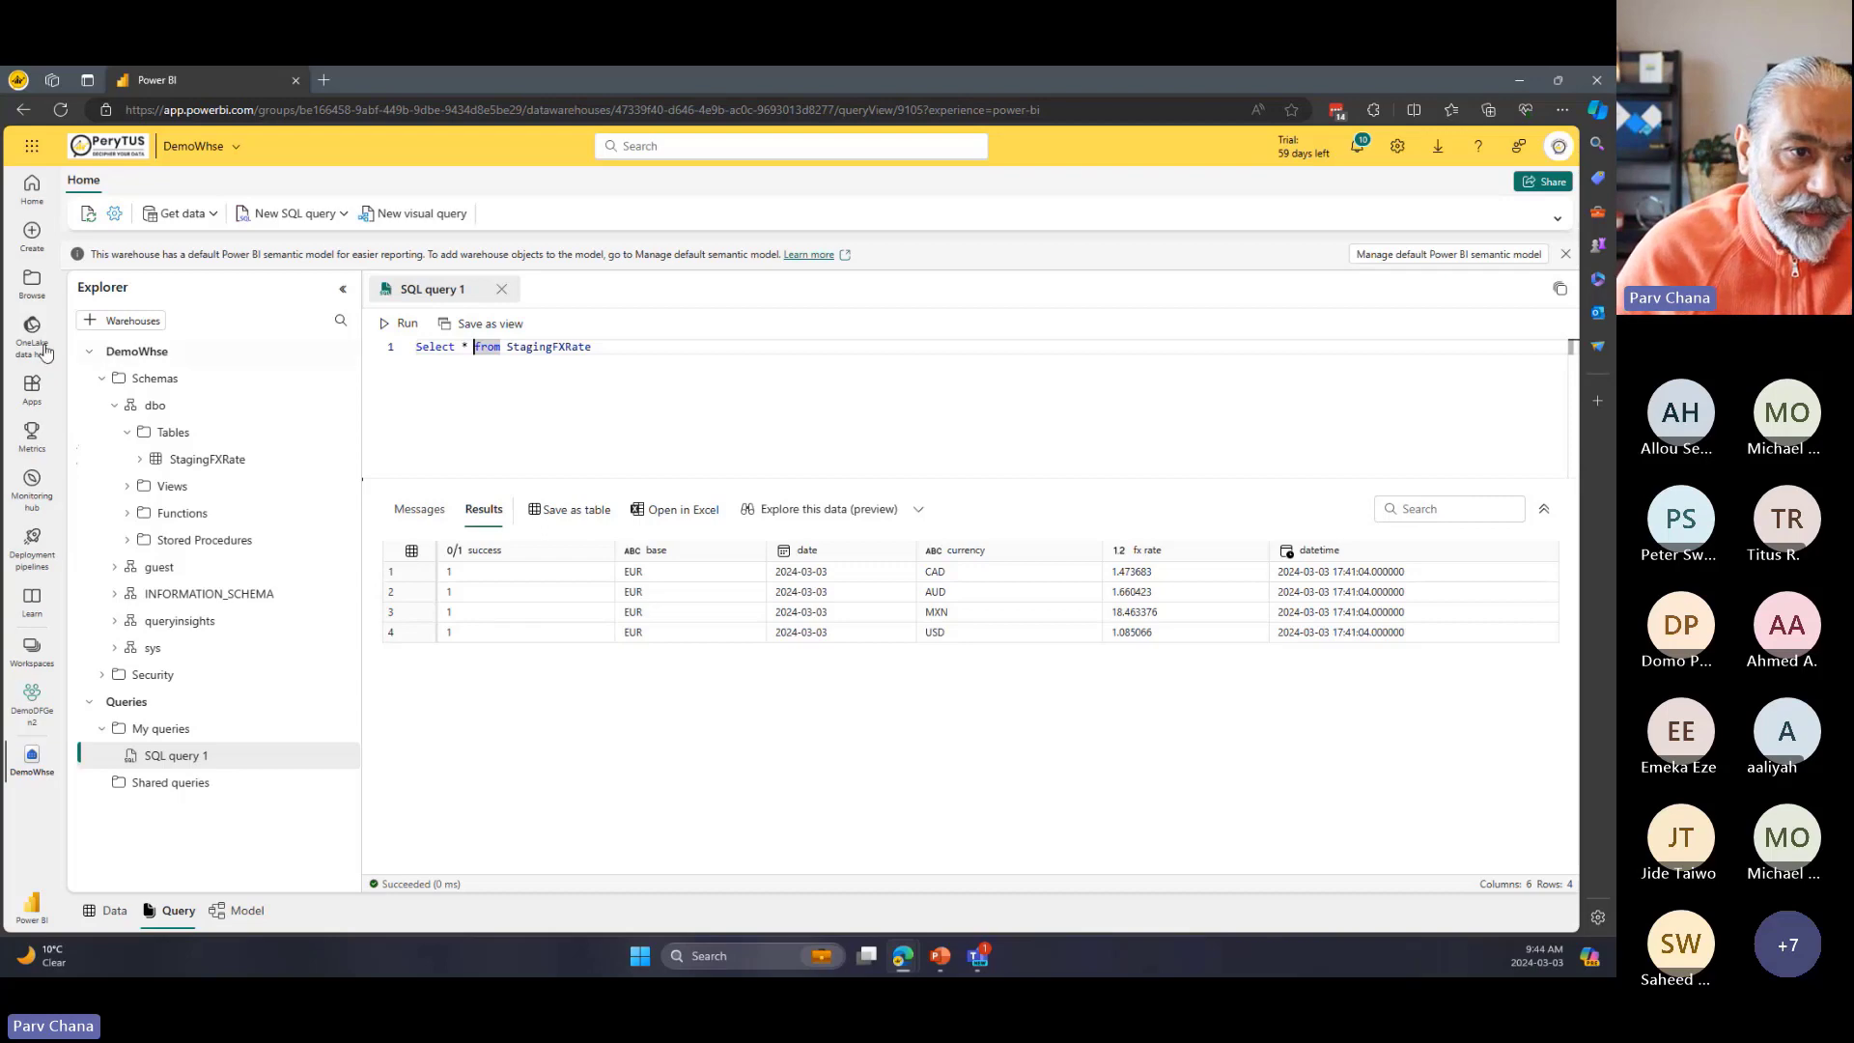
{"action": "left_click", "coordinate": [705, 616]}
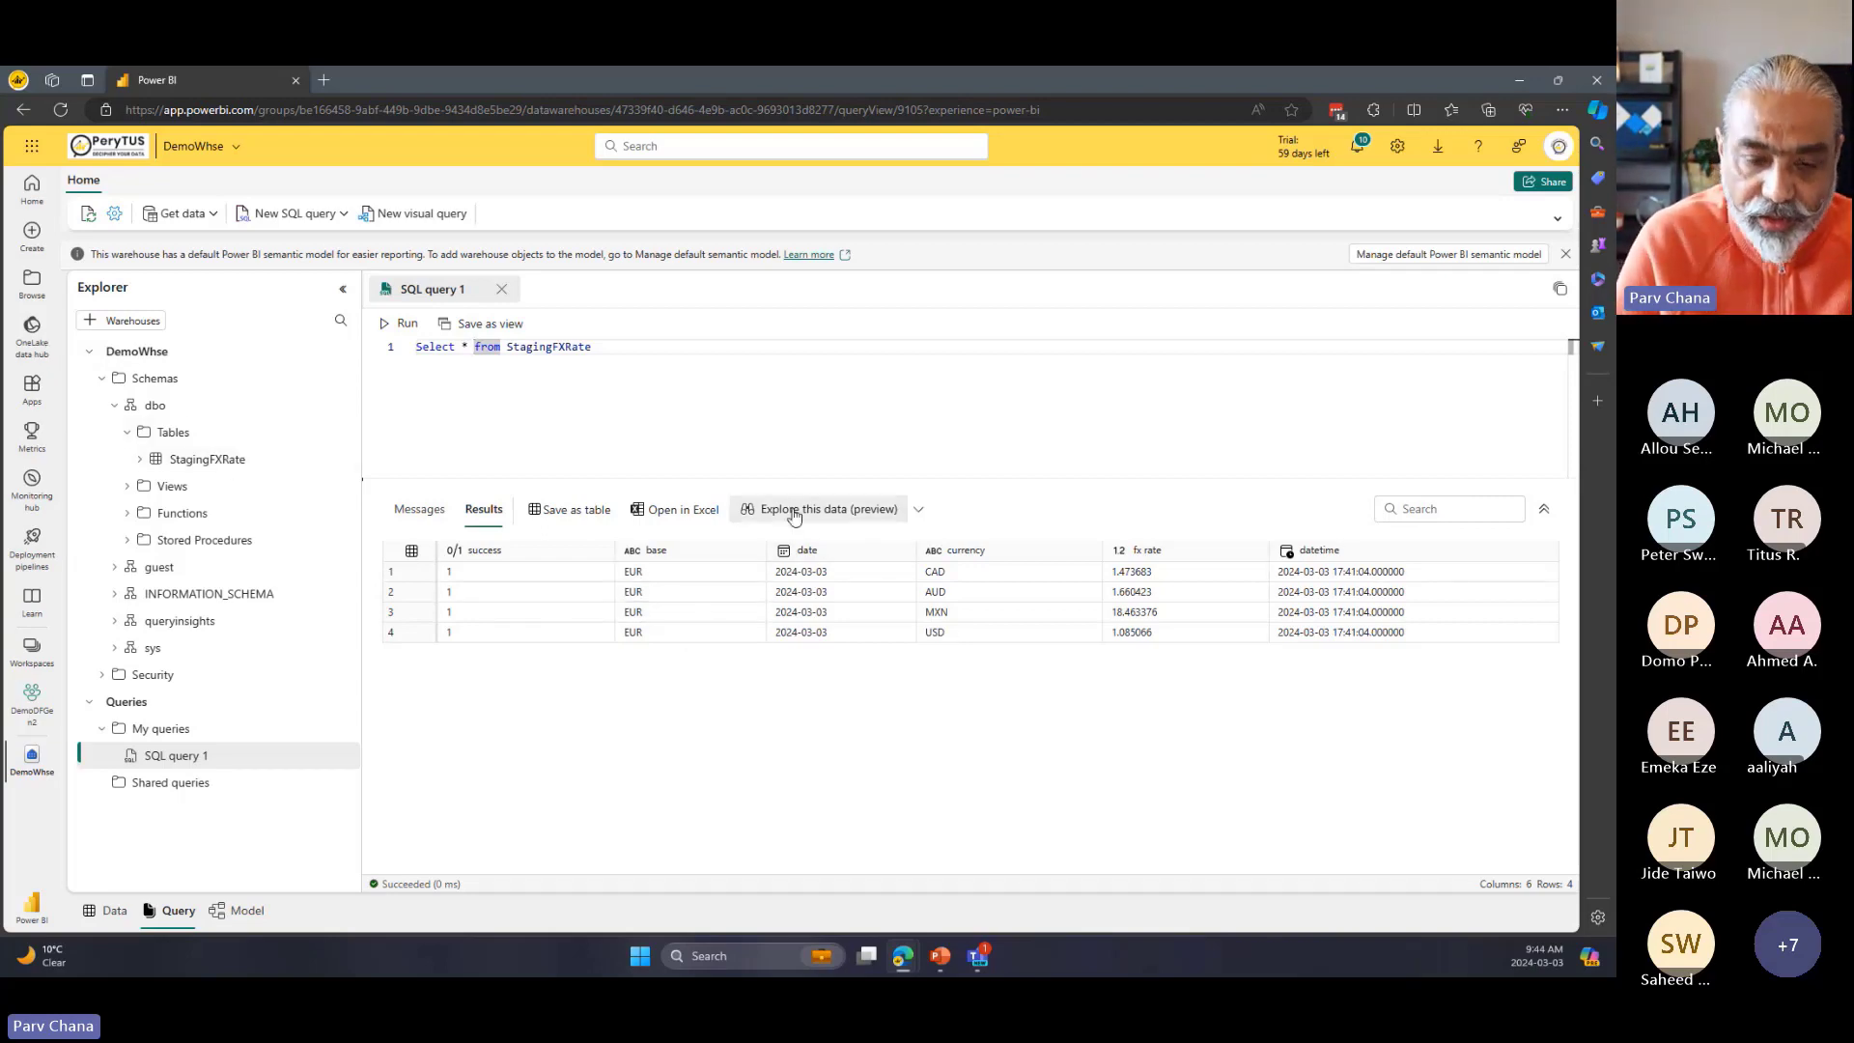
{"action": "type", "text": "INTO DailyFXRate"}
{"action": "left_click", "coordinate": [780, 348]}
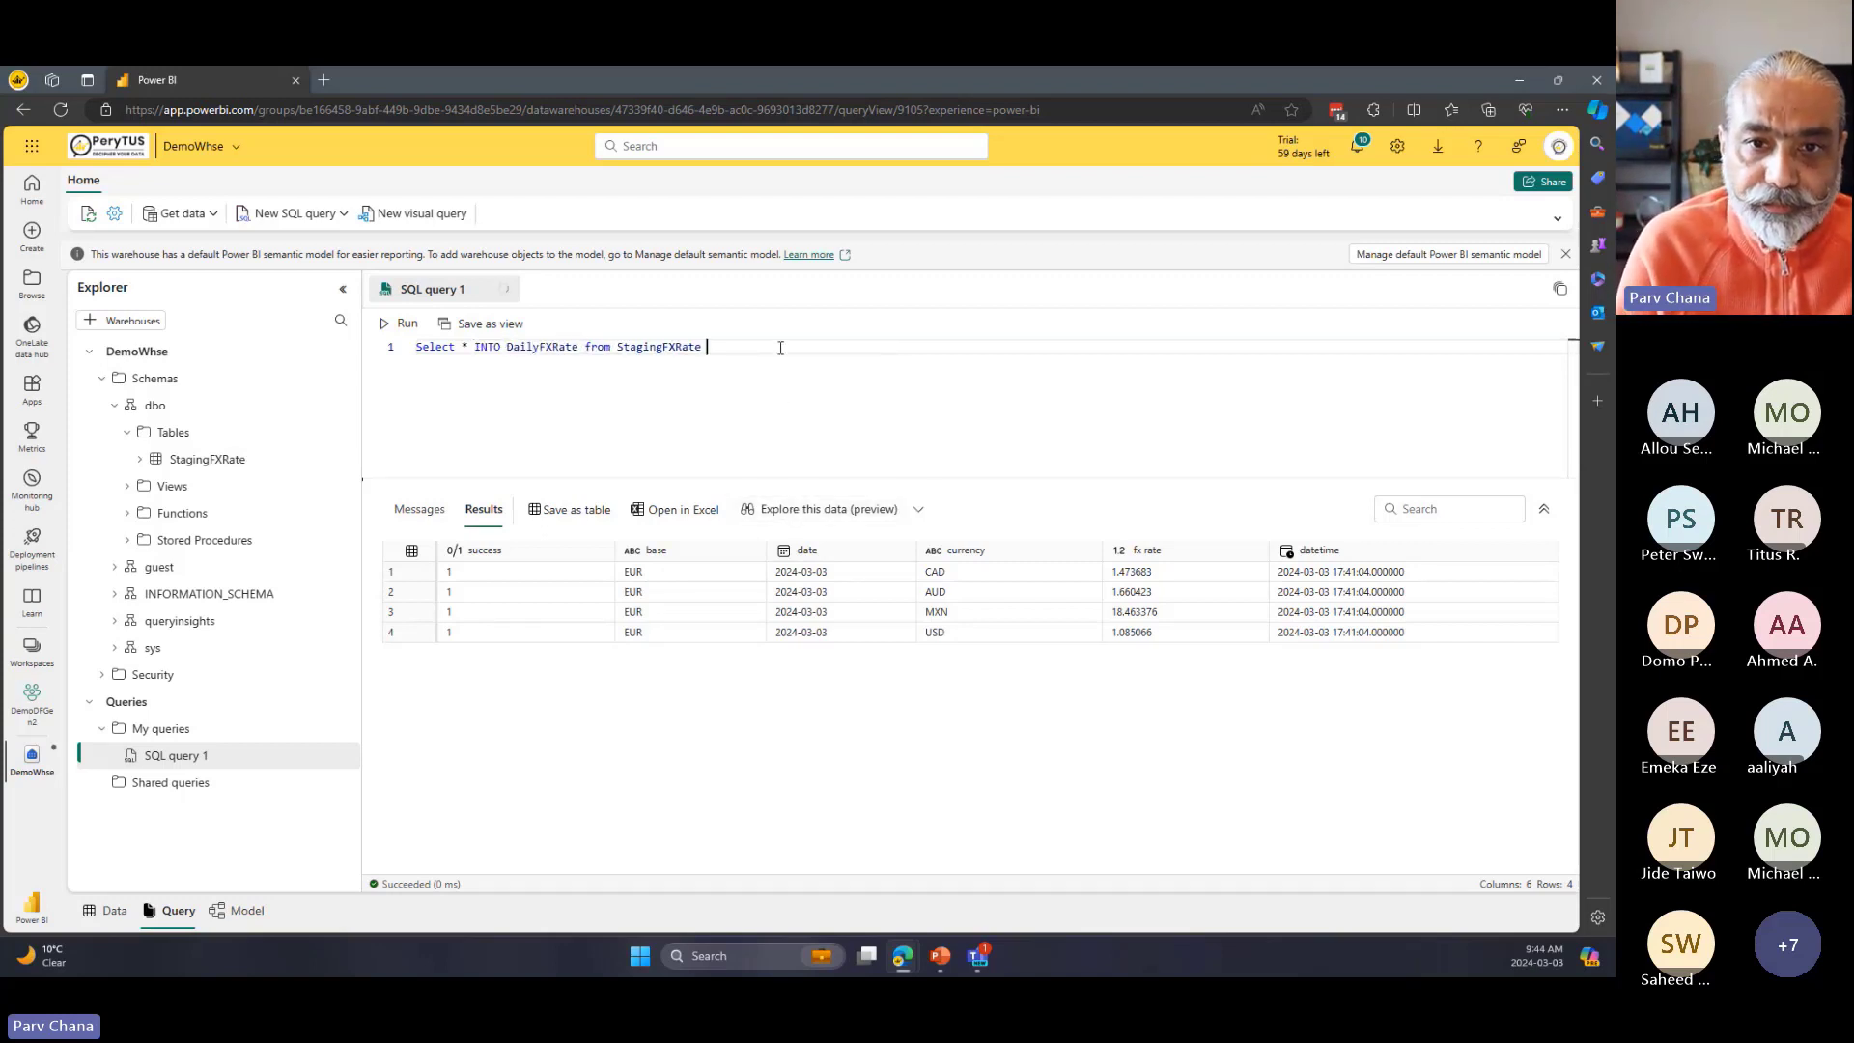
{"action": "type", "text": "wjere"}
{"action": "key", "text": "BackSpace"}
{"action": "key", "text": "BackSpace"}
{"action": "key", "text": "BackSpace"}
{"action": "key", "text": "BackSpace"}
{"action": "key", "text": "BackSpace"}
{"action": "type", "text": "where 0 = 1"}
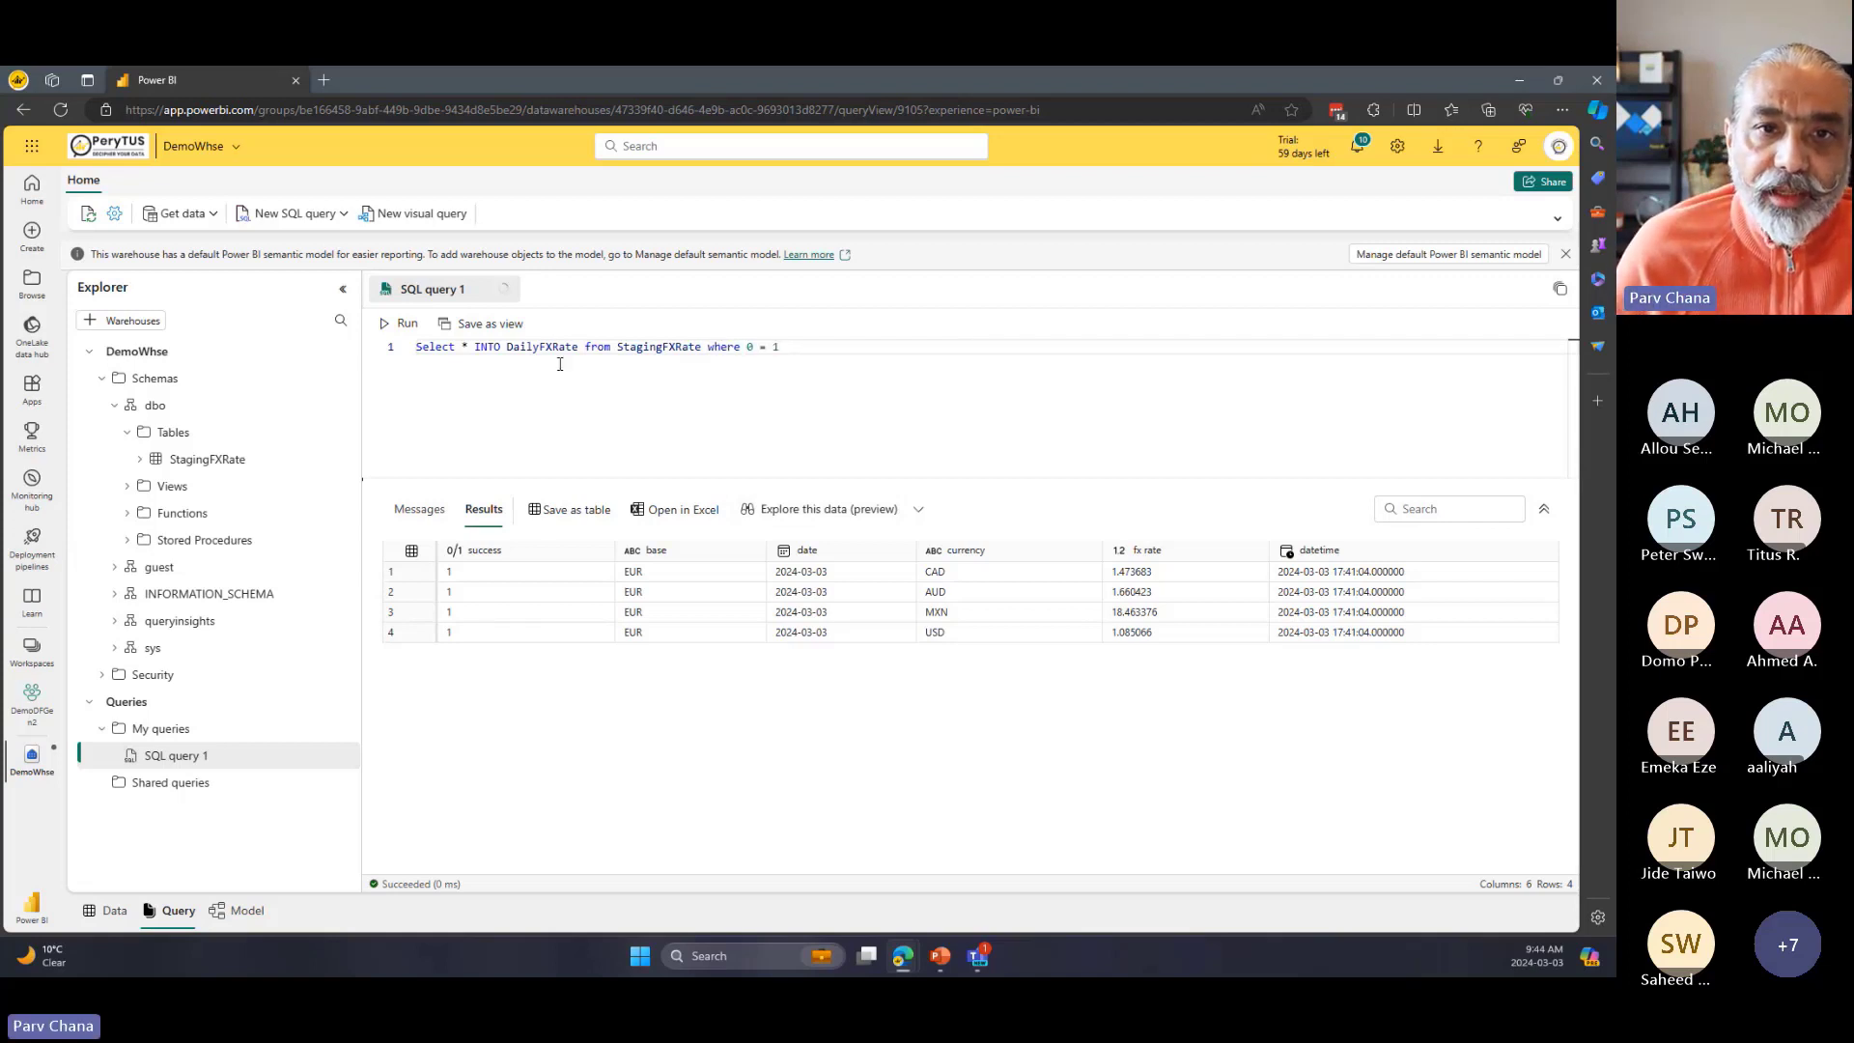
{"action": "left_click_drag", "start_coordinate": [429, 348], "coordinate": [498, 347]}
{"action": "left_click", "coordinate": [429, 348]}
{"action": "left_click", "coordinate": [616, 348]}
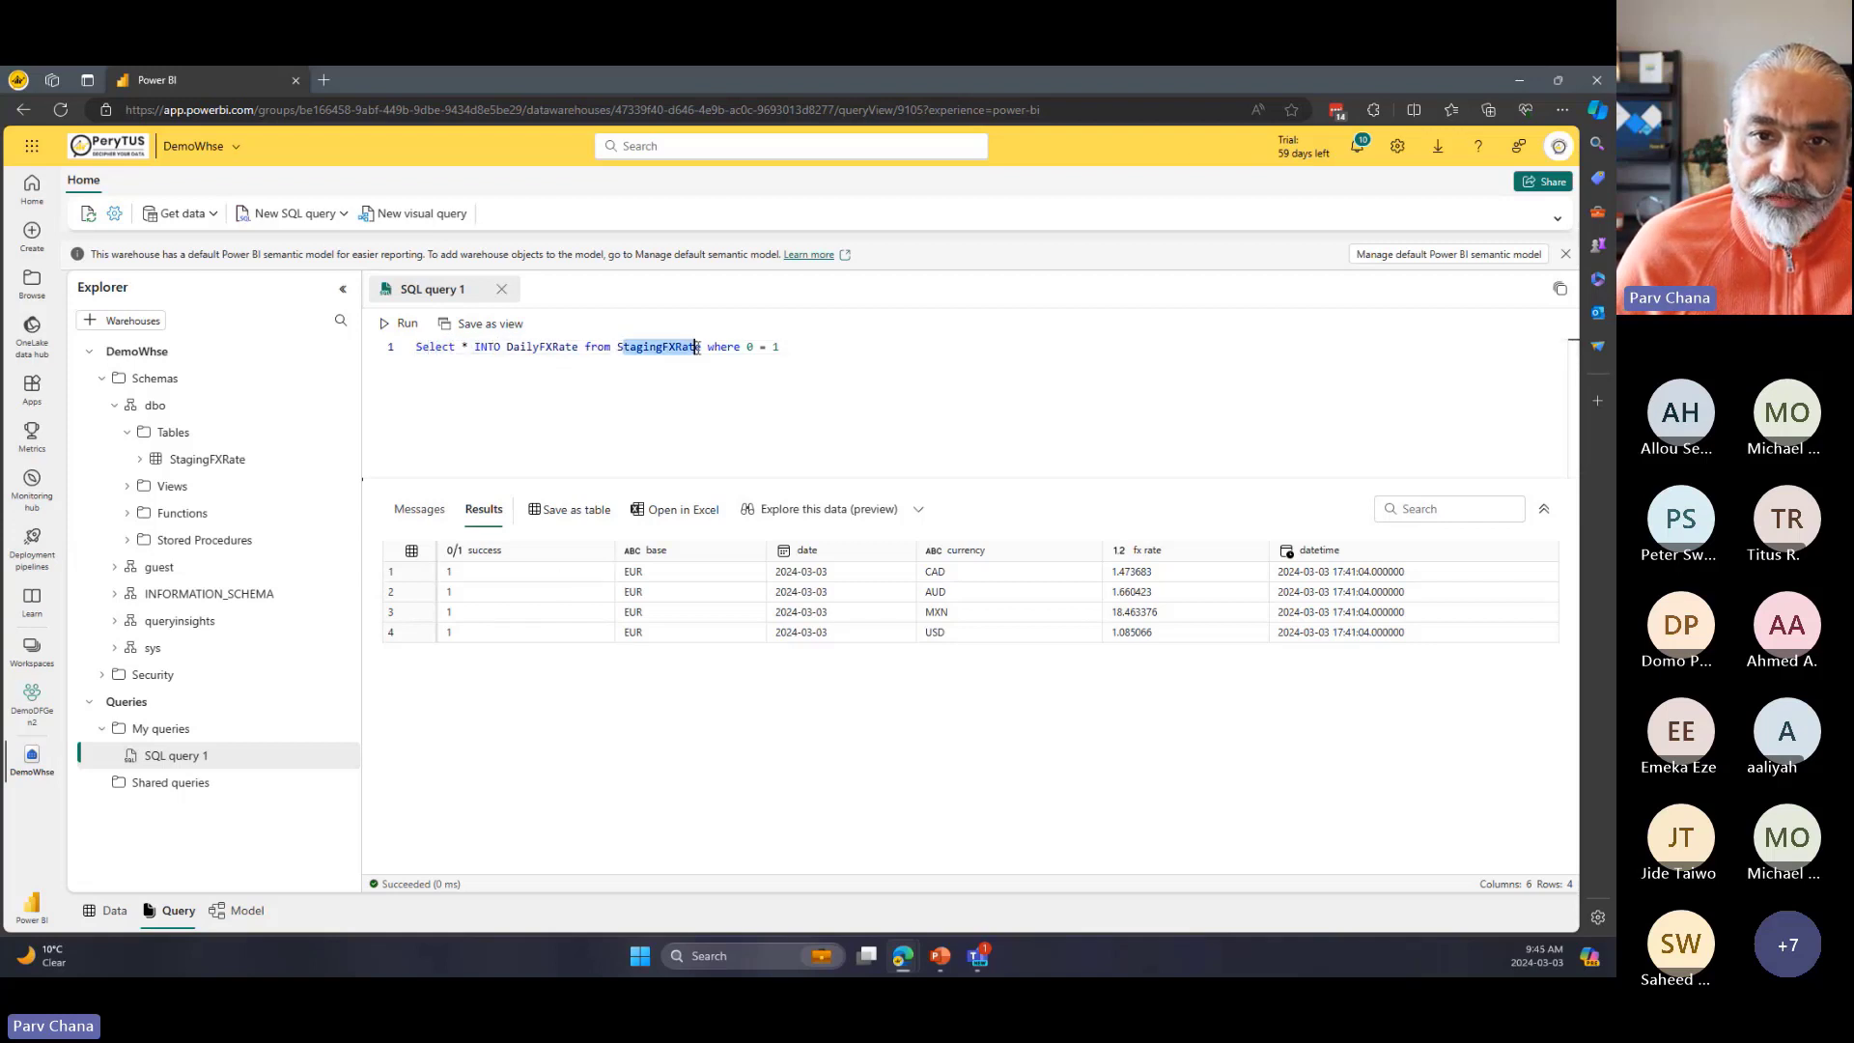
{"action": "left_click_drag", "start_coordinate": [506, 348], "coordinate": [580, 351]}
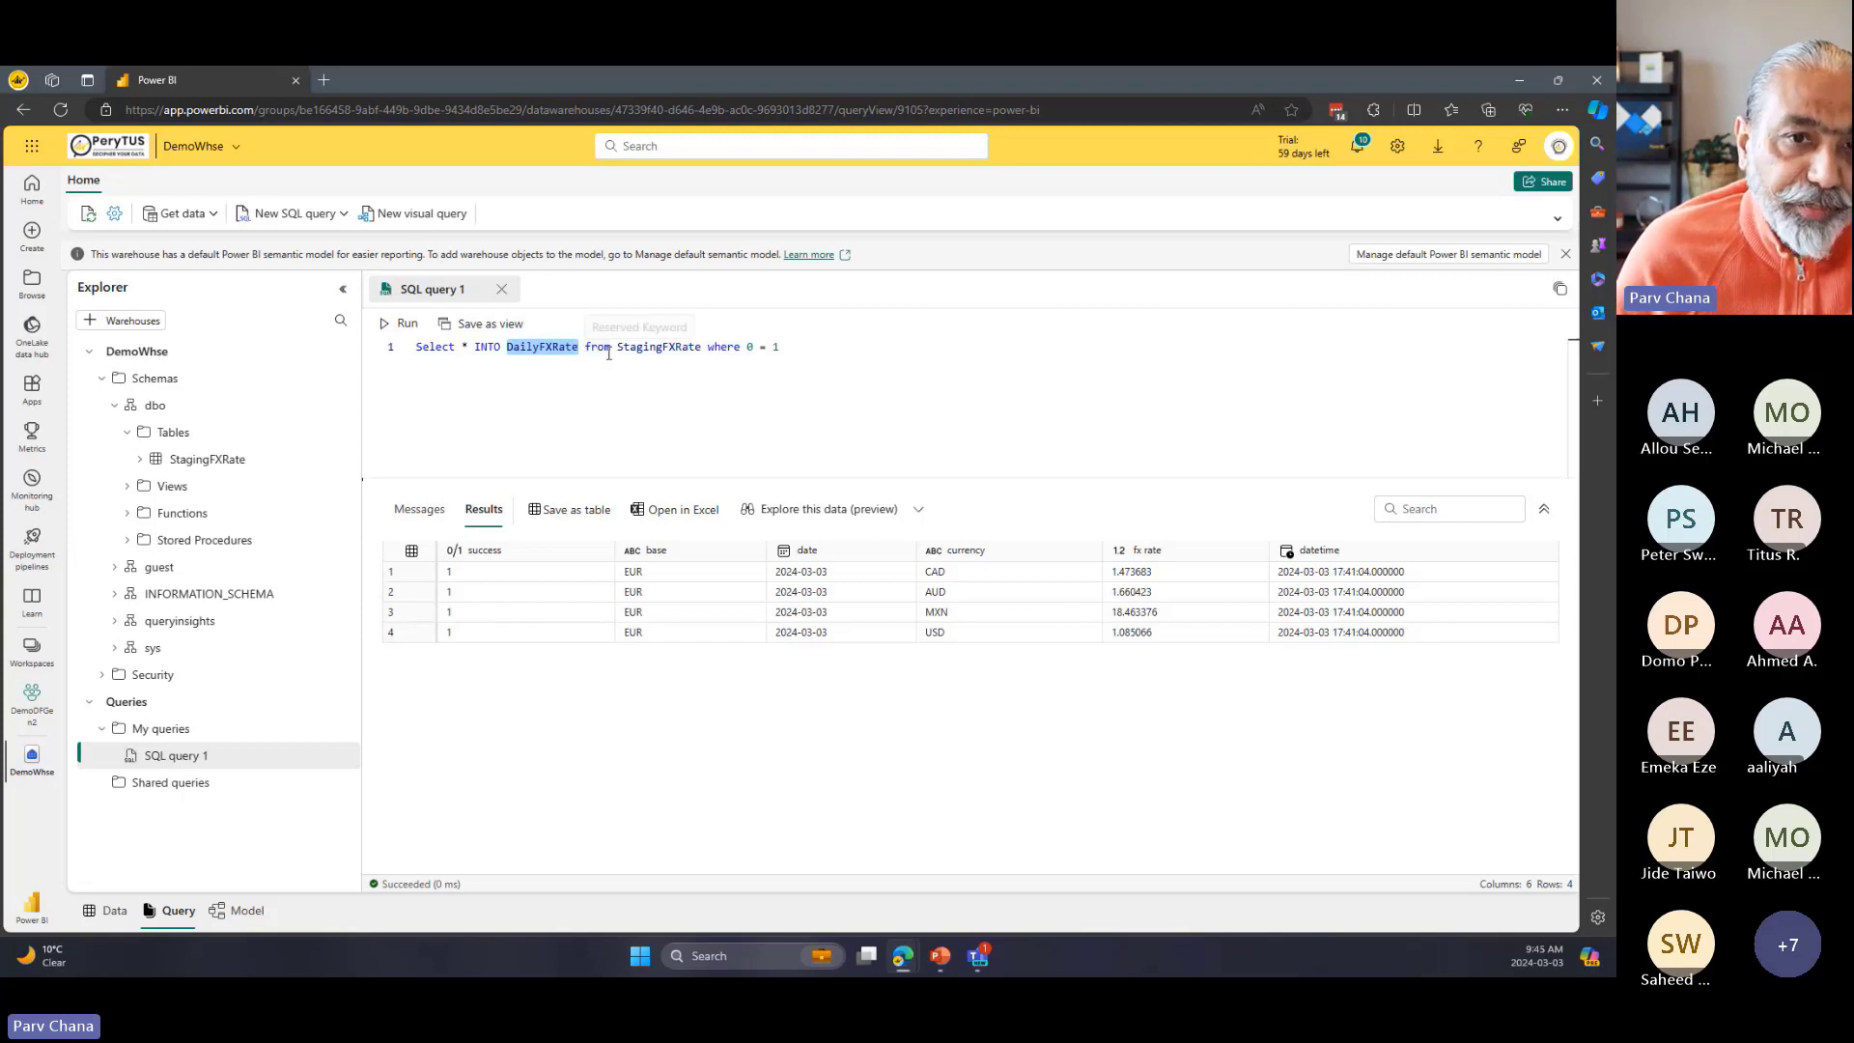
Run the SELECT INTO query to create the empty DailyFXRate table from the structure of StagingFXRate.
{"action": "left_click_drag", "start_coordinate": [857, 373], "coordinate": [369, 354]}
{"action": "left_click", "coordinate": [527, 445]}
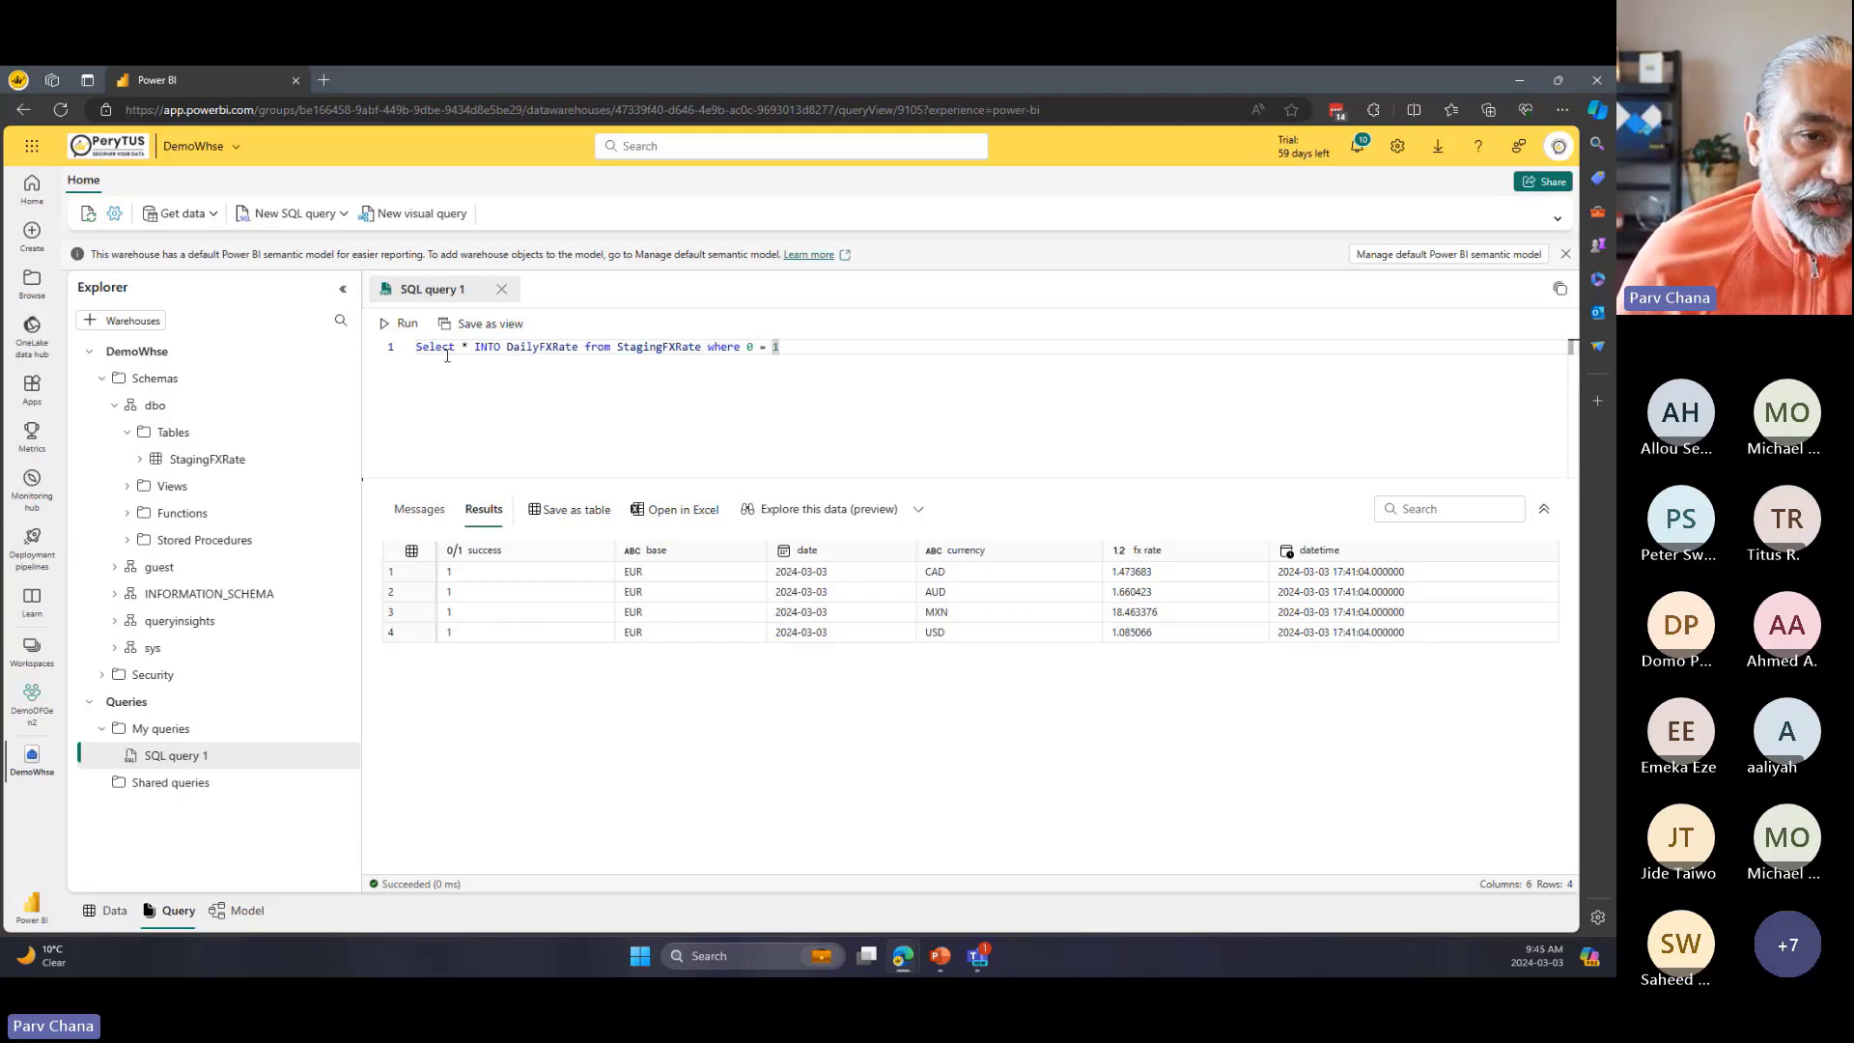
{"action": "left_click_drag", "start_coordinate": [708, 348], "coordinate": [792, 344]}
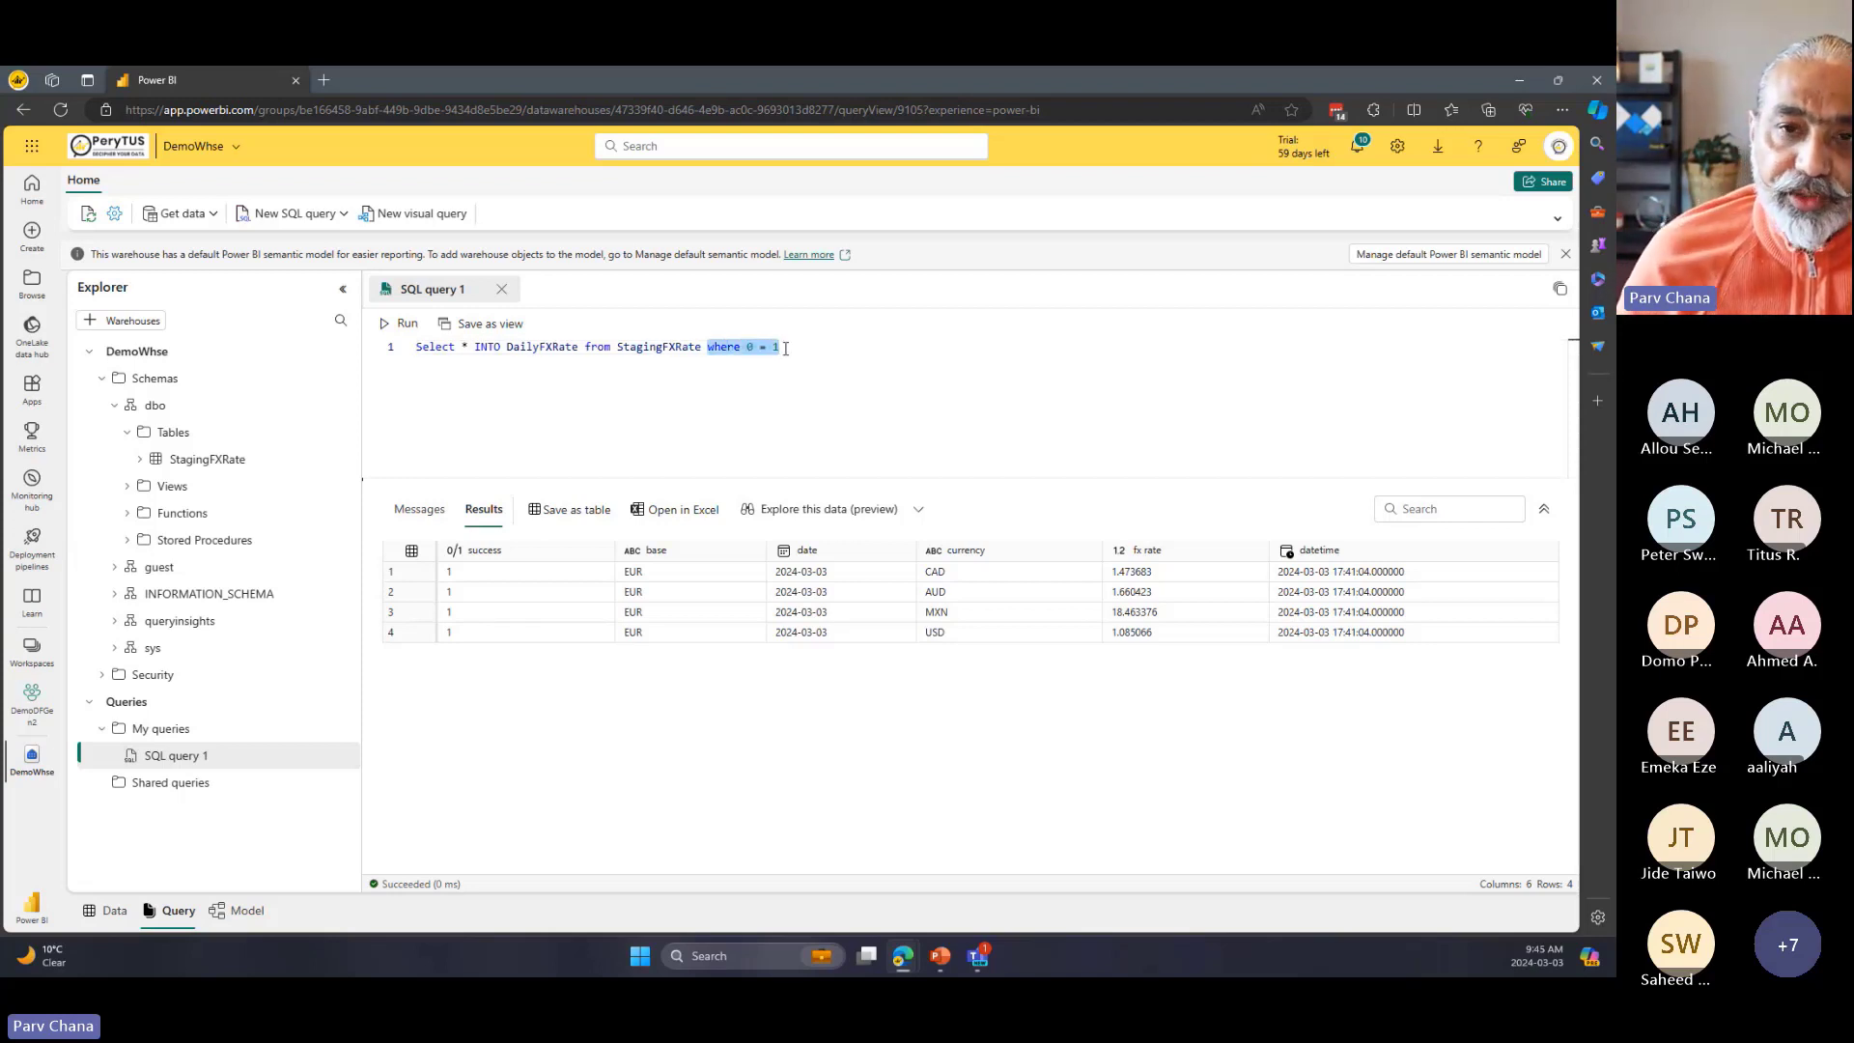
{"action": "left_click", "coordinate": [704, 415]}
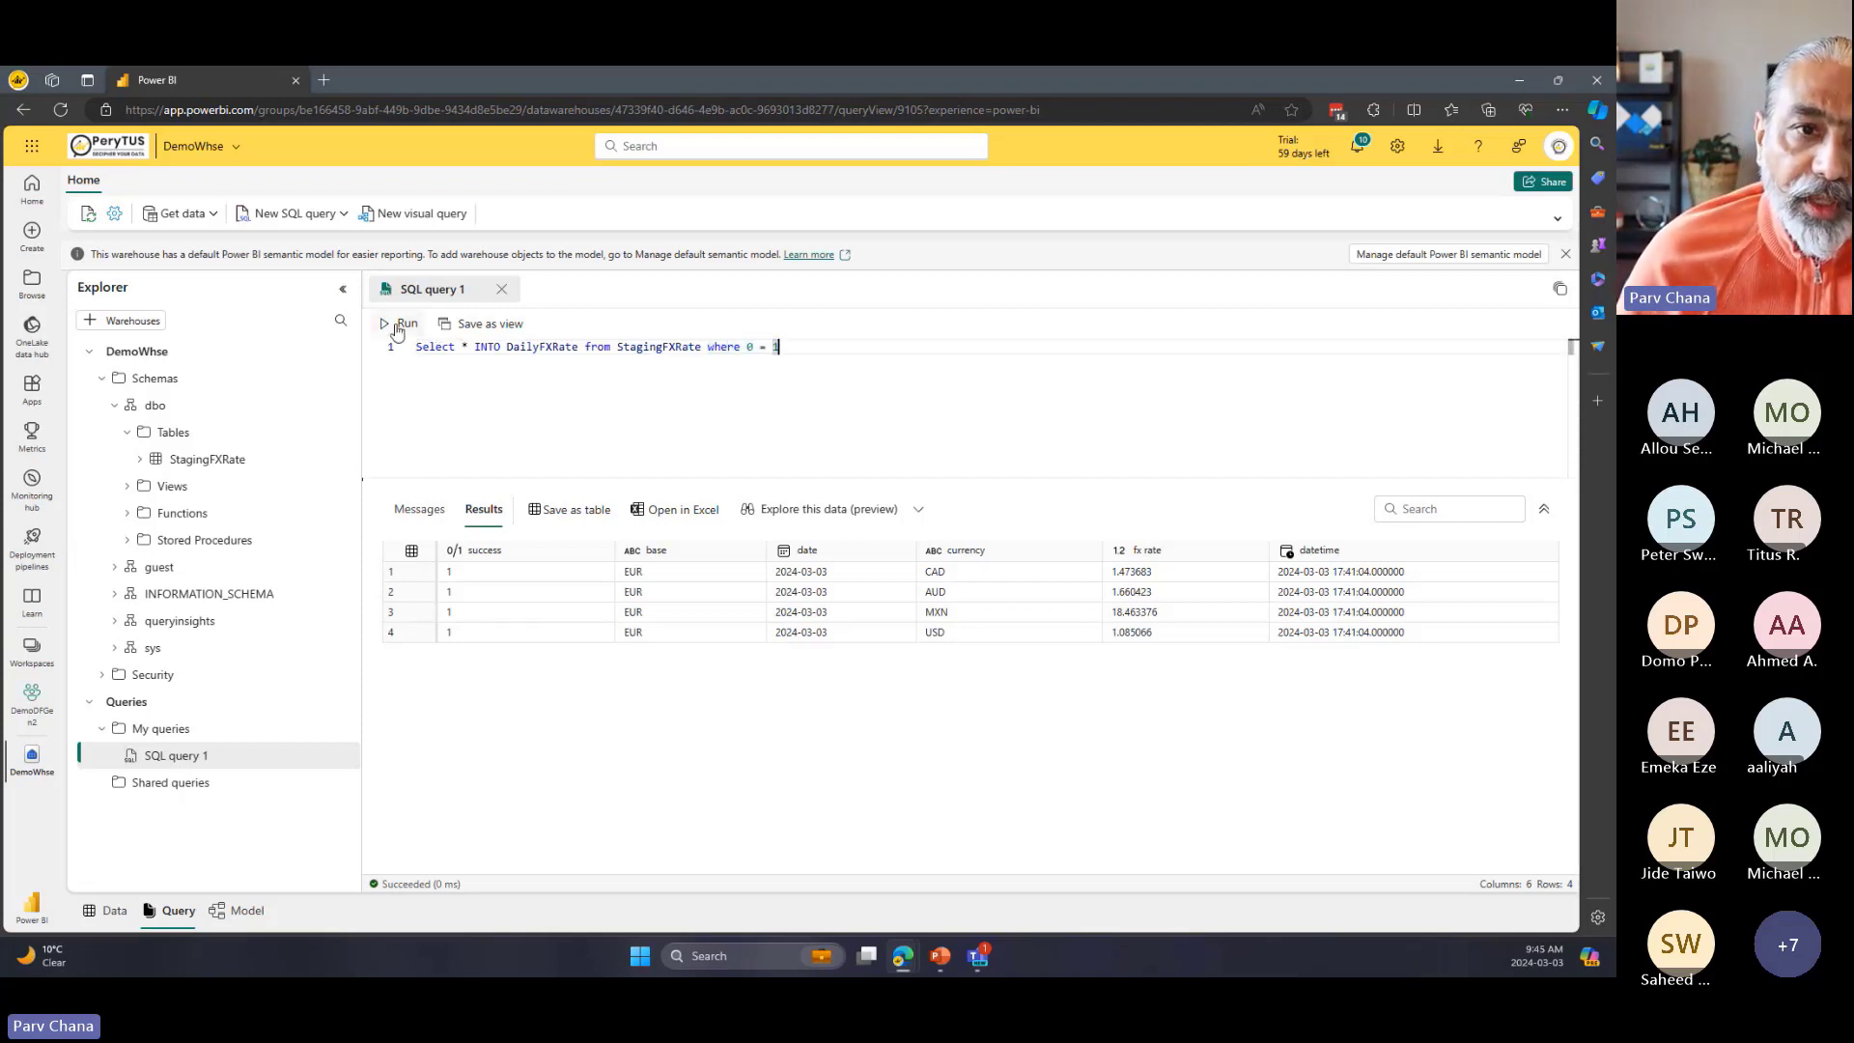
{"action": "left_click", "coordinate": [400, 326]}
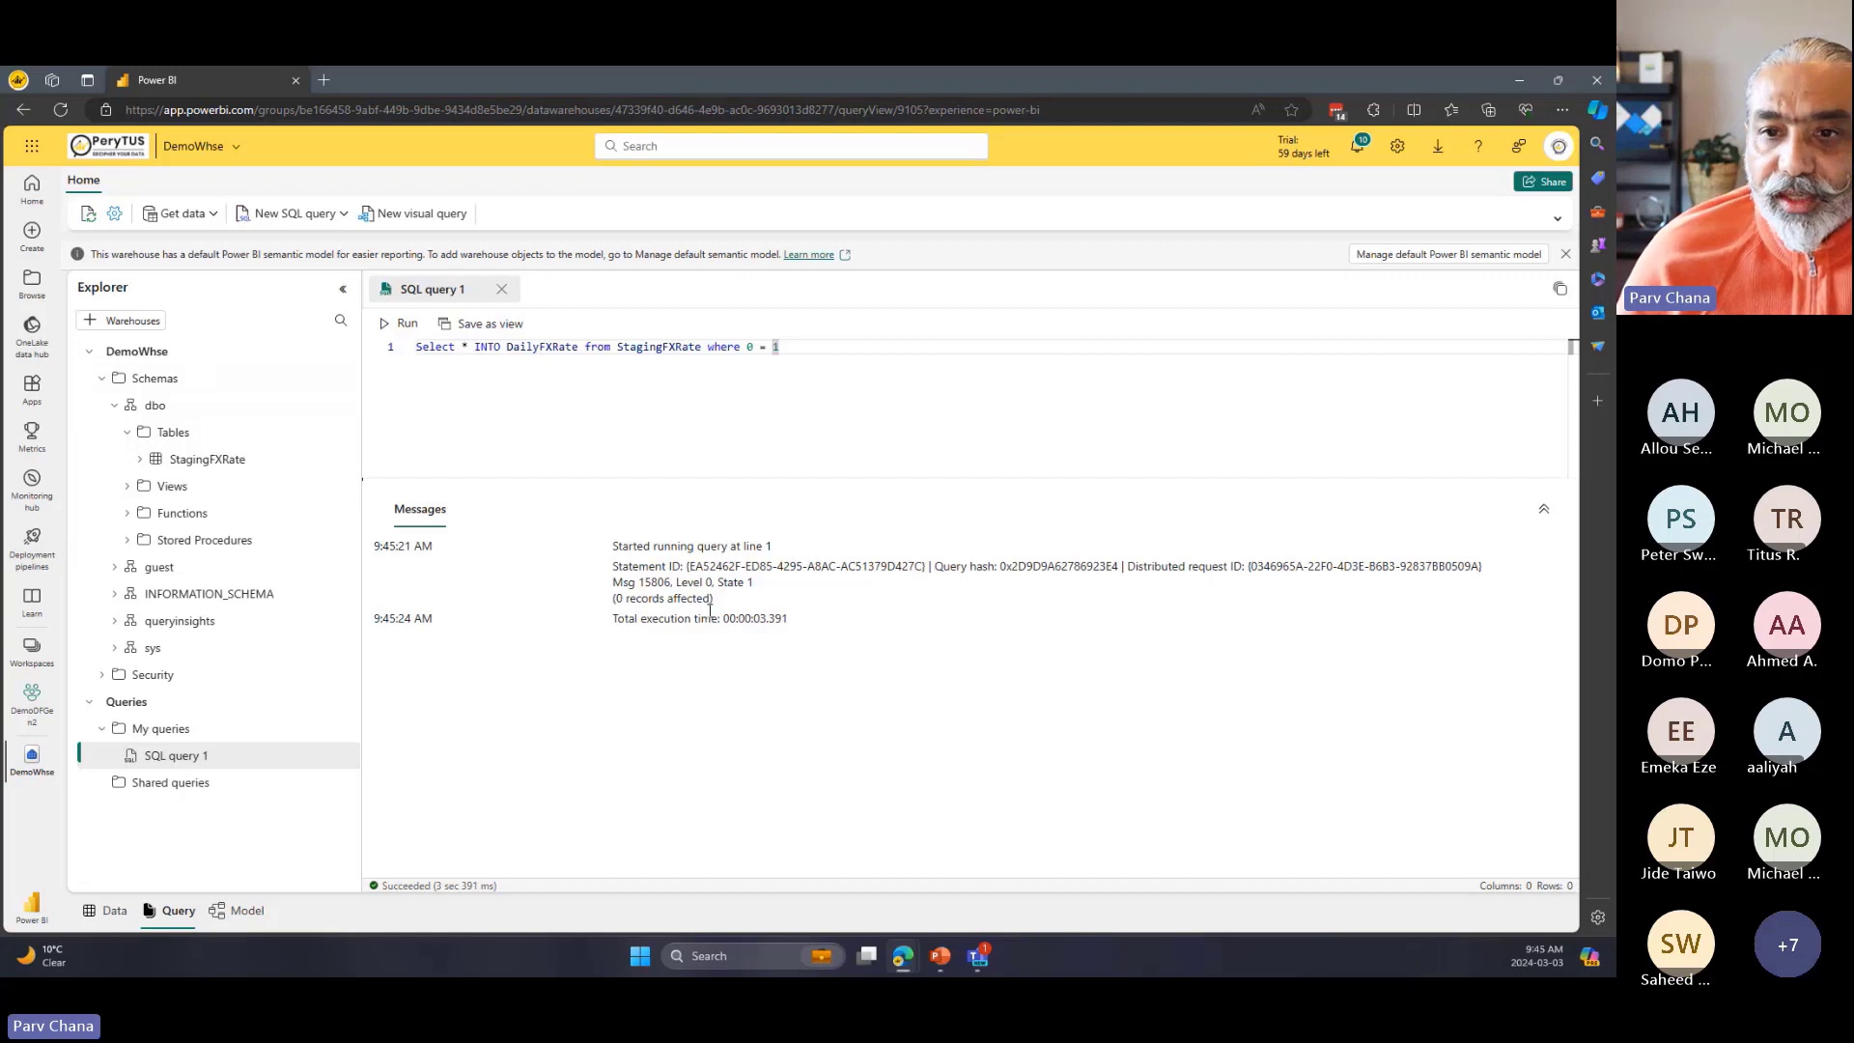
{"action": "left_click_drag", "start_coordinate": [617, 547], "coordinate": [947, 553]}
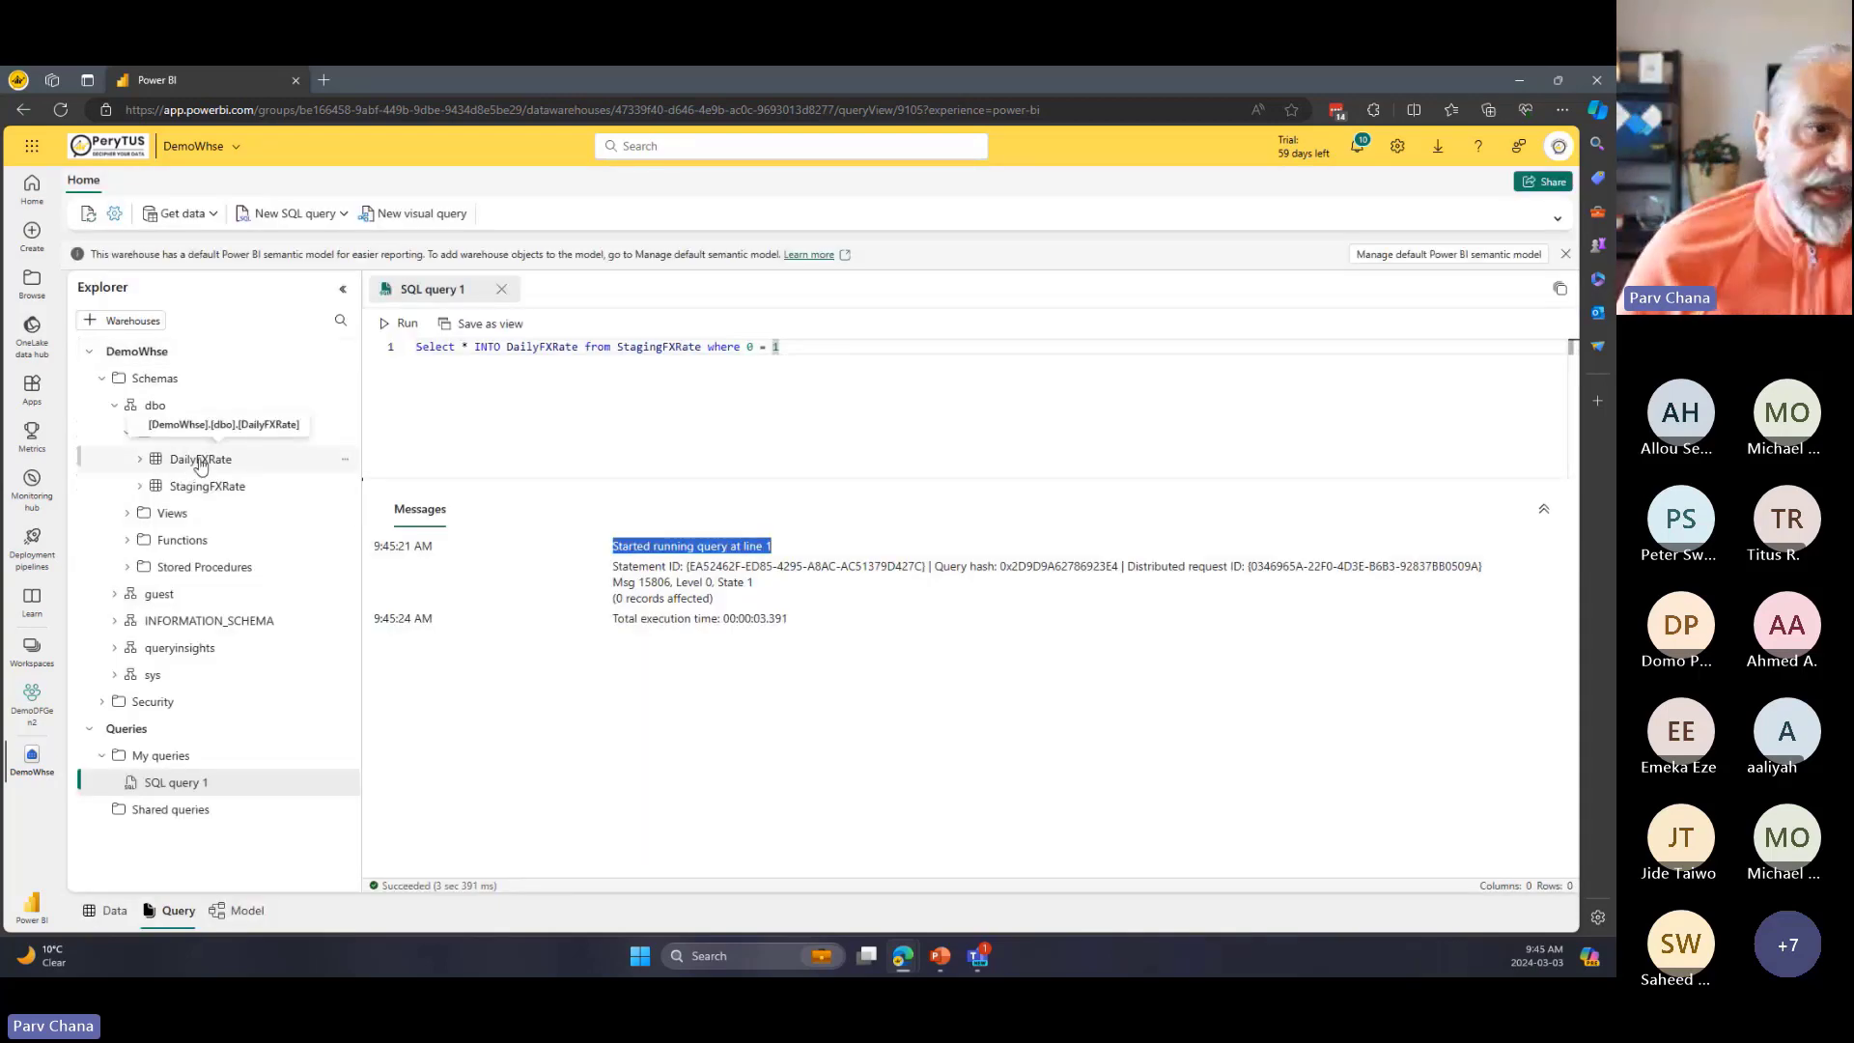
Change the SQL query to "Select * from DailyFXRate" and run it.
{"action": "left_click_drag", "start_coordinate": [458, 348], "coordinate": [1069, 352]}
{"action": "type", "text": "* from DailyFXR"}
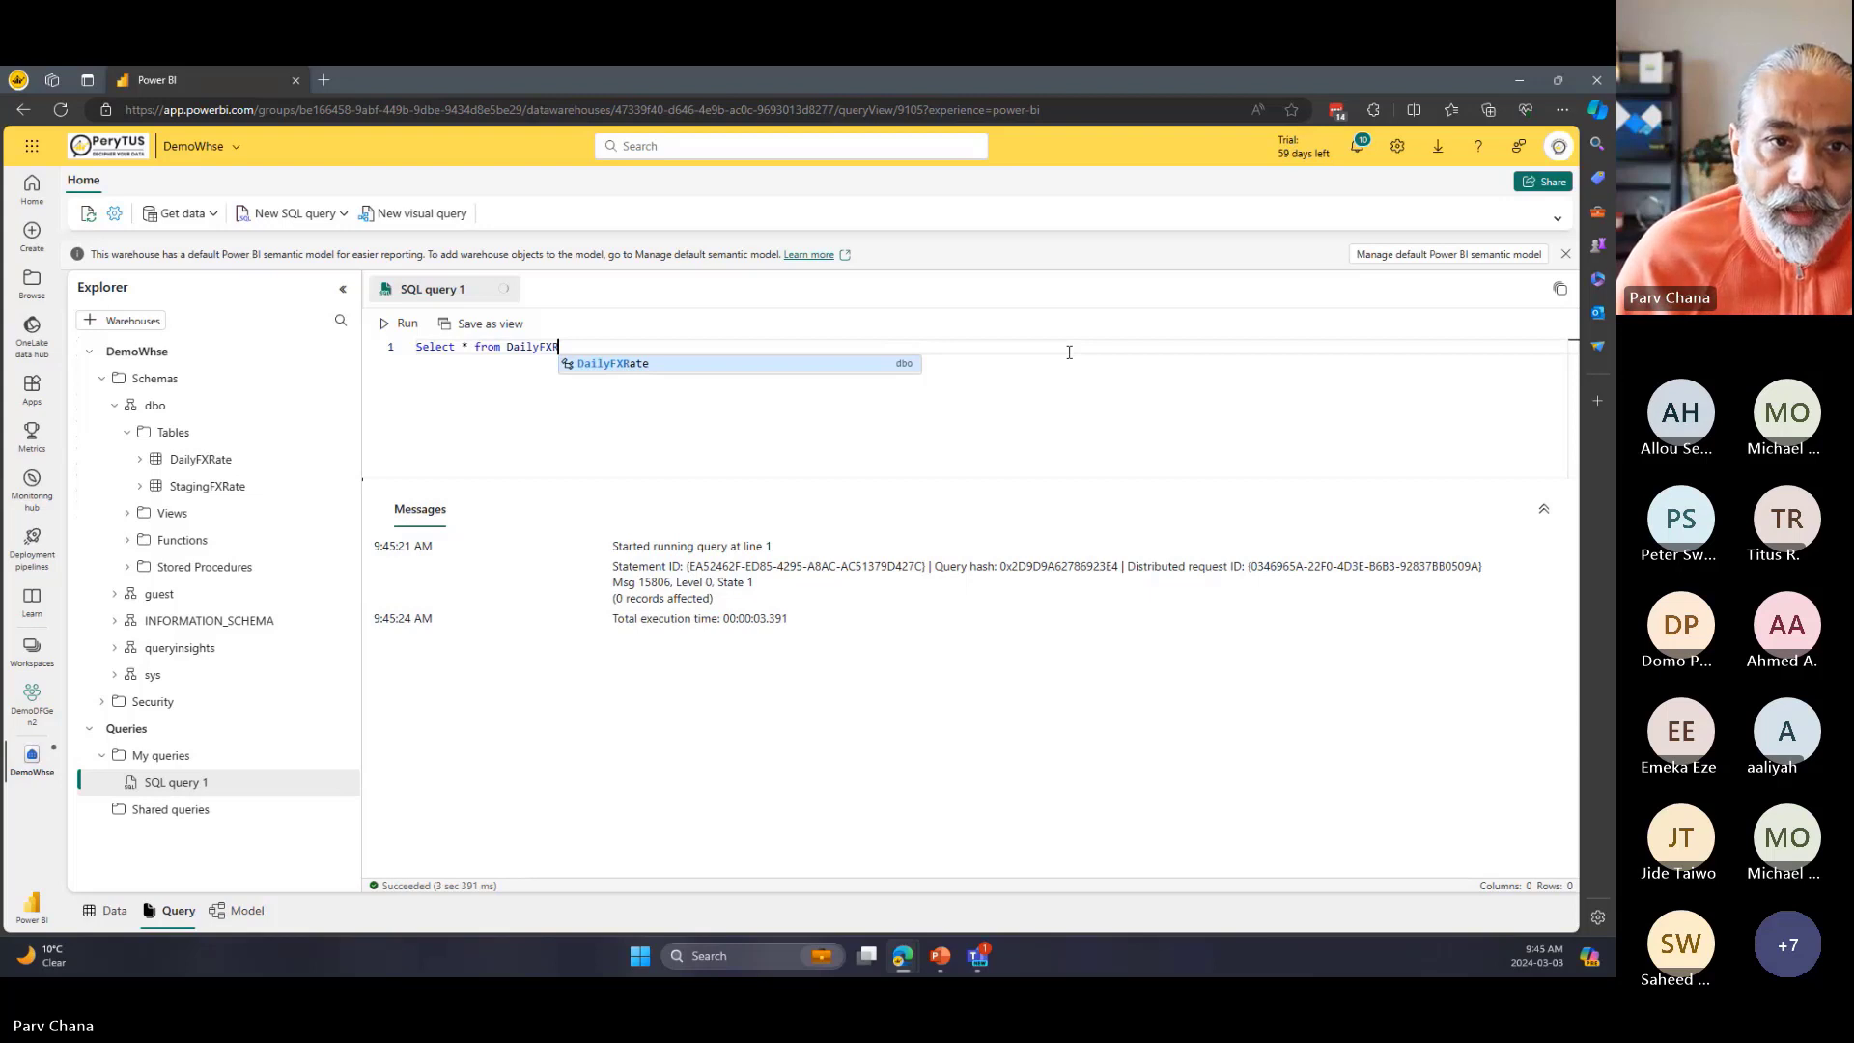
{"action": "key", "text": "Tab"}
{"action": "key", "text": "ctrl+Return"}
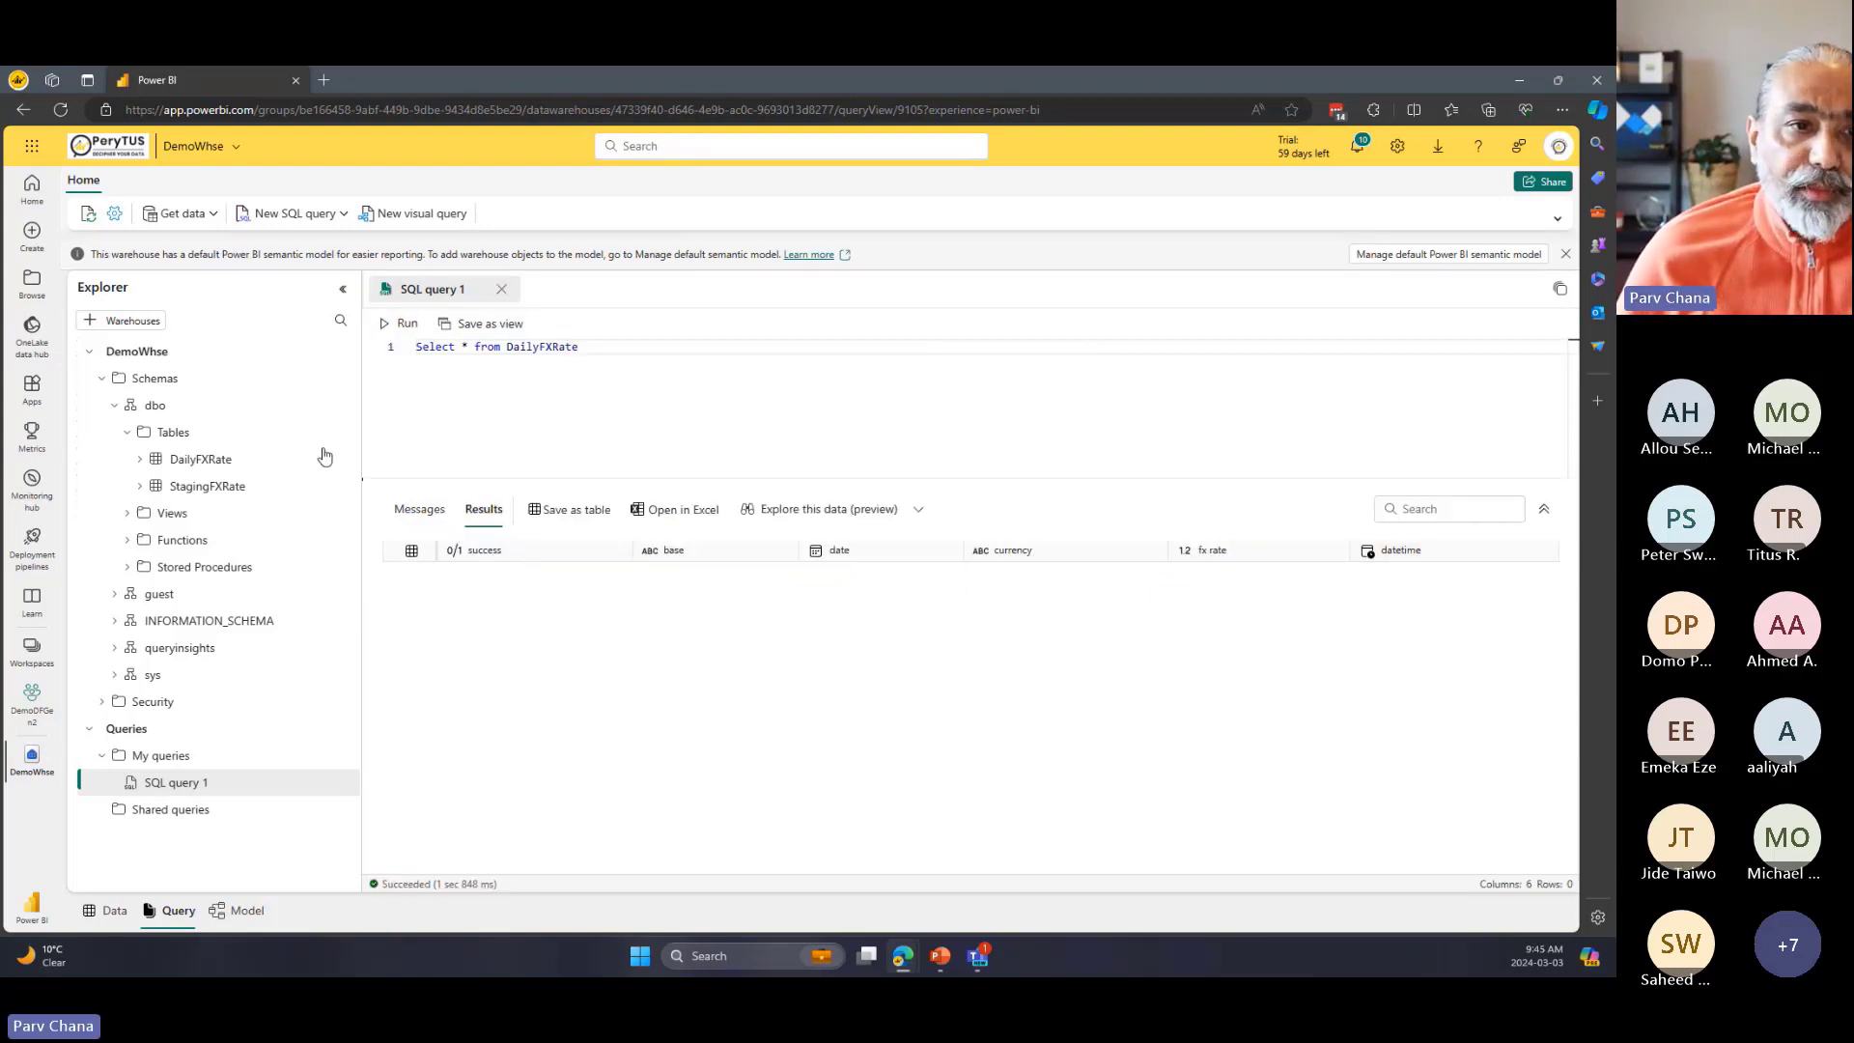
Compare the data previews of the DailyFXRate and StagingFXRate tables and look at the columns of StagingFXRate.
{"action": "left_click", "coordinate": [186, 463]}
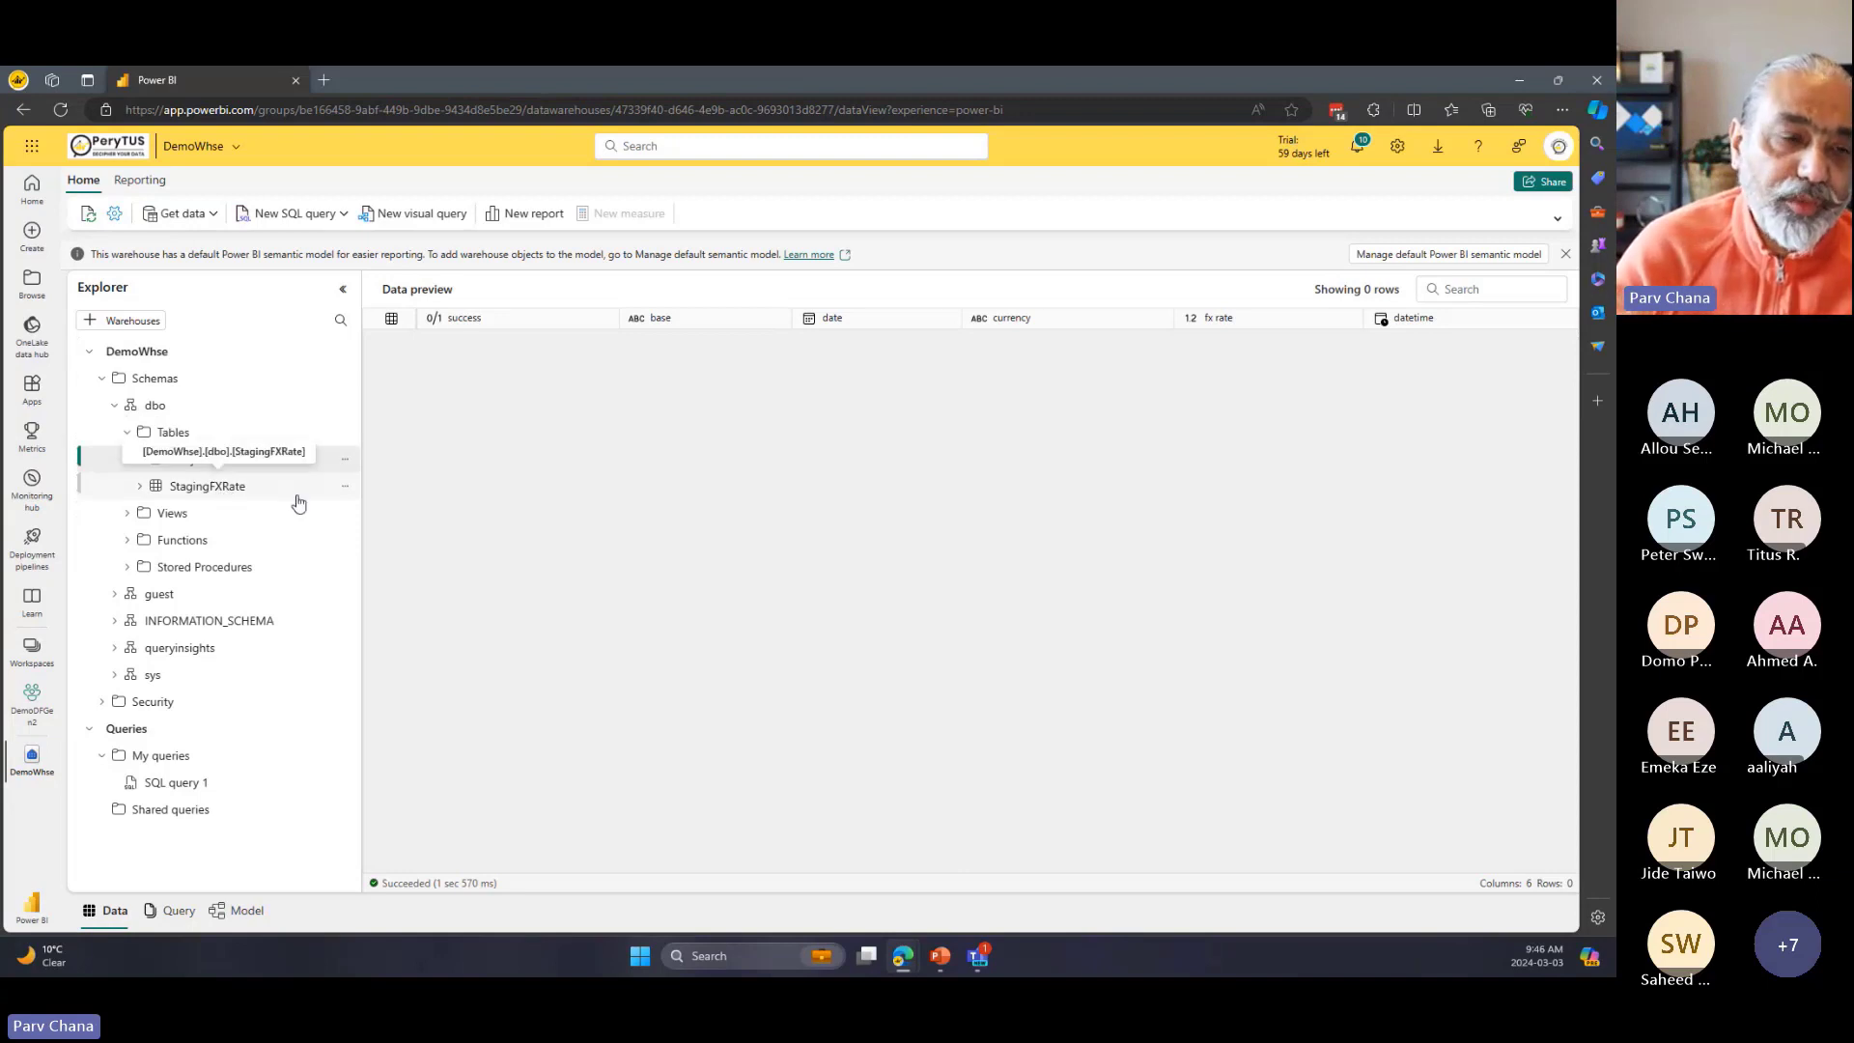
{"action": "left_click", "coordinate": [208, 486]}
{"action": "left_click", "coordinate": [205, 460]}
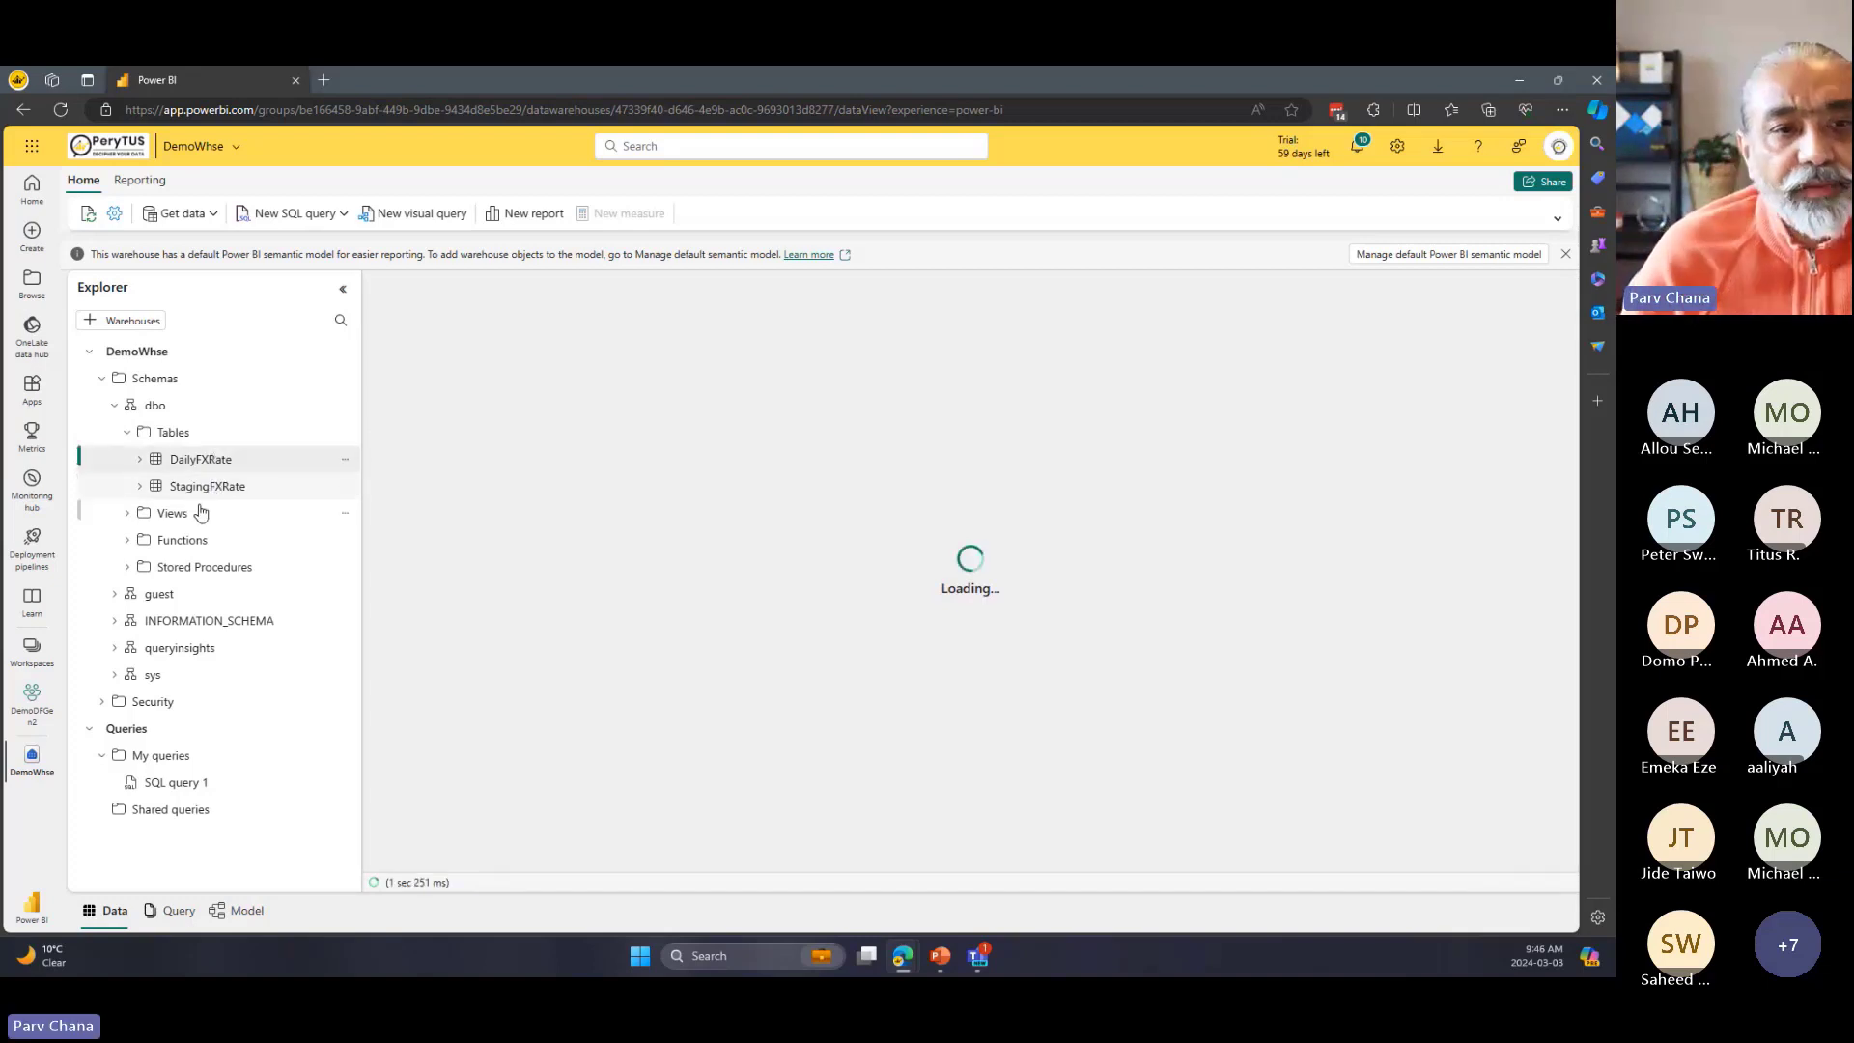
{"action": "left_click", "coordinate": [155, 485]}
{"action": "left_click", "coordinate": [140, 486]}
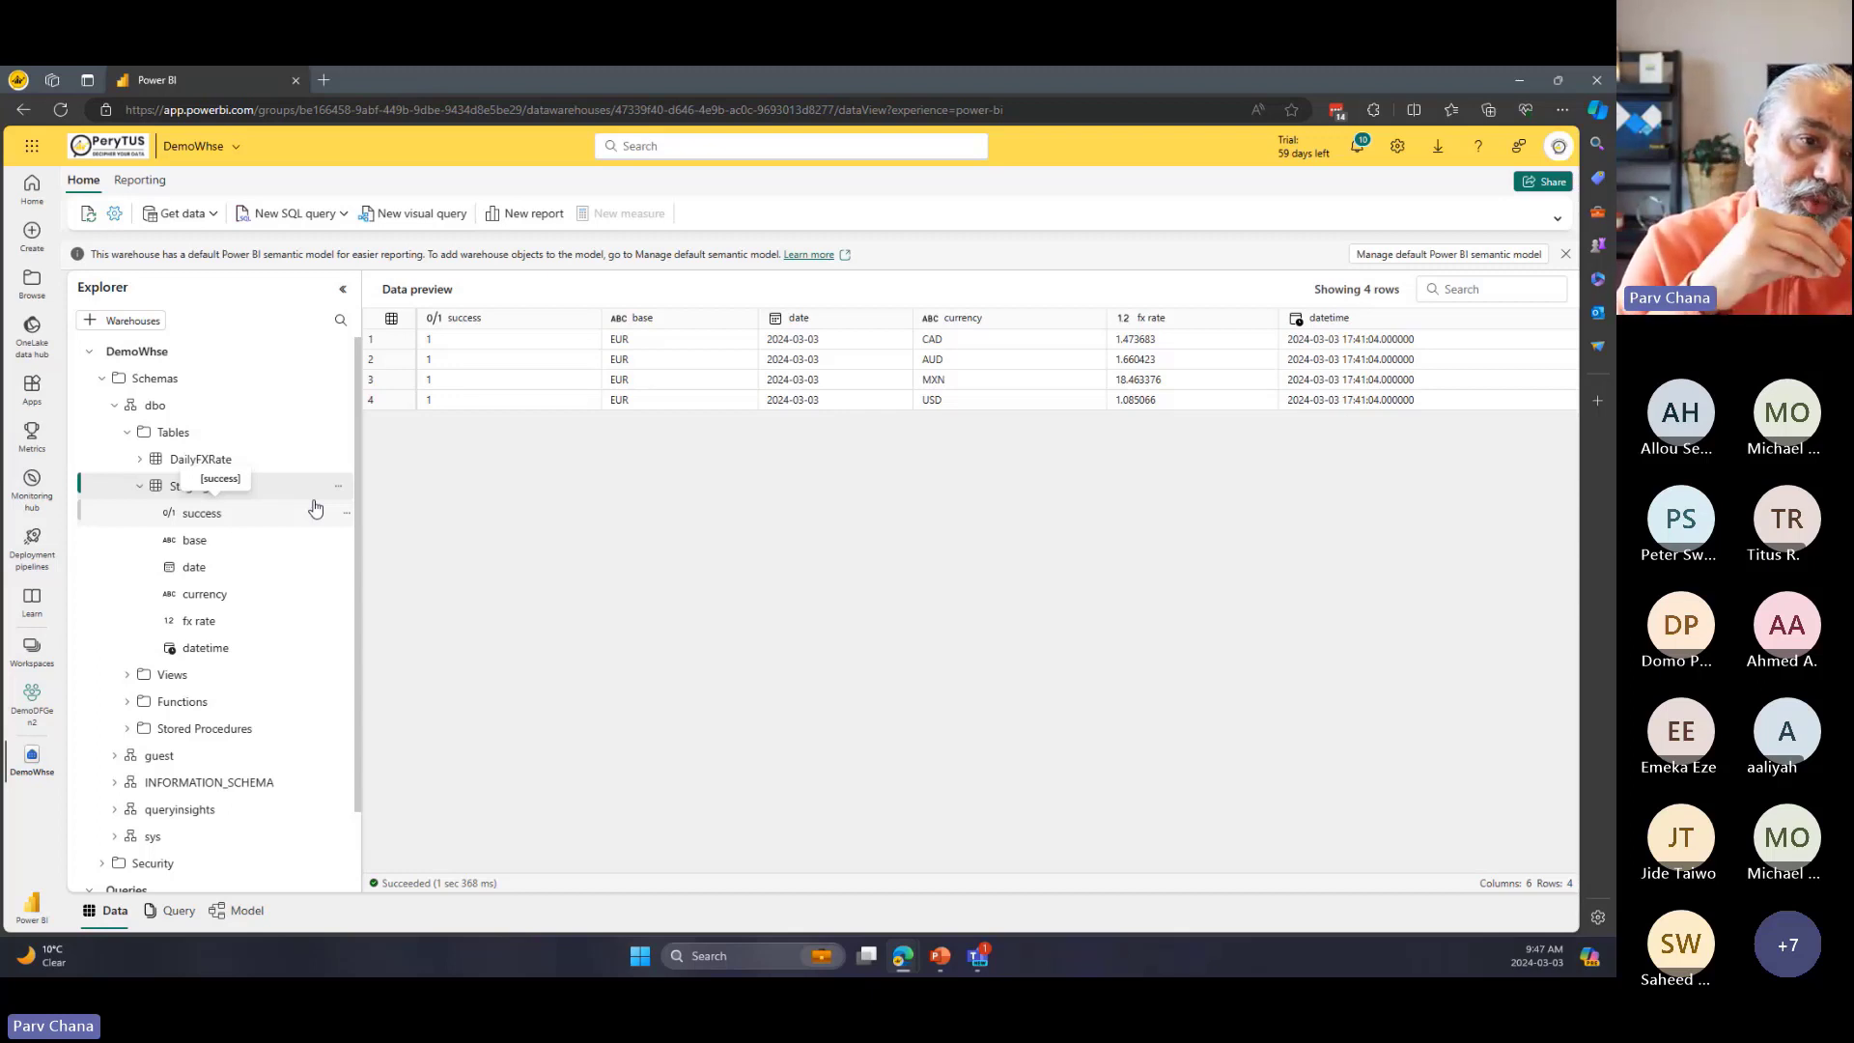
{"action": "left_click", "coordinate": [140, 487]}
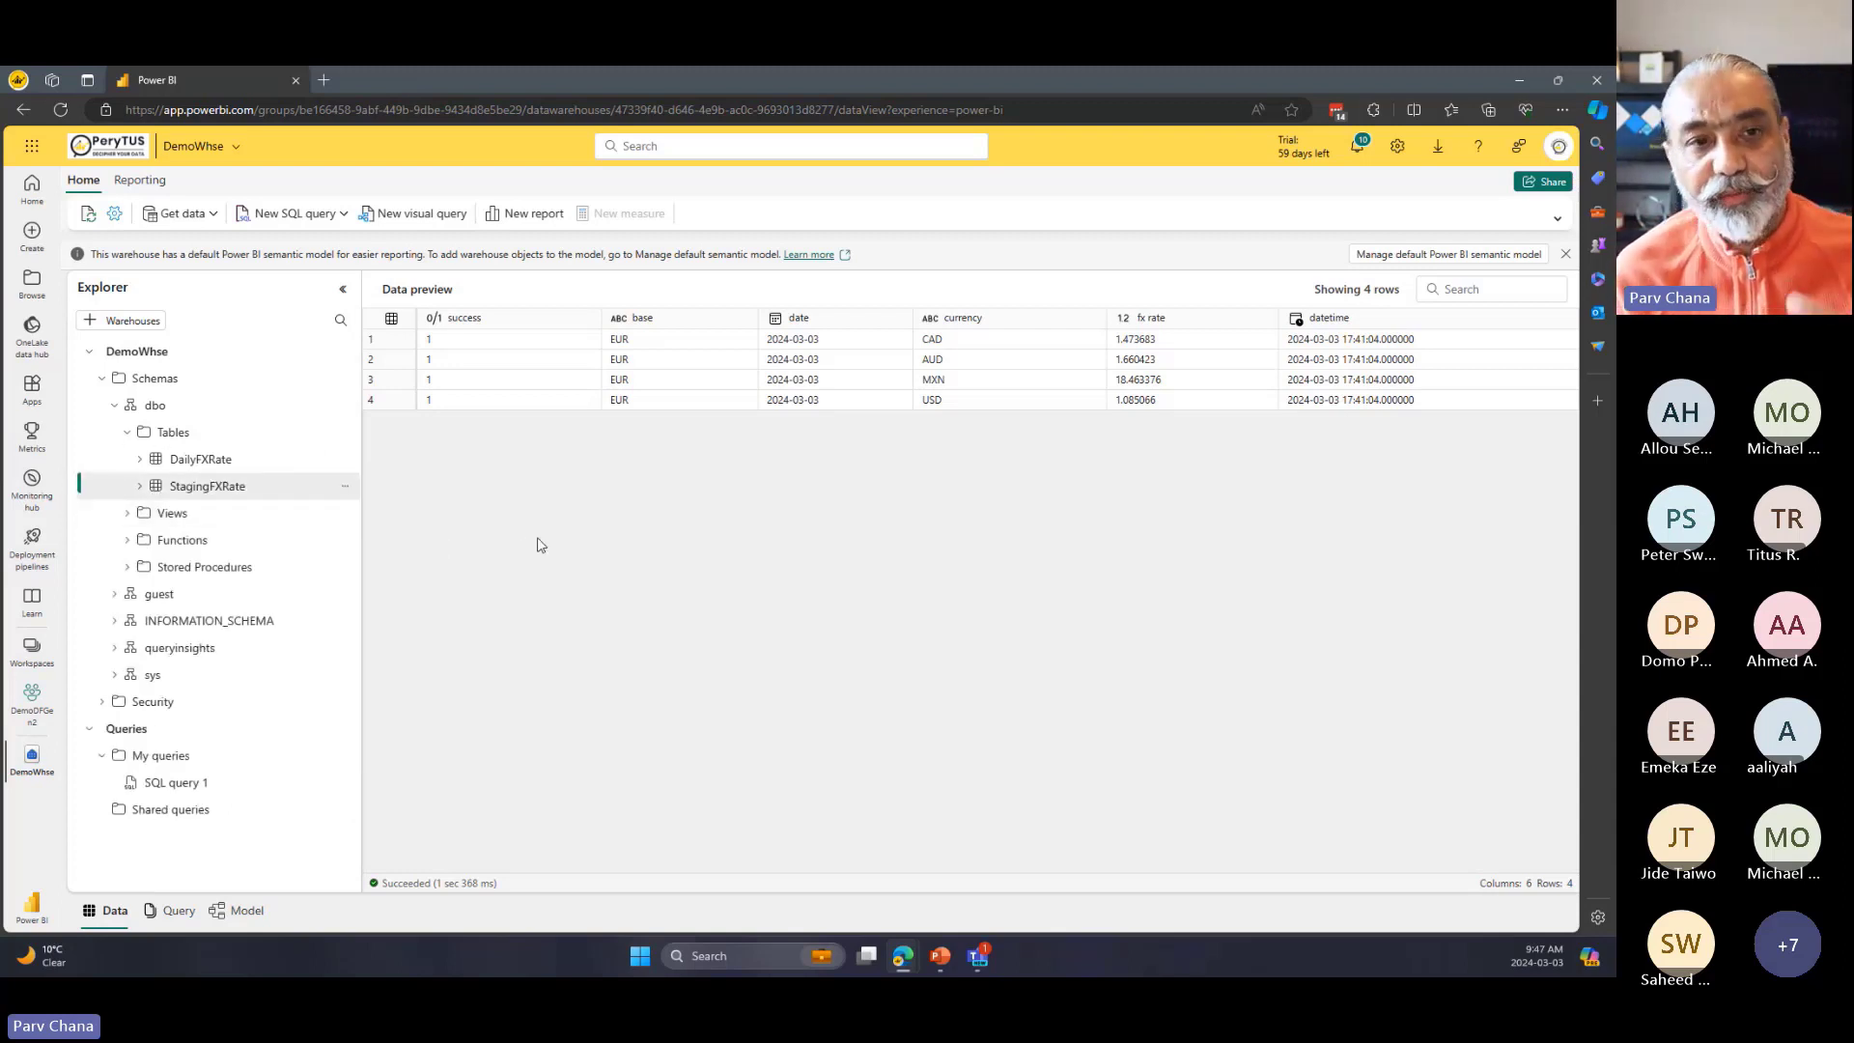
{"action": "left_click", "coordinate": [300, 486]}
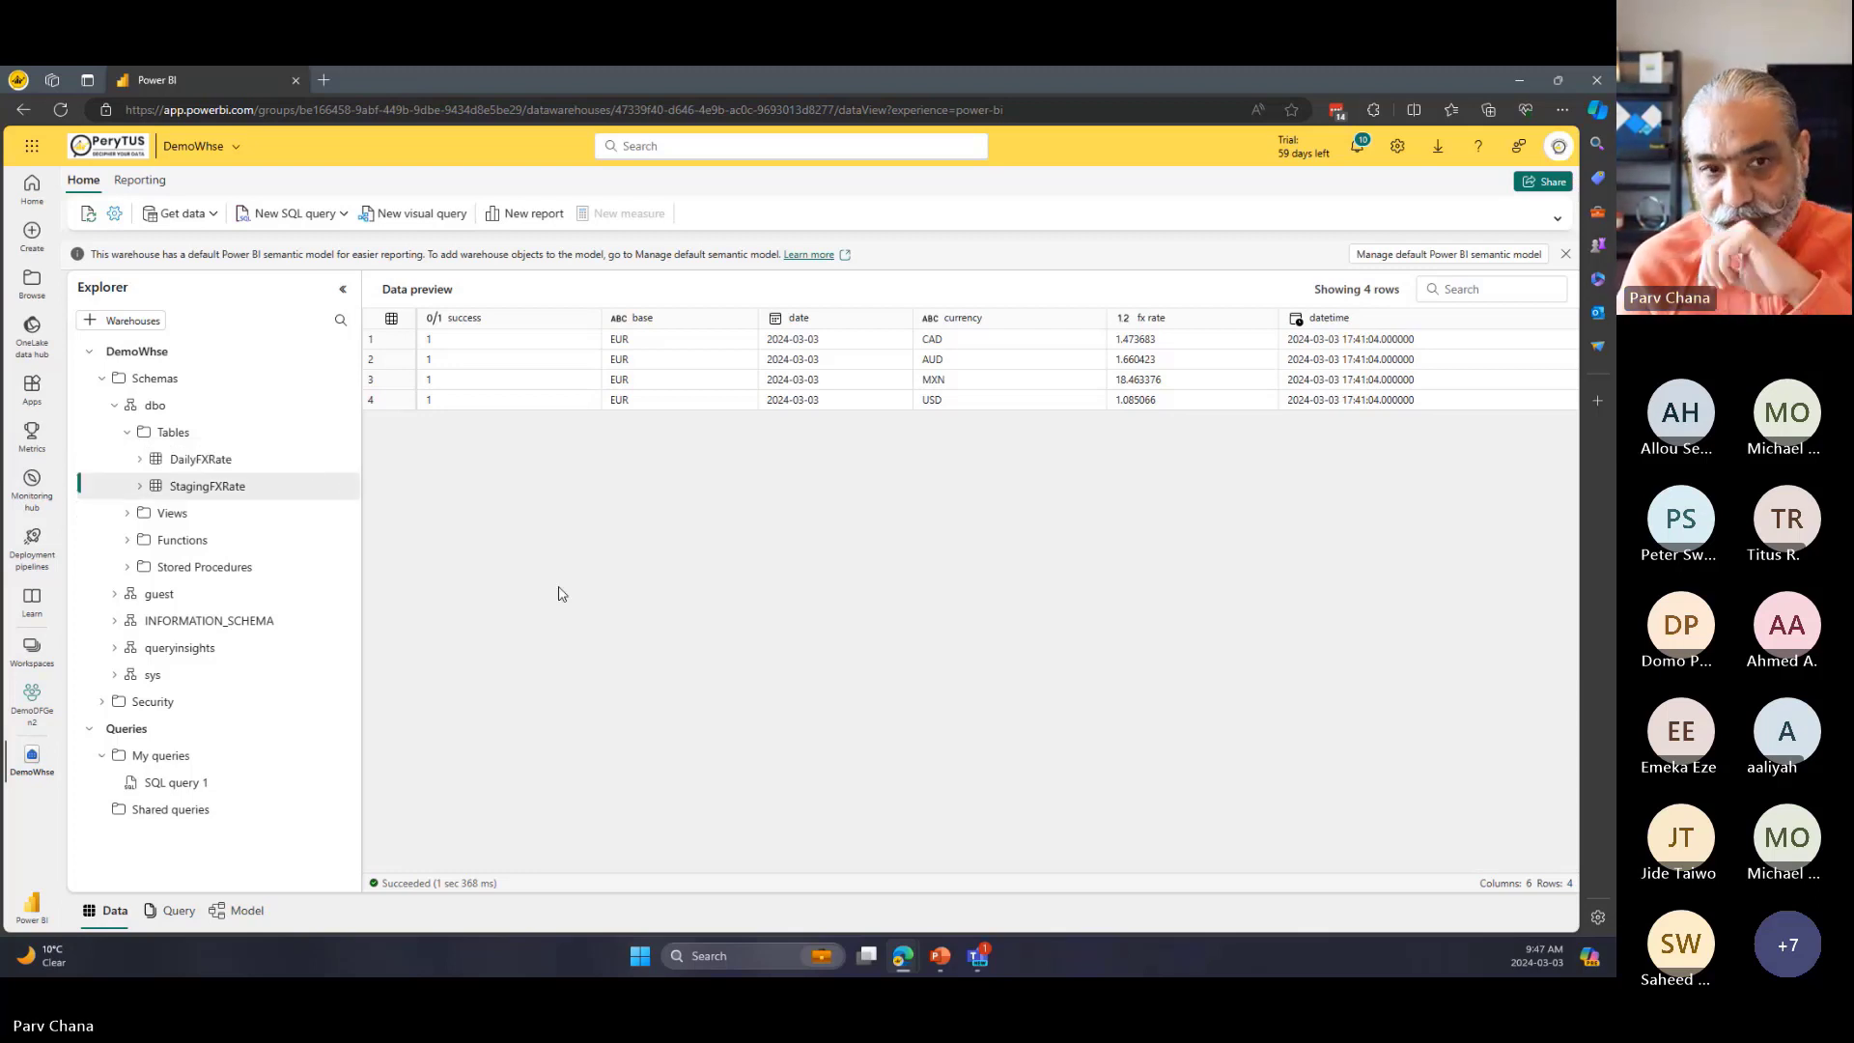
{"action": "left_click", "coordinate": [211, 464]}
{"action": "left_click", "coordinate": [222, 490]}
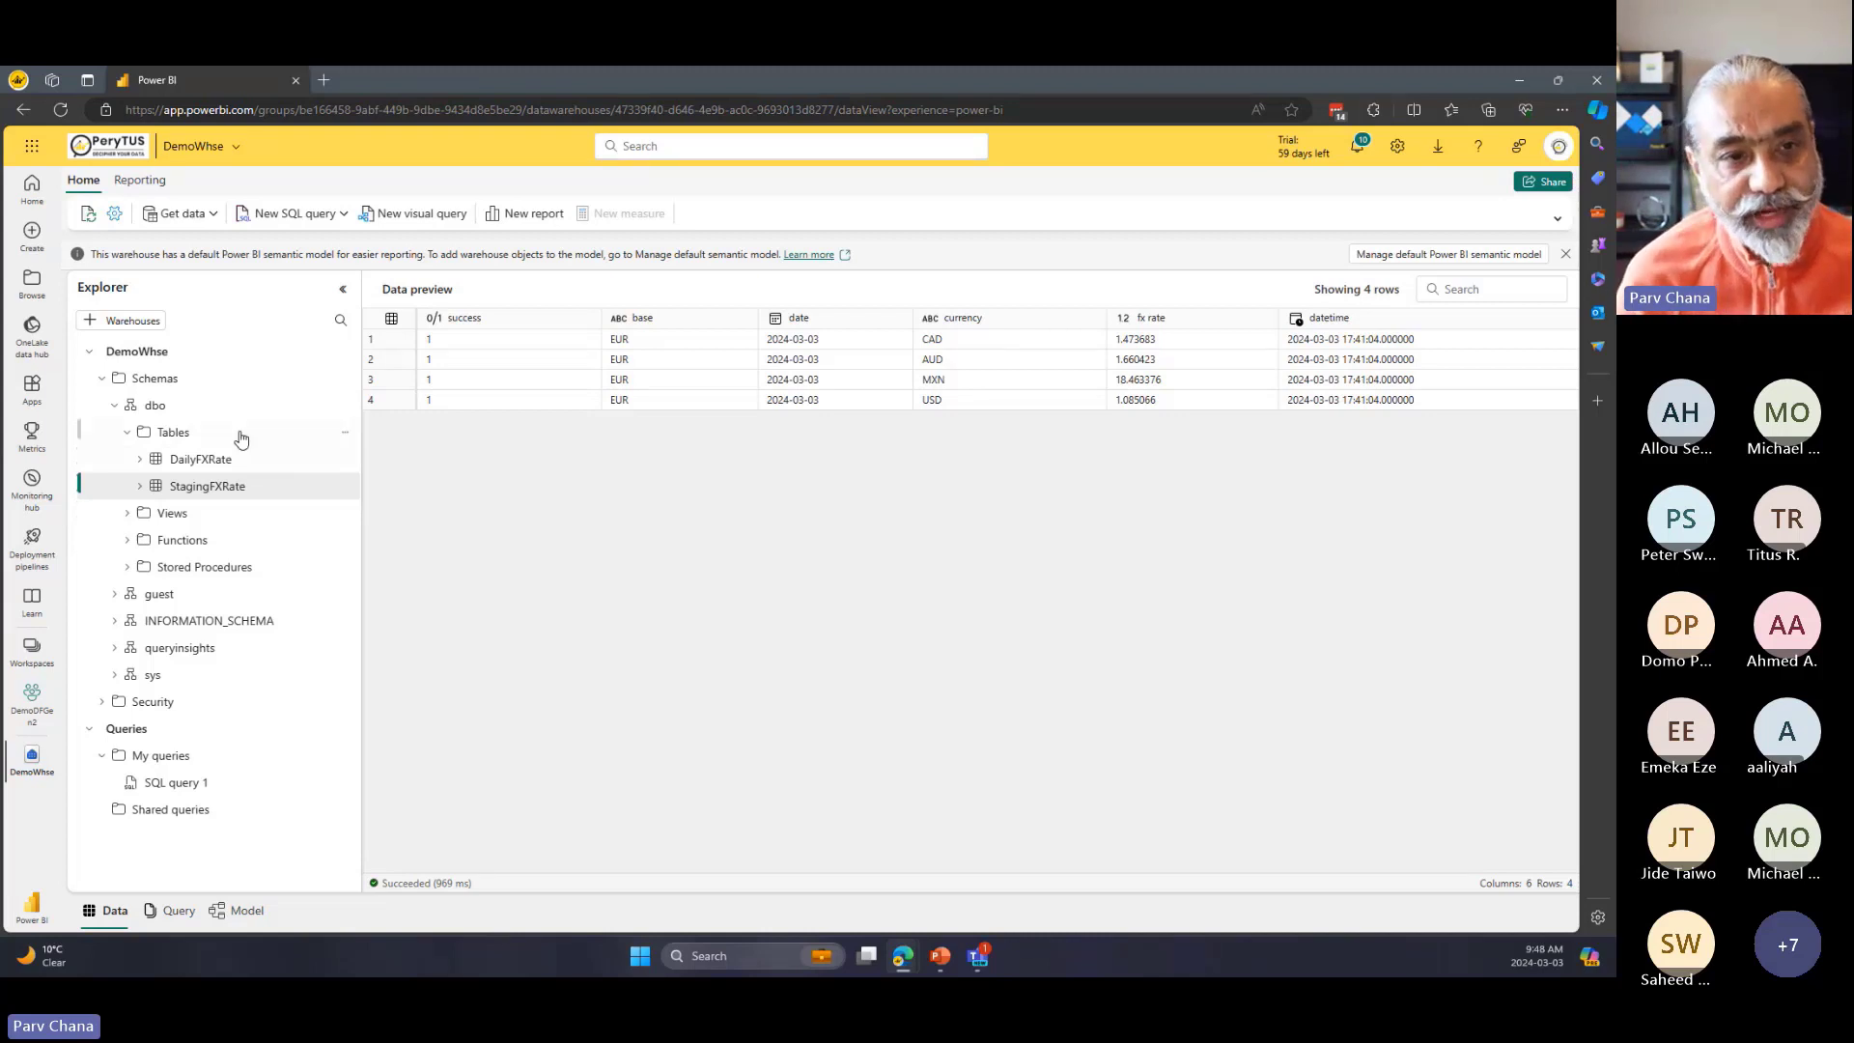
{"action": "left_click", "coordinate": [228, 486]}
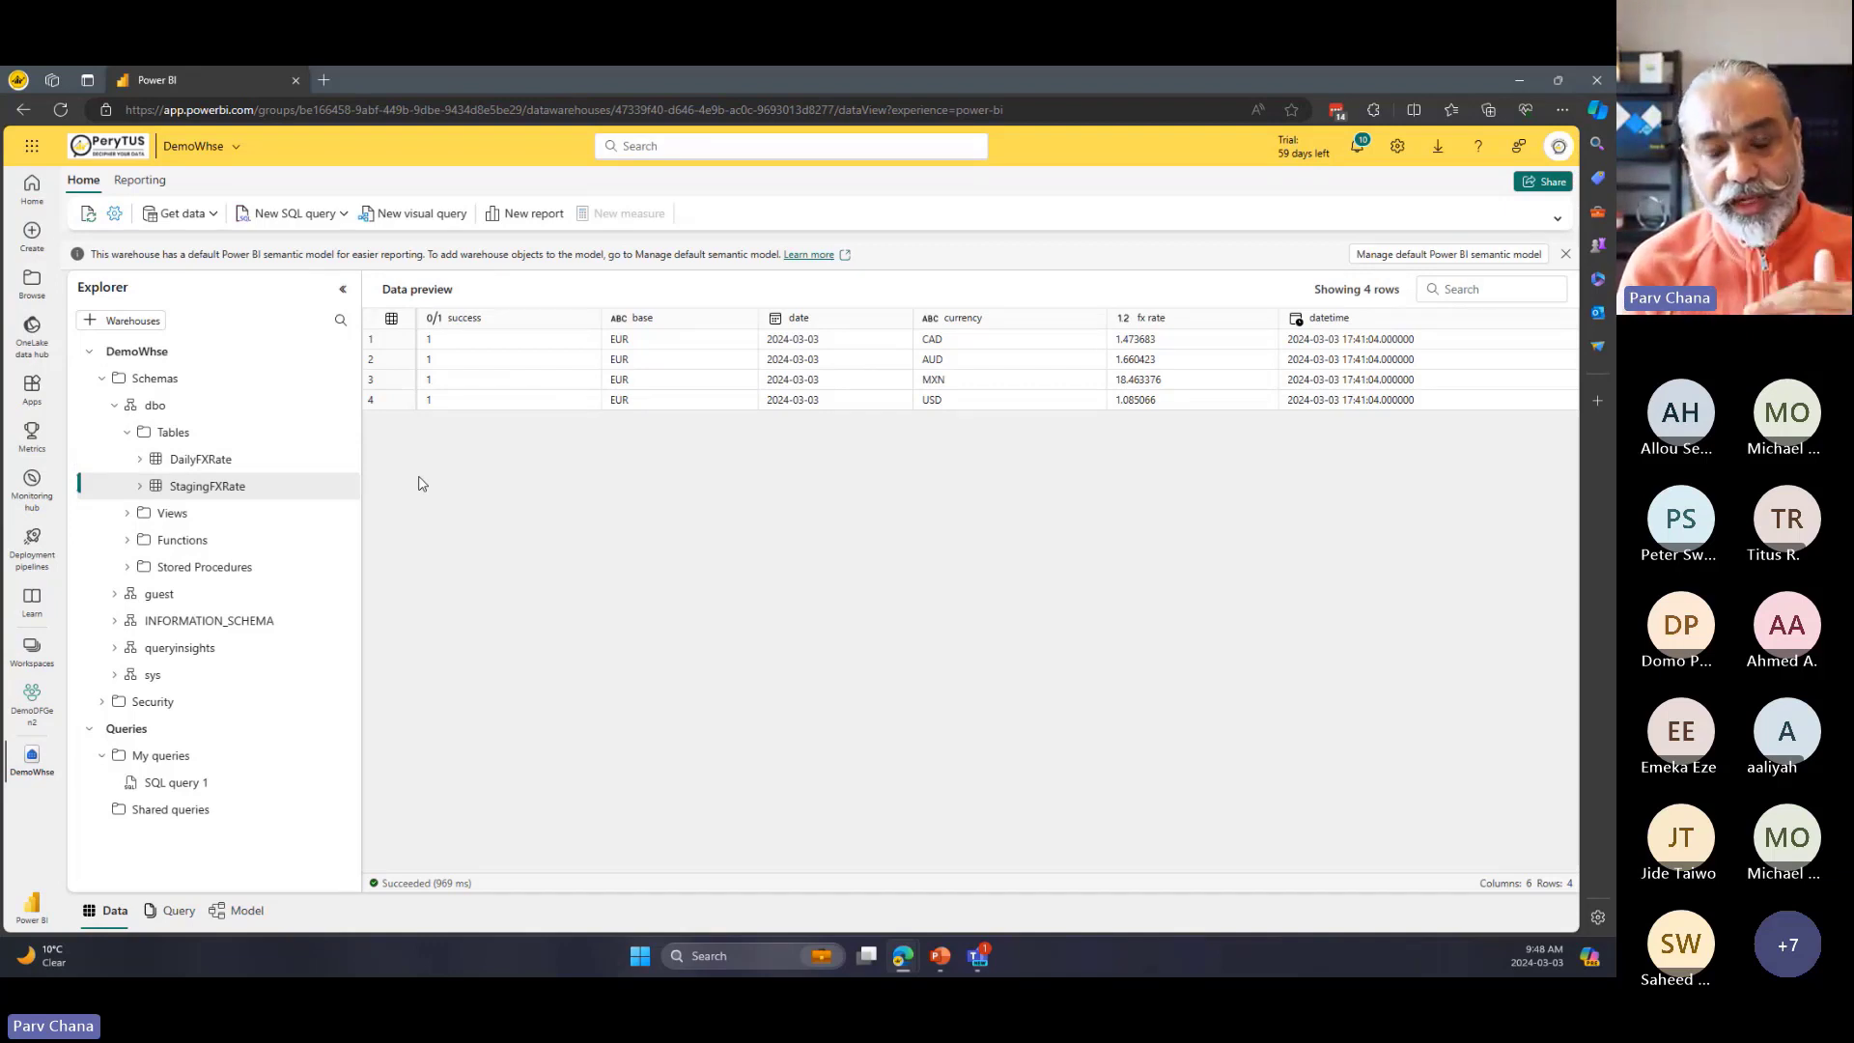
{"action": "left_click", "coordinate": [210, 460]}
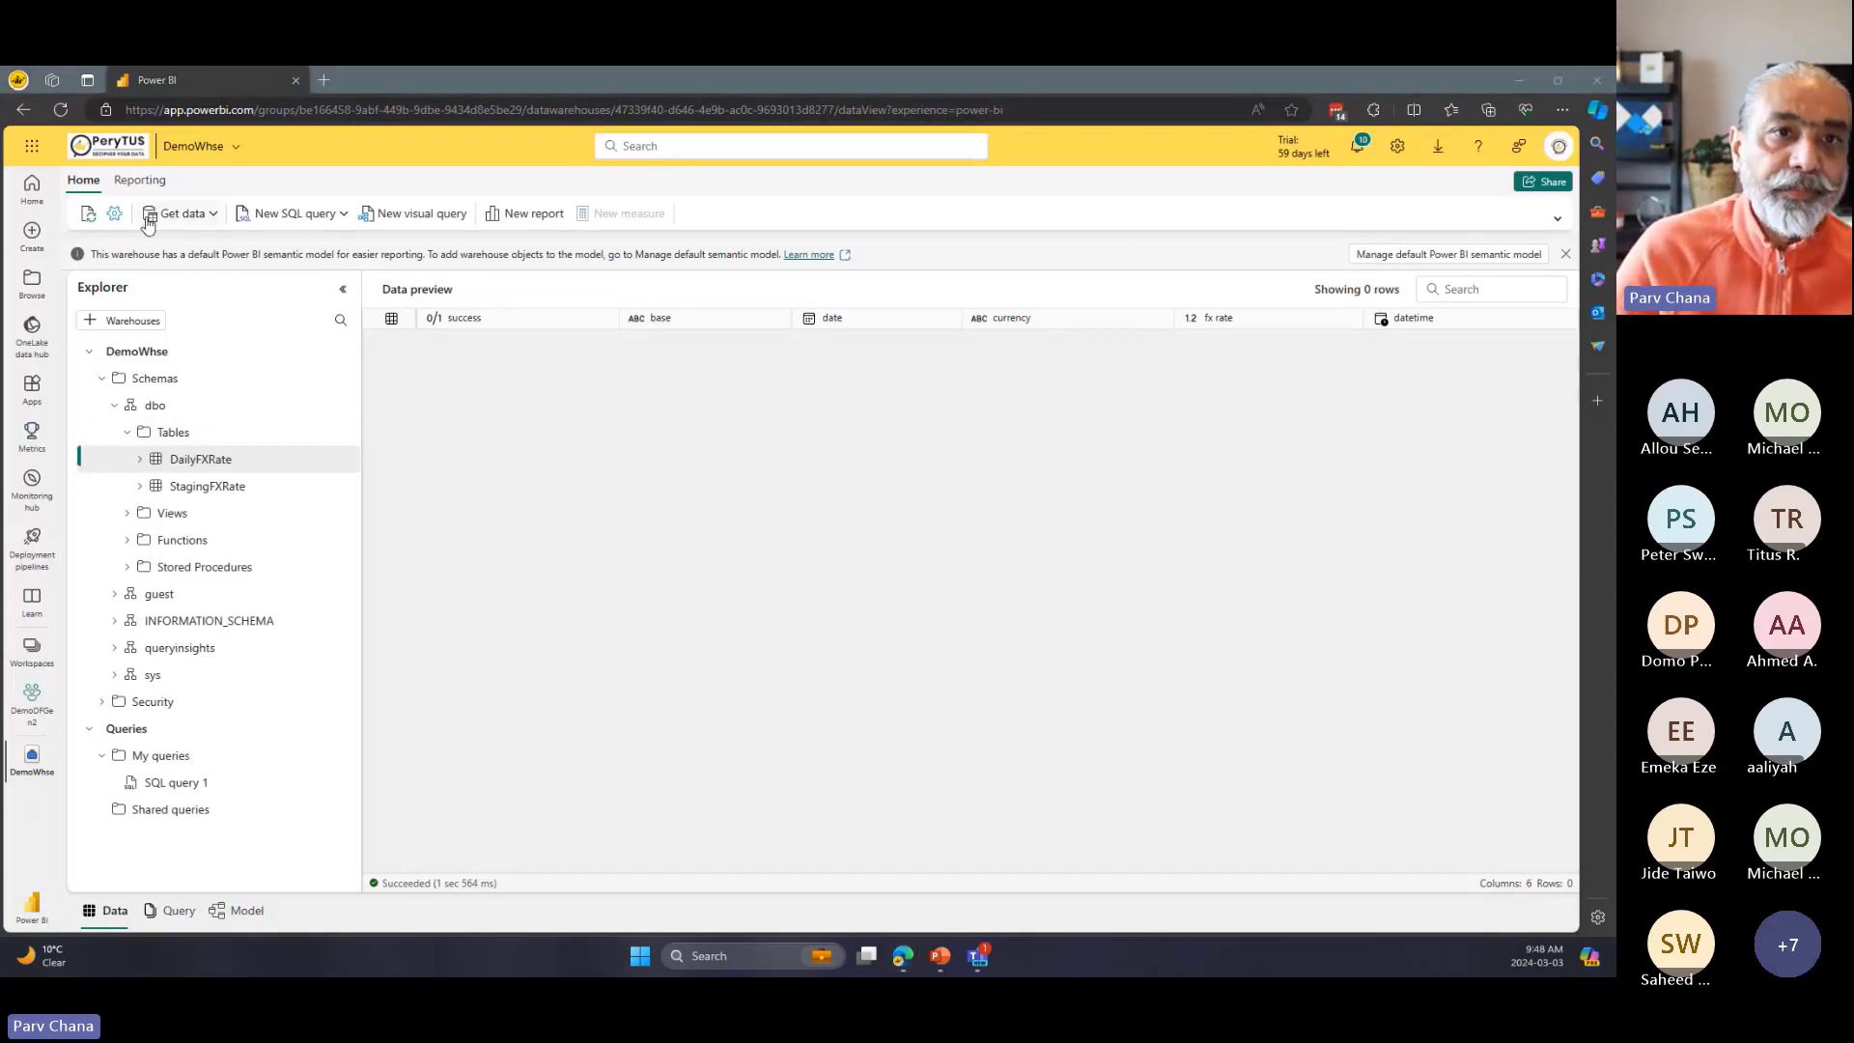
Create a new SQL query with a CREATE PROC script for [dbo].[sp_Upsert_ExchangeRate] that updates and inserts DailyFXRate records from StagingFXRate.
{"action": "left_click", "coordinate": [343, 214]}
{"action": "left_click", "coordinate": [290, 271]}
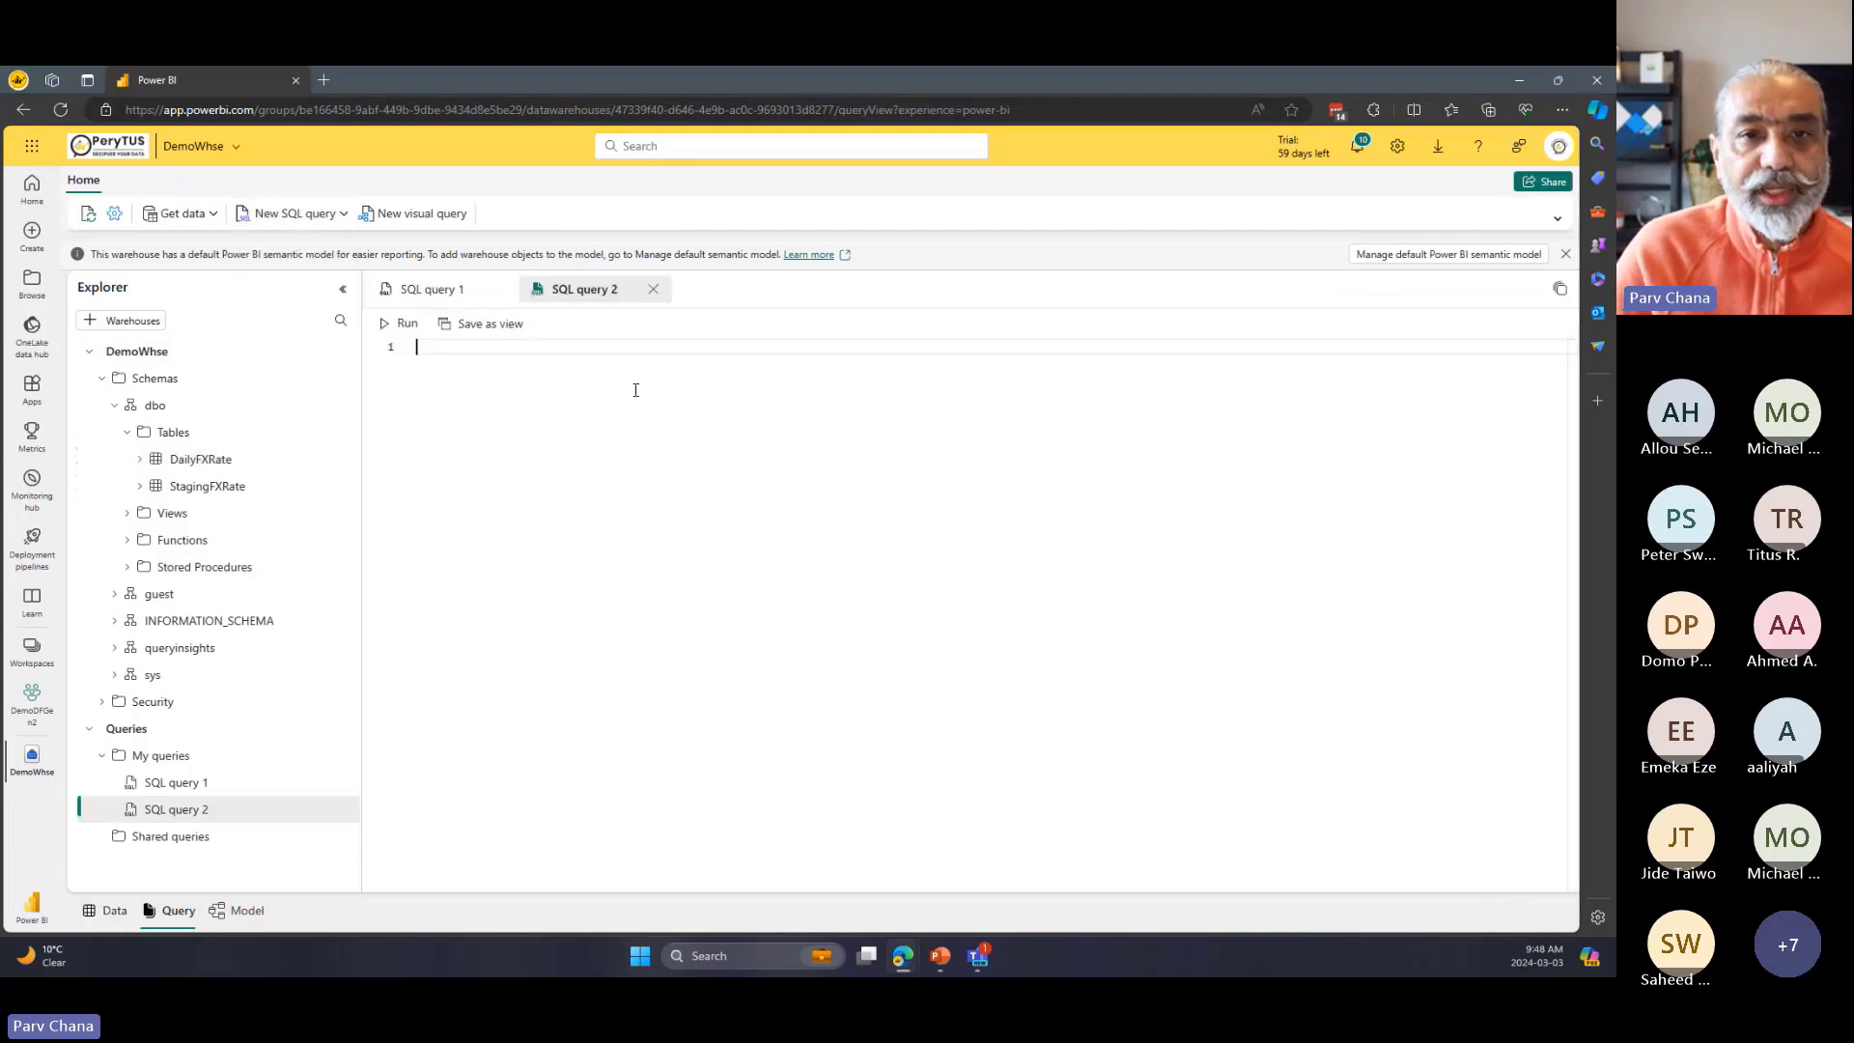
{"action": "type", "text": "CREATE PROC [dbo].[sp_Upsert_ExchangeRate] AS BEGIN --update fx rate if record already exists     Update target     Set         [fx rate] = source.[fx rate],         [datetime] = source.[datetime]     From dbo.[DailyFXRate] target     Join dbo.[StagingFXRate] source         on source.[date] = target.[date]         and source.[base] = target.[base]         and source.[currency] = target.[currency]      --insert new records     Insert Into dbo.[DailyFXRate]     Select source.[success],source.[base],source.[date],source.[currency],source.[fx rate],source.[datetime]     From dbo.[StagingFXRate] source     Left Join dbo.[DailyFXRate] as target         on source.[date] = target.[date]         and source.[base] = target.[base]         and source.[currency] = target.[currency]     Where target.[date] is null END"}
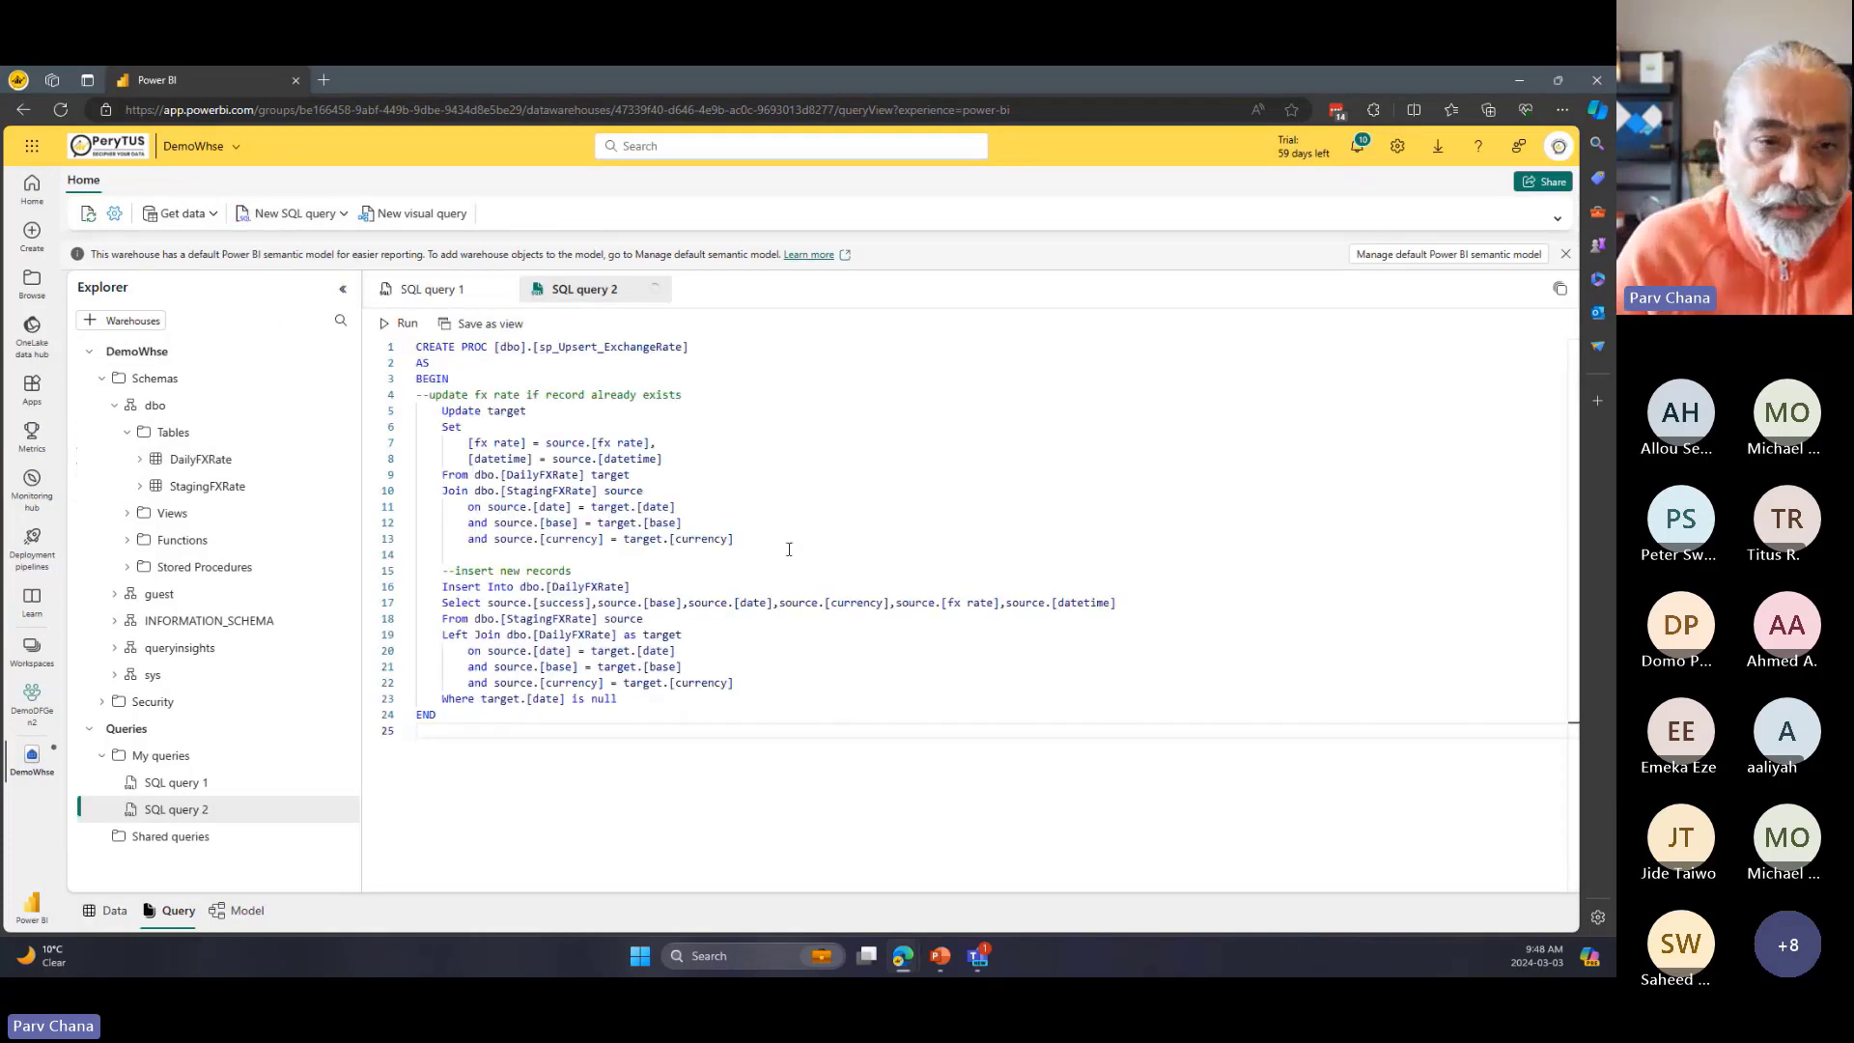
{"action": "left_click_drag", "start_coordinate": [416, 347], "coordinate": [770, 720]}
{"action": "left_click", "coordinate": [710, 726]}
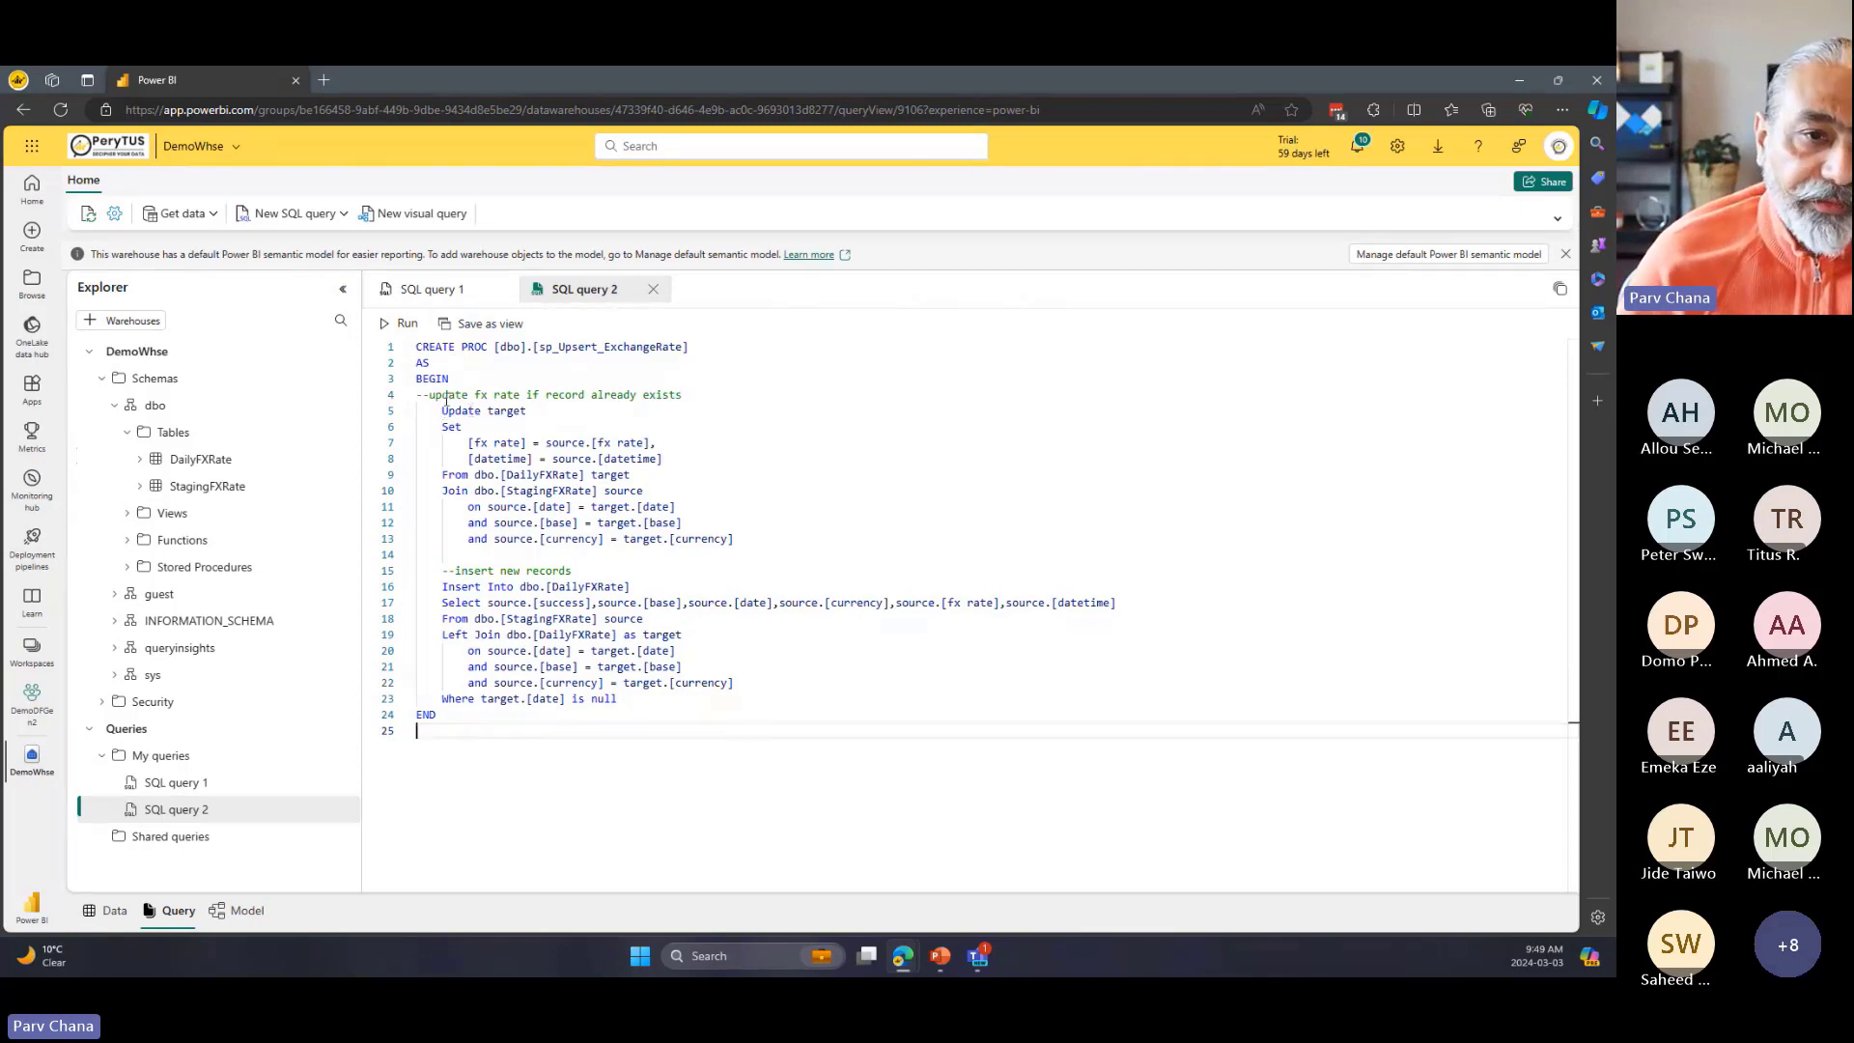
Review the update and insert sections, run the script to create sp_Upsert_ExchangeRate, and find it among the dbo stored procedures.
{"action": "left_click_drag", "start_coordinate": [447, 398], "coordinate": [526, 431]}
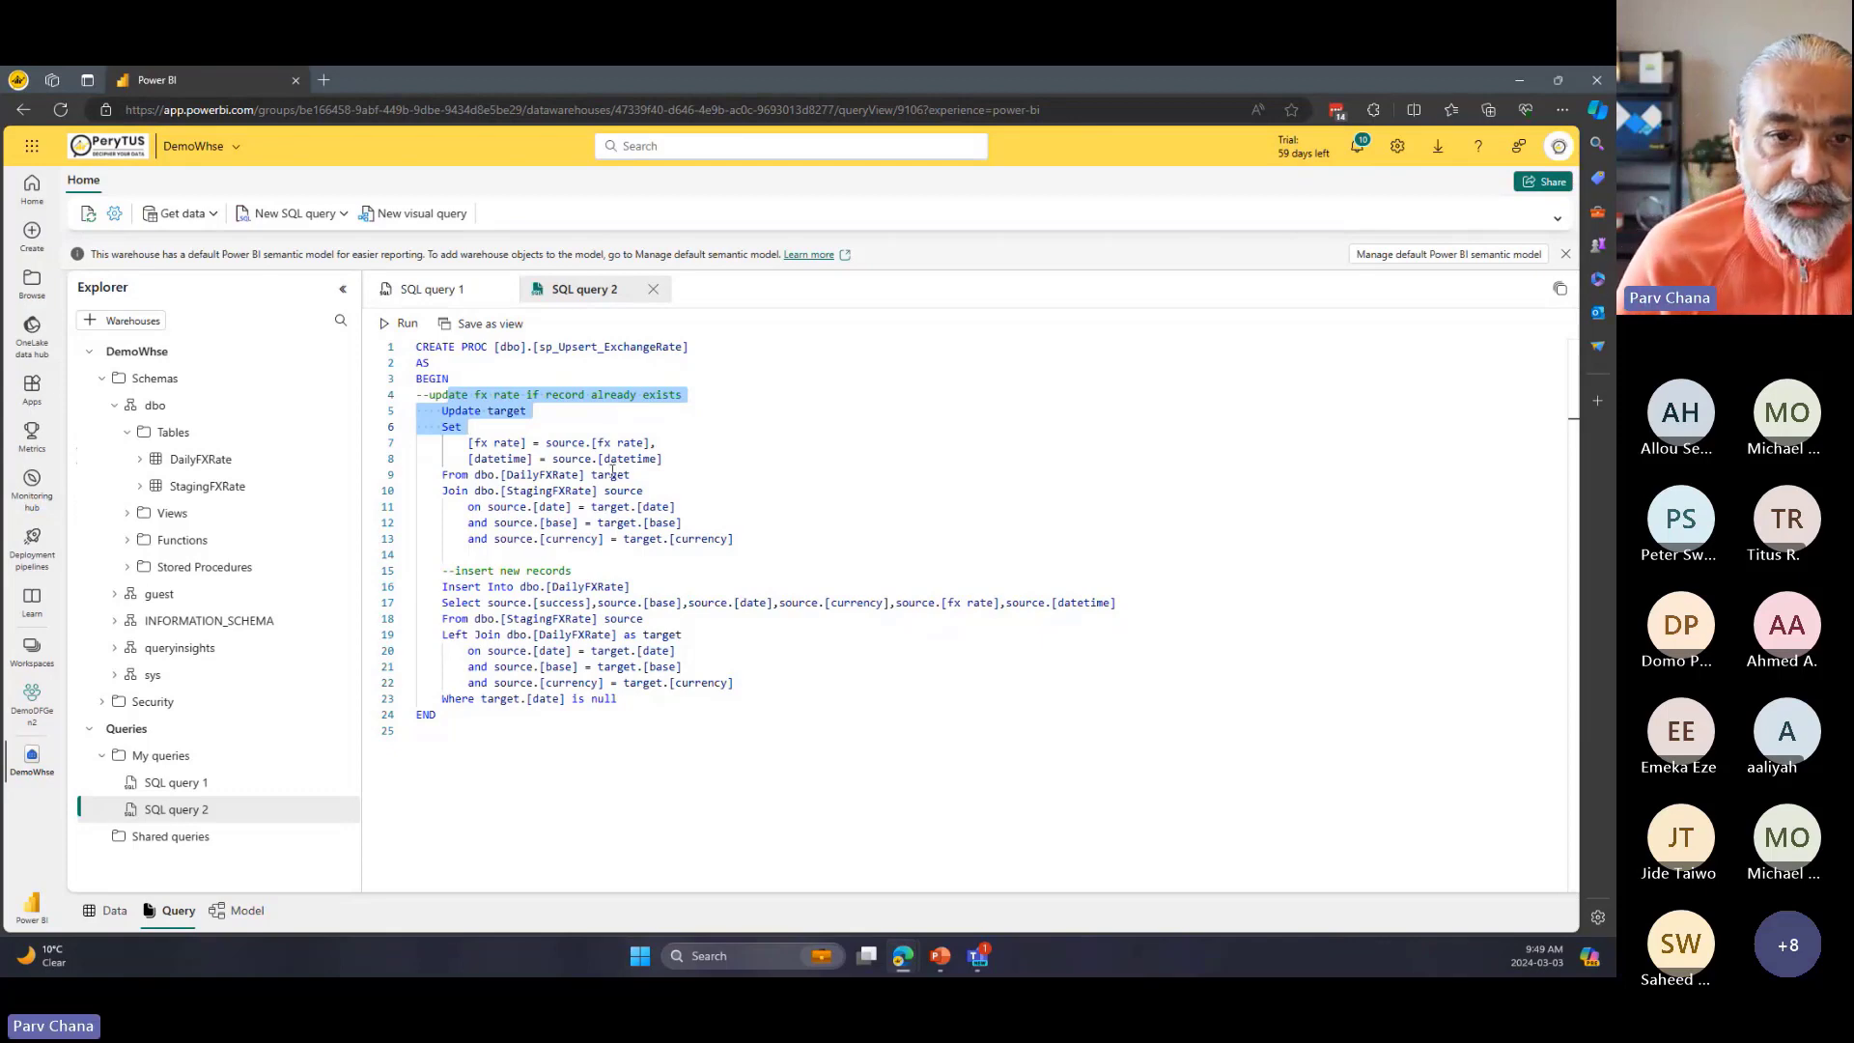
{"action": "left_click_drag", "start_coordinate": [431, 570], "coordinate": [702, 683]}
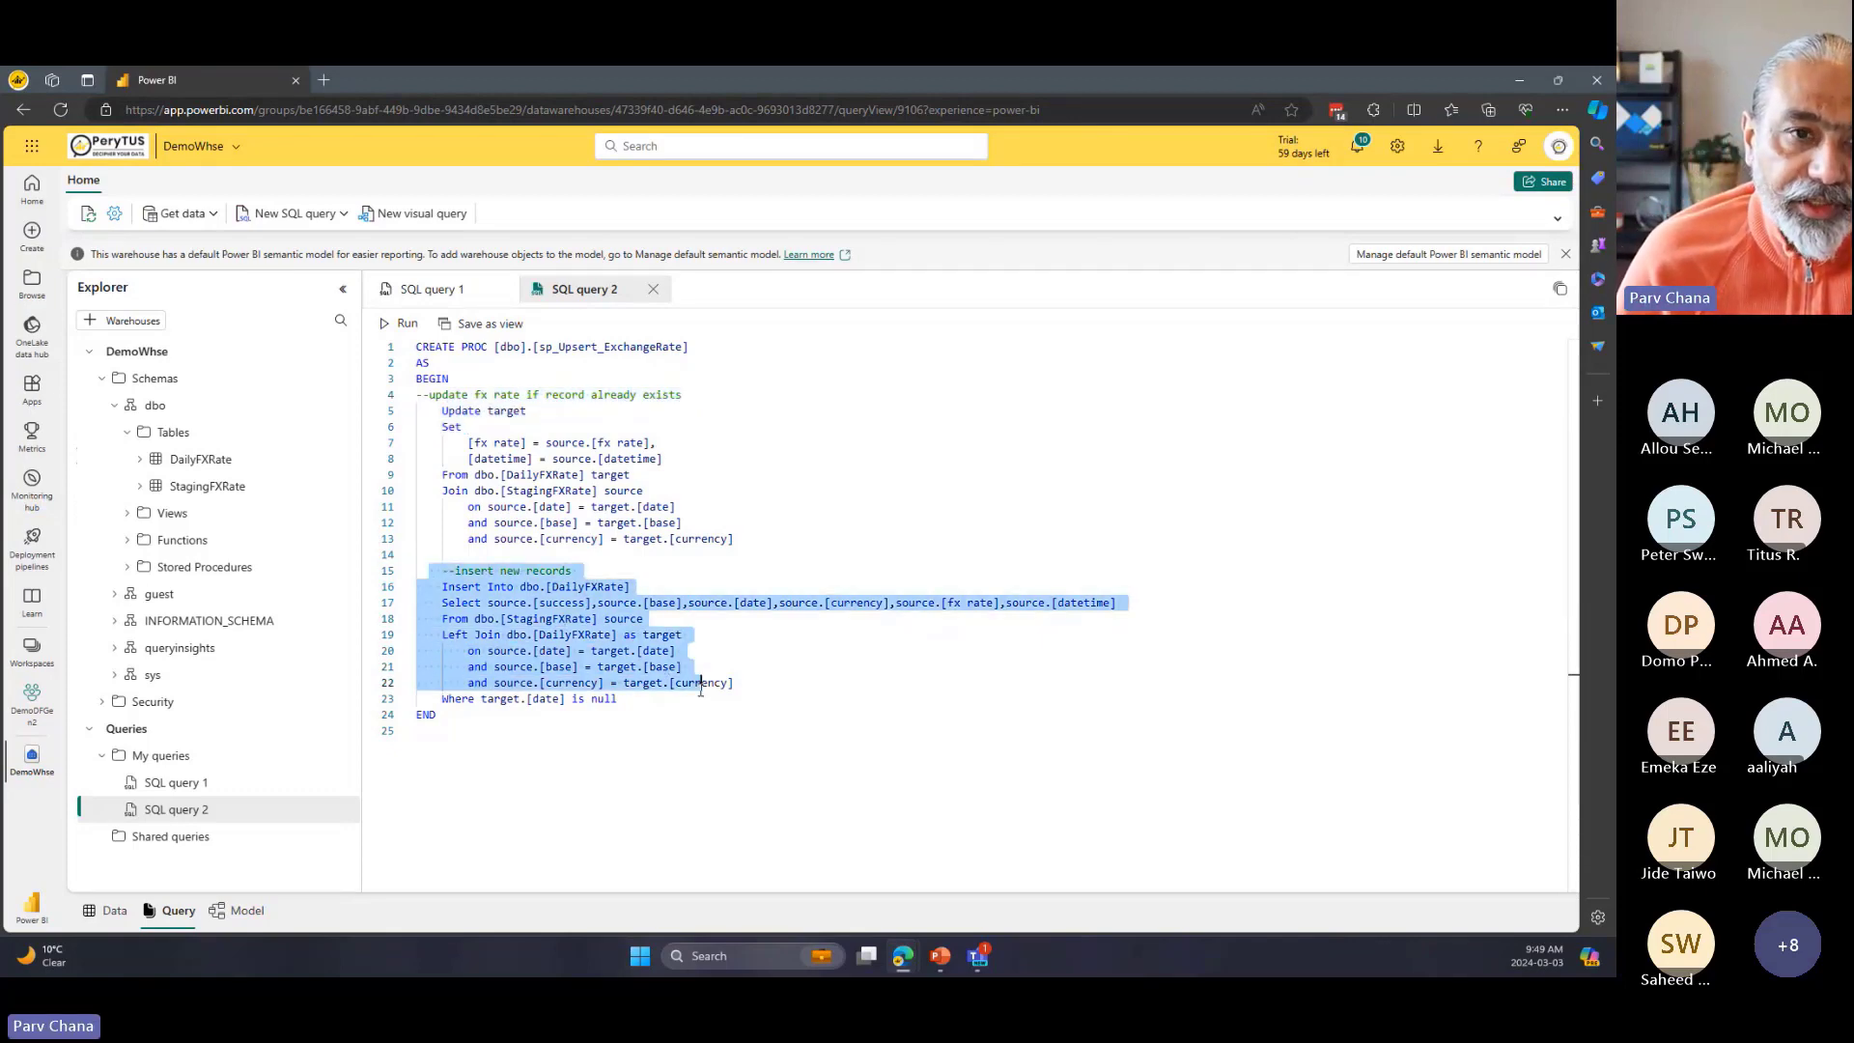
{"action": "left_click", "coordinate": [844, 437]}
{"action": "left_click", "coordinate": [402, 324]}
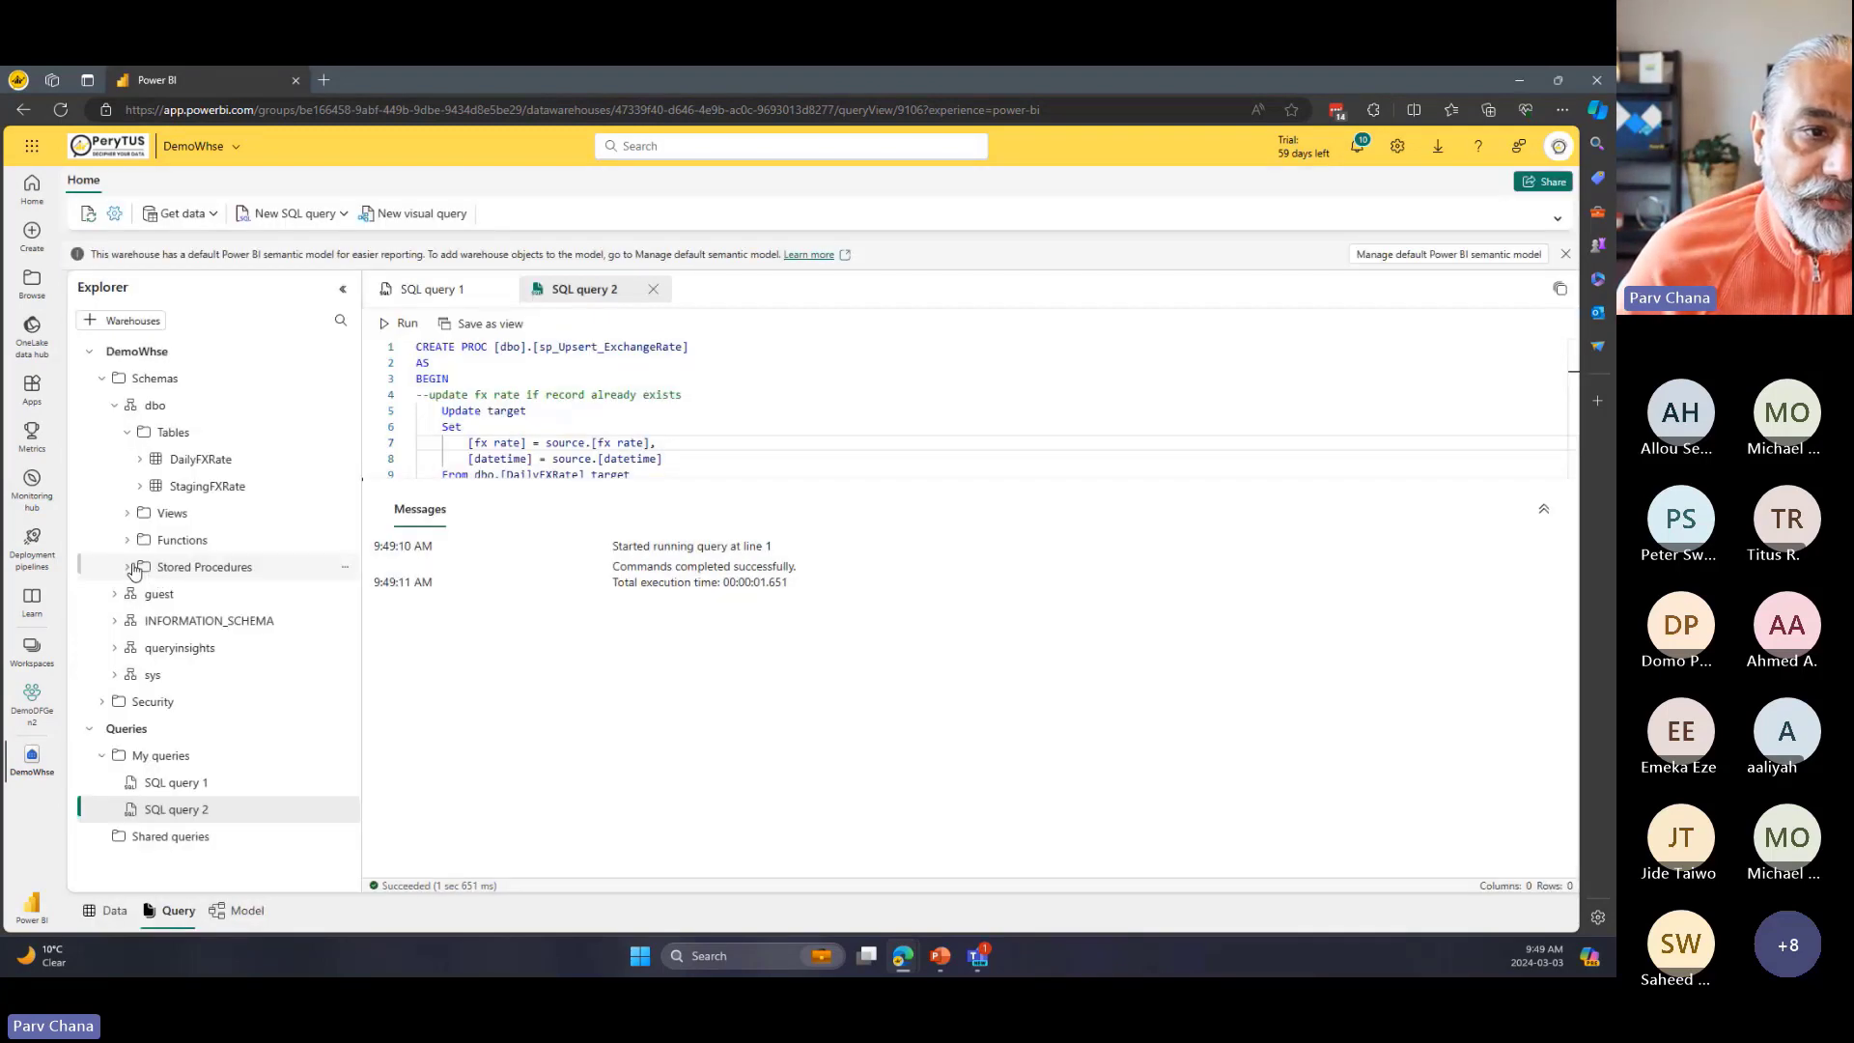
{"action": "left_click", "coordinate": [144, 569]}
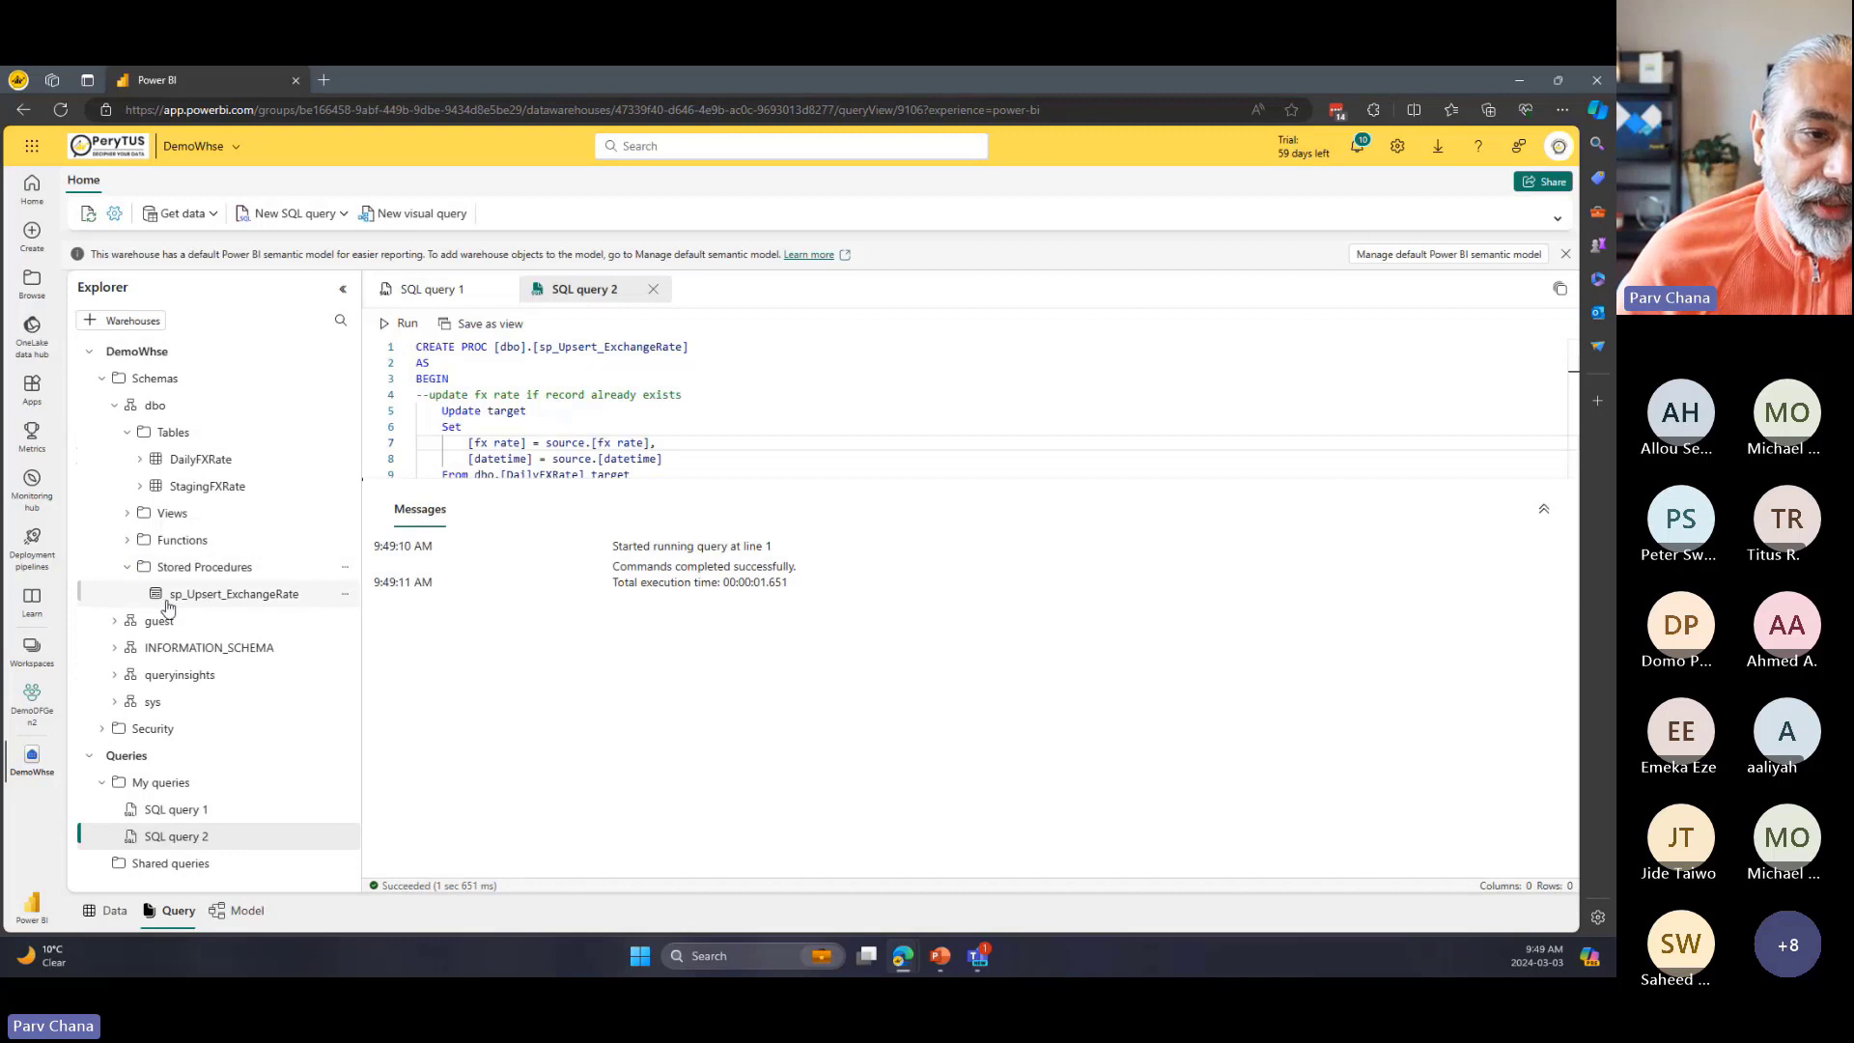
{"action": "left_click", "coordinate": [251, 595]}
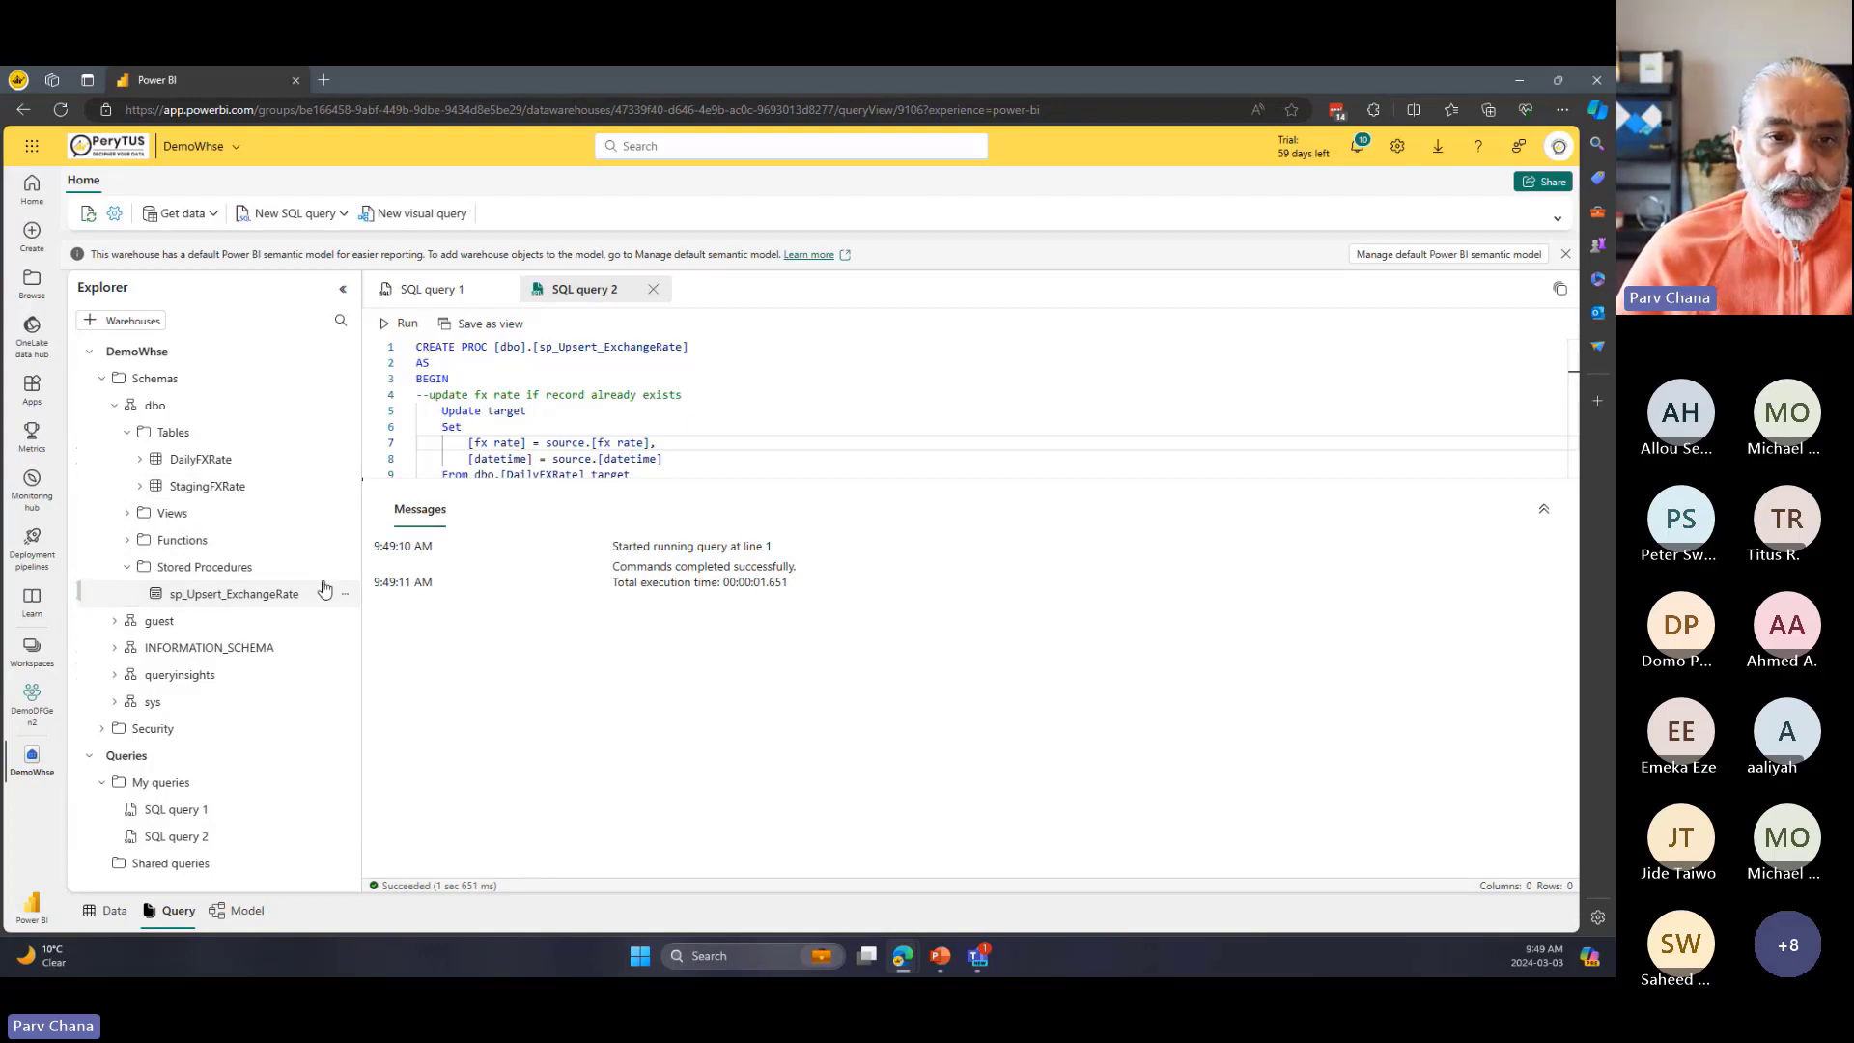
{"action": "scroll", "coordinate": [657, 401], "scroll_direction": "down", "scroll_amount": 3}
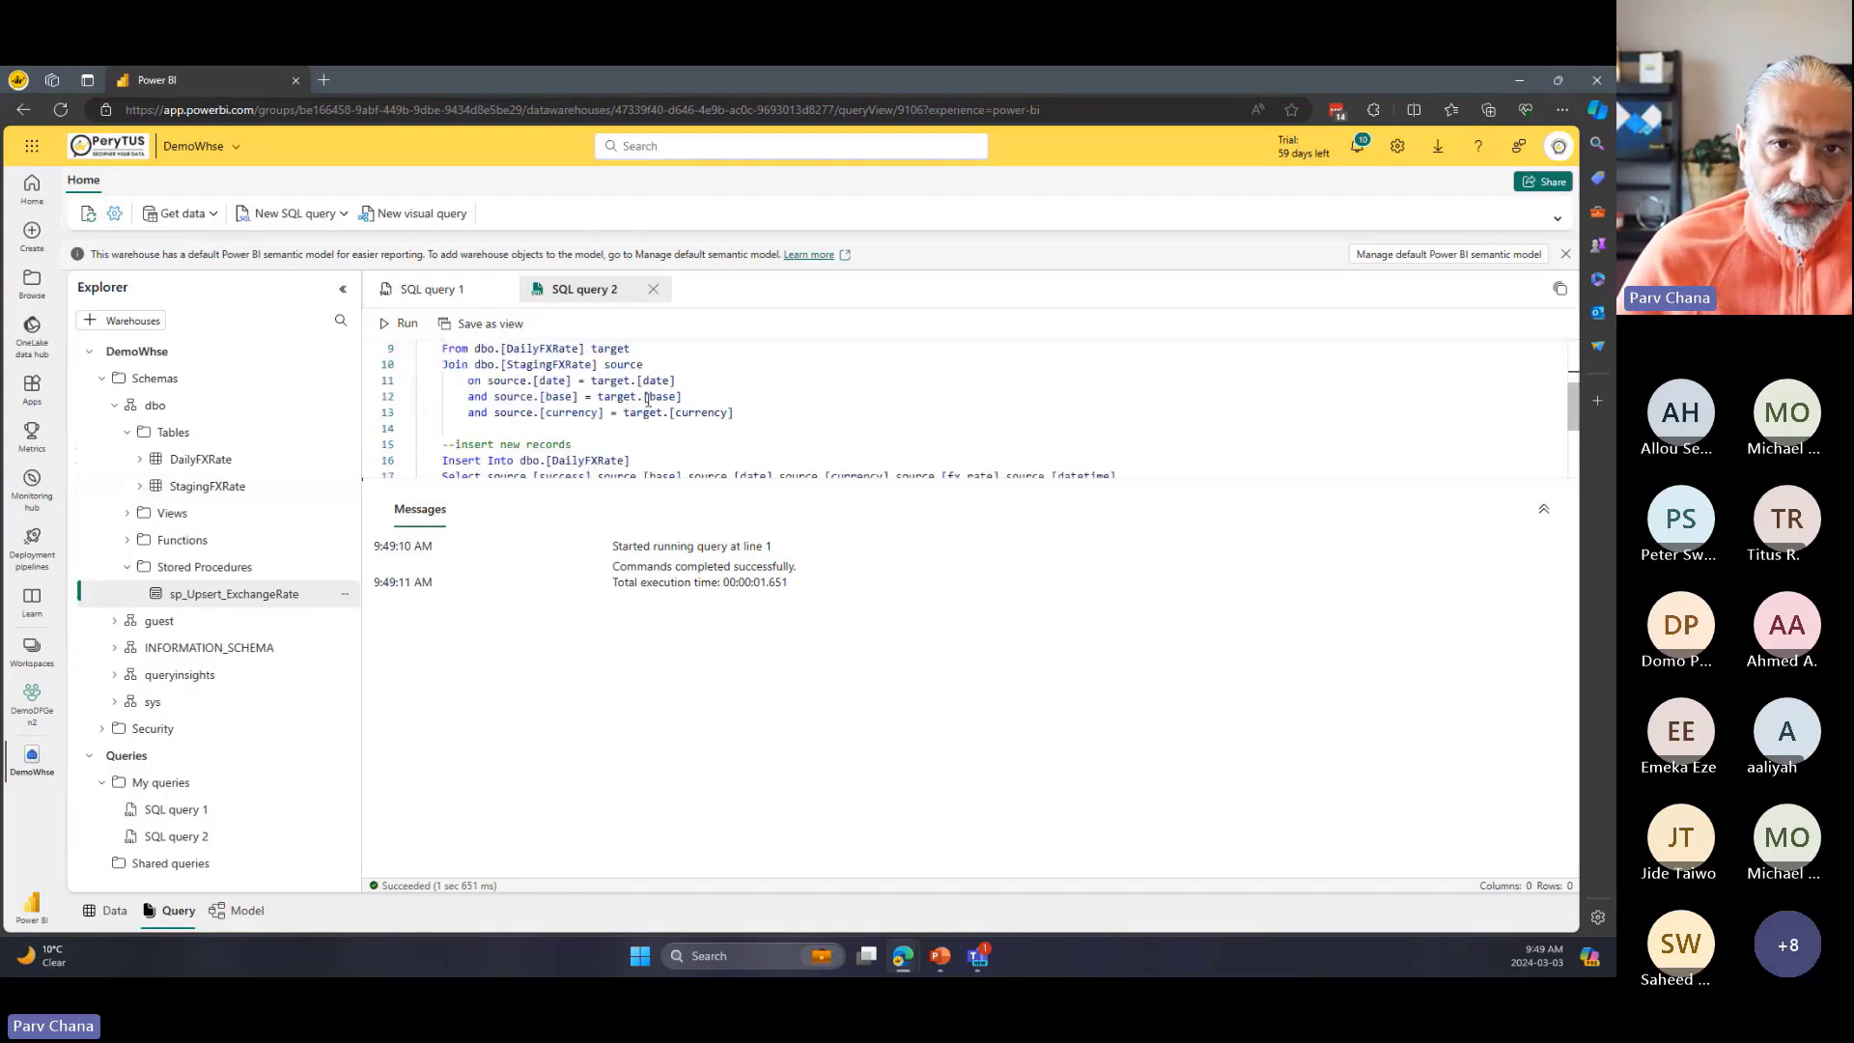
Close SQL query 2 and rerun "Select * from DailyFXRate" in SQL query 1.
{"action": "left_click", "coordinate": [653, 289]}
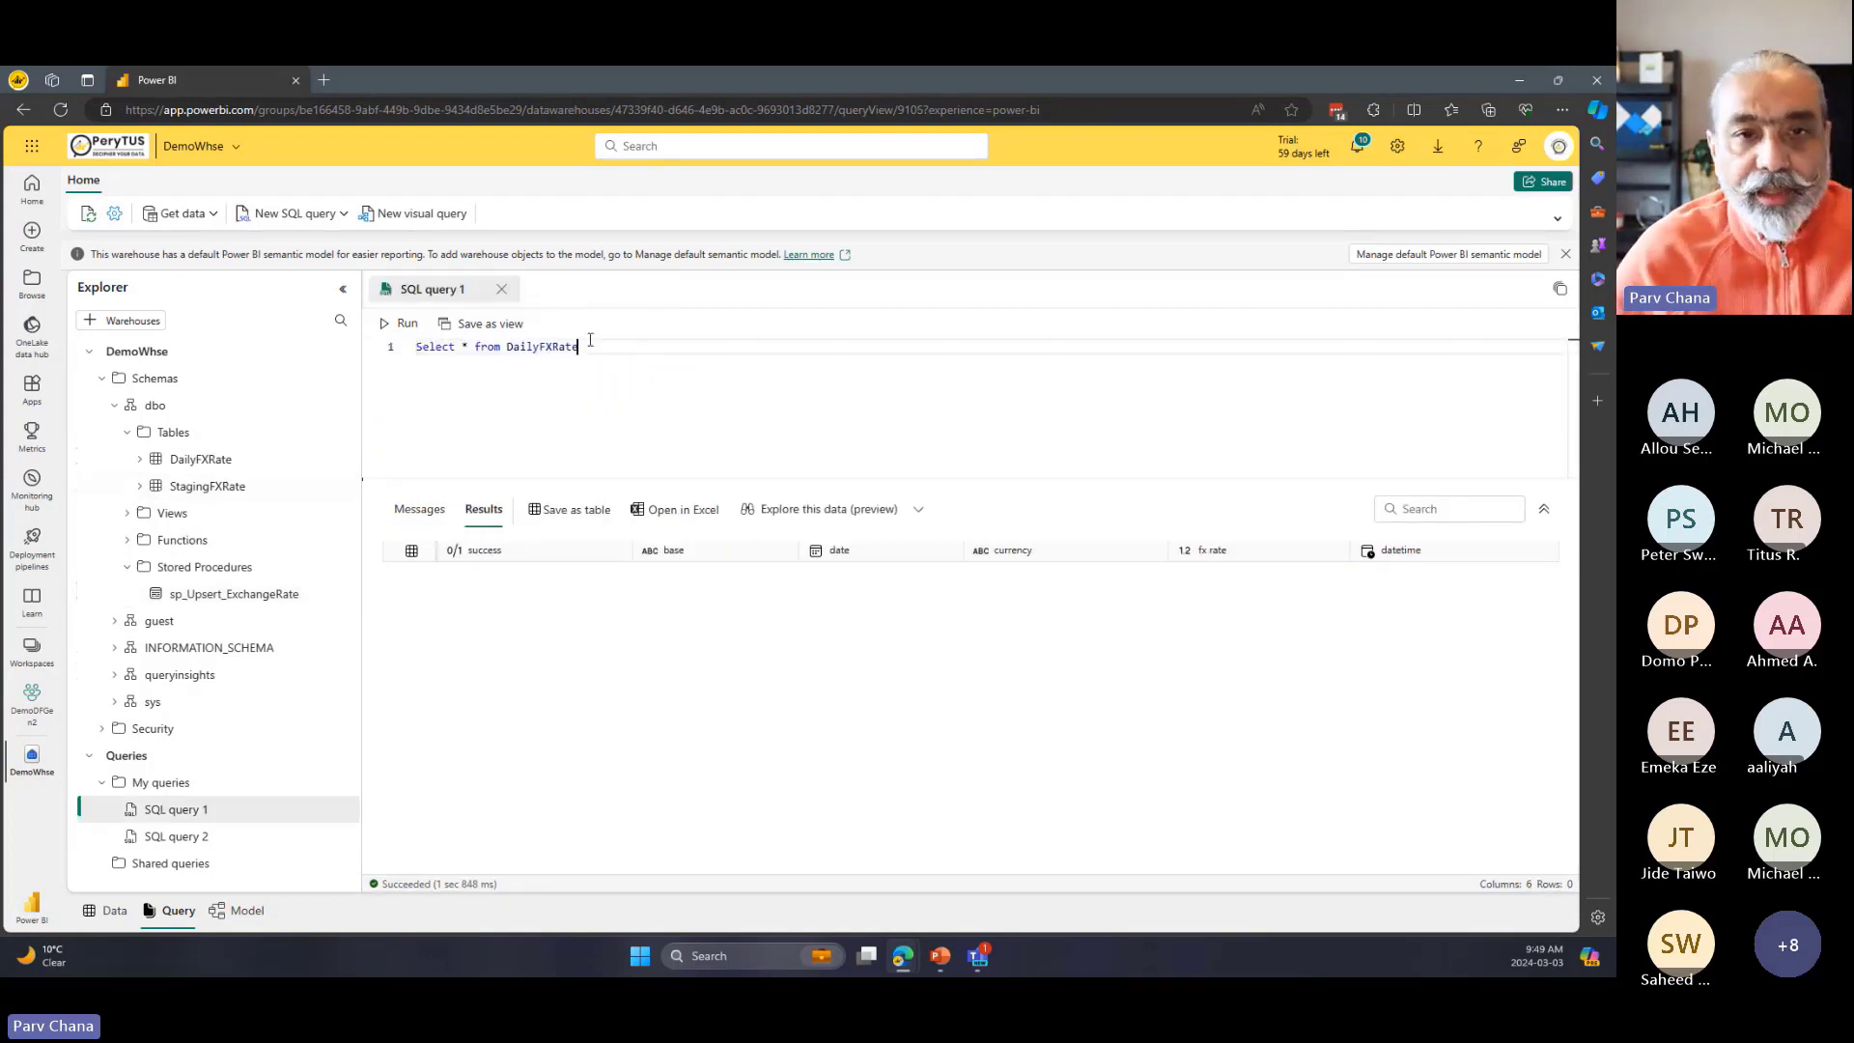
{"action": "left_click", "coordinate": [408, 324]}
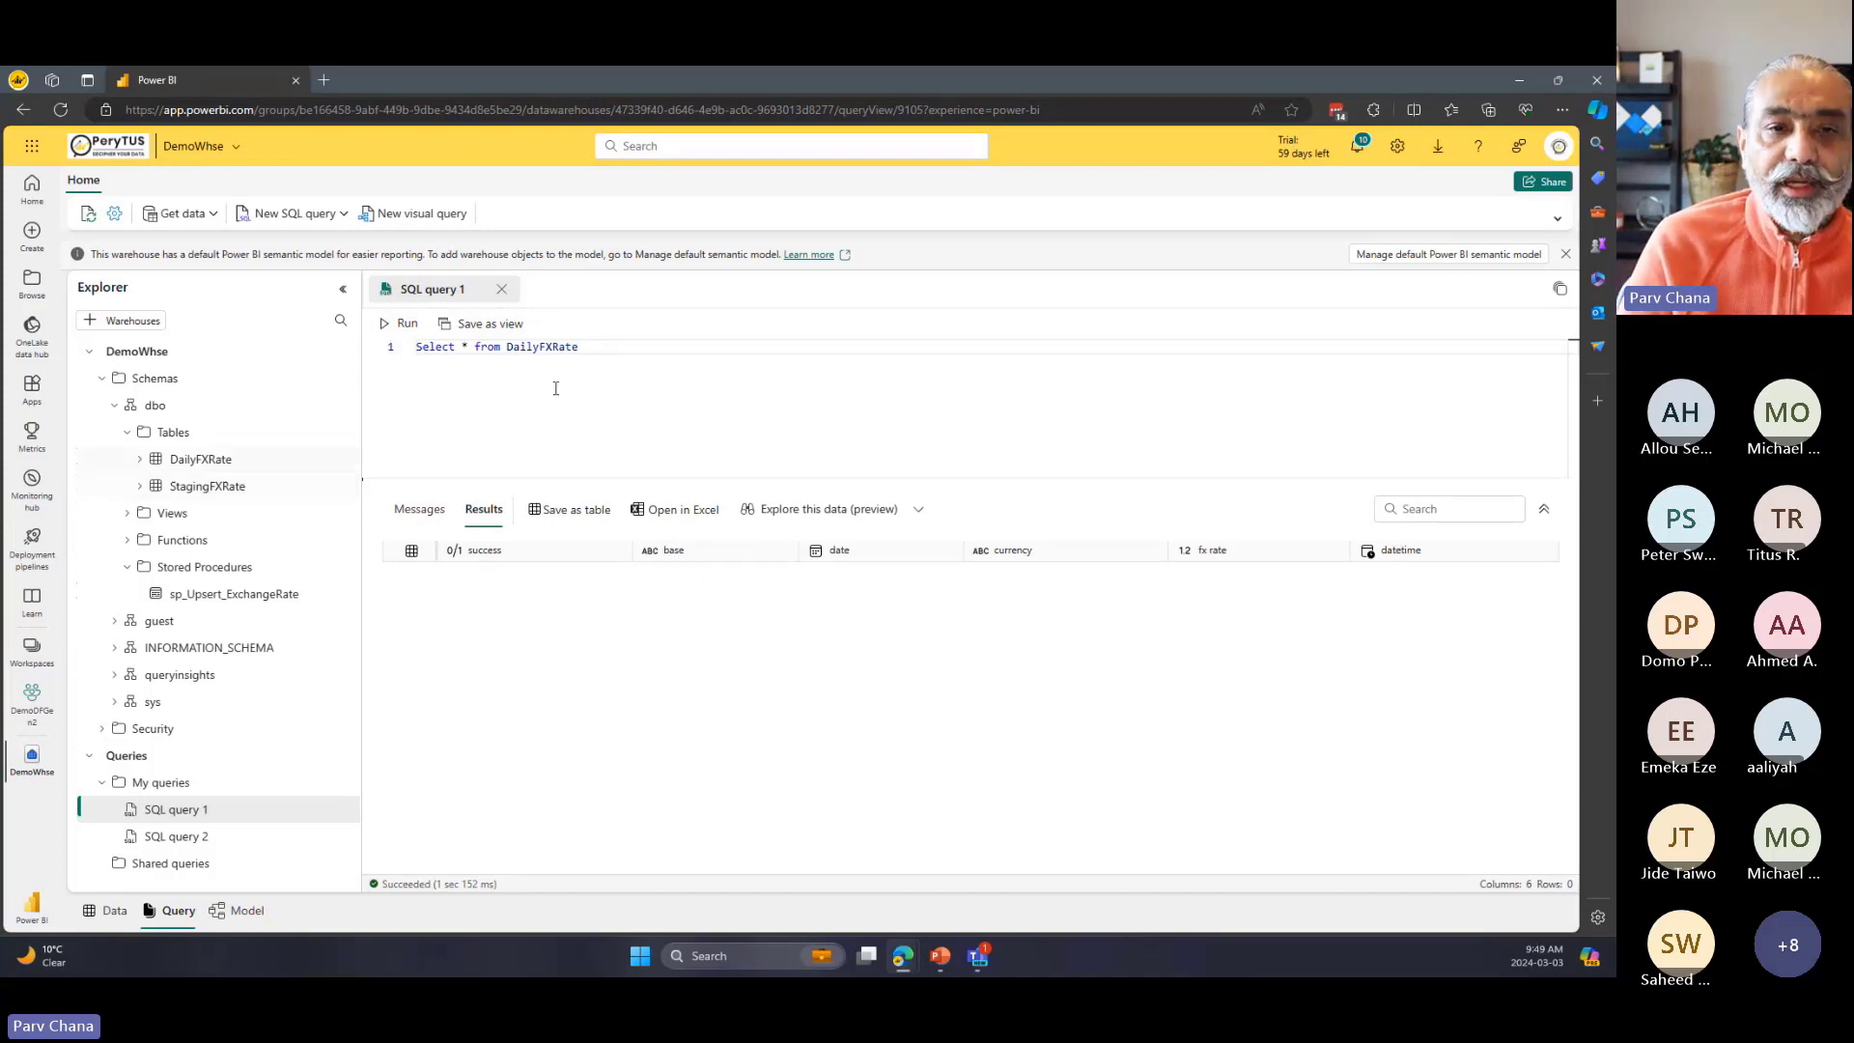
{"action": "left_click_drag", "start_coordinate": [598, 350], "coordinate": [366, 345]}
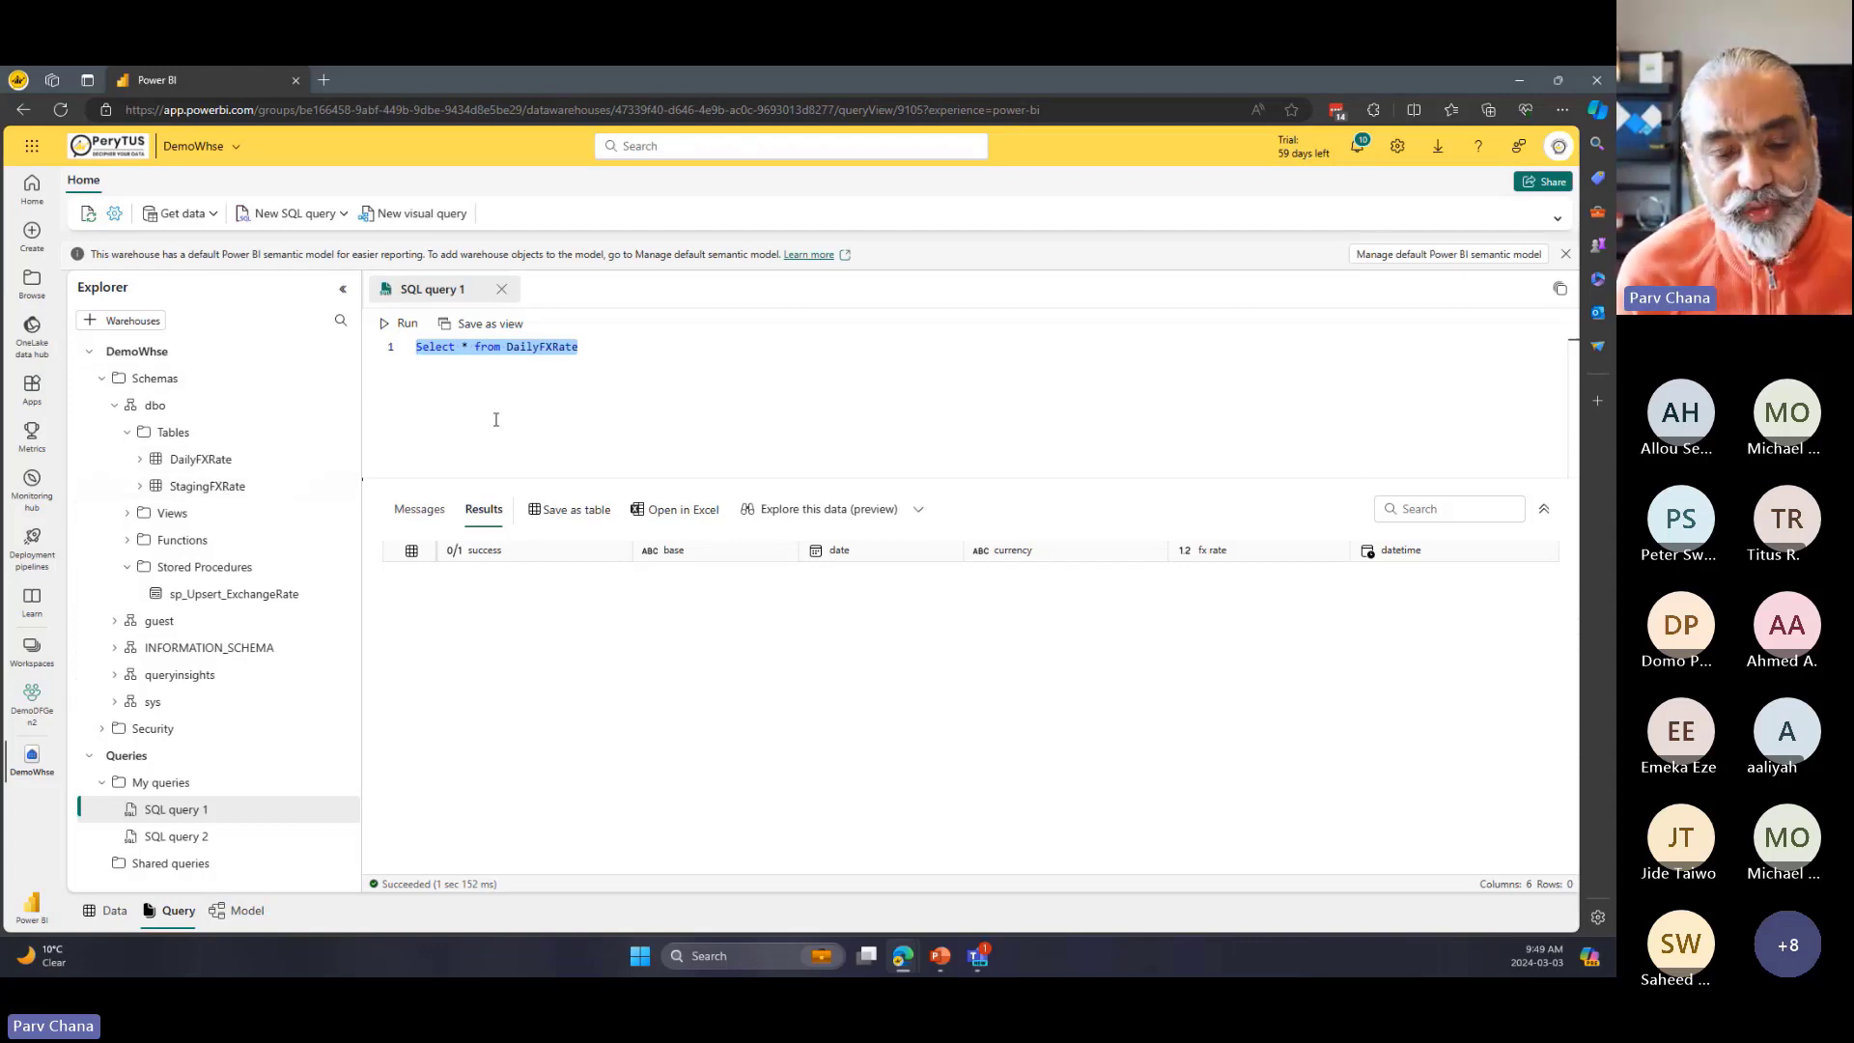
{"action": "mouse_move", "coordinate": [538, 354]}
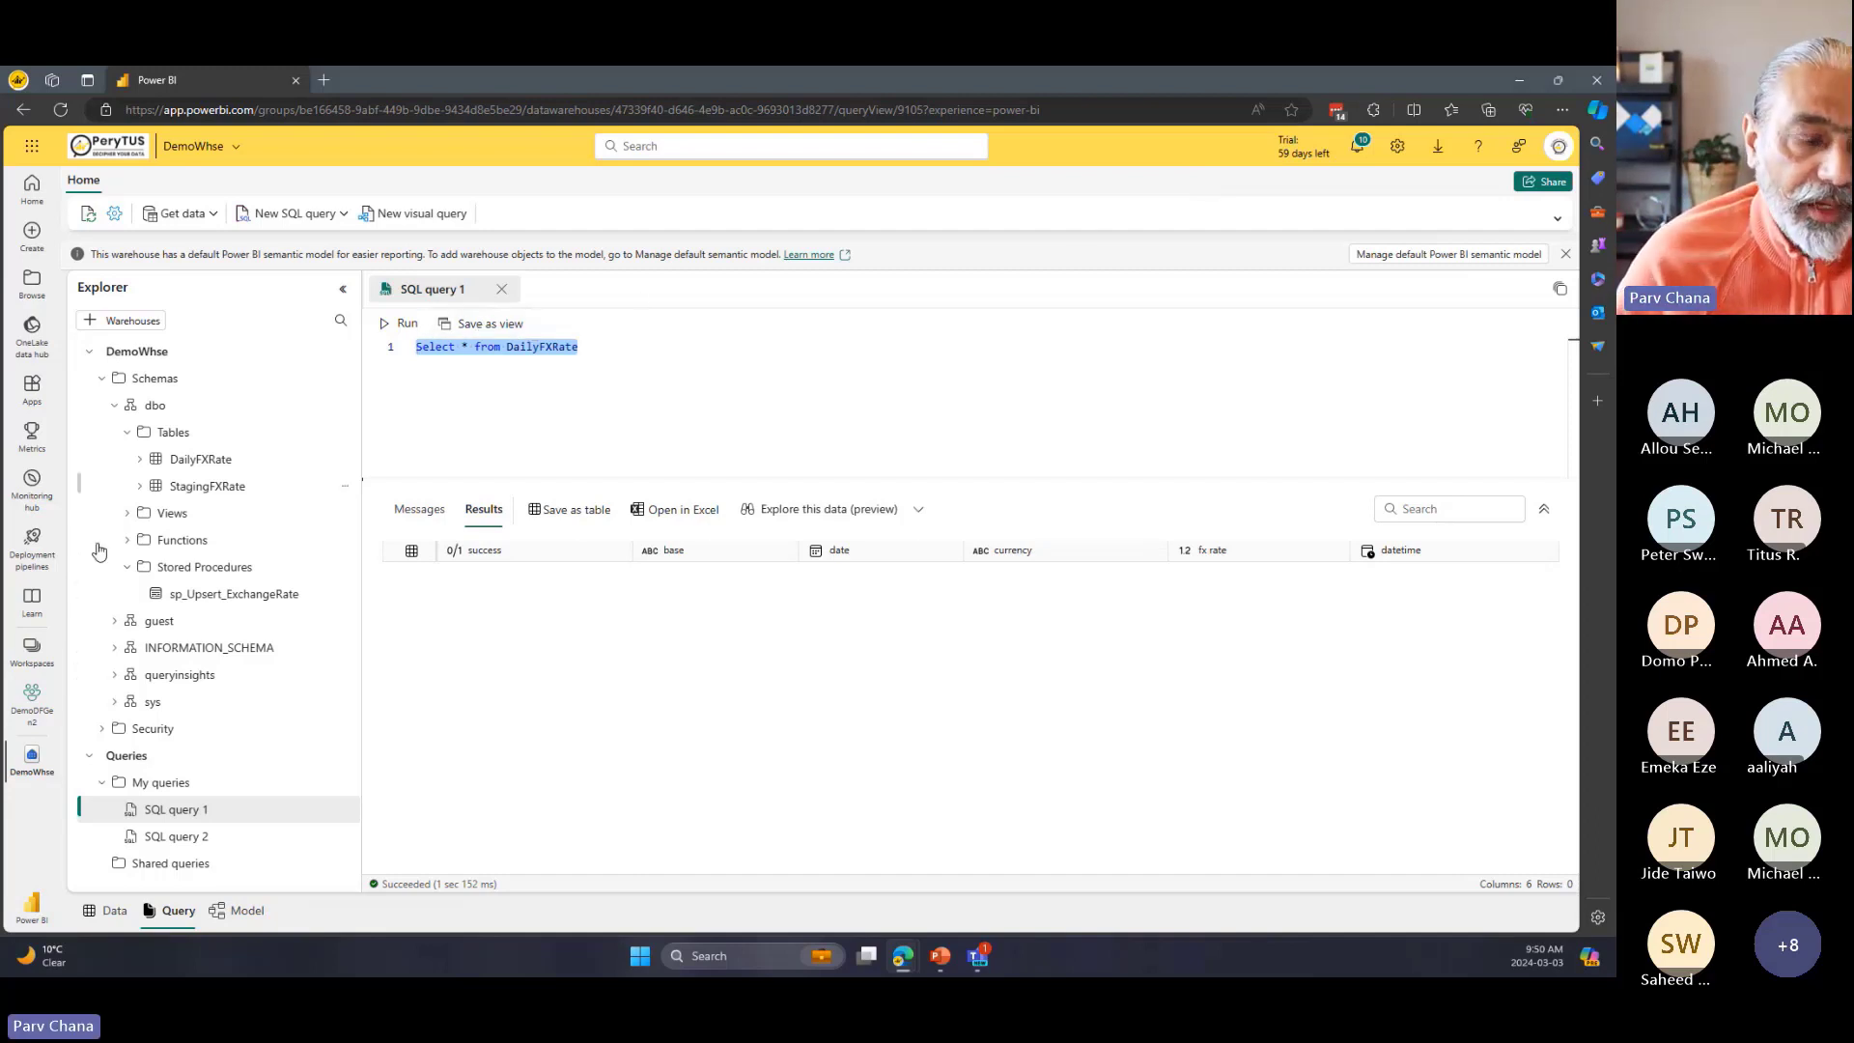
Create a data pipeline named pipeline3 in the DemoDFGen2 workspace and add a Dataflow activity to it.
{"action": "left_click", "coordinate": [32, 698]}
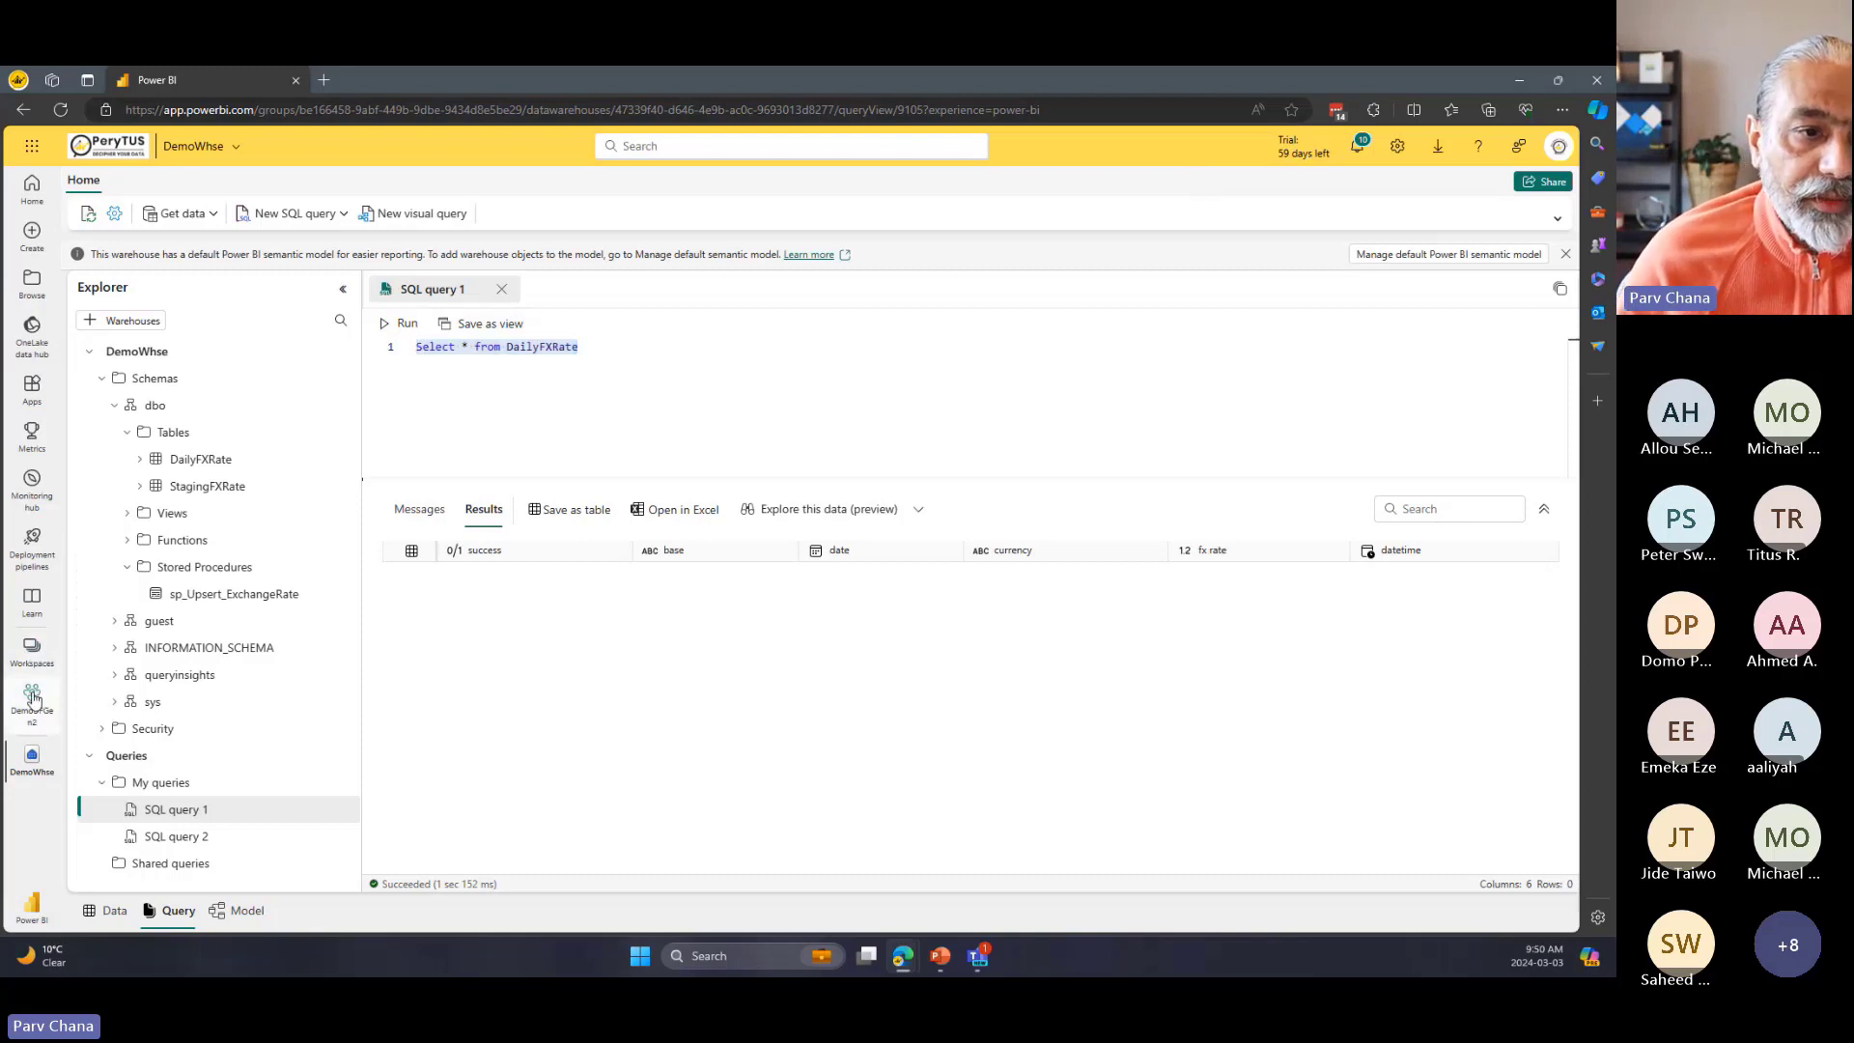
{"action": "left_click", "coordinate": [130, 230]}
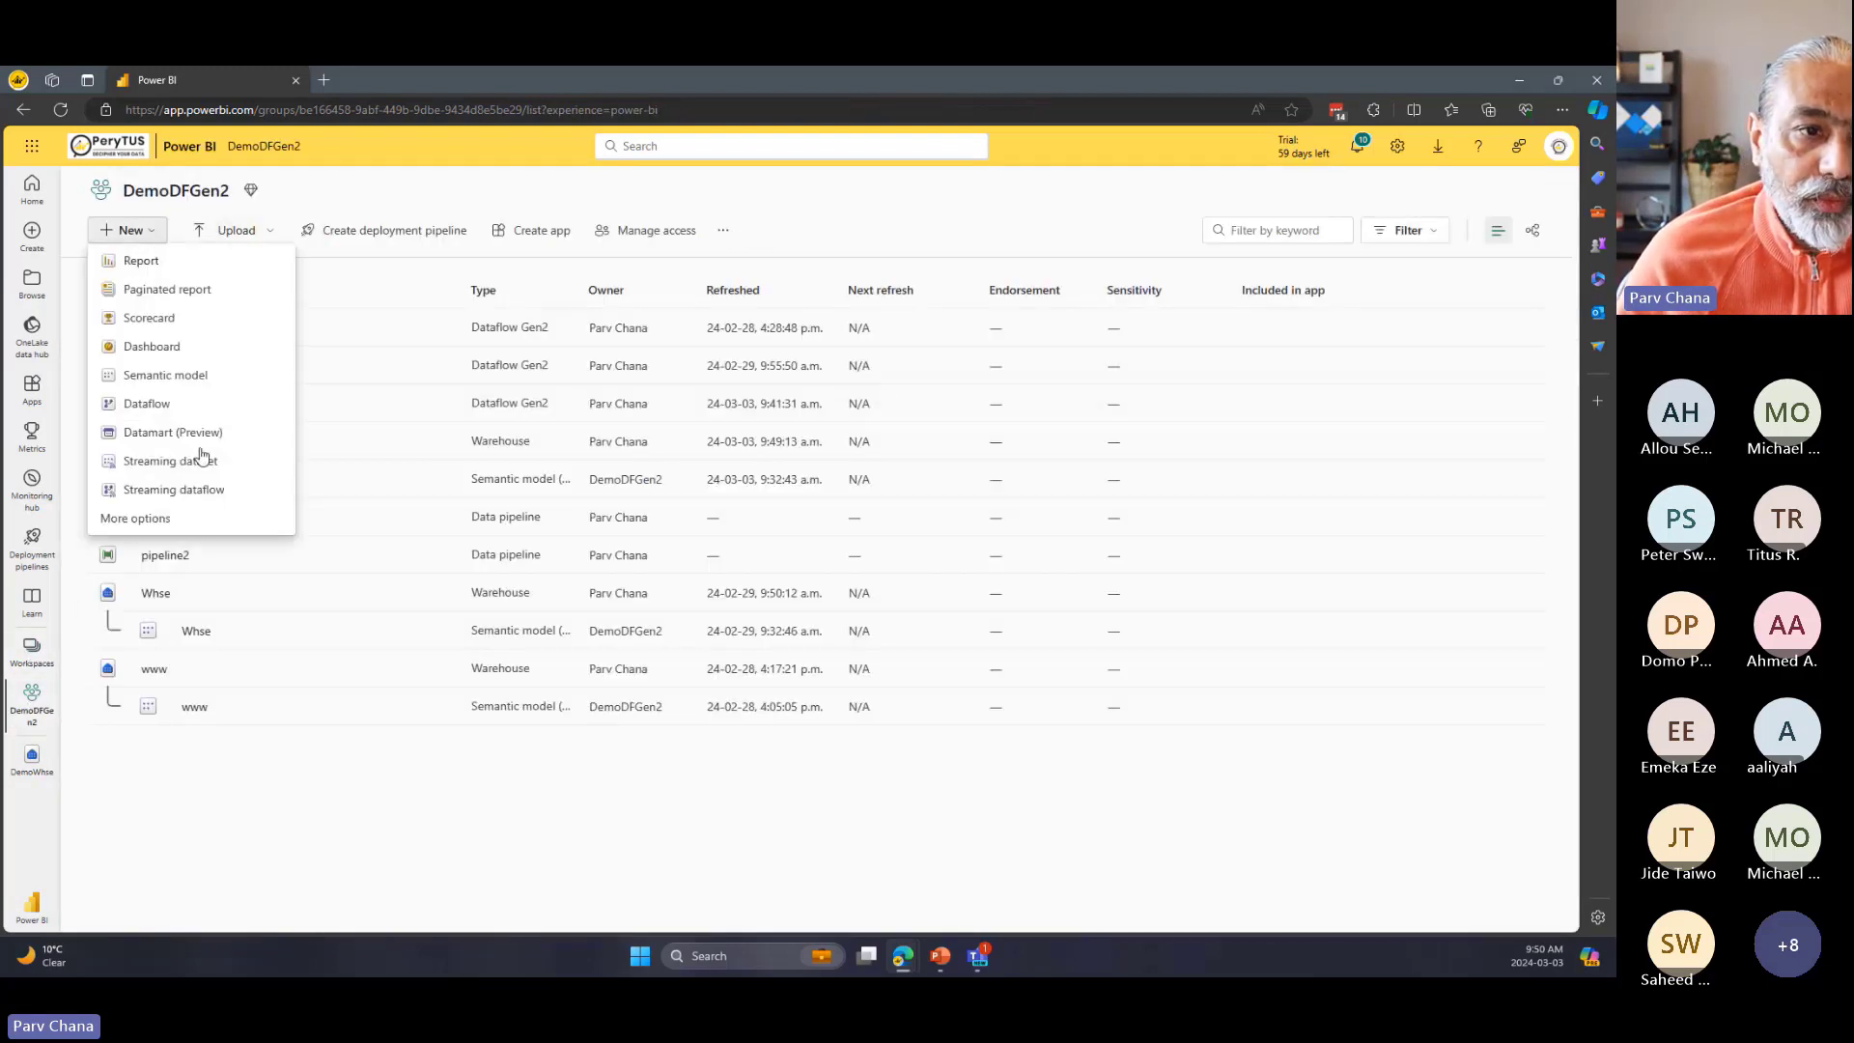
{"action": "left_click", "coordinate": [145, 519]}
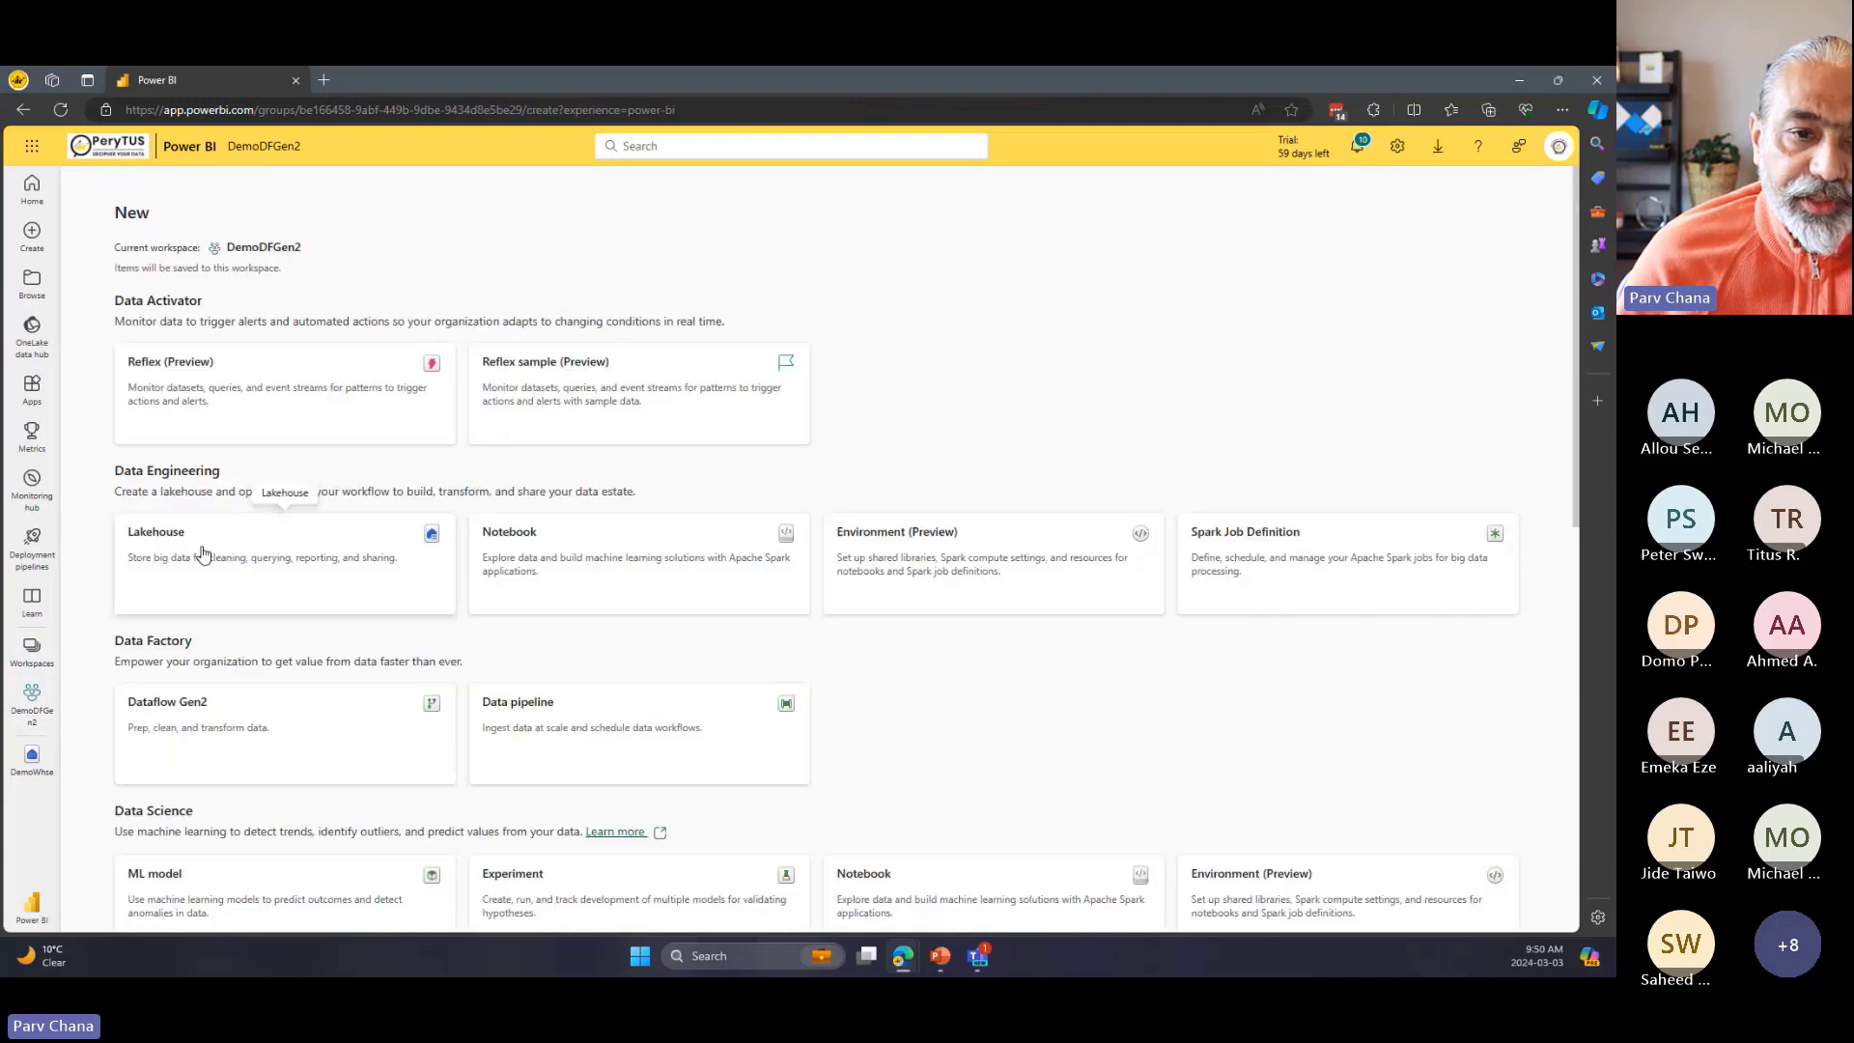
{"action": "left_click", "coordinate": [521, 709]}
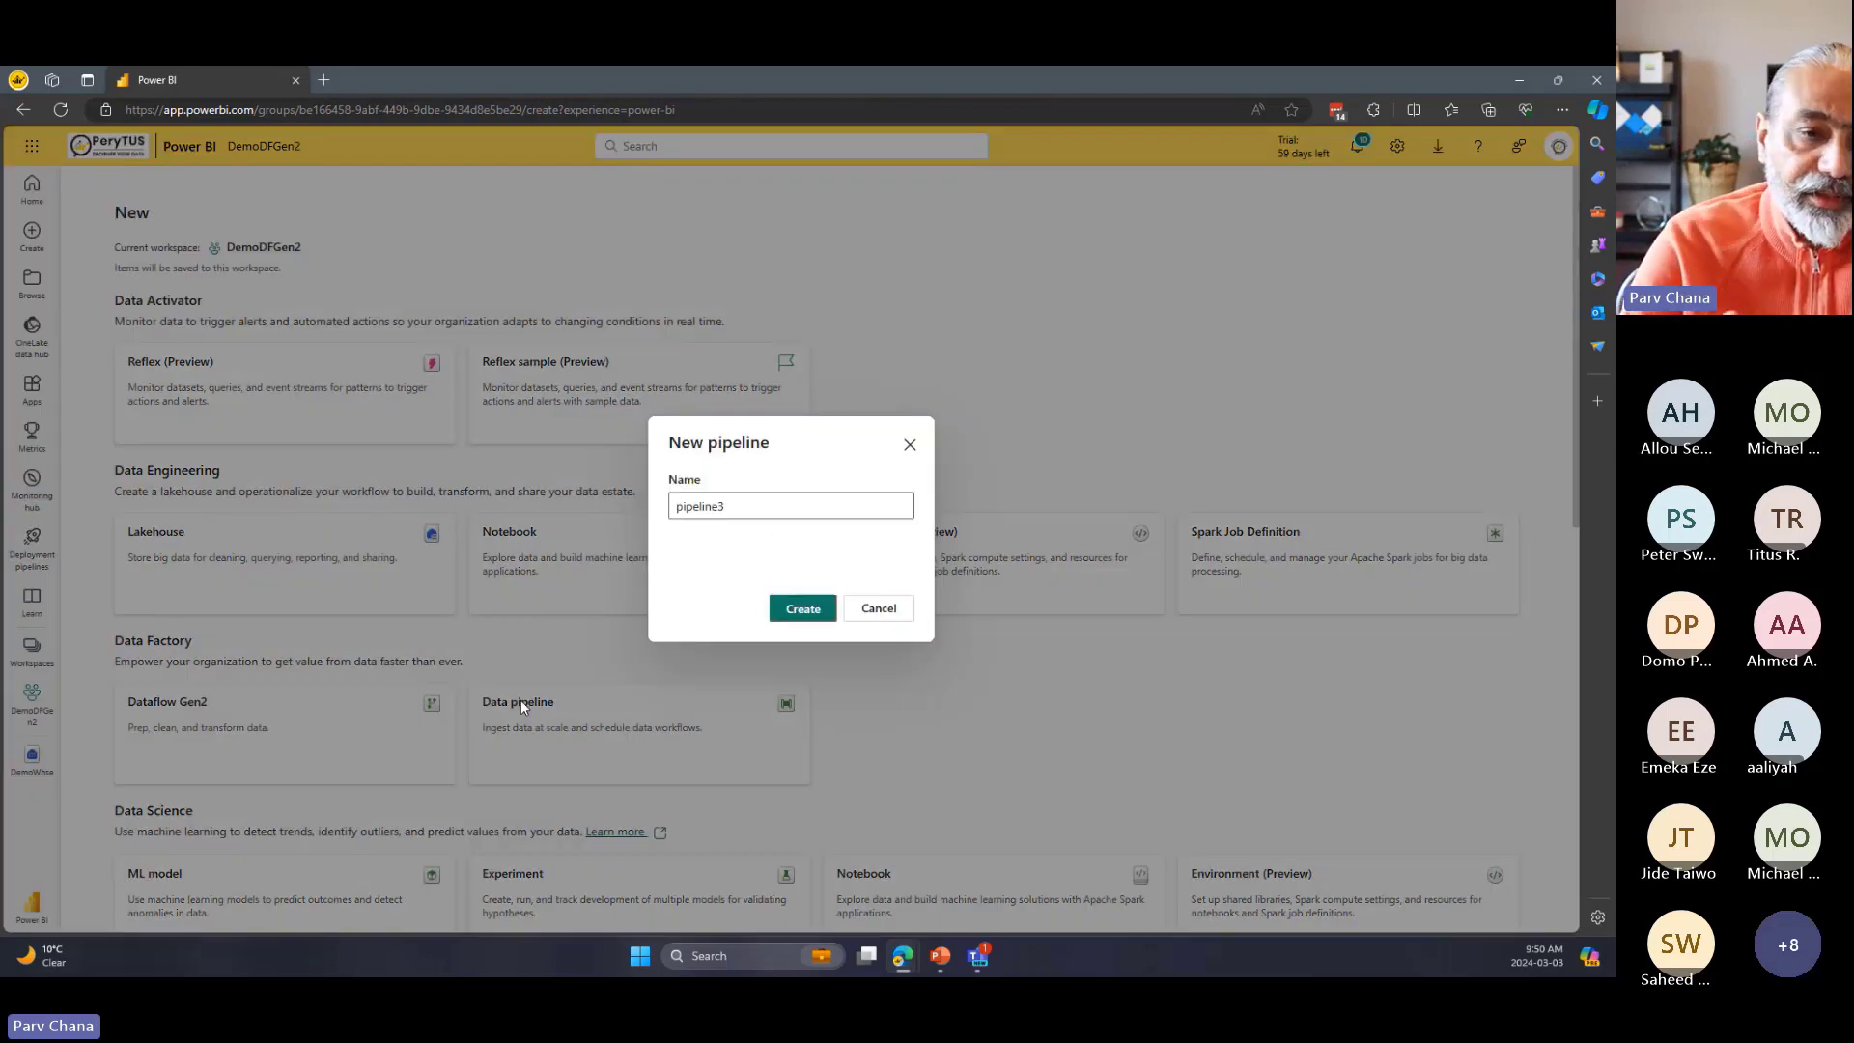
{"action": "left_click", "coordinate": [829, 607]}
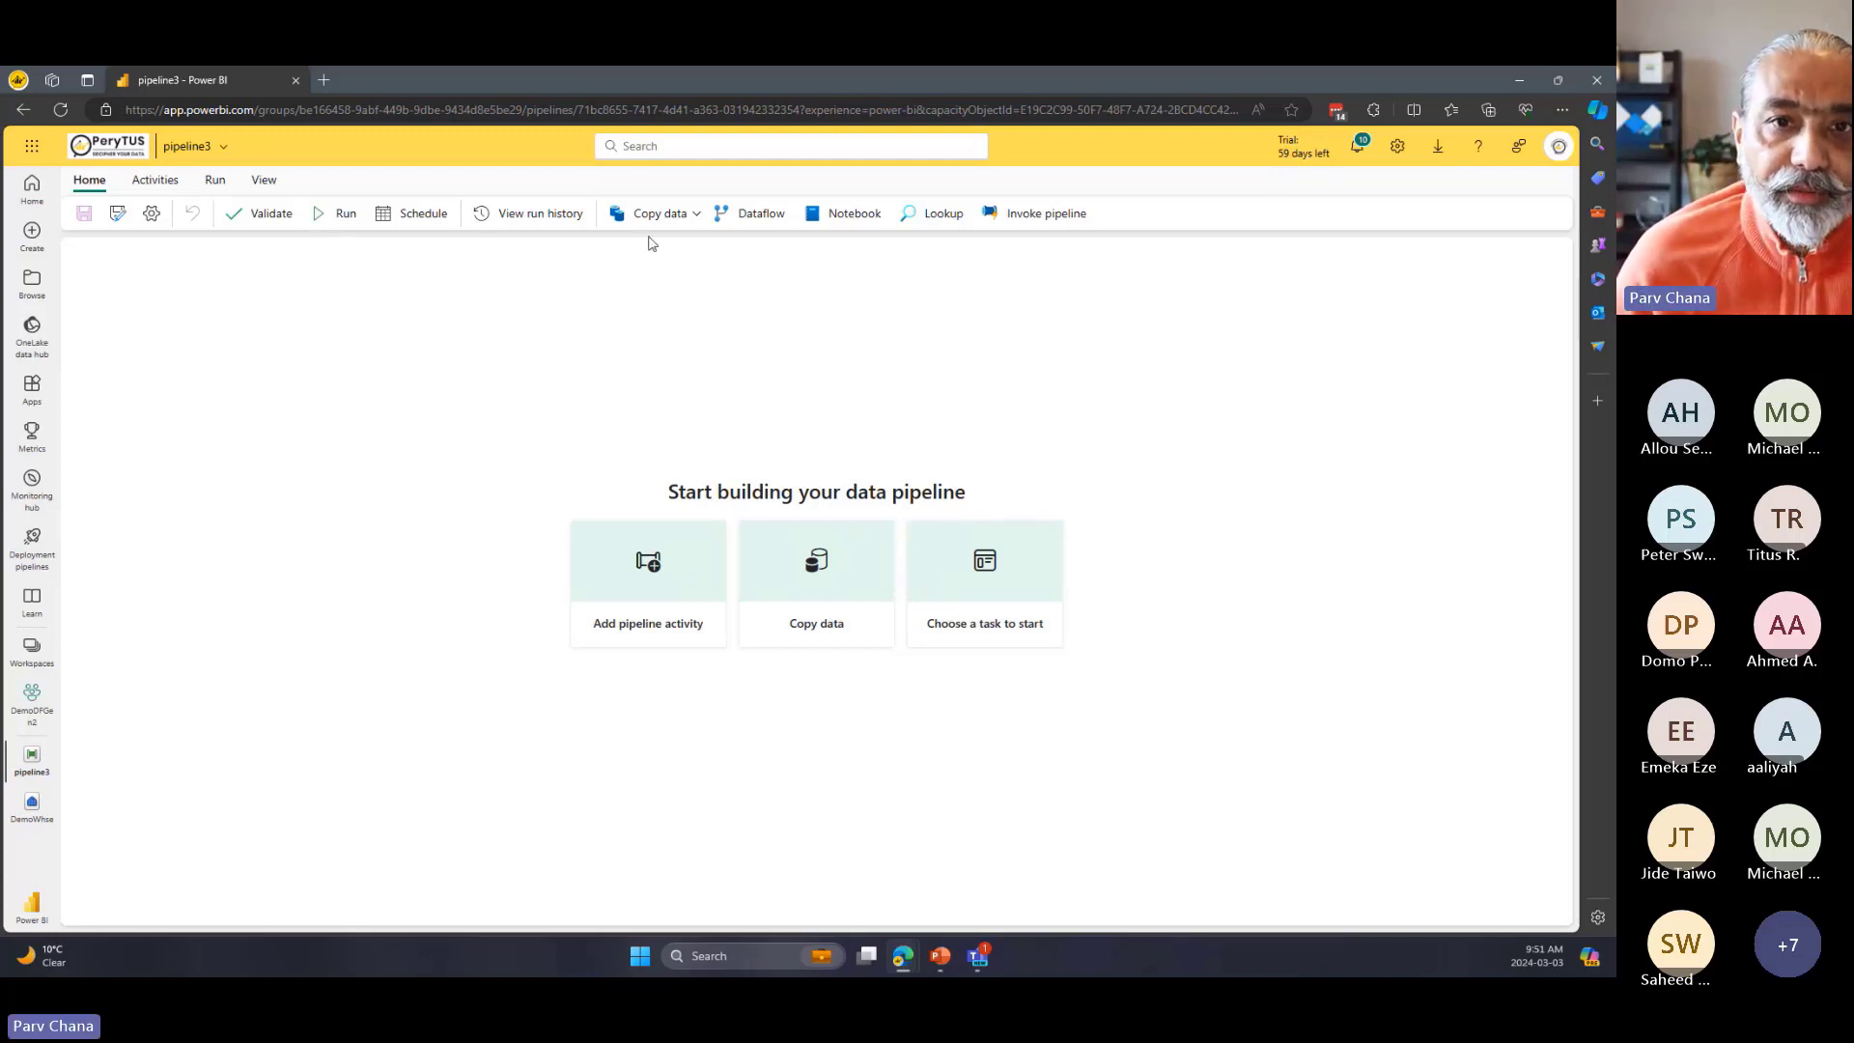
{"action": "left_click", "coordinate": [174, 184]}
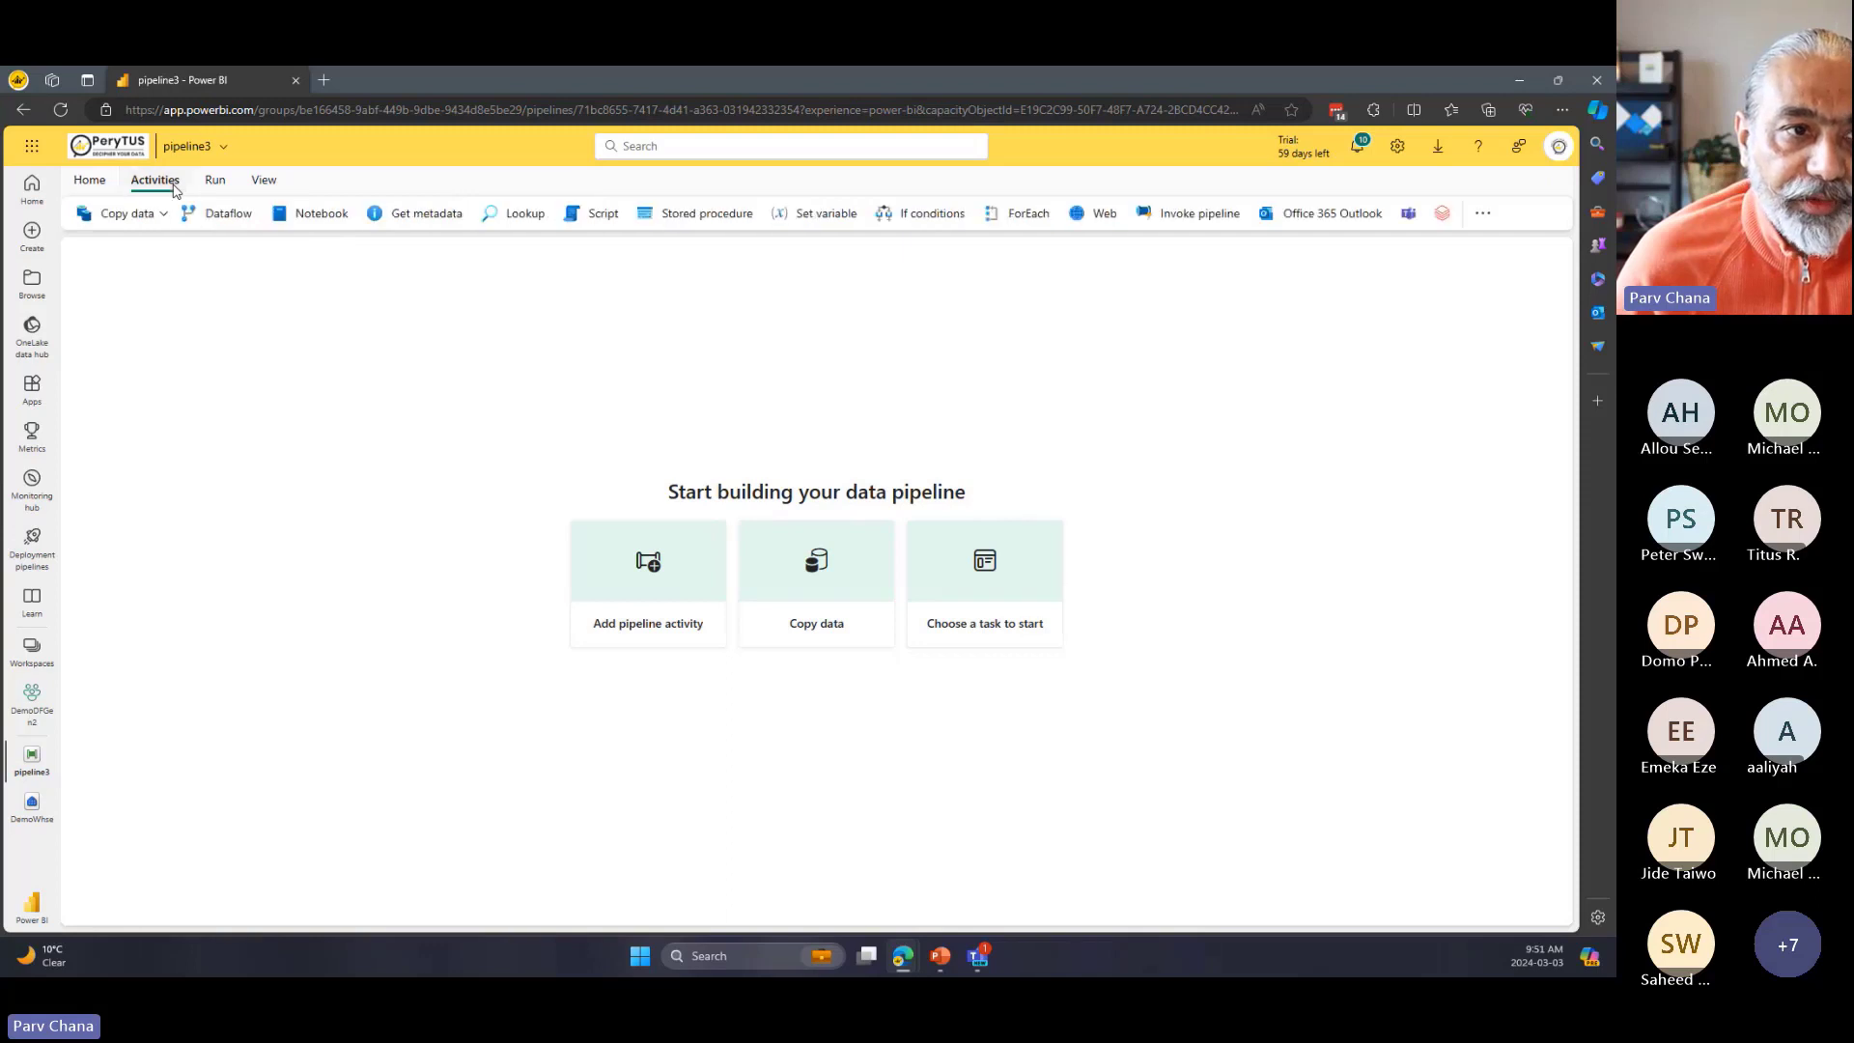
{"action": "left_click", "coordinate": [228, 215]}
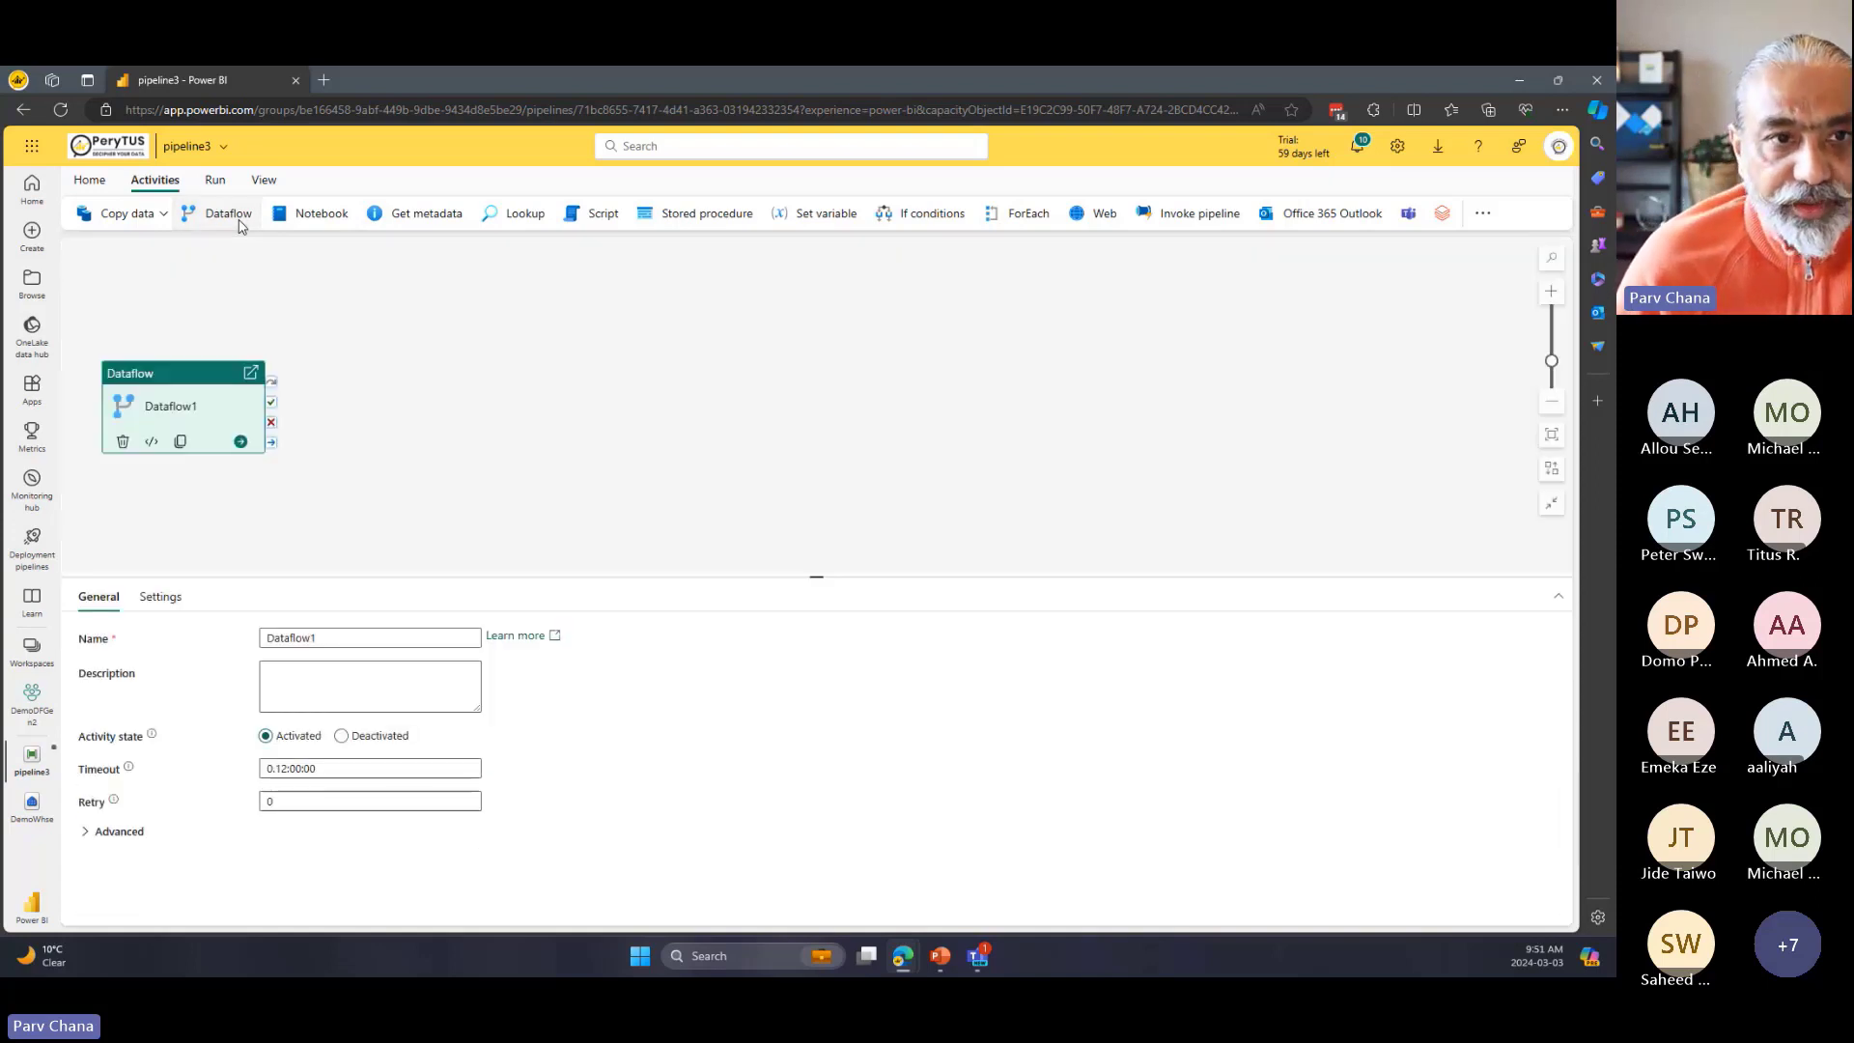
Name the Dataflow activity "Get FX Rate" and set it to run Dataflow 4 from the DemoDFGen2 workspace.
{"action": "left_click_drag", "start_coordinate": [669, 359], "coordinate": [504, 352]}
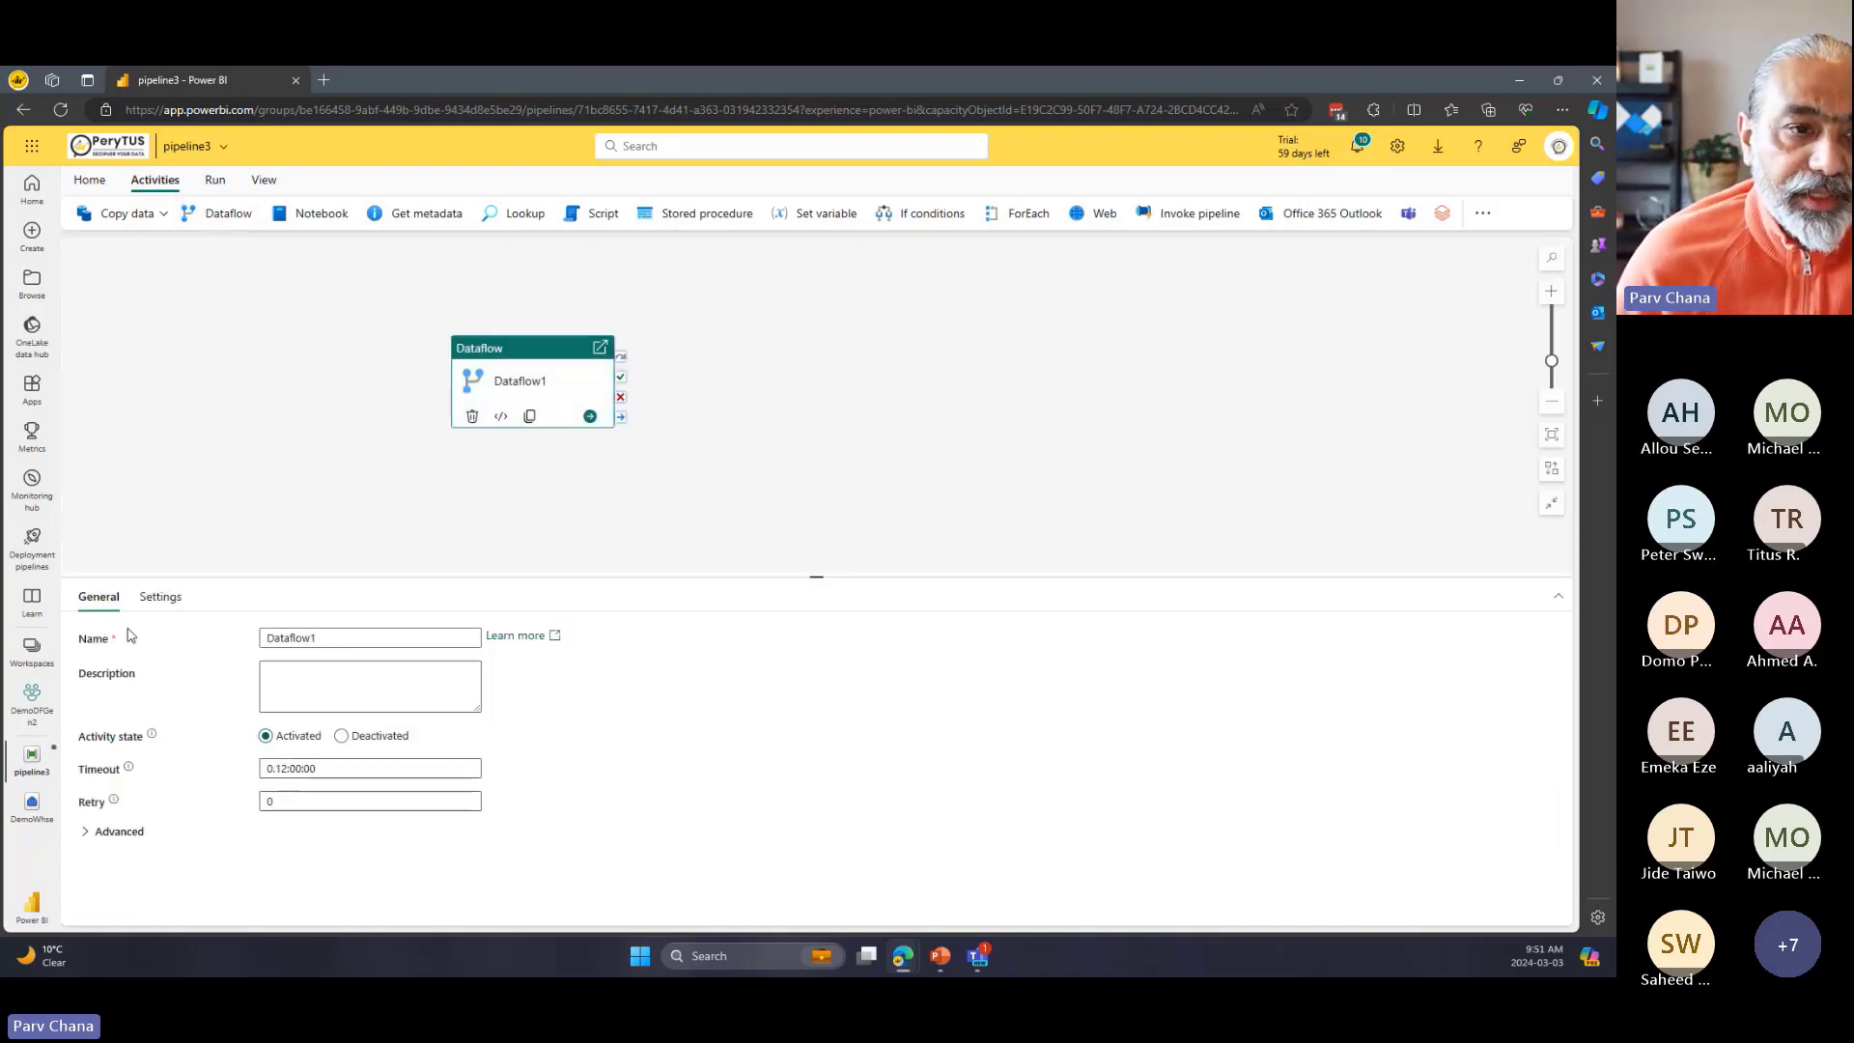
{"action": "left_click", "coordinate": [161, 606]}
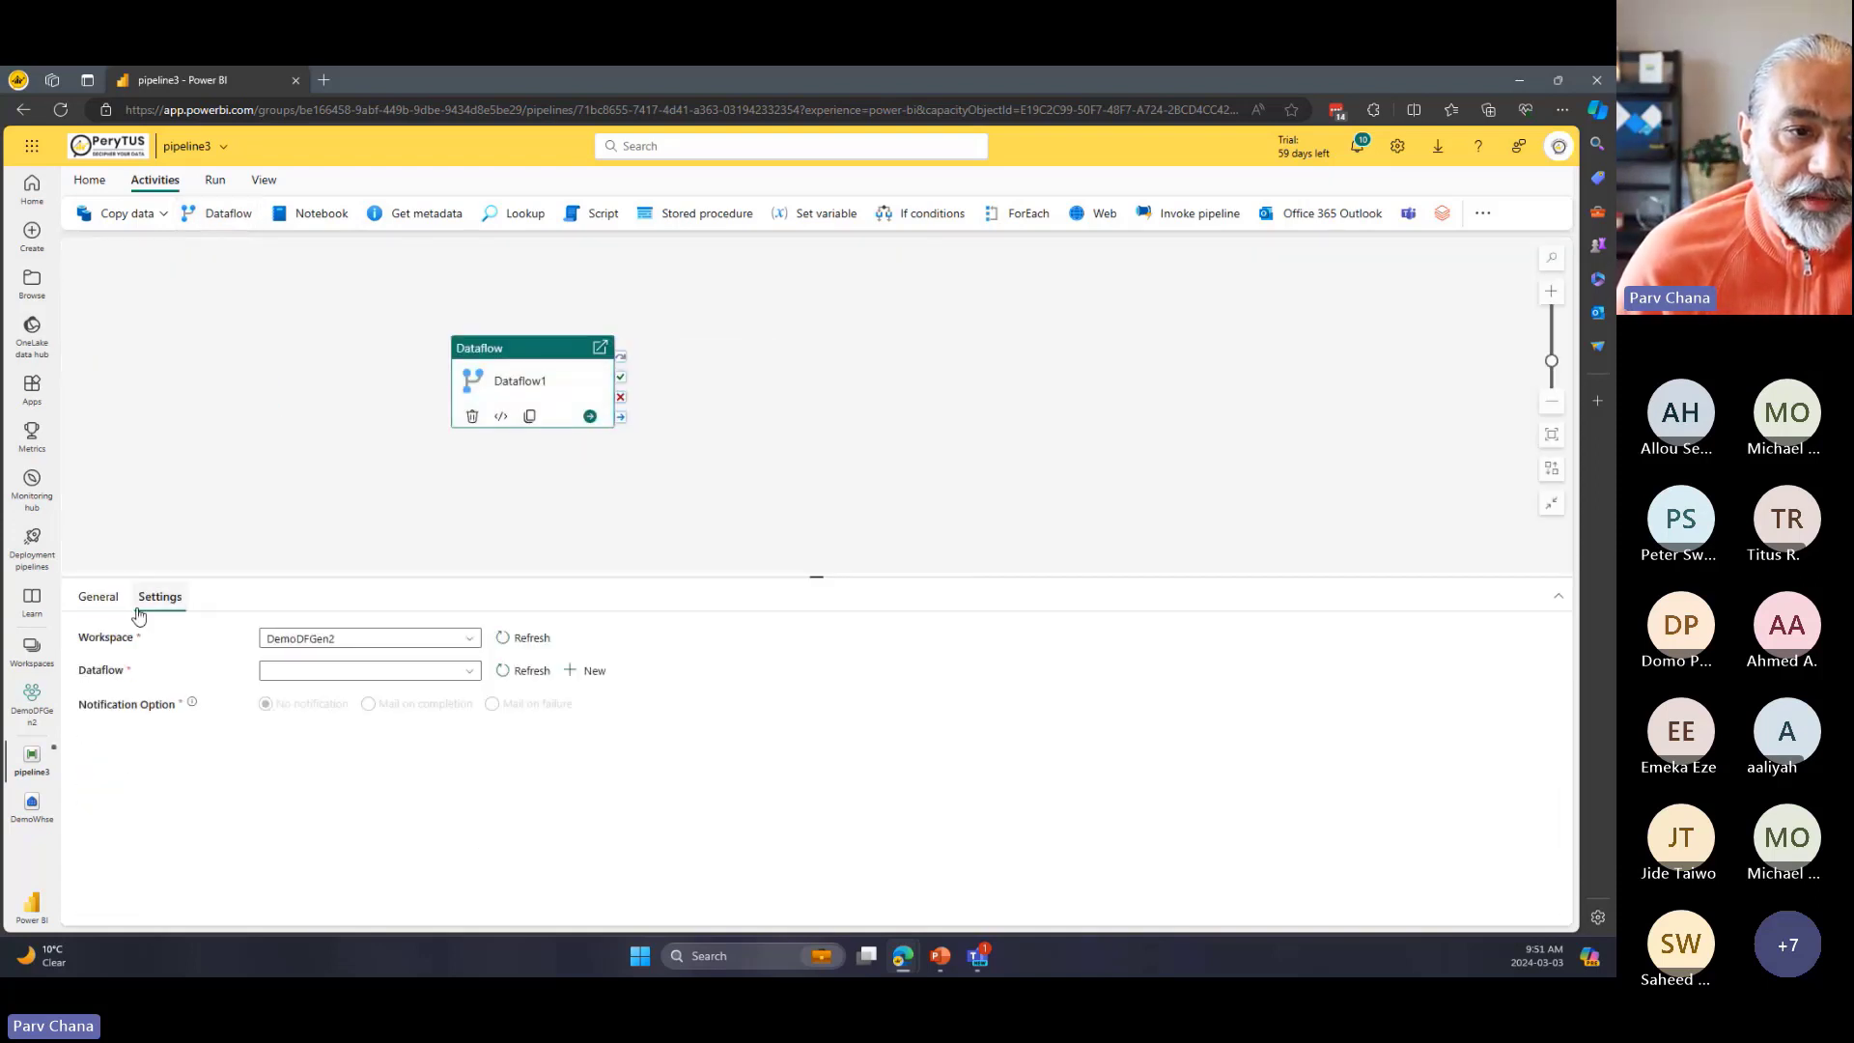
{"action": "left_click", "coordinate": [100, 599]}
{"action": "type", "text": "Ge"}
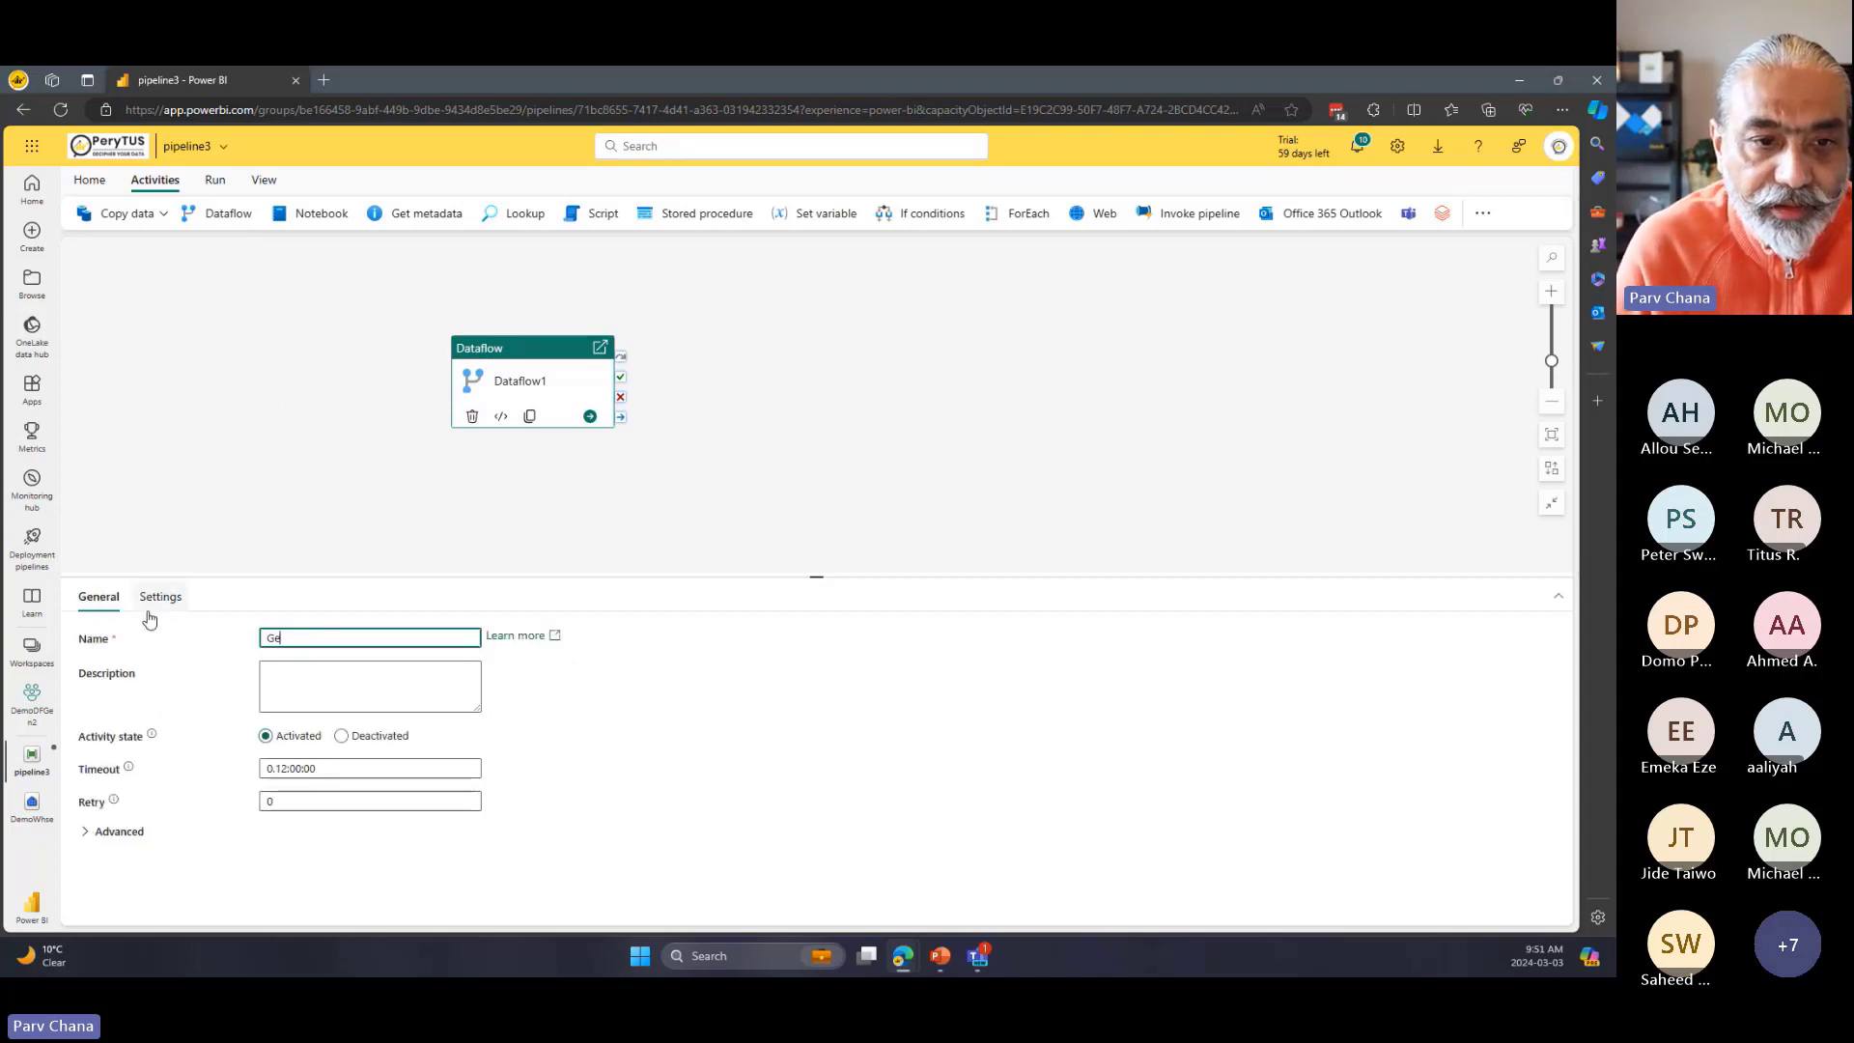
{"action": "type", "text": "t FX Rate"}
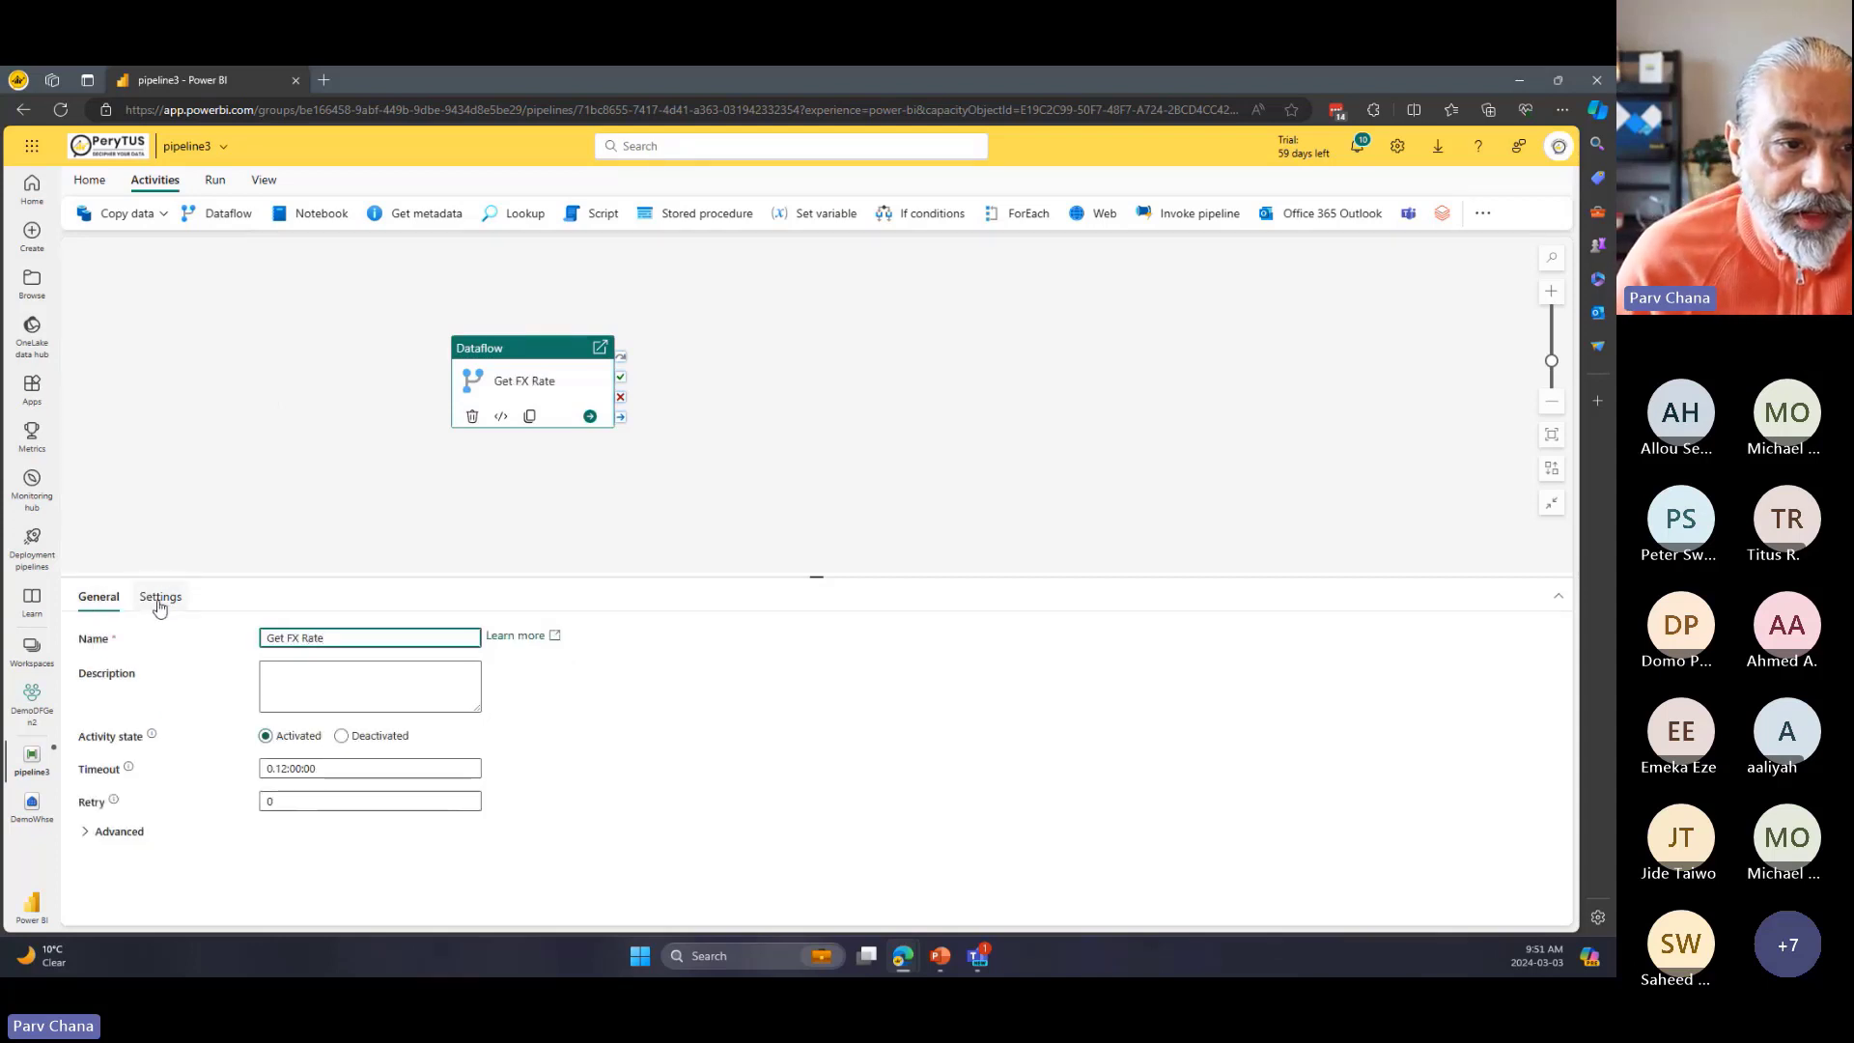
{"action": "left_click", "coordinate": [159, 598]}
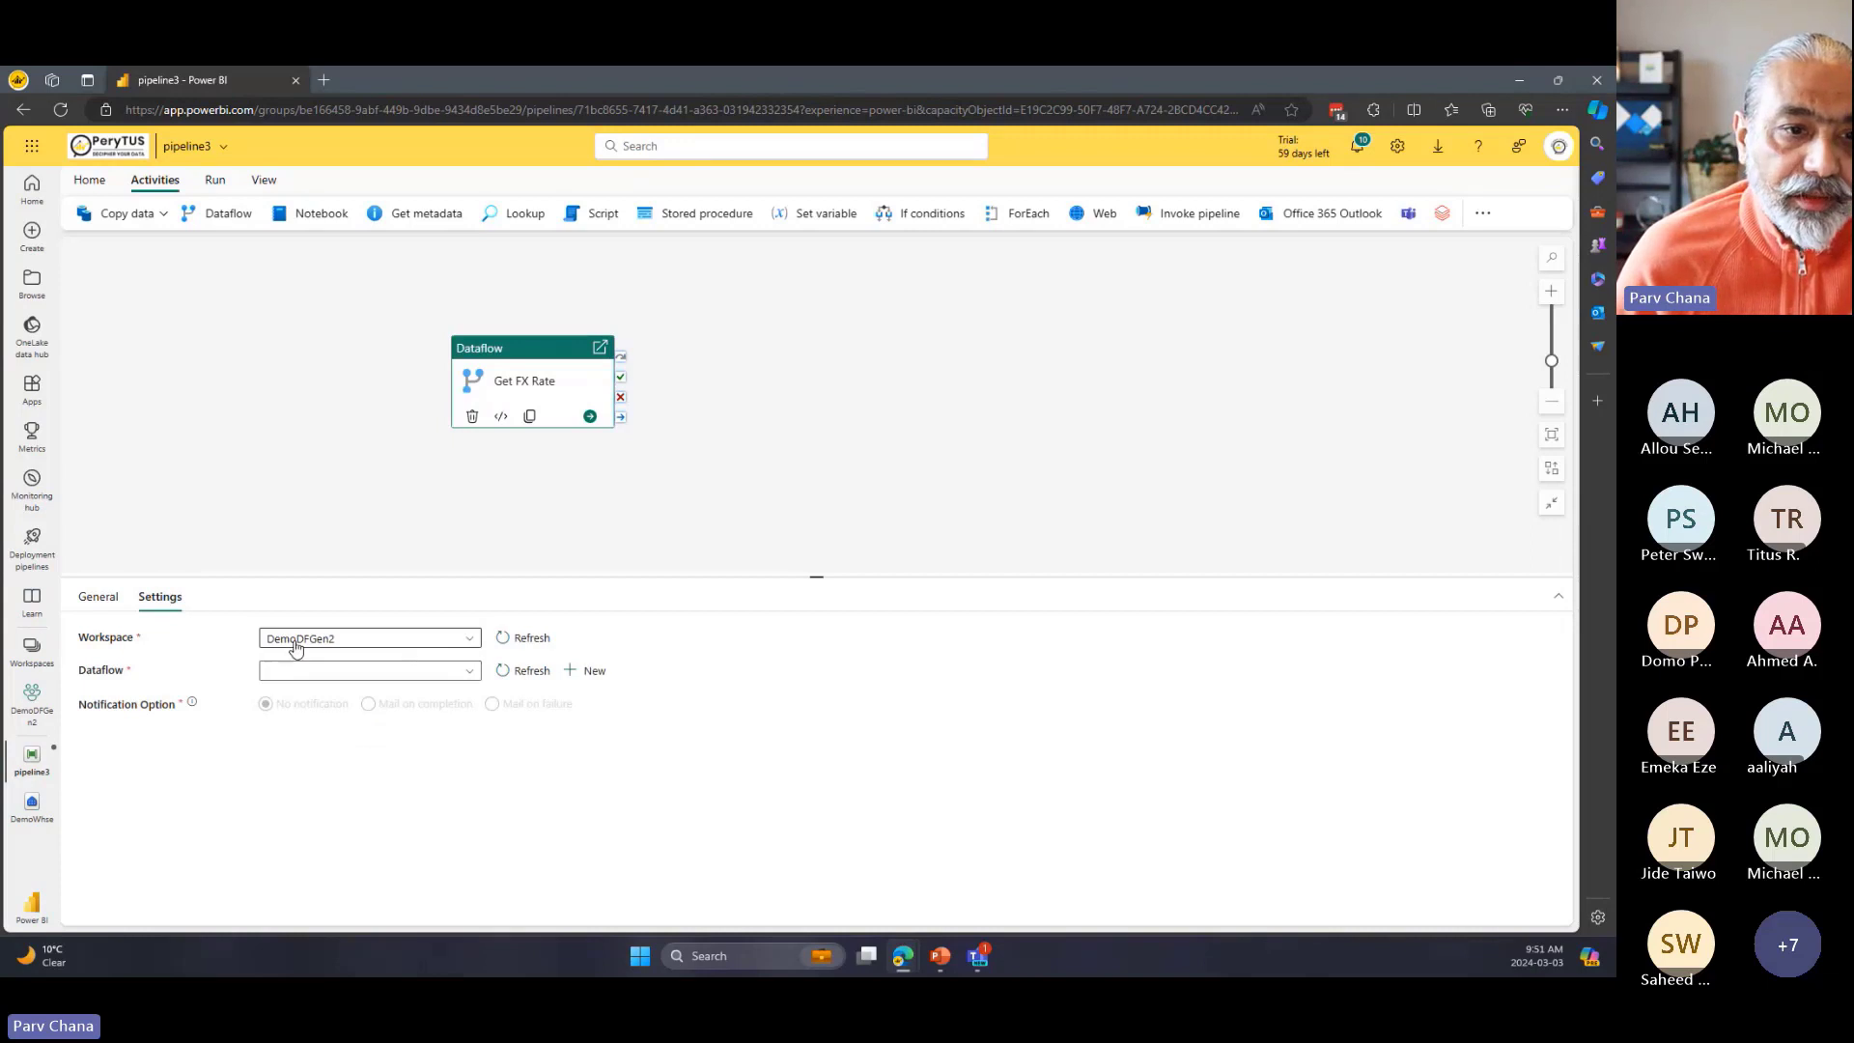
{"action": "left_click", "coordinate": [465, 673]}
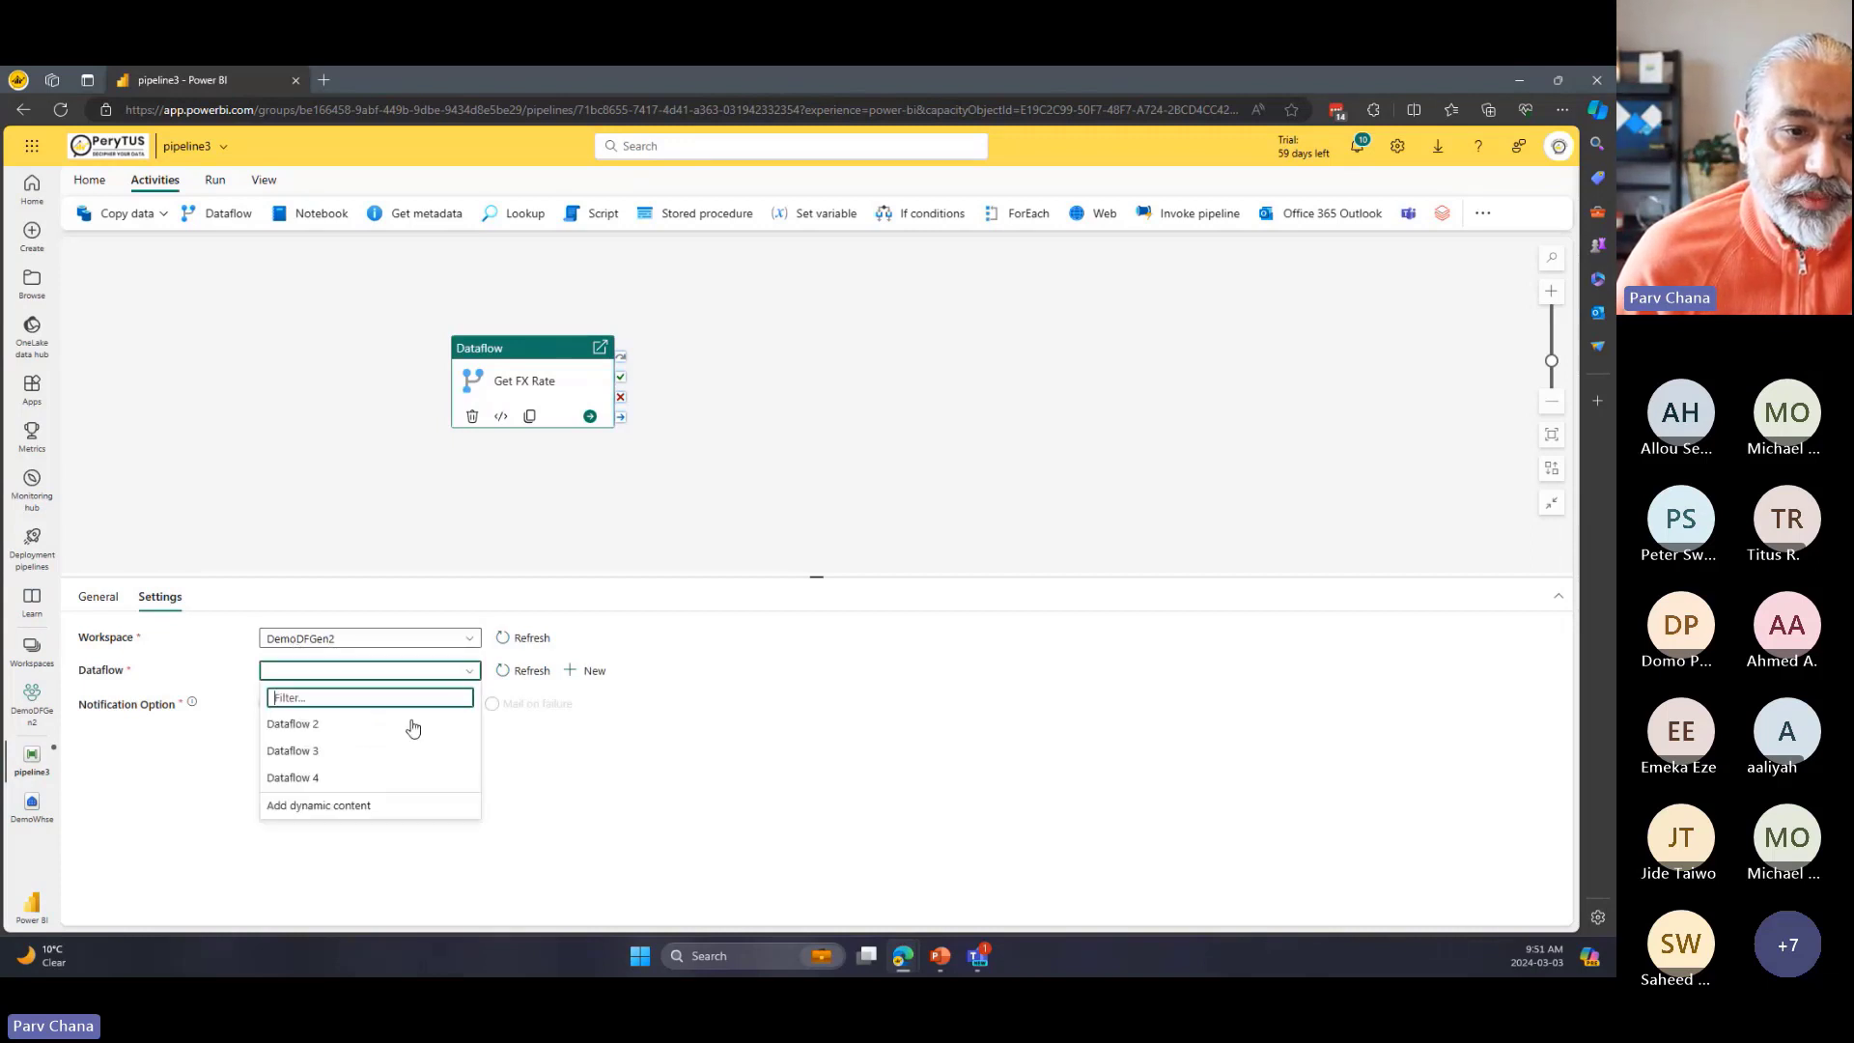
{"action": "left_click", "coordinate": [342, 778]}
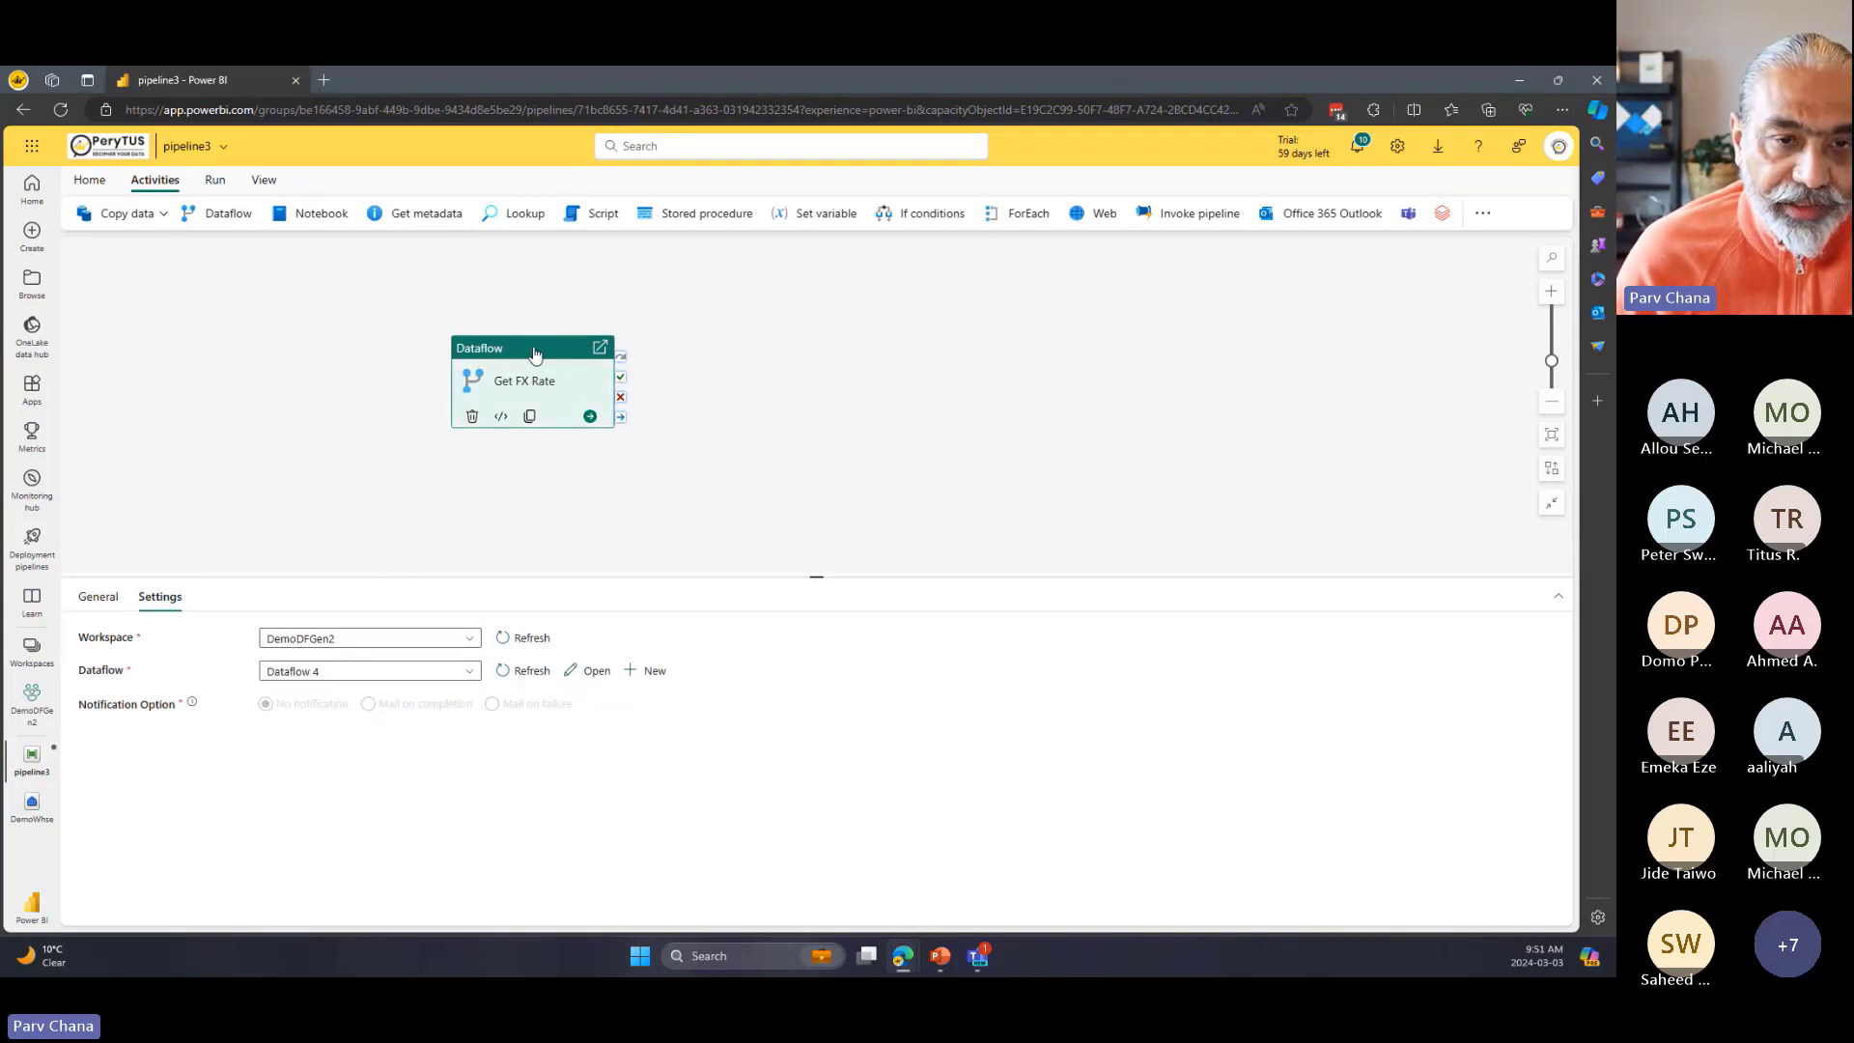
{"action": "left_click_drag", "start_coordinate": [541, 382], "coordinate": [506, 383]}
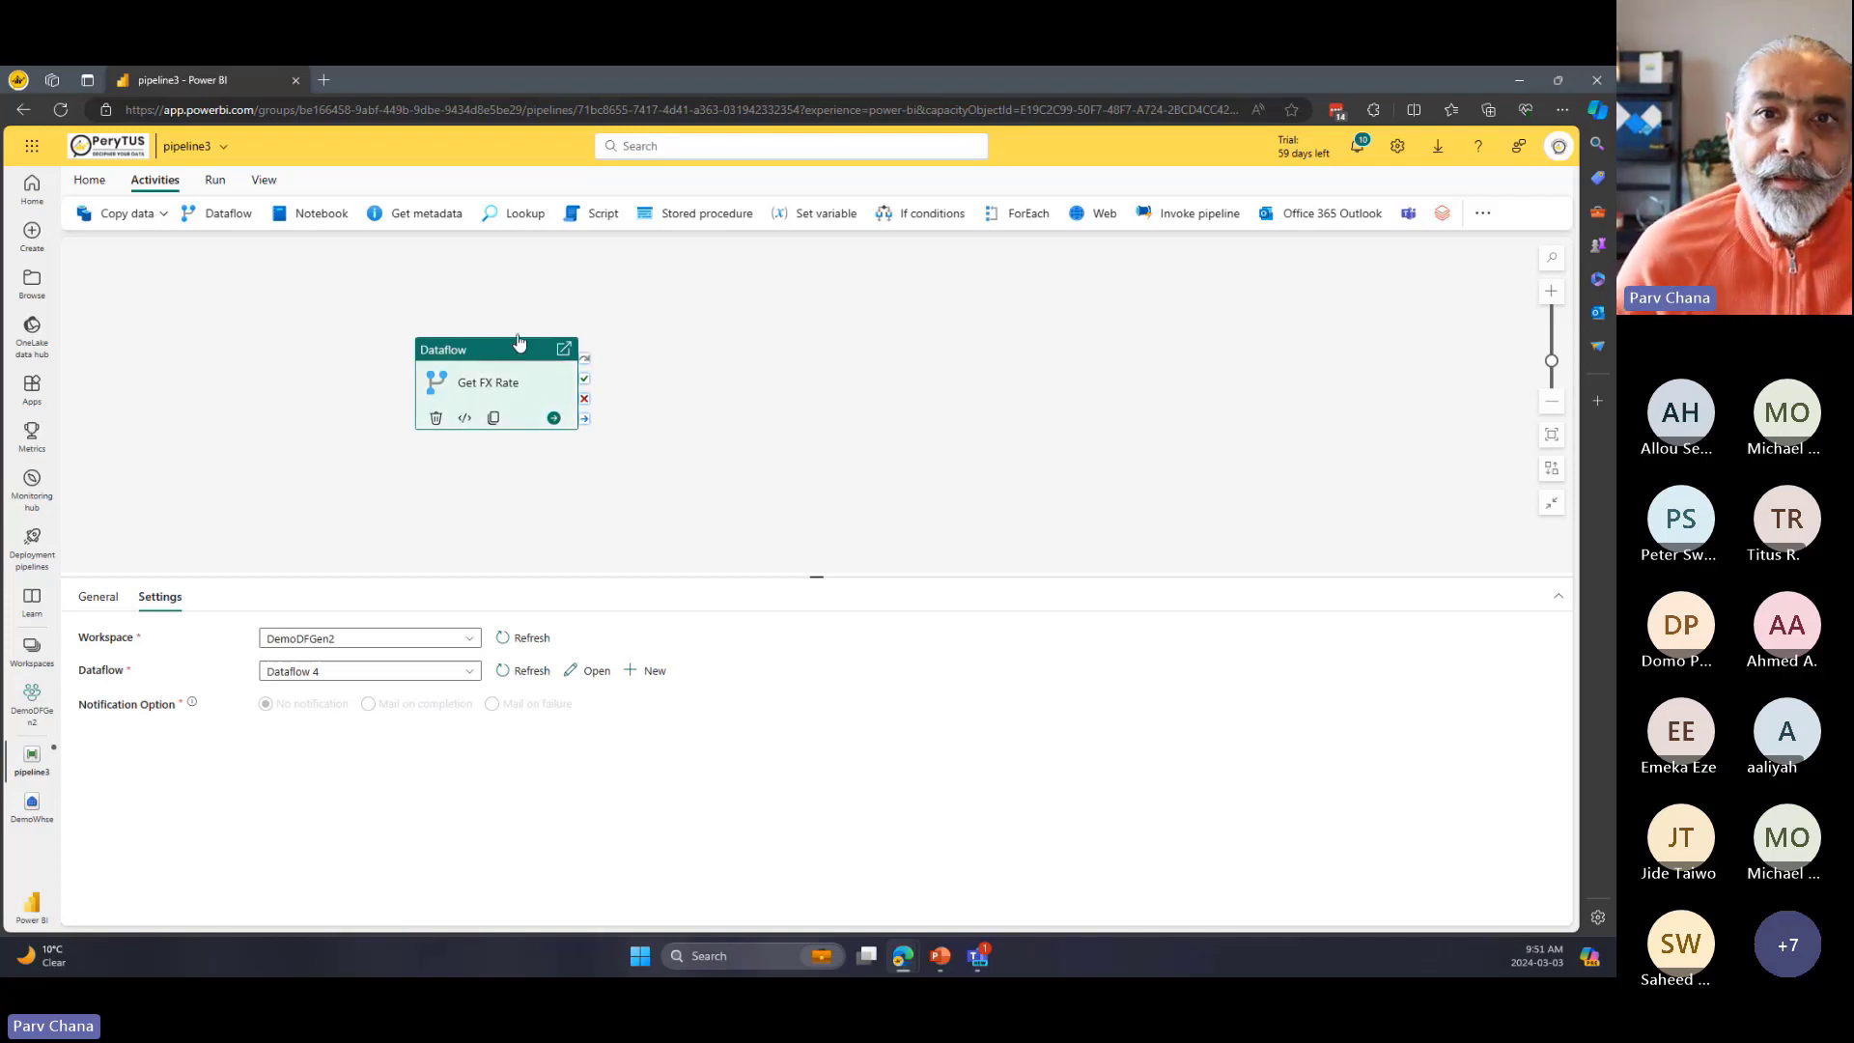
Add a Stored procedure activity beside Get FX Rate and link it to Get FX Rate's on-completion output.
{"action": "left_click", "coordinate": [697, 220]}
{"action": "left_click_drag", "start_coordinate": [741, 371], "coordinate": [848, 402]}
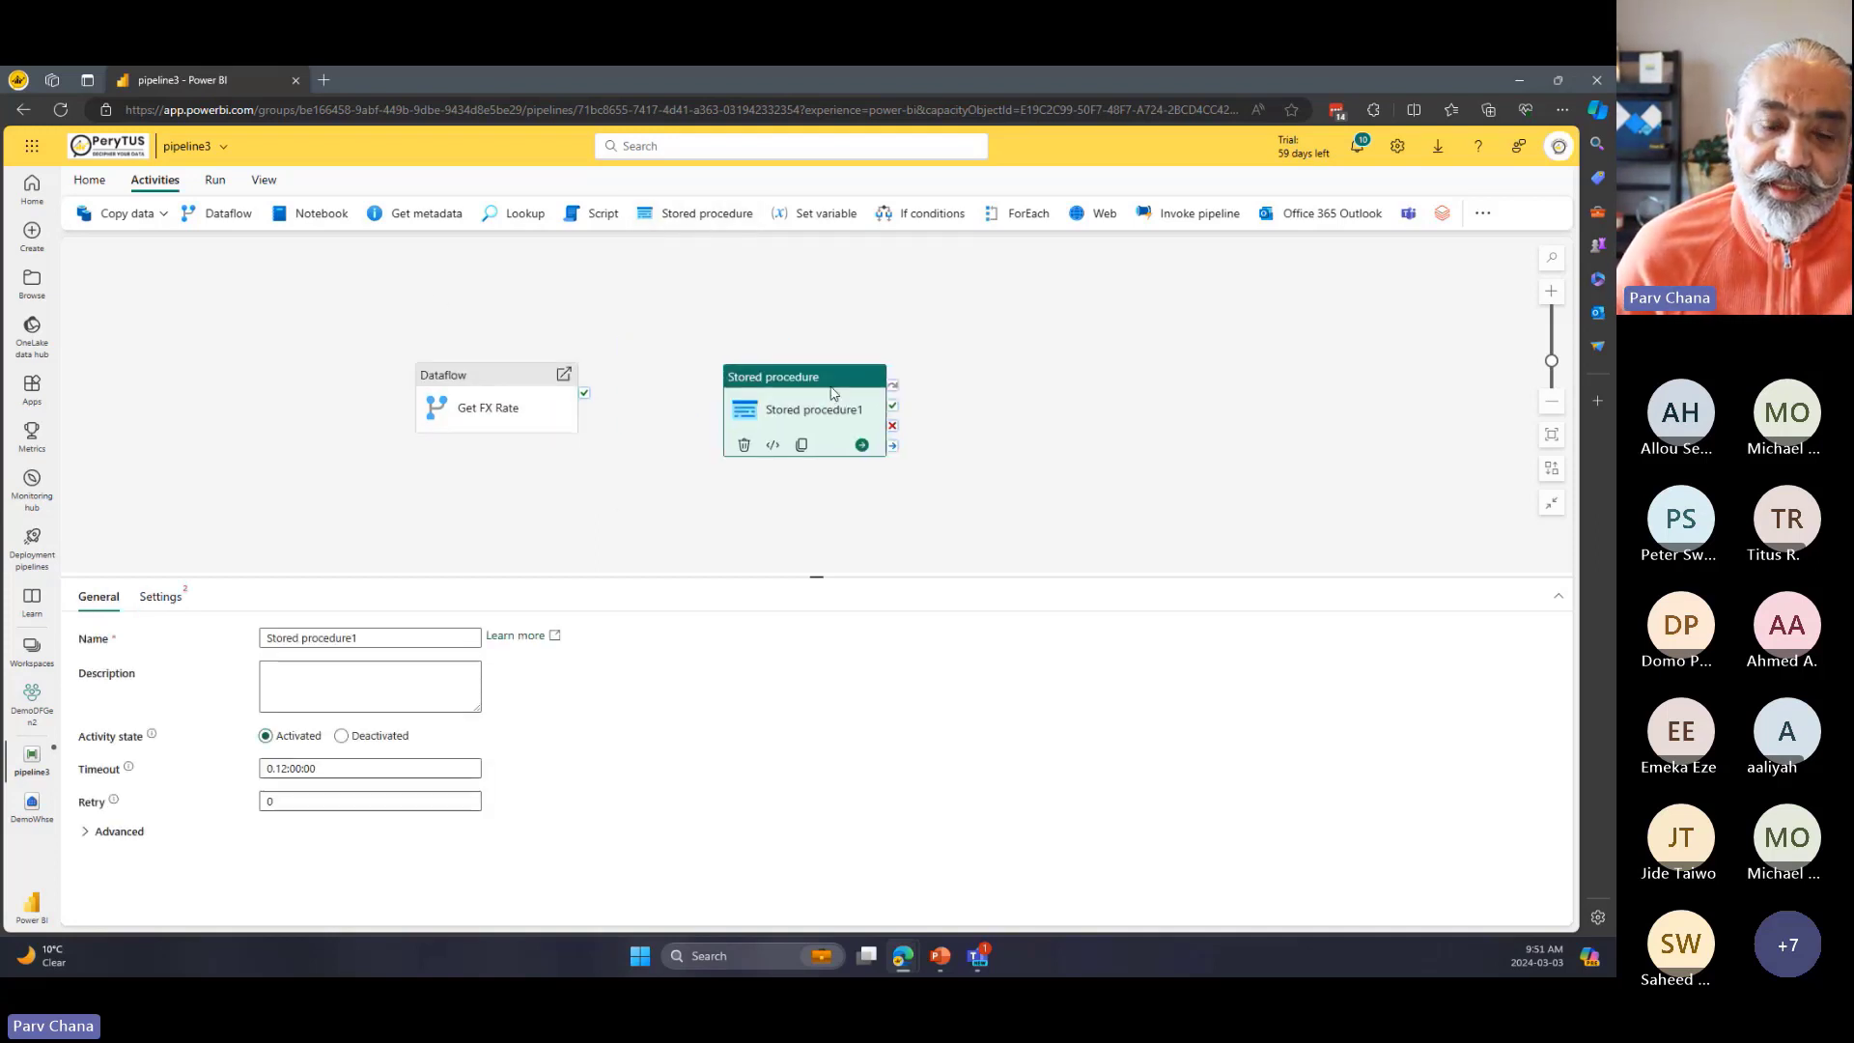
{"action": "left_click", "coordinate": [489, 384]}
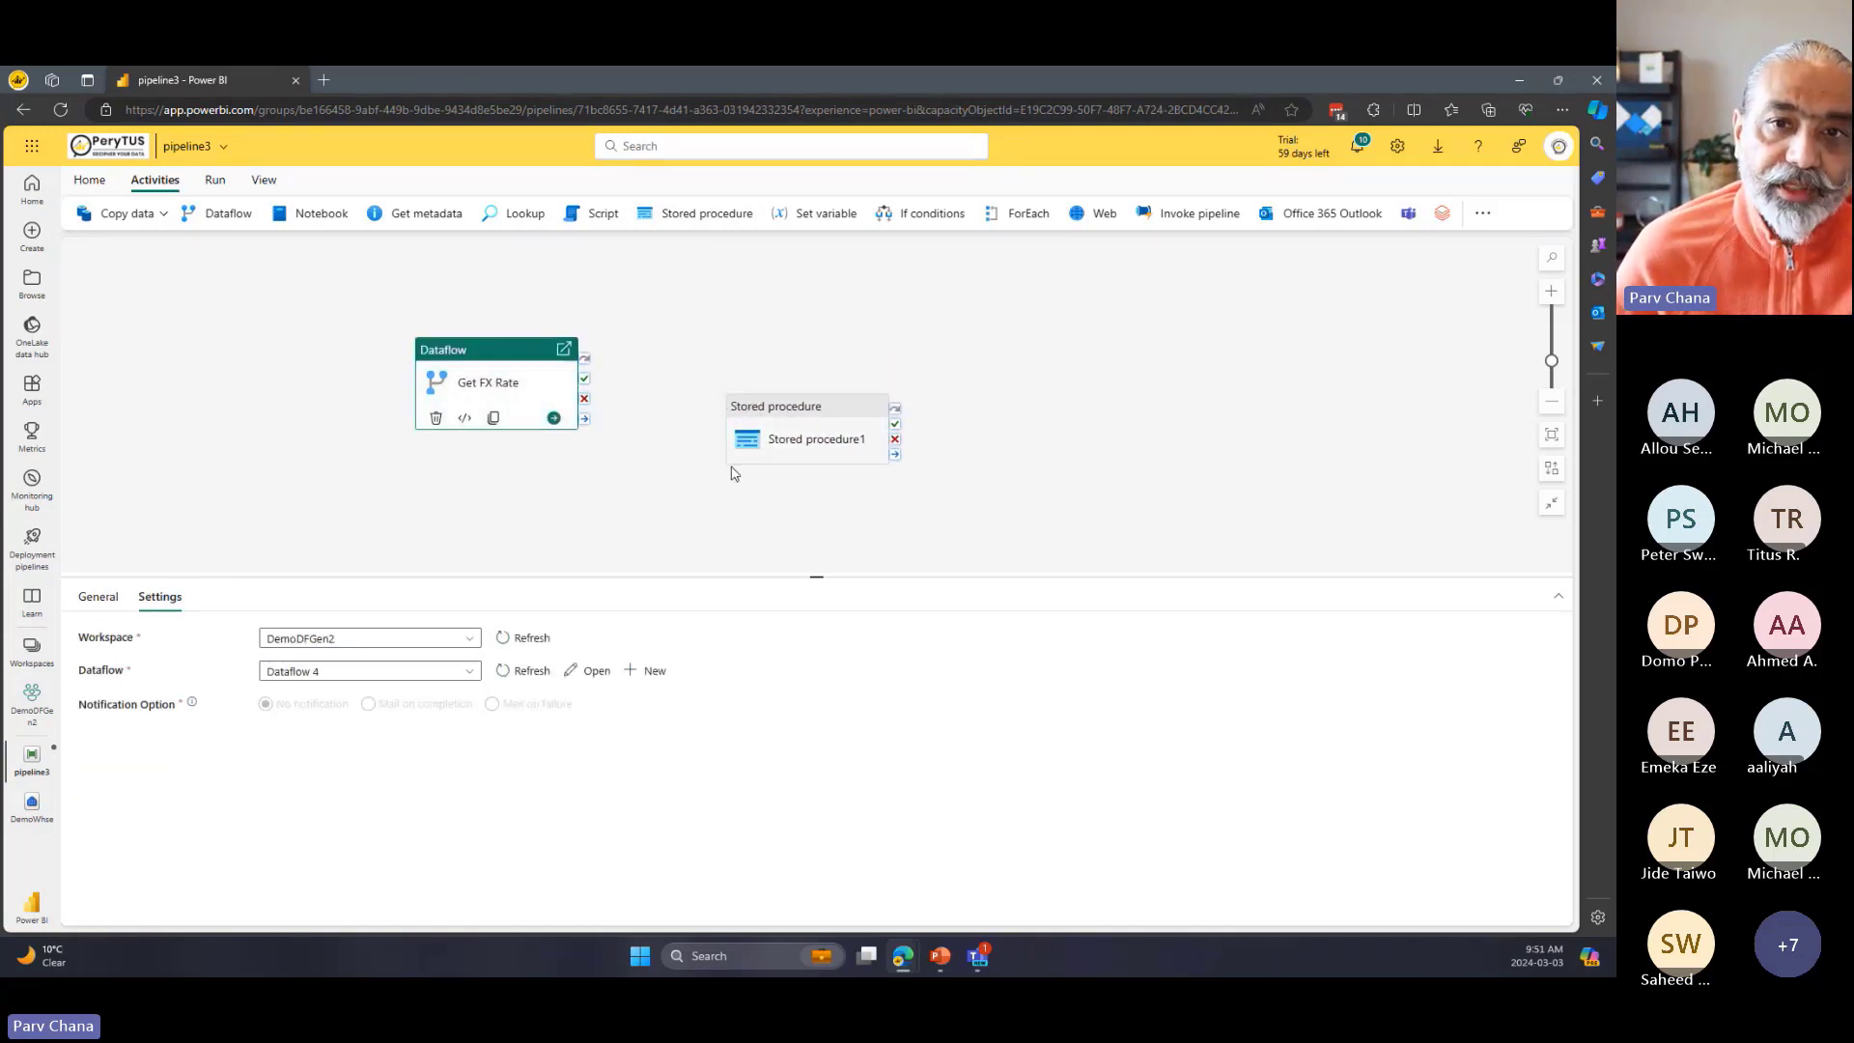
{"action": "left_click", "coordinate": [800, 404]}
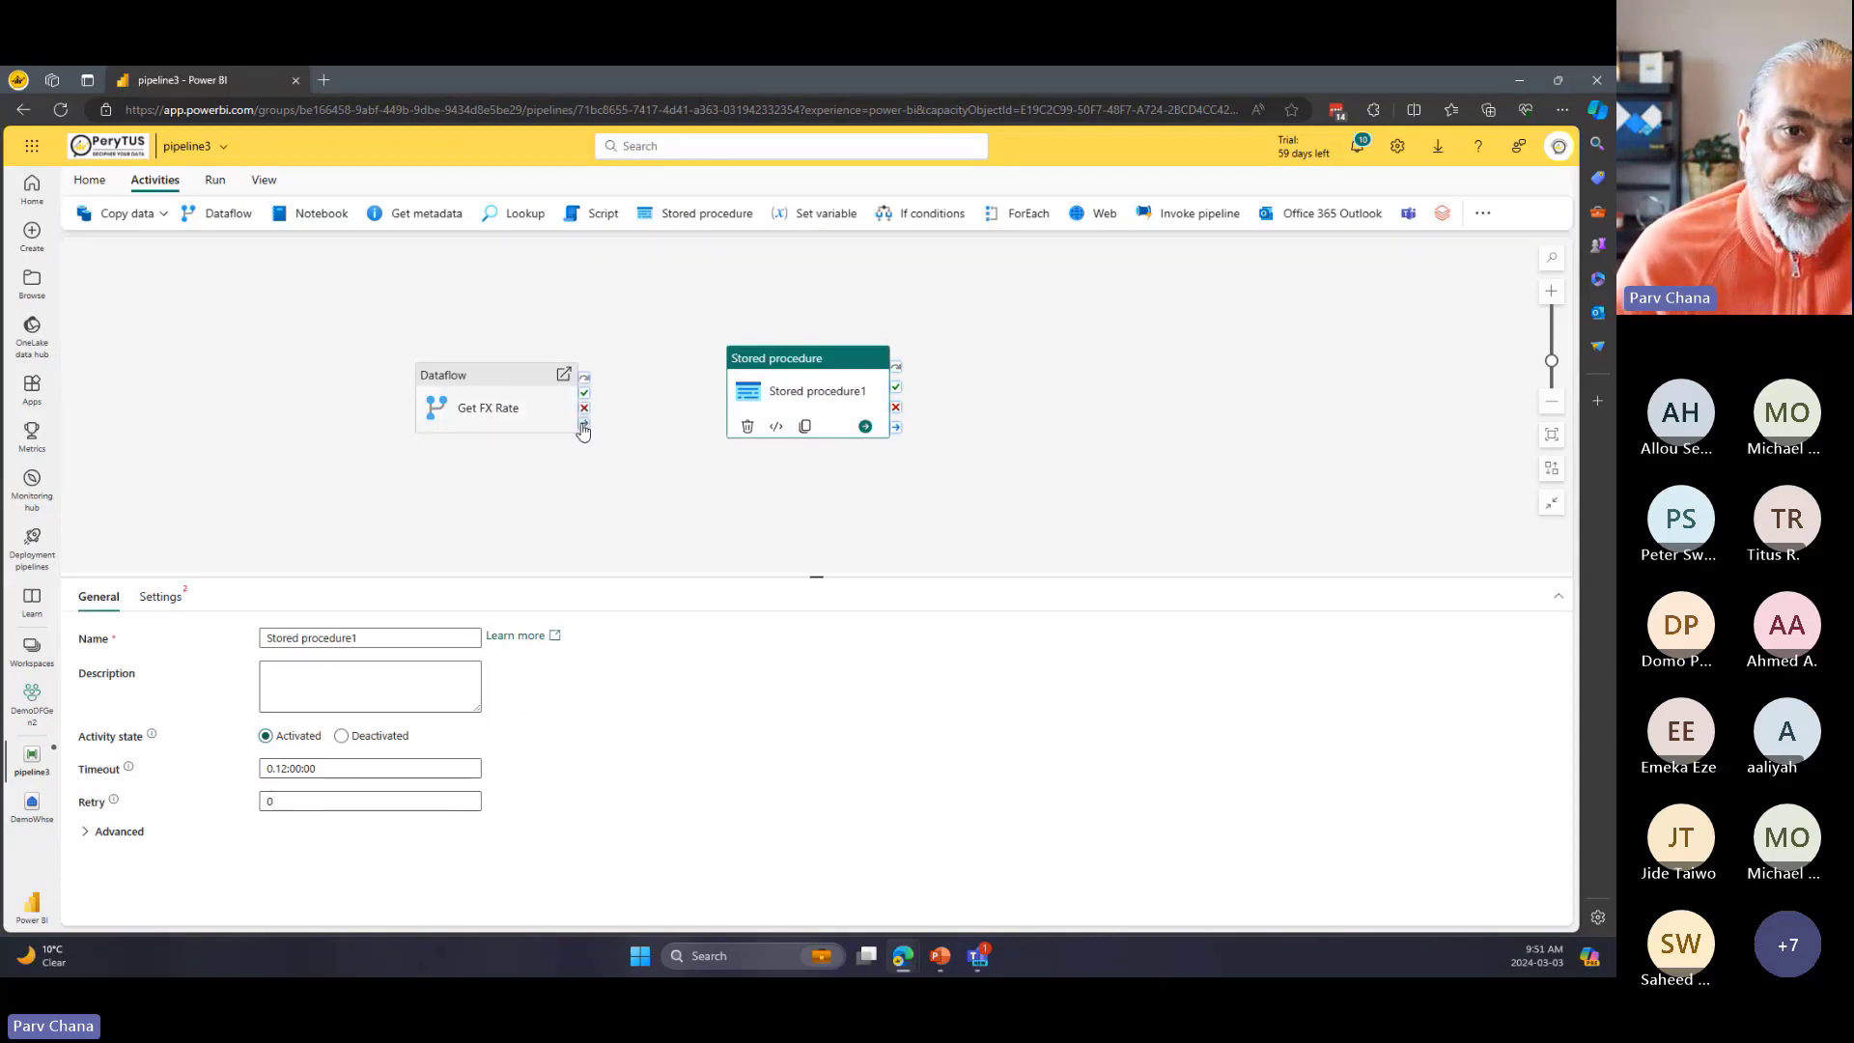
{"action": "left_click_drag", "start_coordinate": [584, 423], "coordinate": [734, 390]}
{"action": "left_click", "coordinate": [772, 459]}
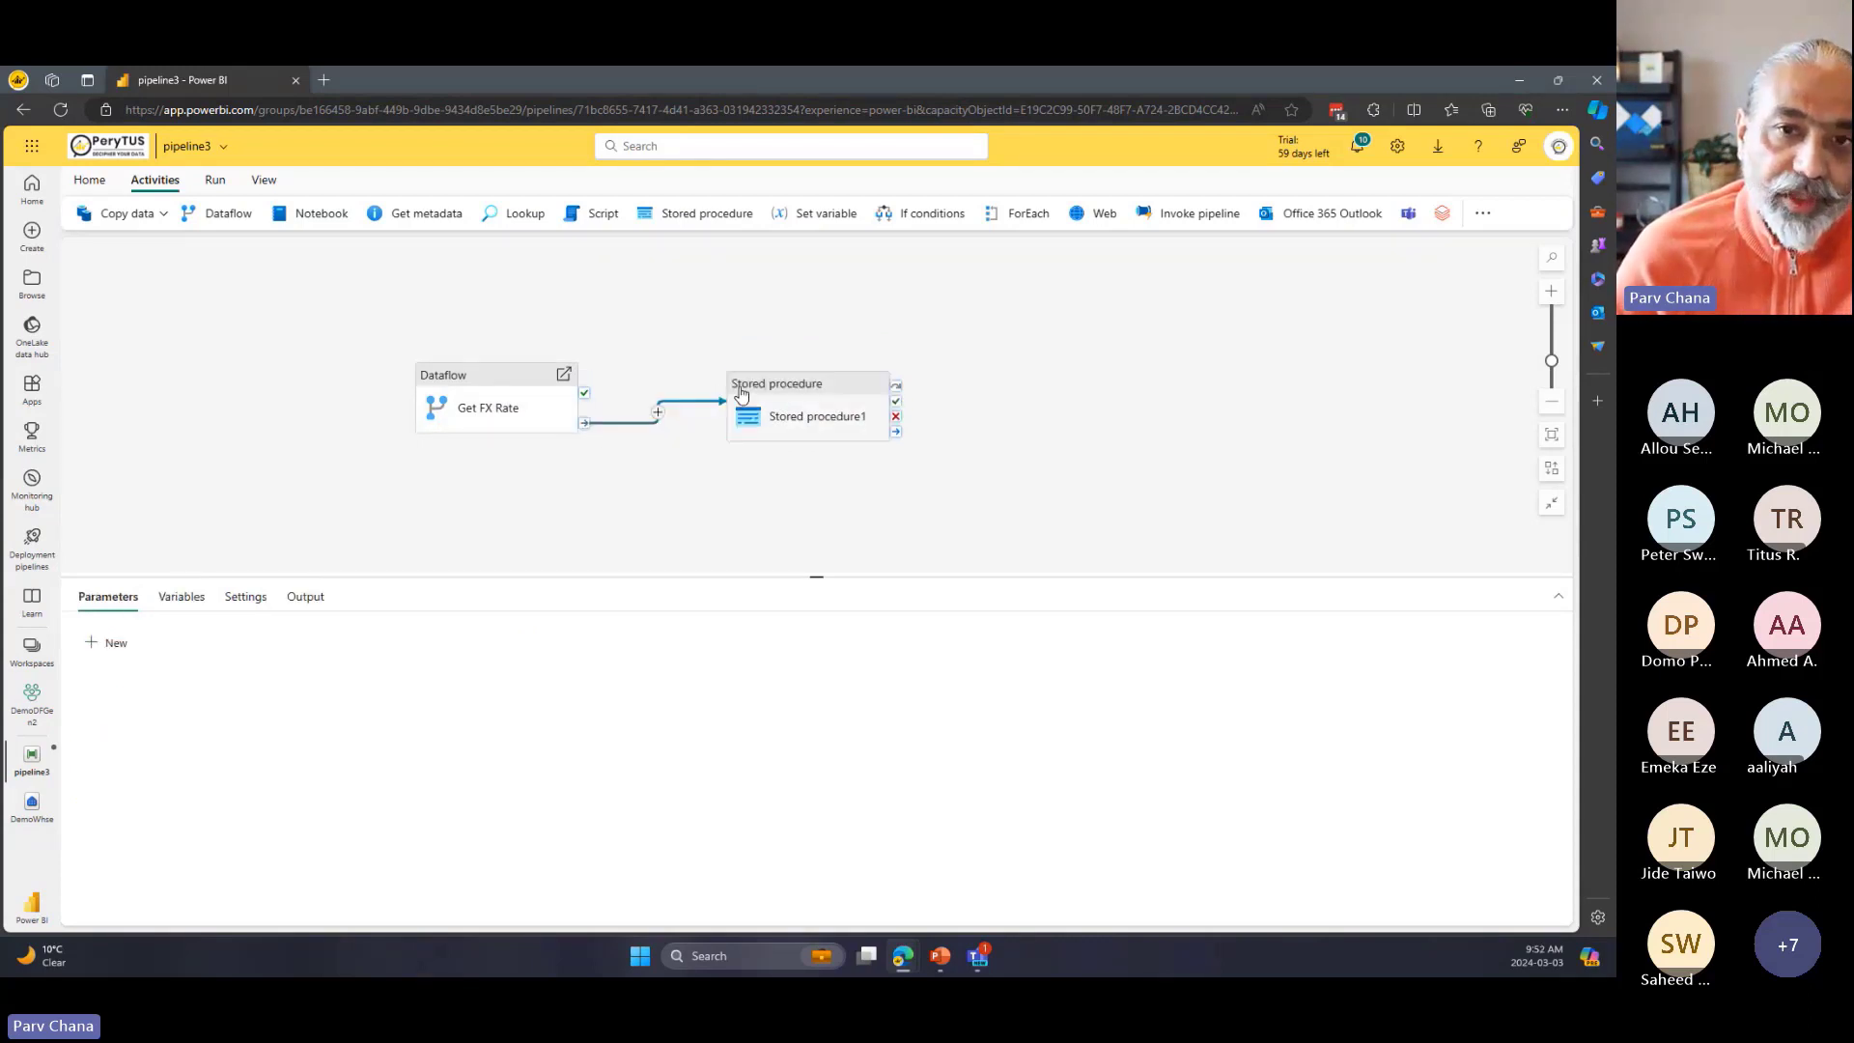
Rename the Stored procedure activity as "Upsert FX Rate".
{"action": "left_click", "coordinate": [800, 386]}
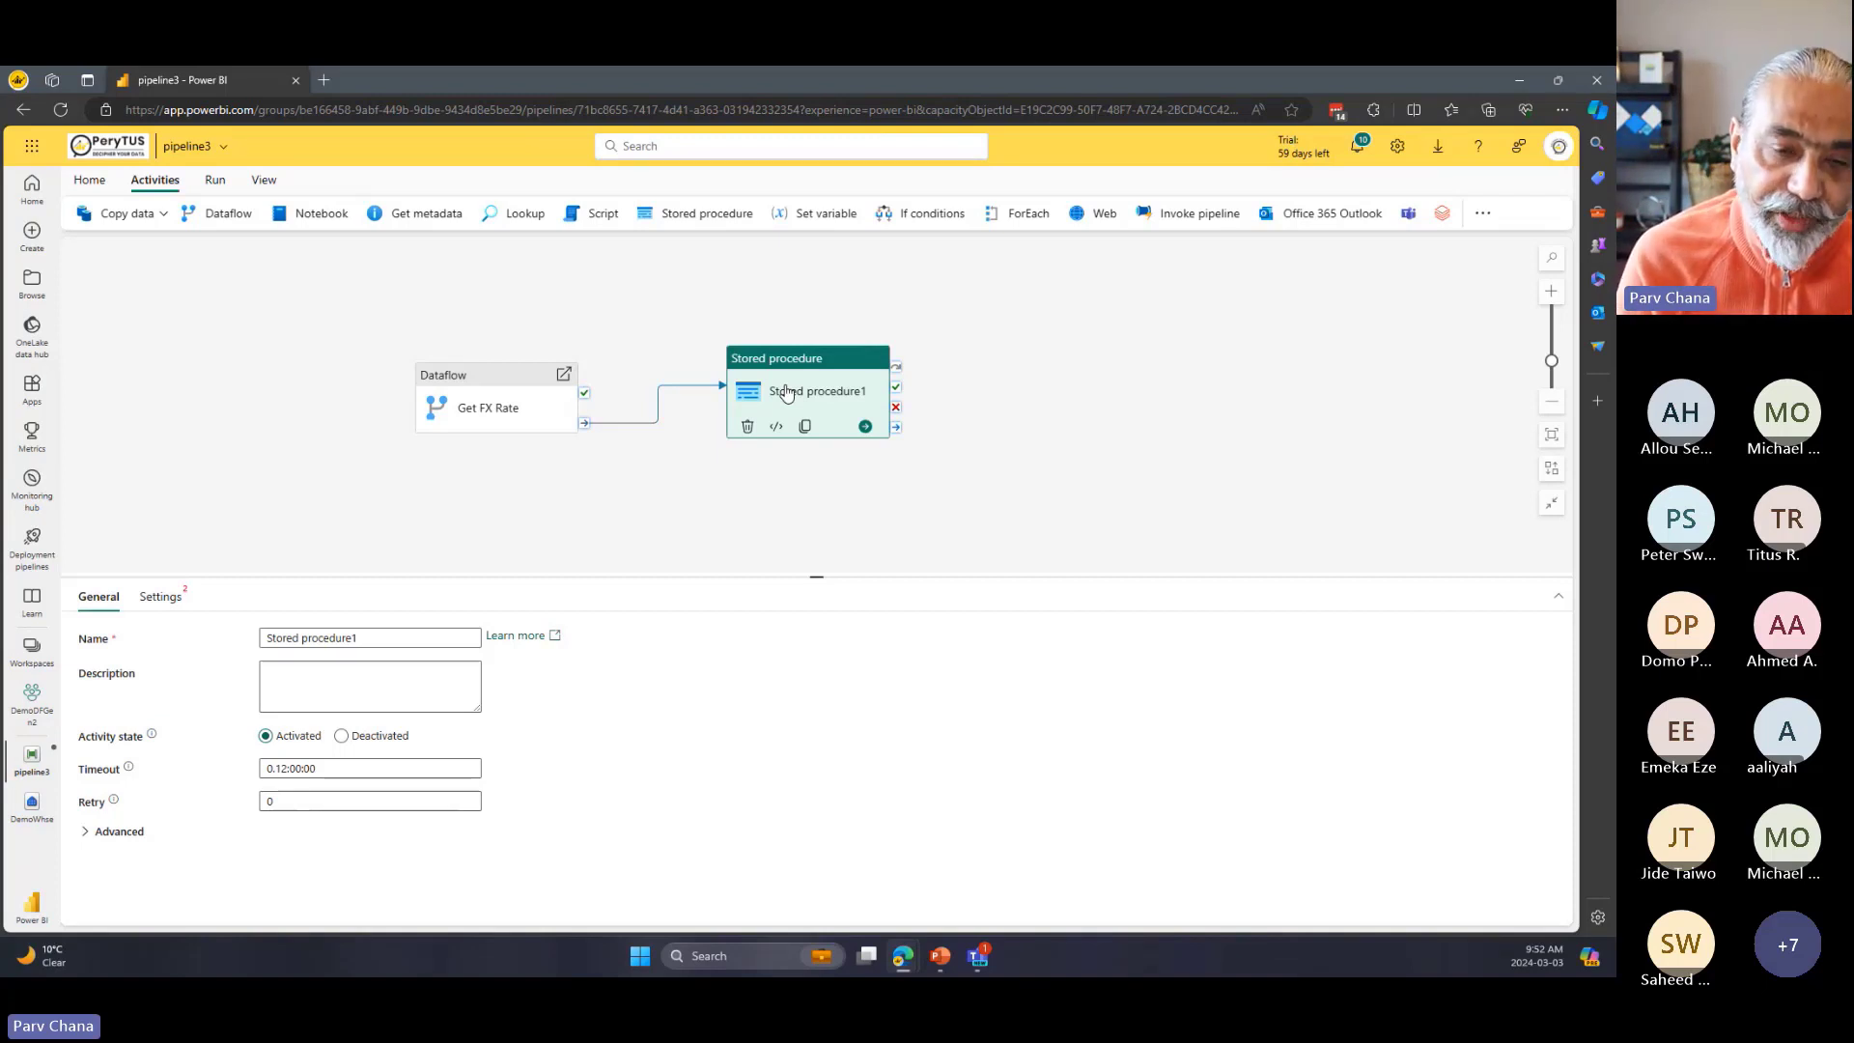
{"action": "left_click_drag", "start_coordinate": [406, 638], "coordinate": [219, 633]}
{"action": "type", "text": "Upse"}
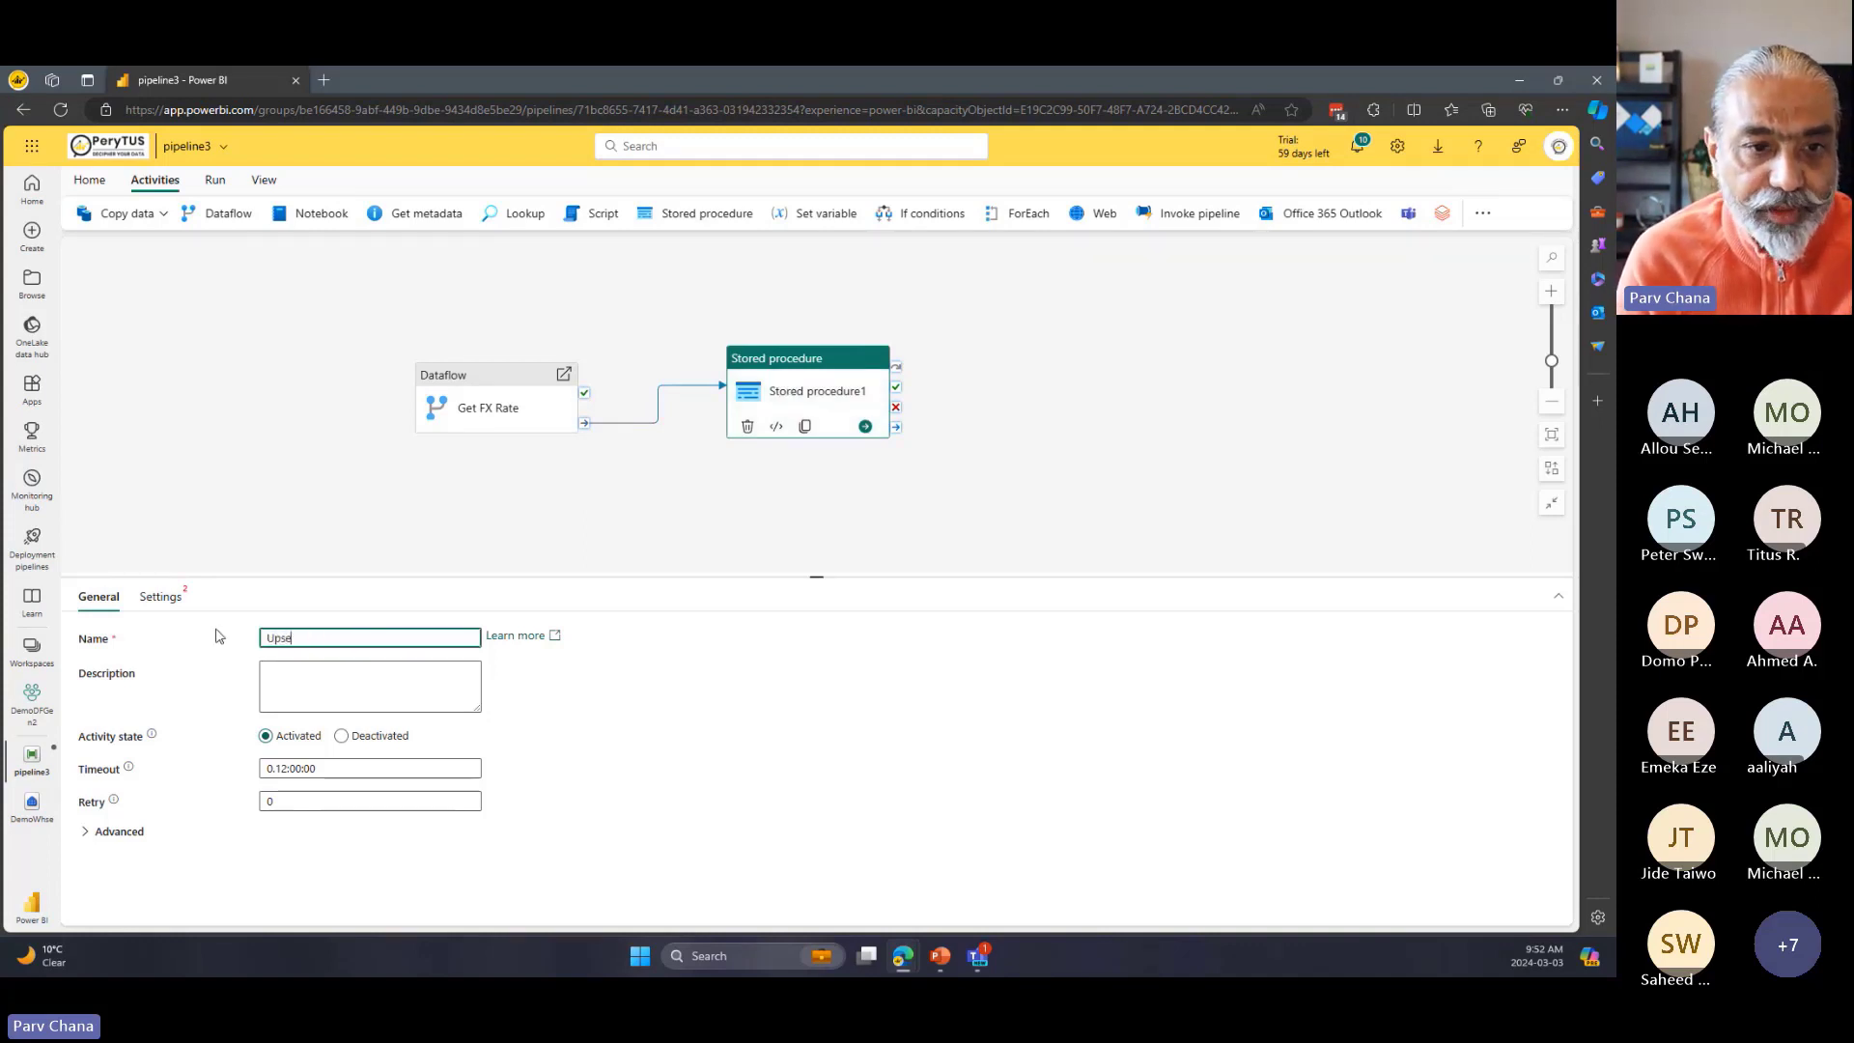
{"action": "type", "text": "rt FX"}
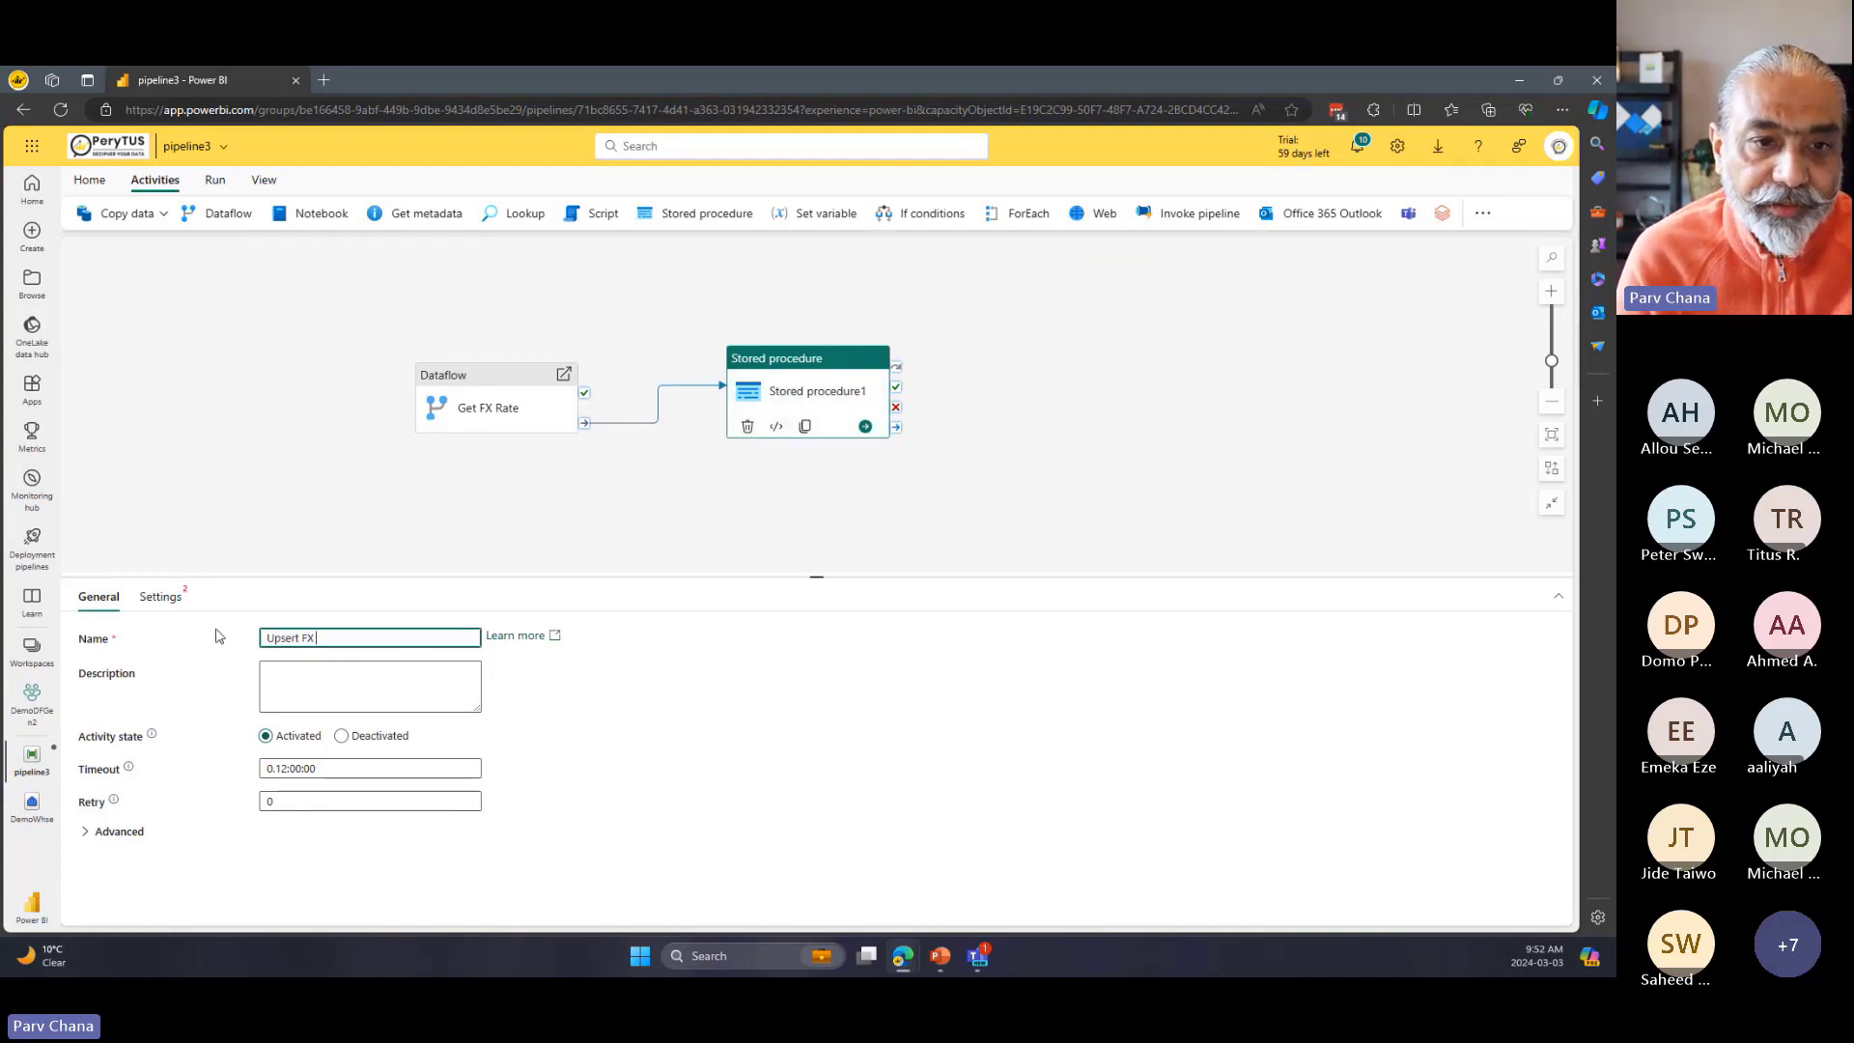
{"action": "type", "text": " Rate"}
Configure Upsert FX Rate to use the DemoWhse warehouse and the stored procedure [dbo].[sp_Upsert_ExchangeRate].
{"action": "left_click", "coordinate": [161, 596]}
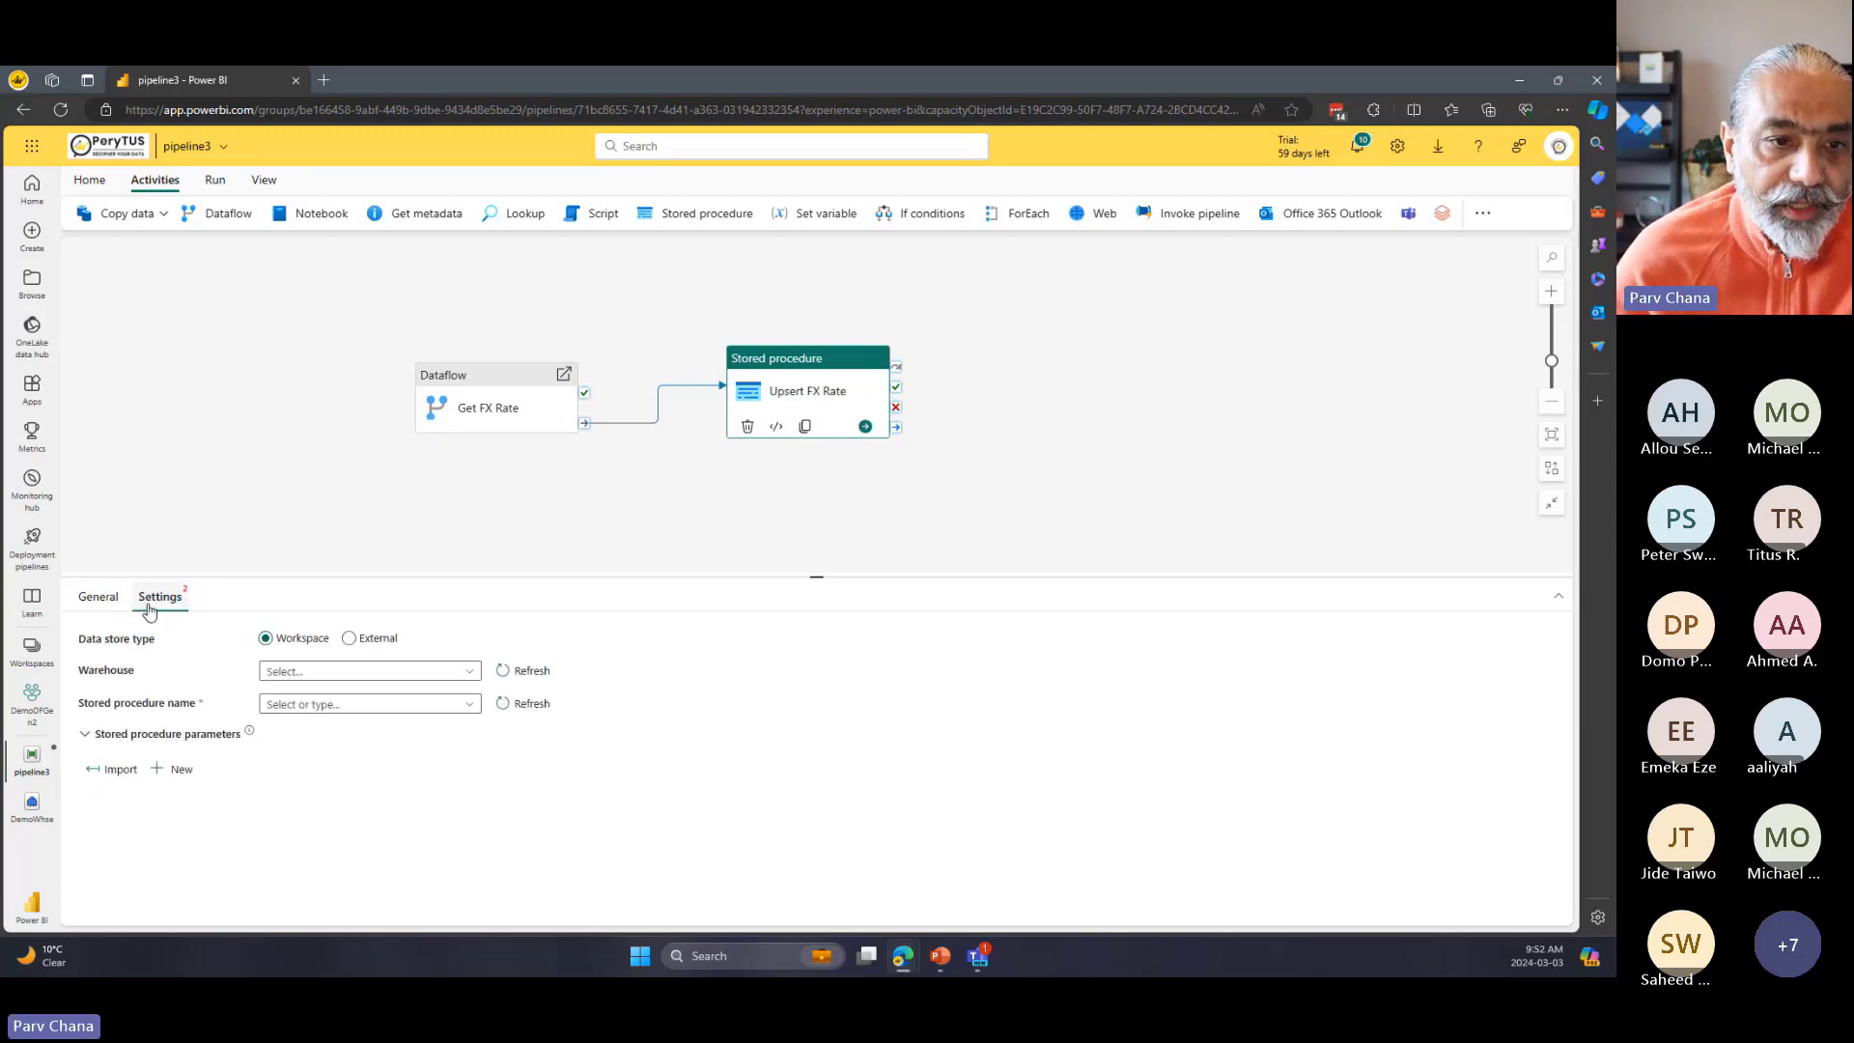
{"action": "left_click", "coordinate": [443, 673]}
{"action": "left_click", "coordinate": [322, 758]}
{"action": "left_click", "coordinate": [425, 704]}
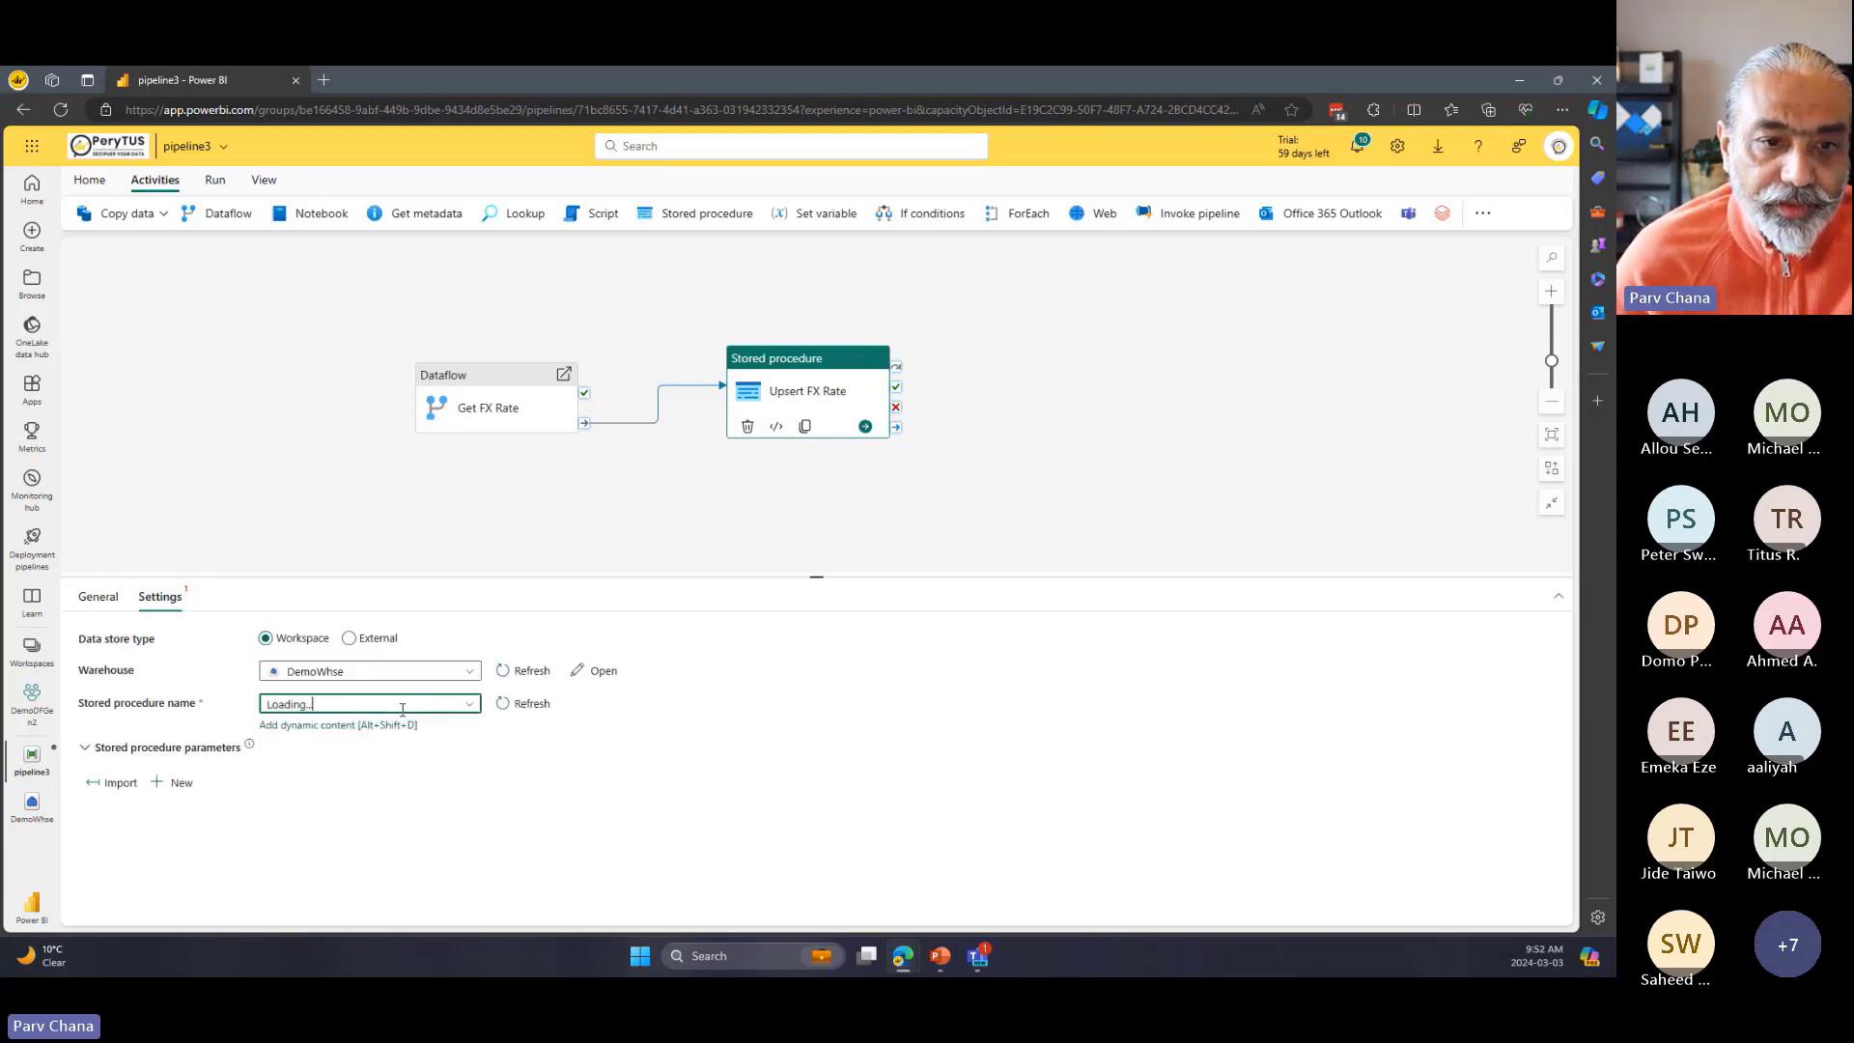
{"action": "left_click", "coordinate": [470, 712]}
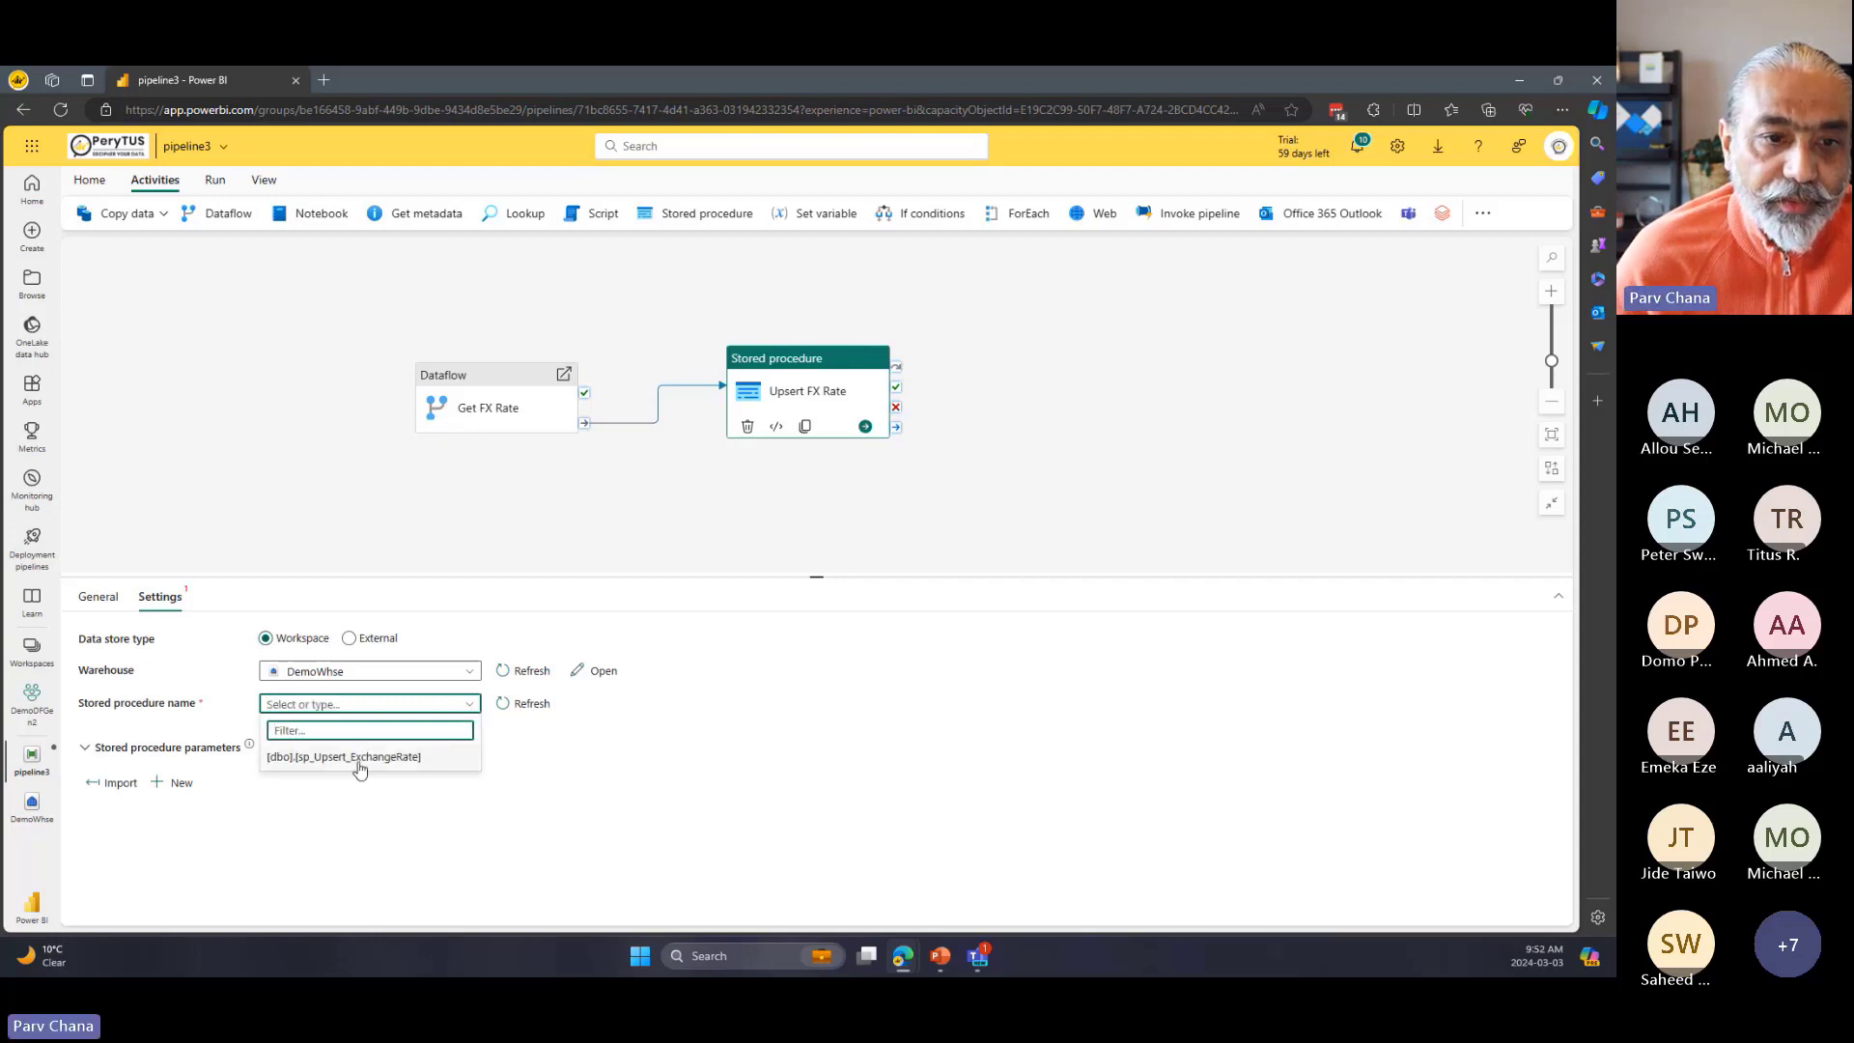
{"action": "left_click", "coordinate": [357, 761]}
Spread the two activities apart on the canvas, placing Get FX Rate lower and Upsert FX Rate higher.
{"action": "left_click_drag", "start_coordinate": [494, 387], "coordinate": [476, 422]}
{"action": "left_click_drag", "start_coordinate": [780, 384], "coordinate": [838, 354]}
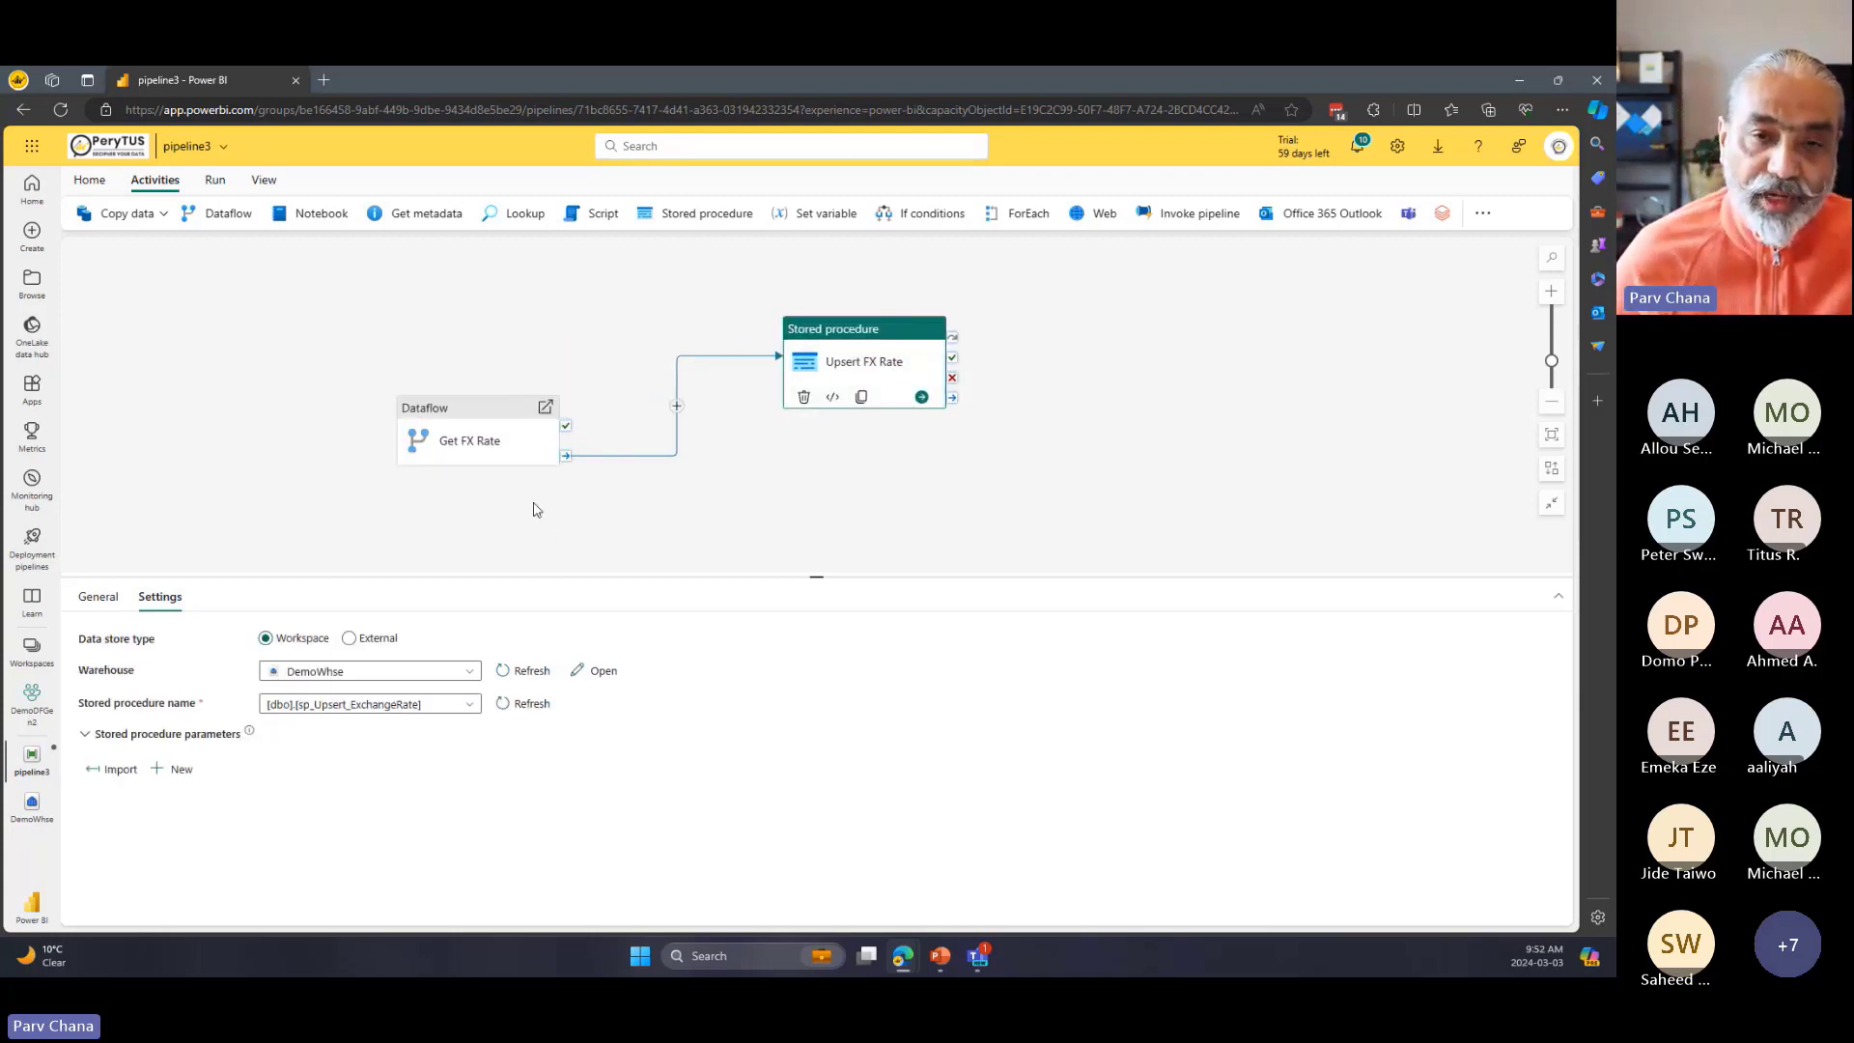
{"action": "mouse_move", "coordinate": [473, 435]}
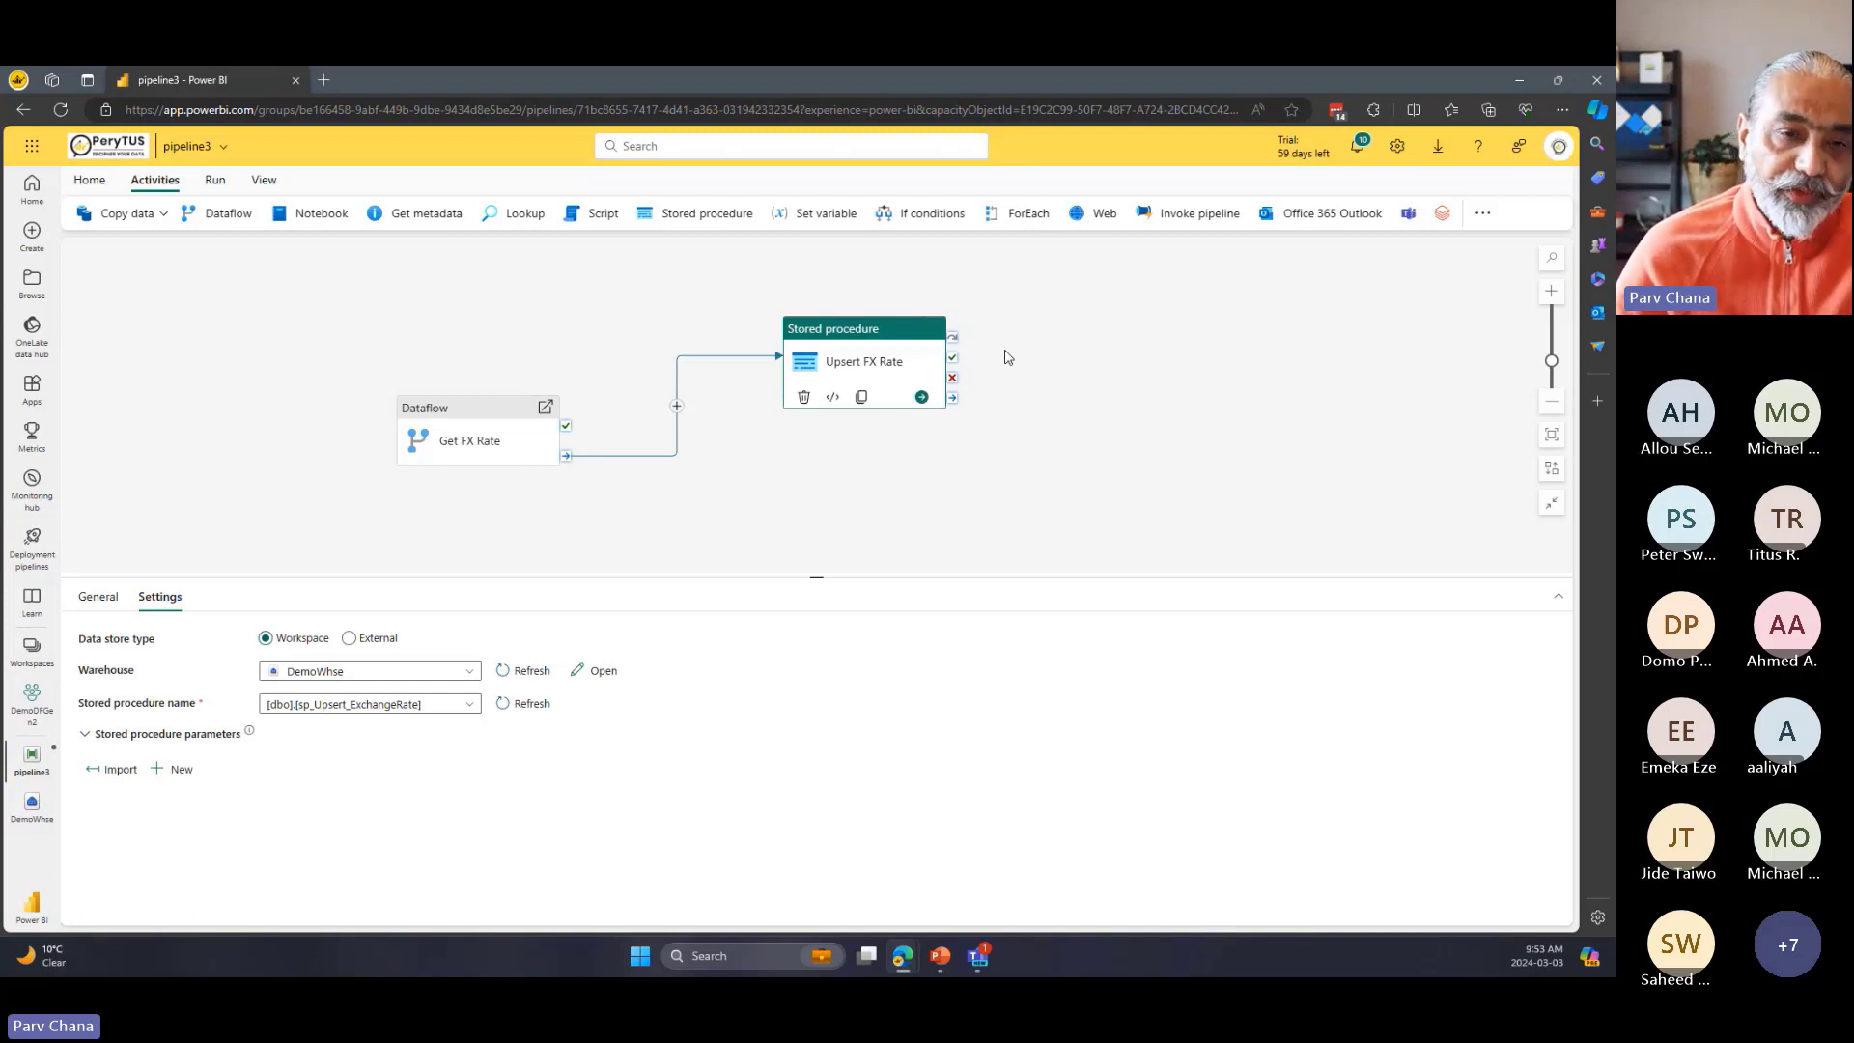
{"action": "left_click_drag", "start_coordinate": [886, 329], "coordinate": [884, 331]}
{"action": "left_click", "coordinate": [468, 406]}
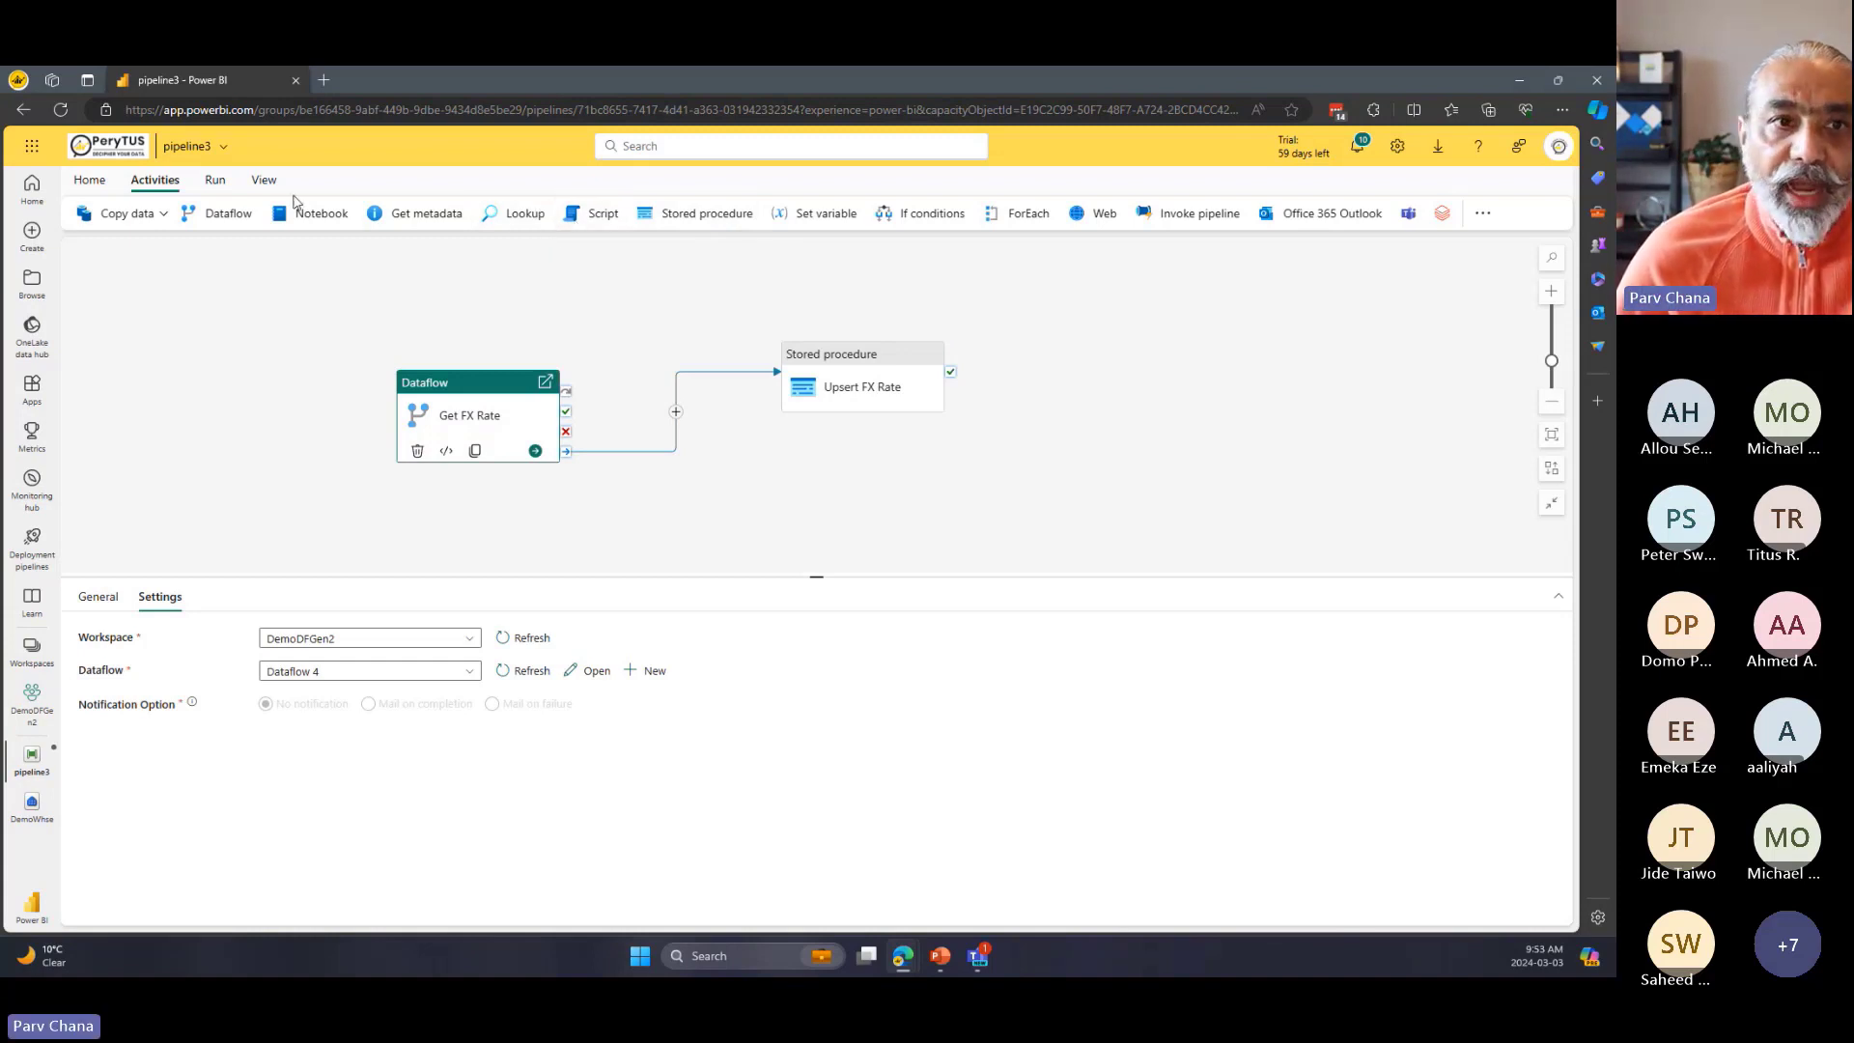
View the scheduling options of pipeline3 without changing them, and save and run the pipeline.
{"action": "left_click", "coordinate": [218, 183]}
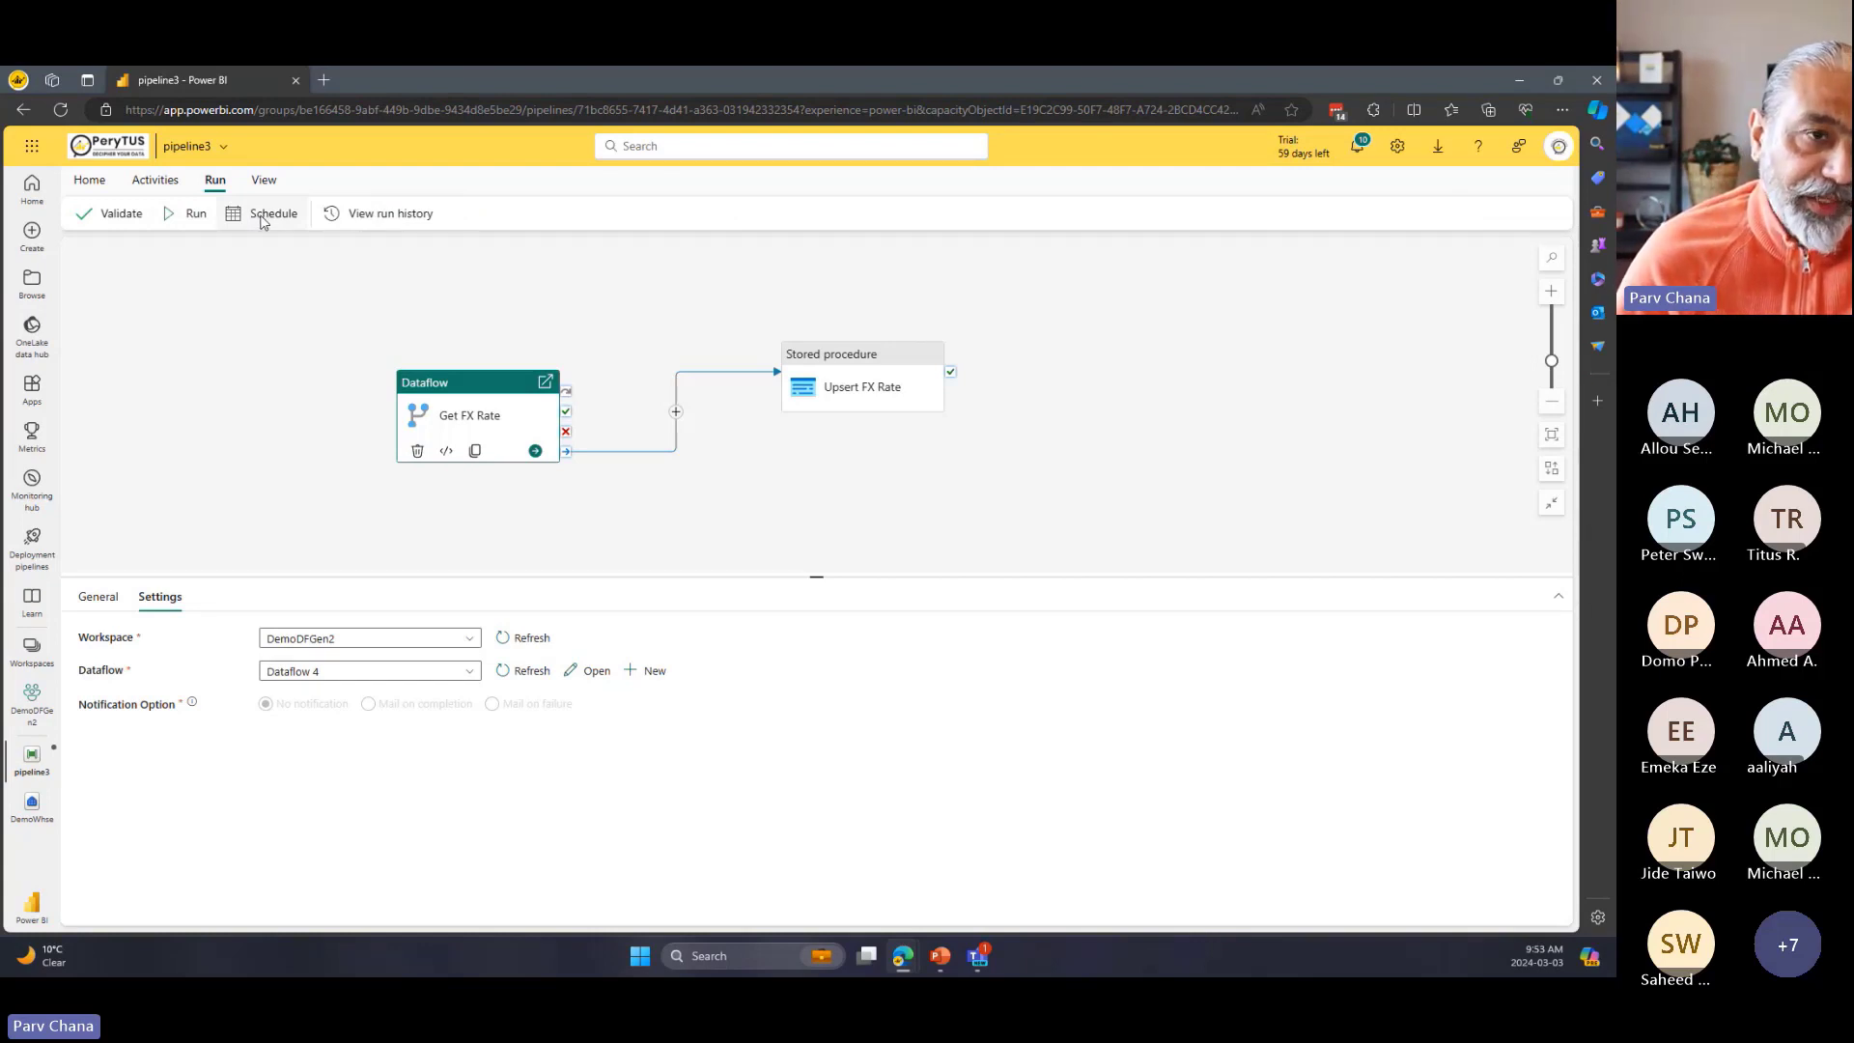
{"action": "left_click", "coordinate": [260, 215]}
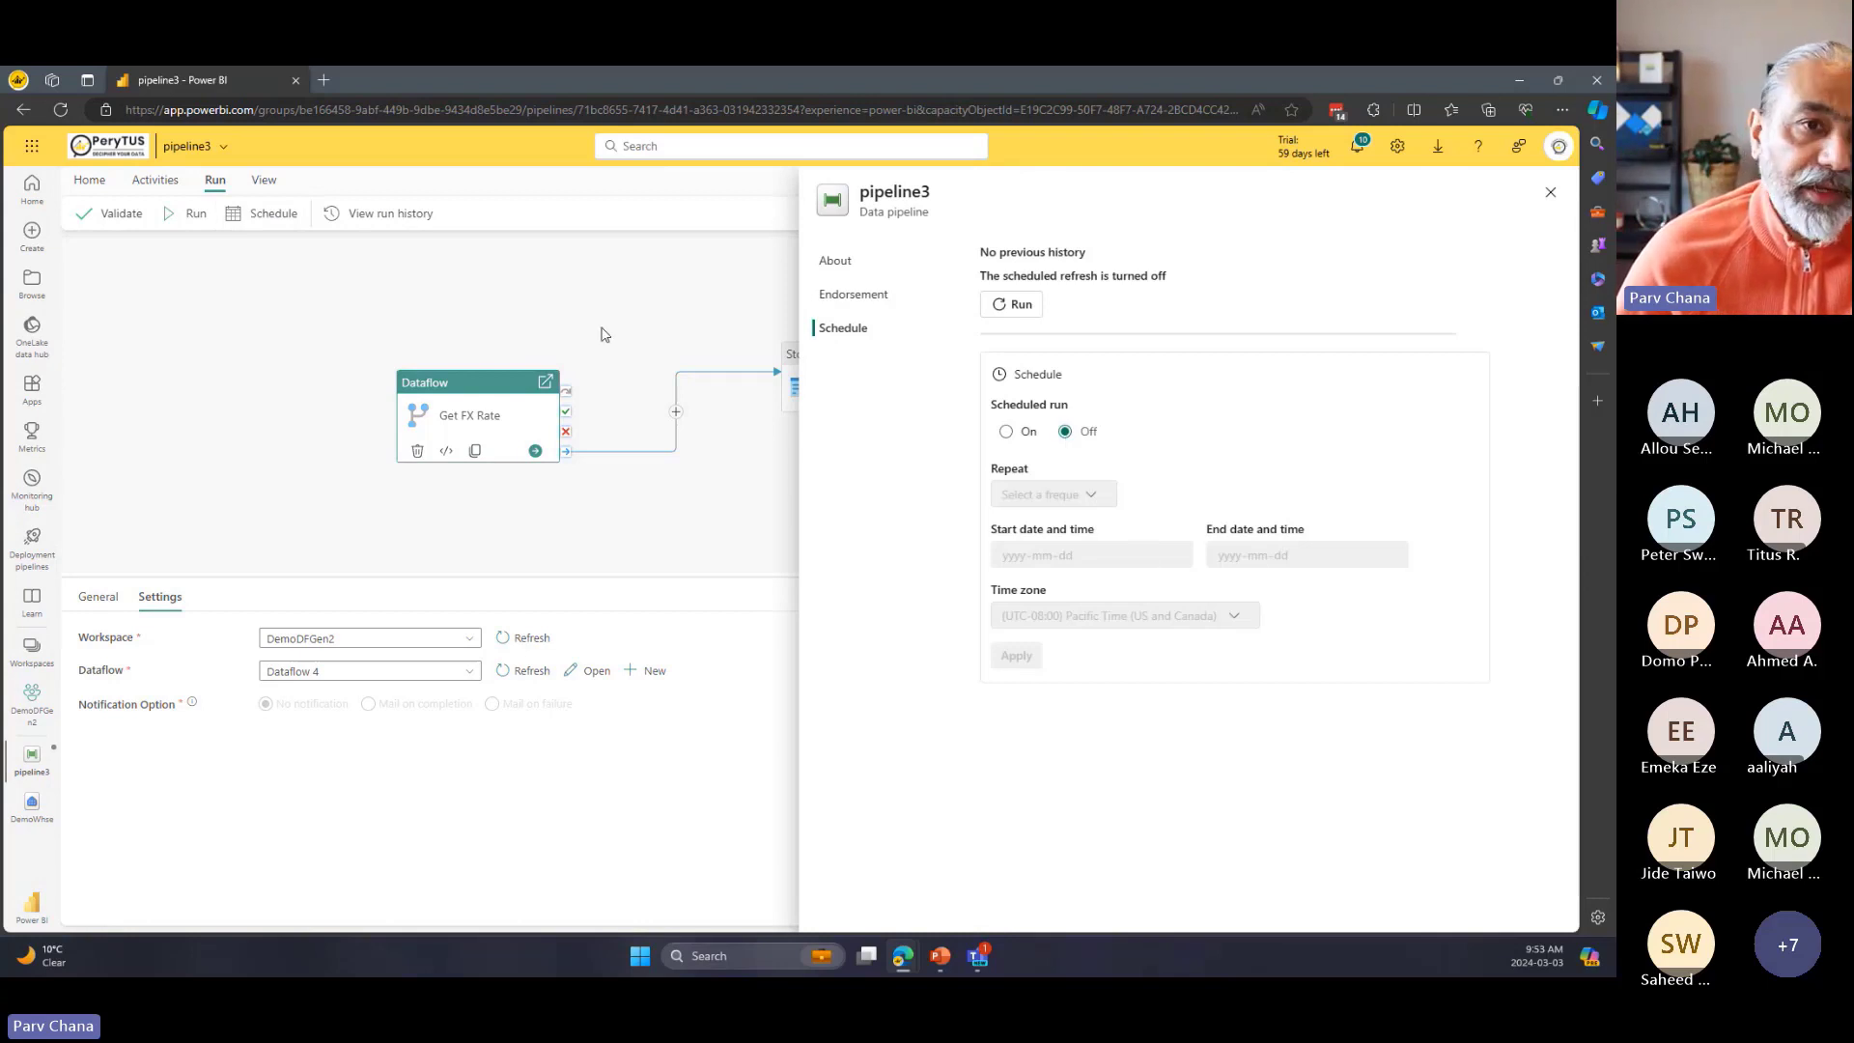
{"action": "left_click", "coordinate": [1552, 194]}
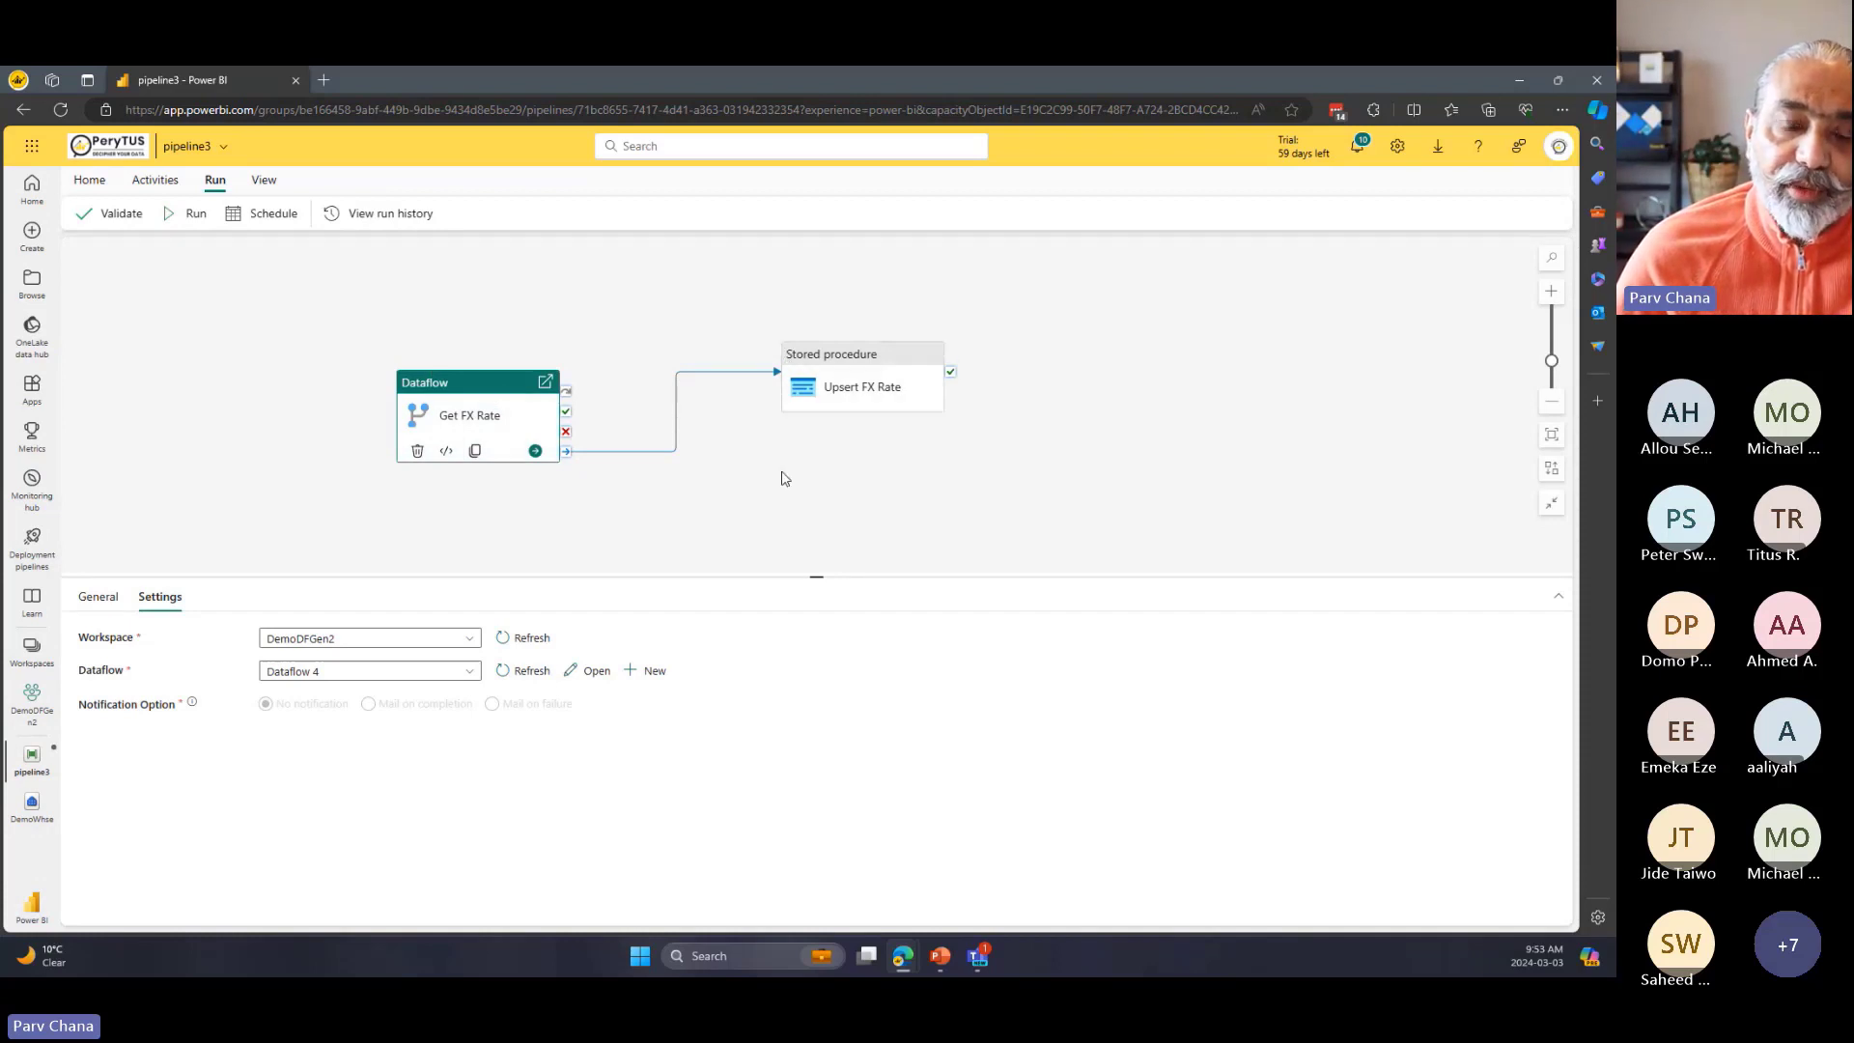
{"action": "left_click", "coordinate": [184, 222]}
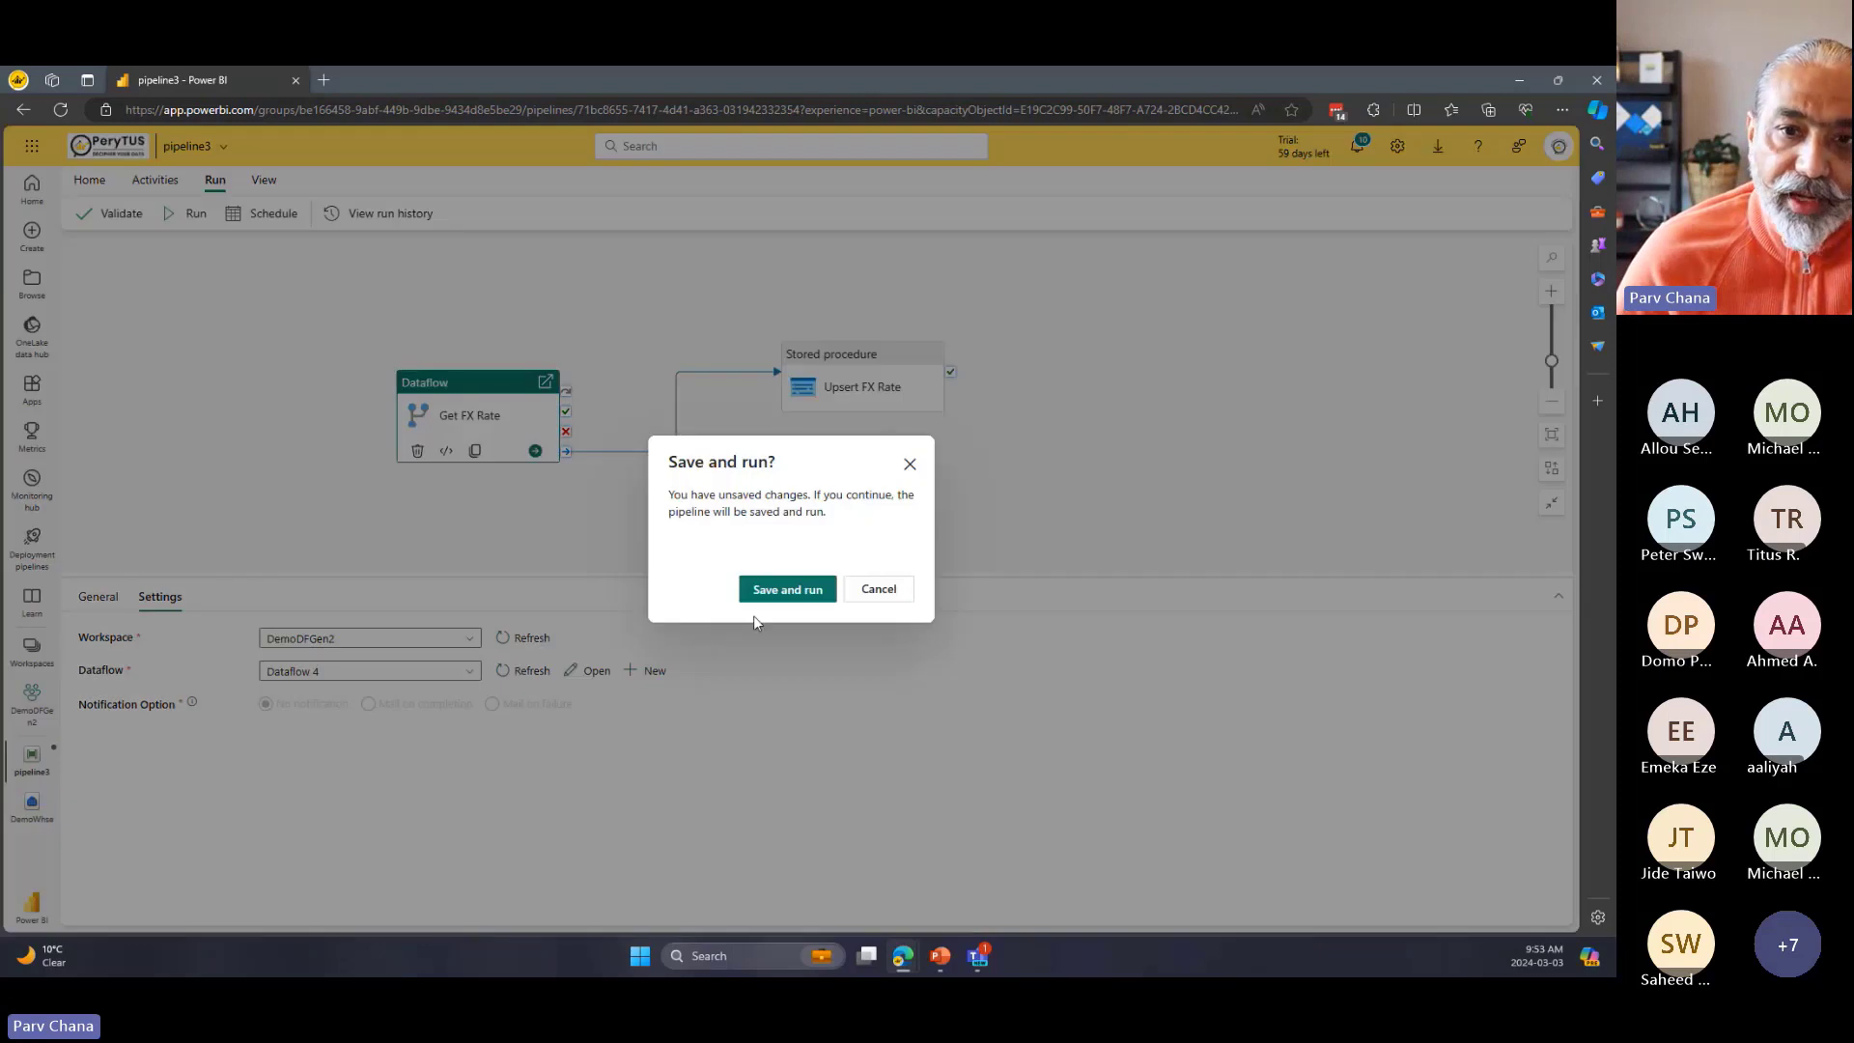
{"action": "left_click", "coordinate": [762, 597]}
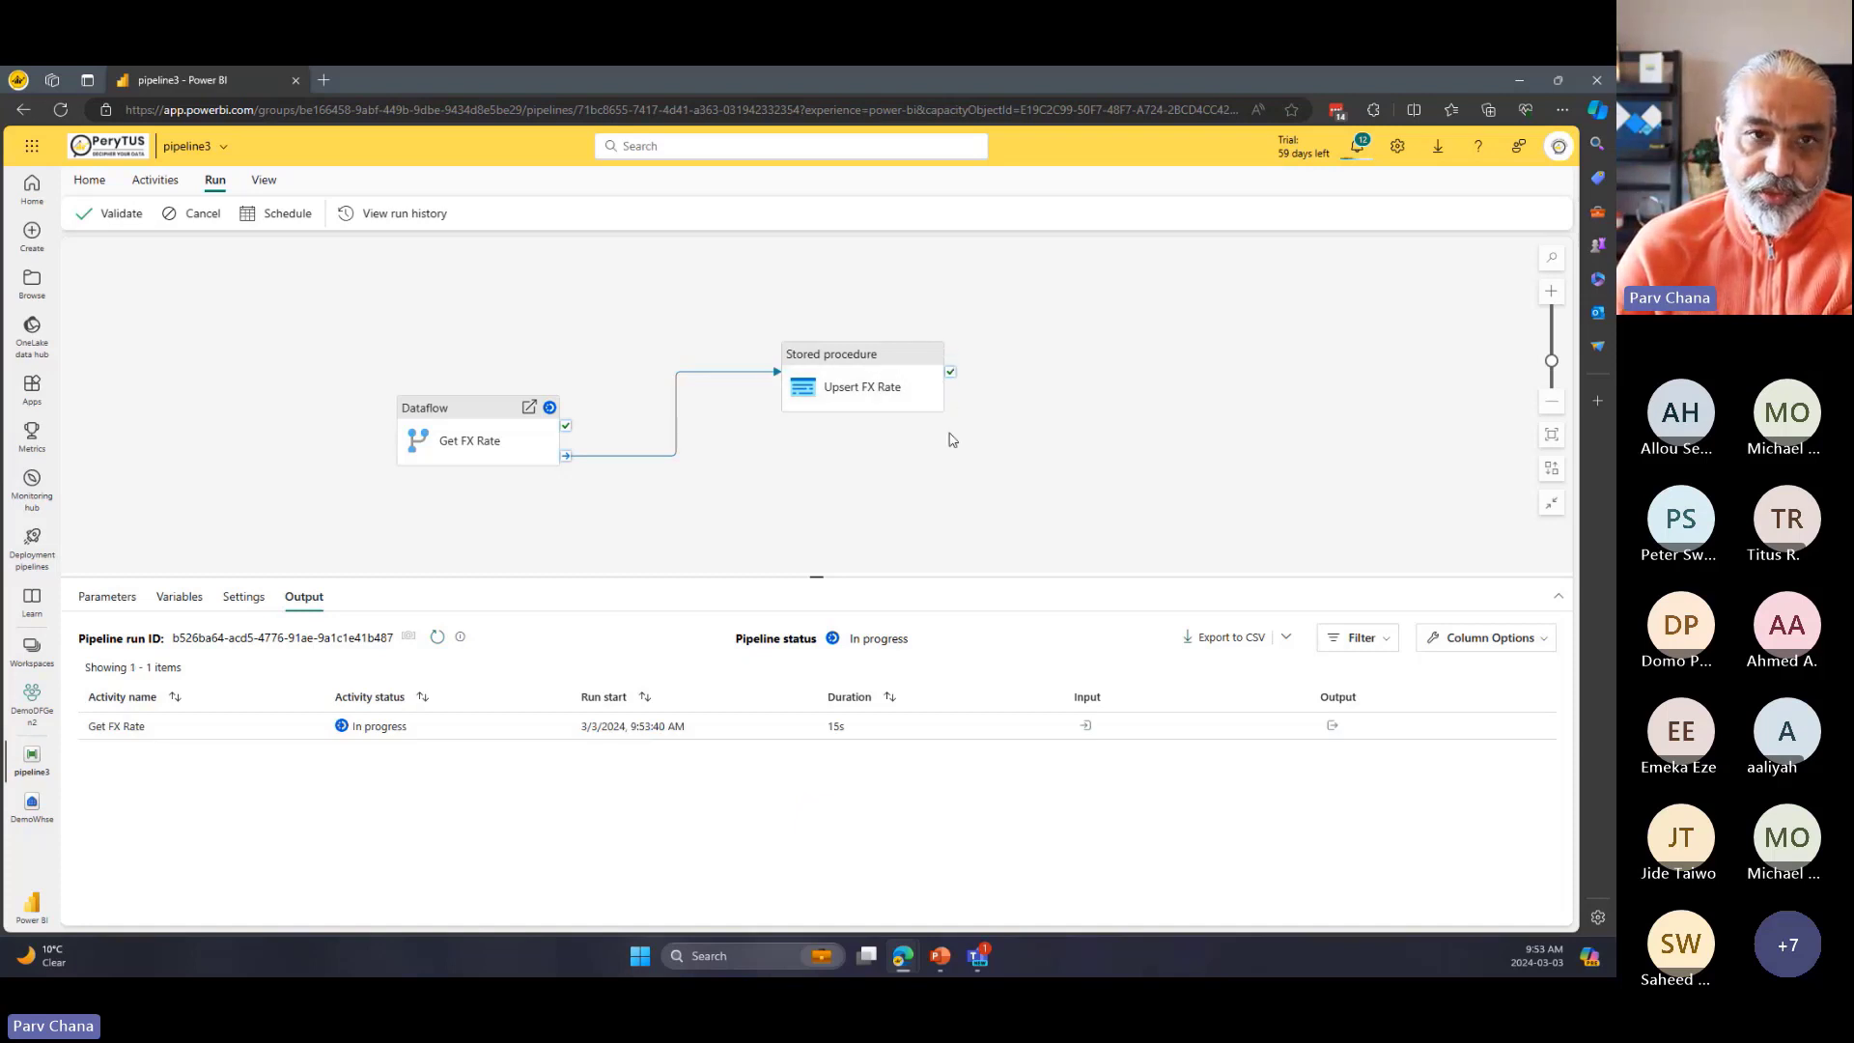
Open the DemoWhse warehouse in a separate browser tab and reopen pipeline3 to check its run status.
{"action": "left_click", "coordinate": [31, 706]}
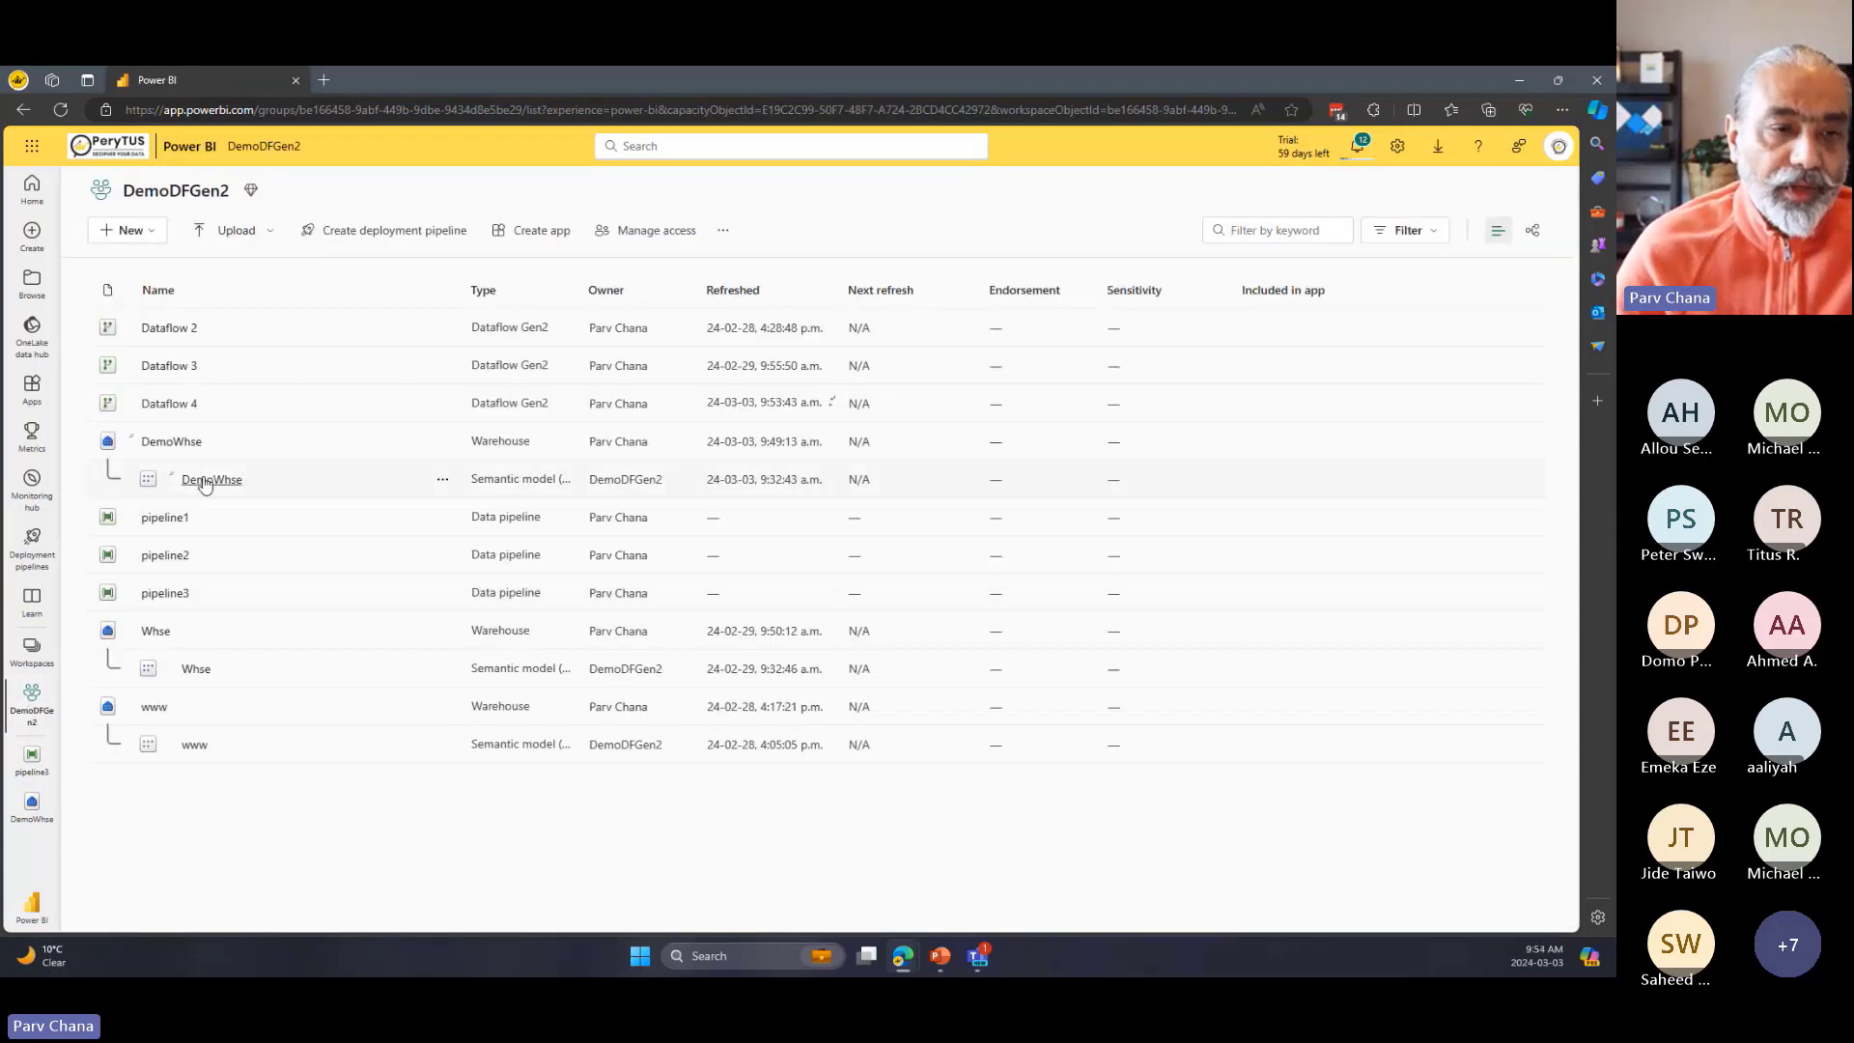
{"action": "middle_click", "coordinate": [180, 443]}
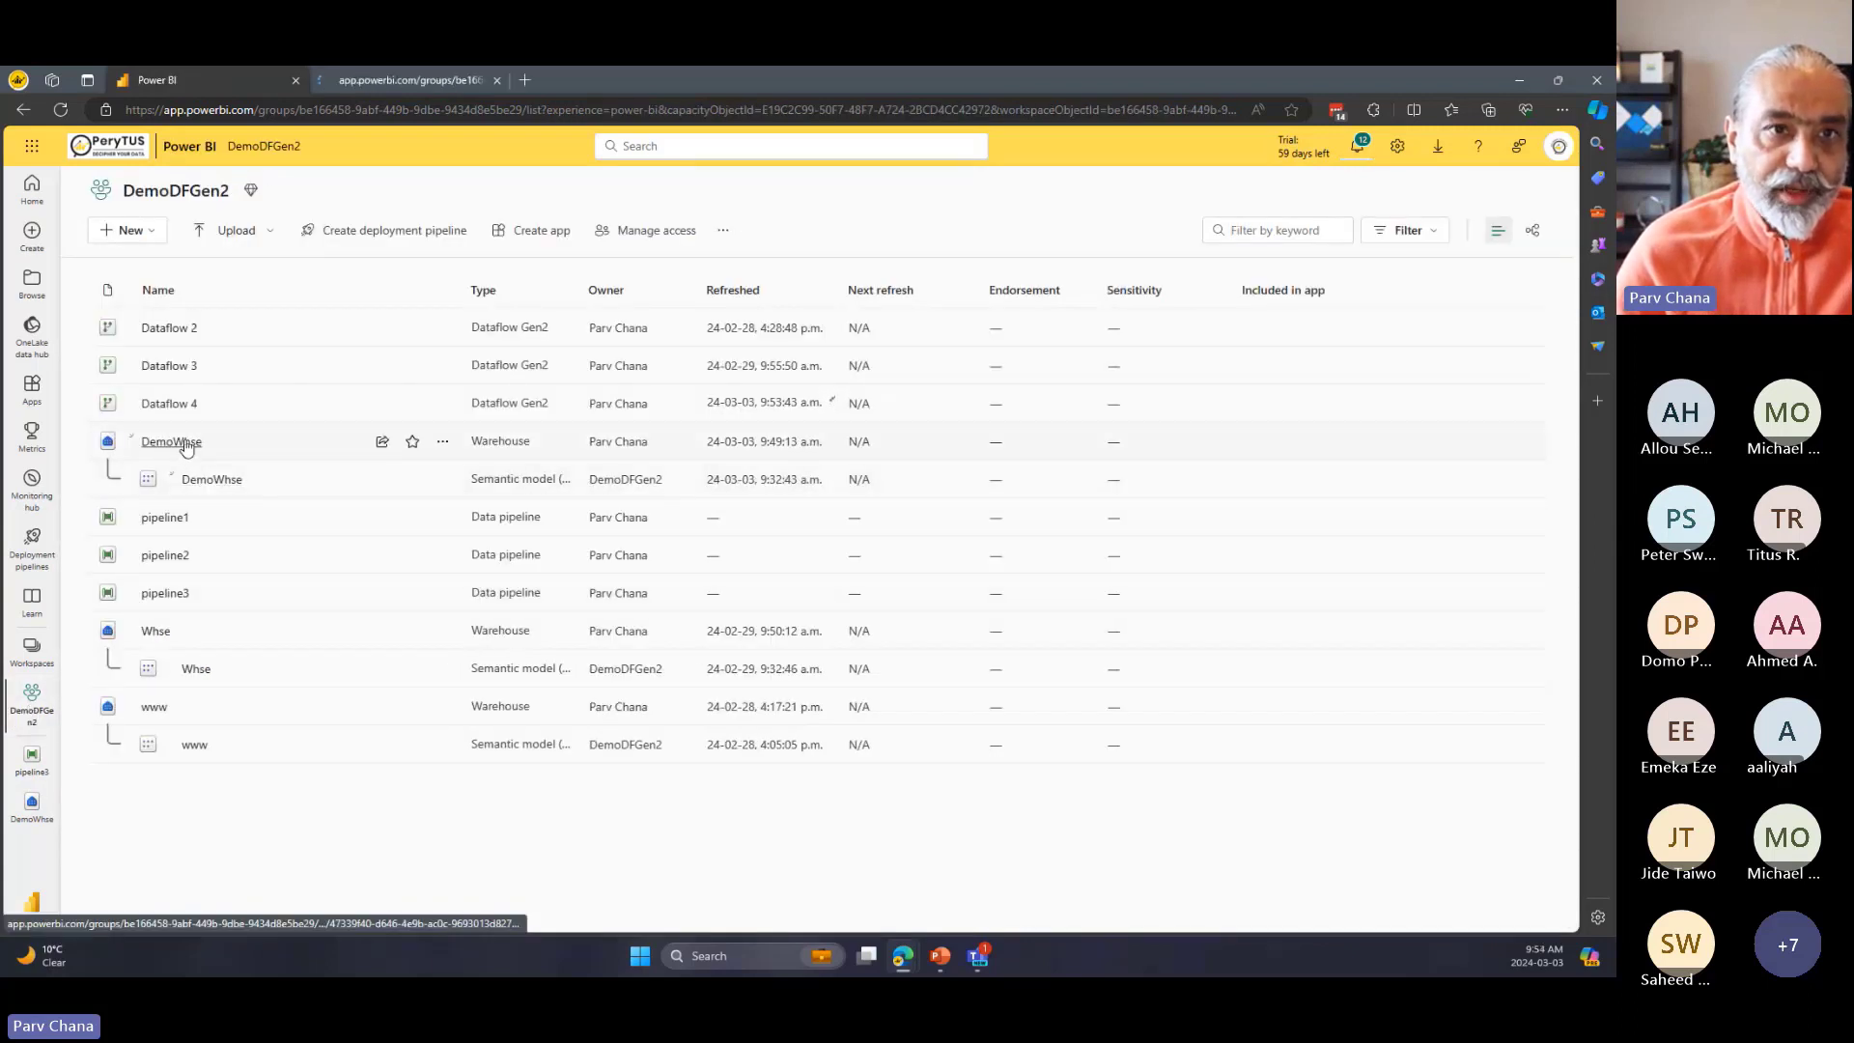
{"action": "left_click", "coordinate": [165, 593]}
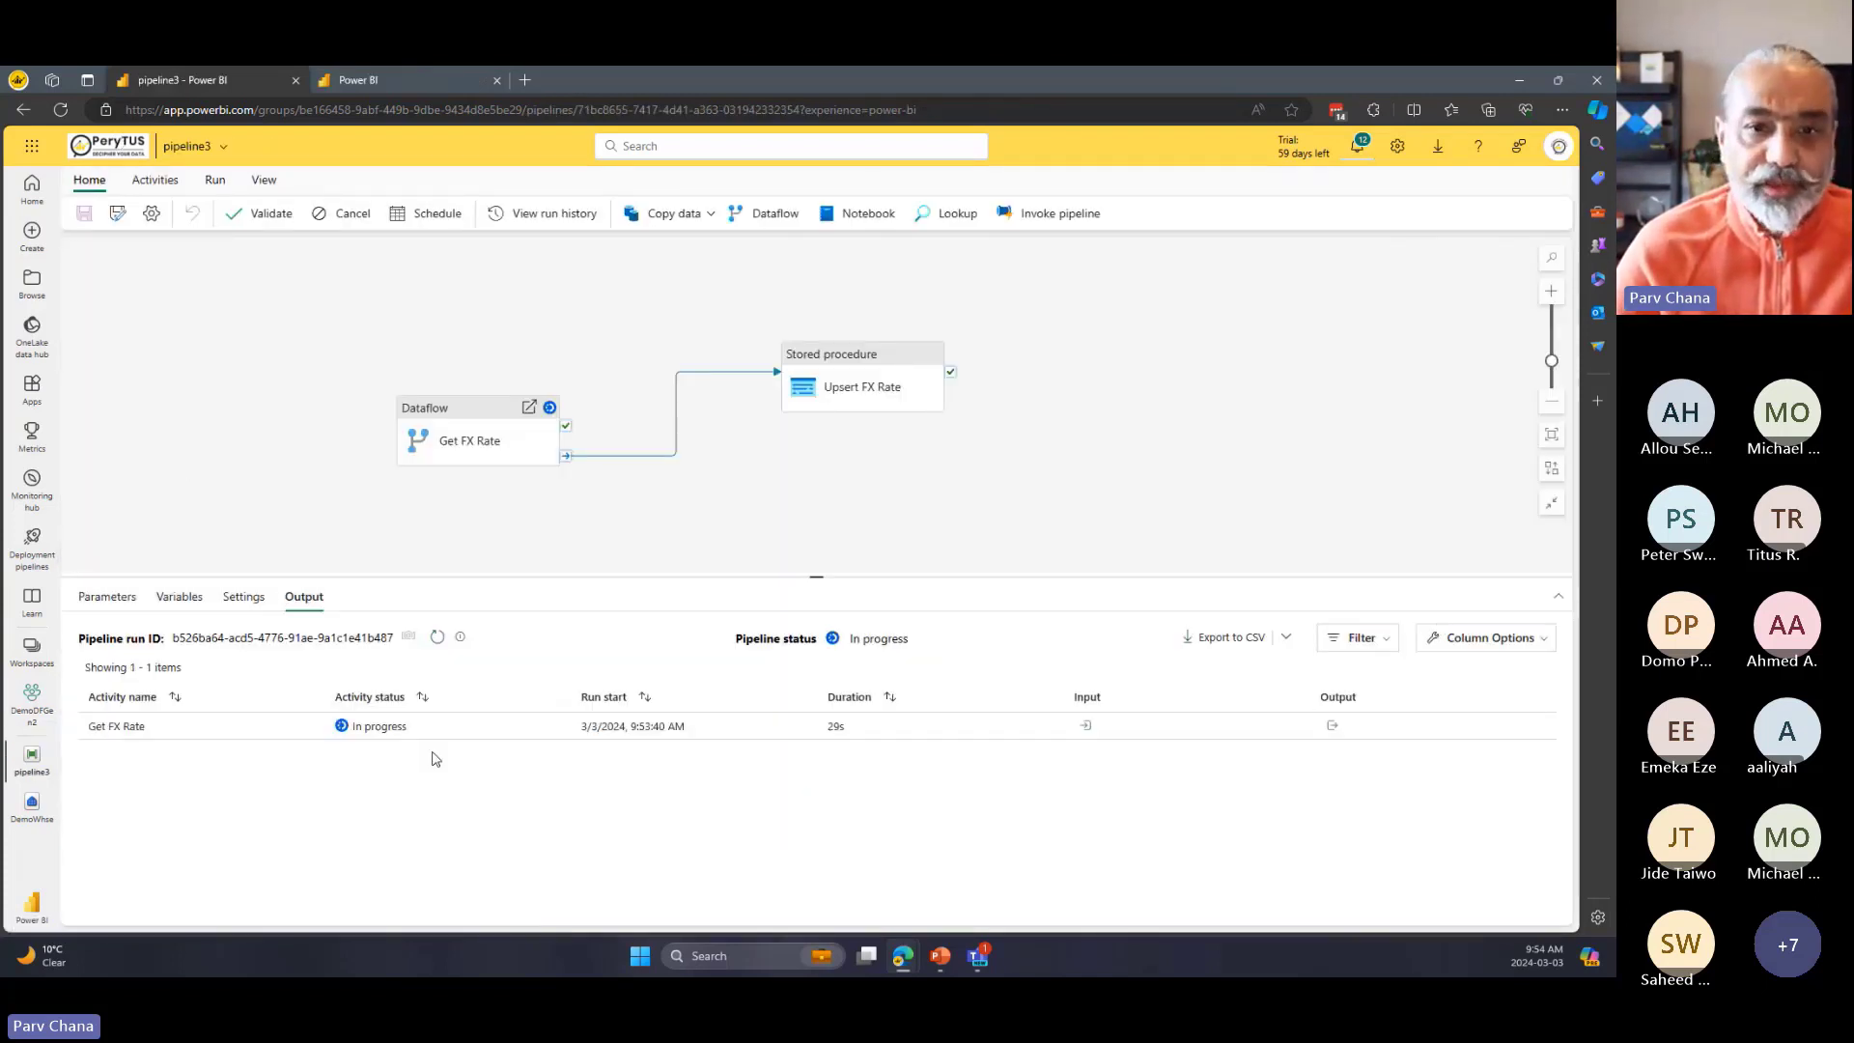
Run "Select * From DailyFXRate" in a new SQL query on DemoWhse and return to the pipeline3 run output.
{"action": "left_click", "coordinate": [401, 85]}
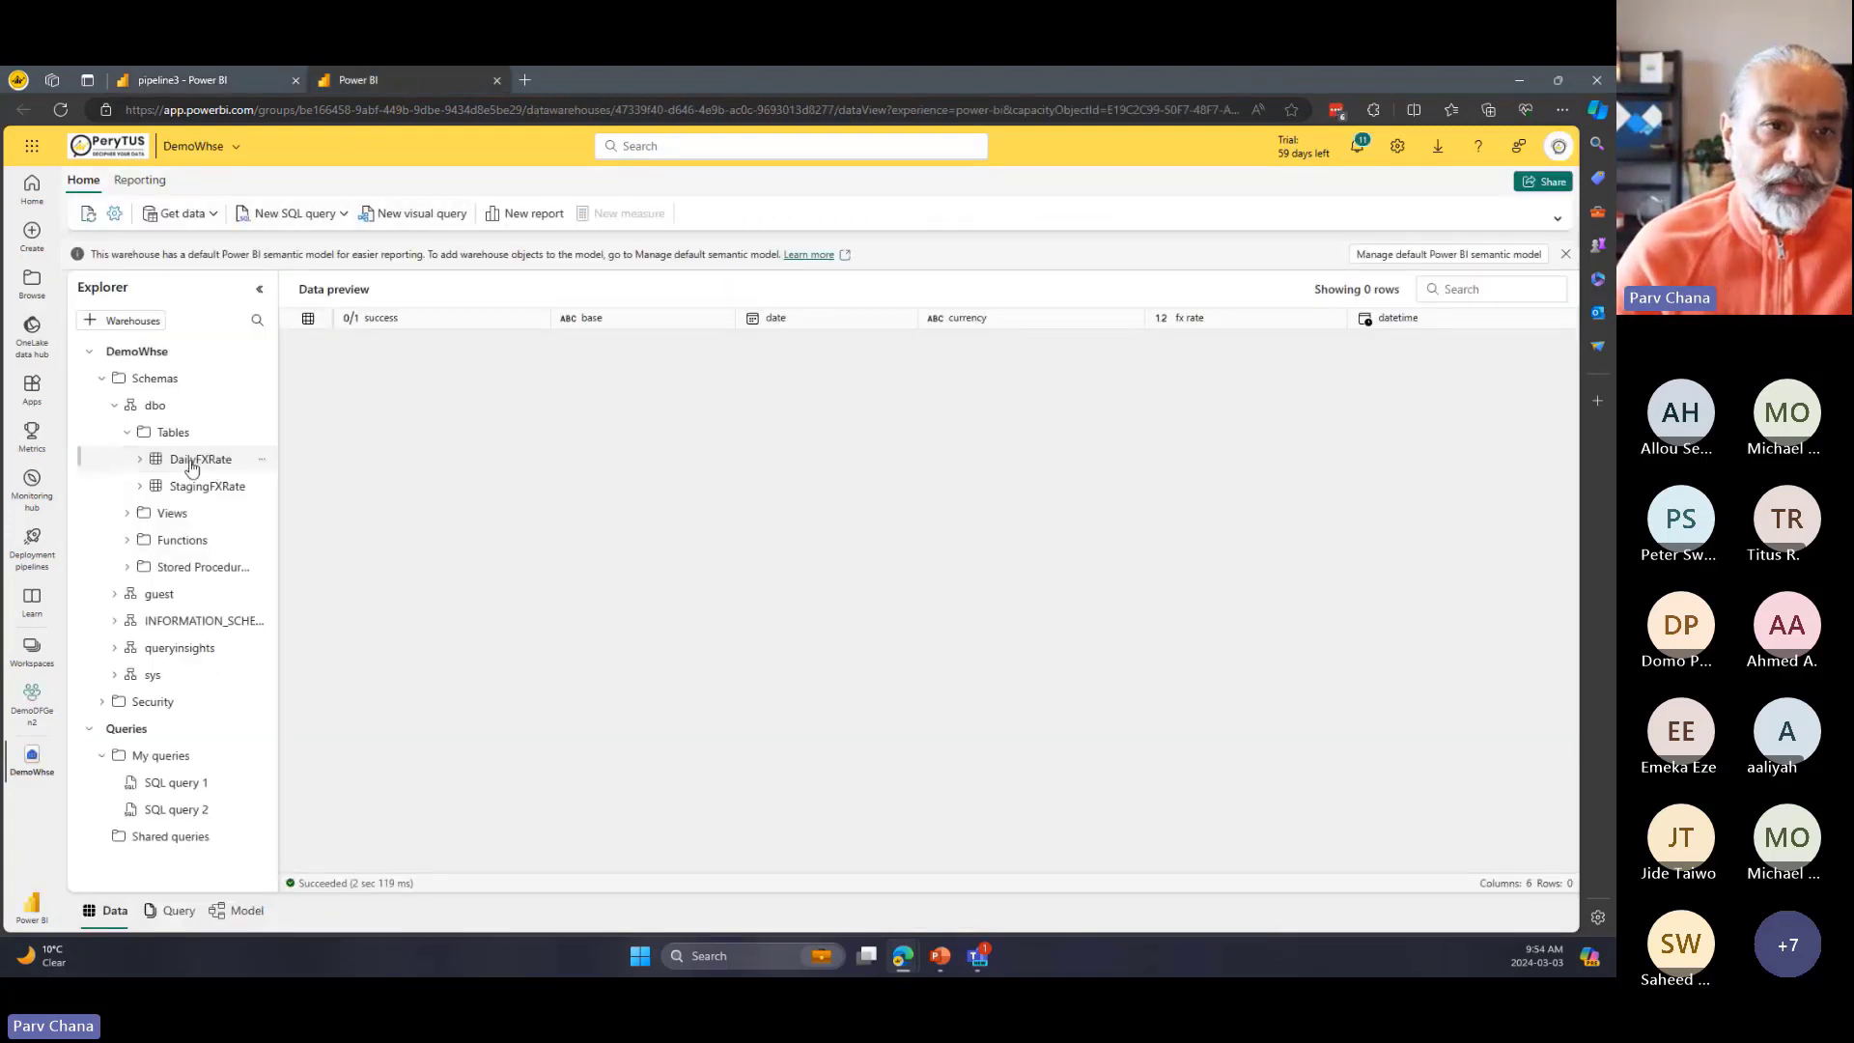
{"action": "left_click", "coordinate": [280, 214]}
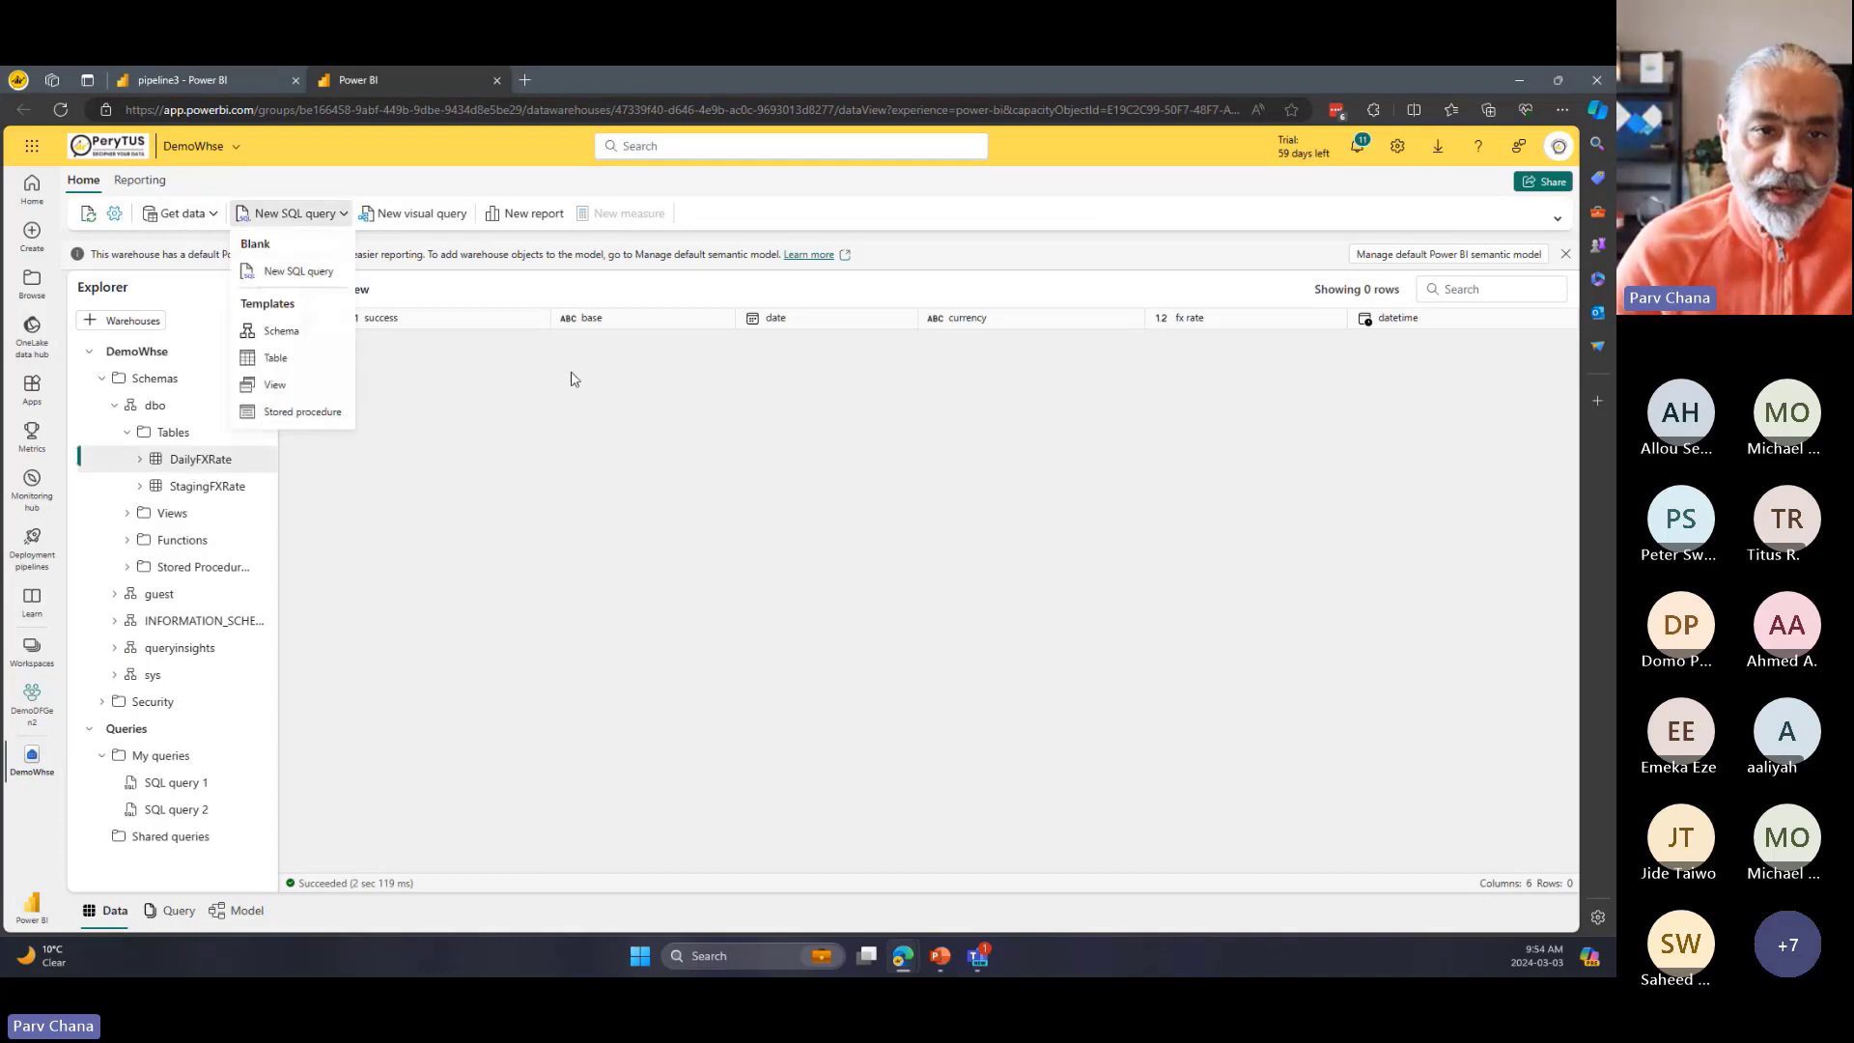
{"action": "left_click", "coordinate": [293, 273]}
{"action": "type", "text": "Select * F"}
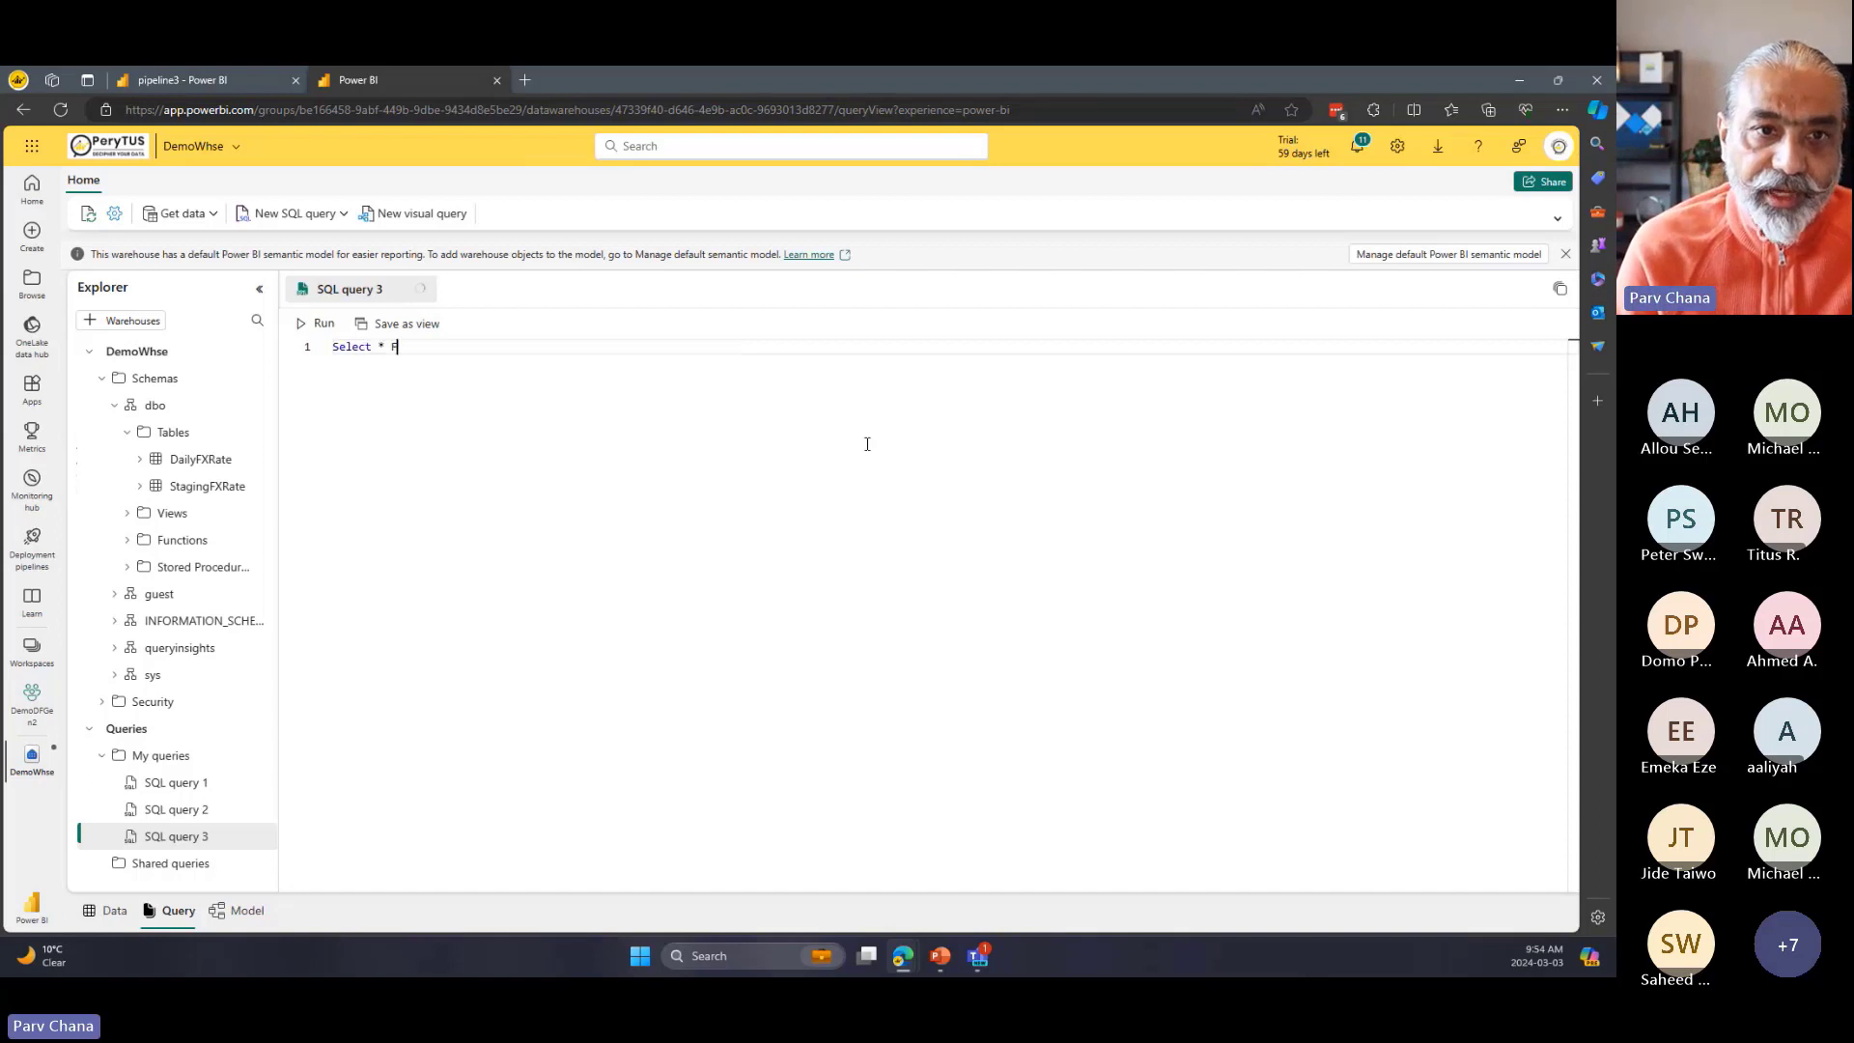
{"action": "type", "text": "rom DailyF"}
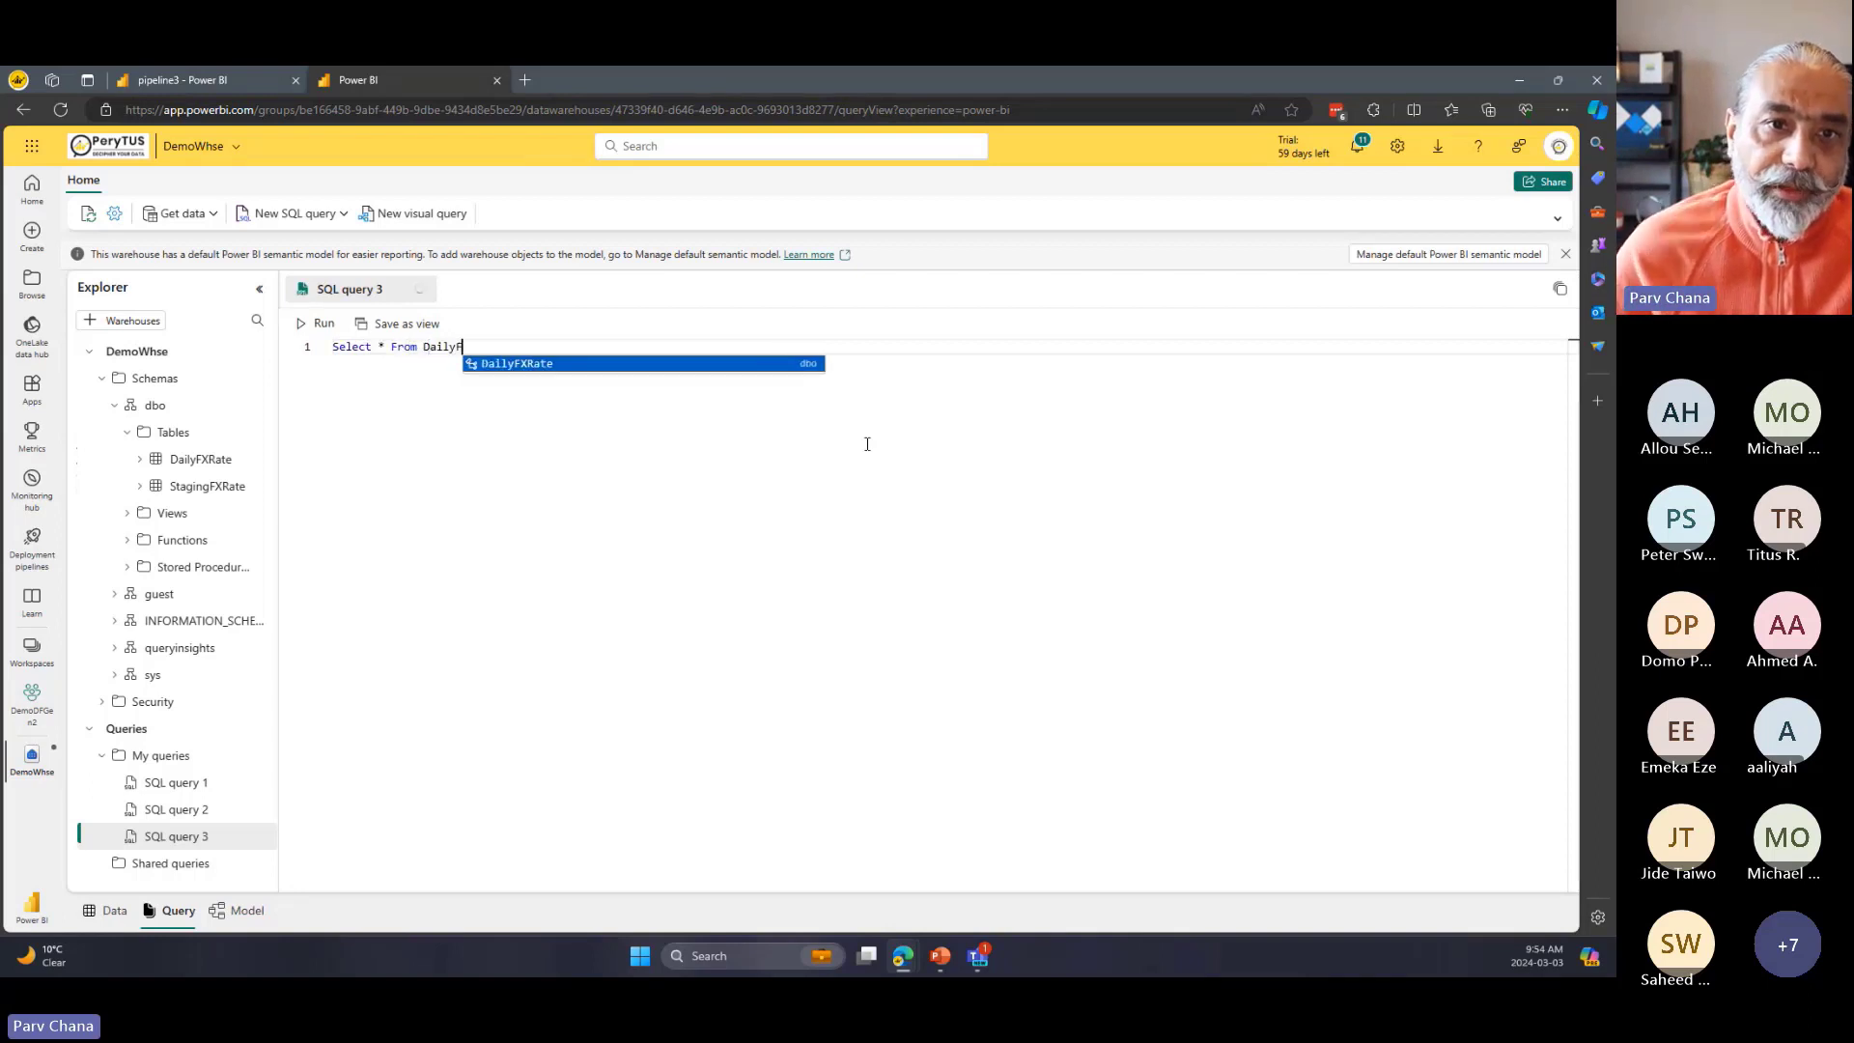
{"action": "key", "text": "Tab"}
{"action": "left_click", "coordinate": [317, 324]}
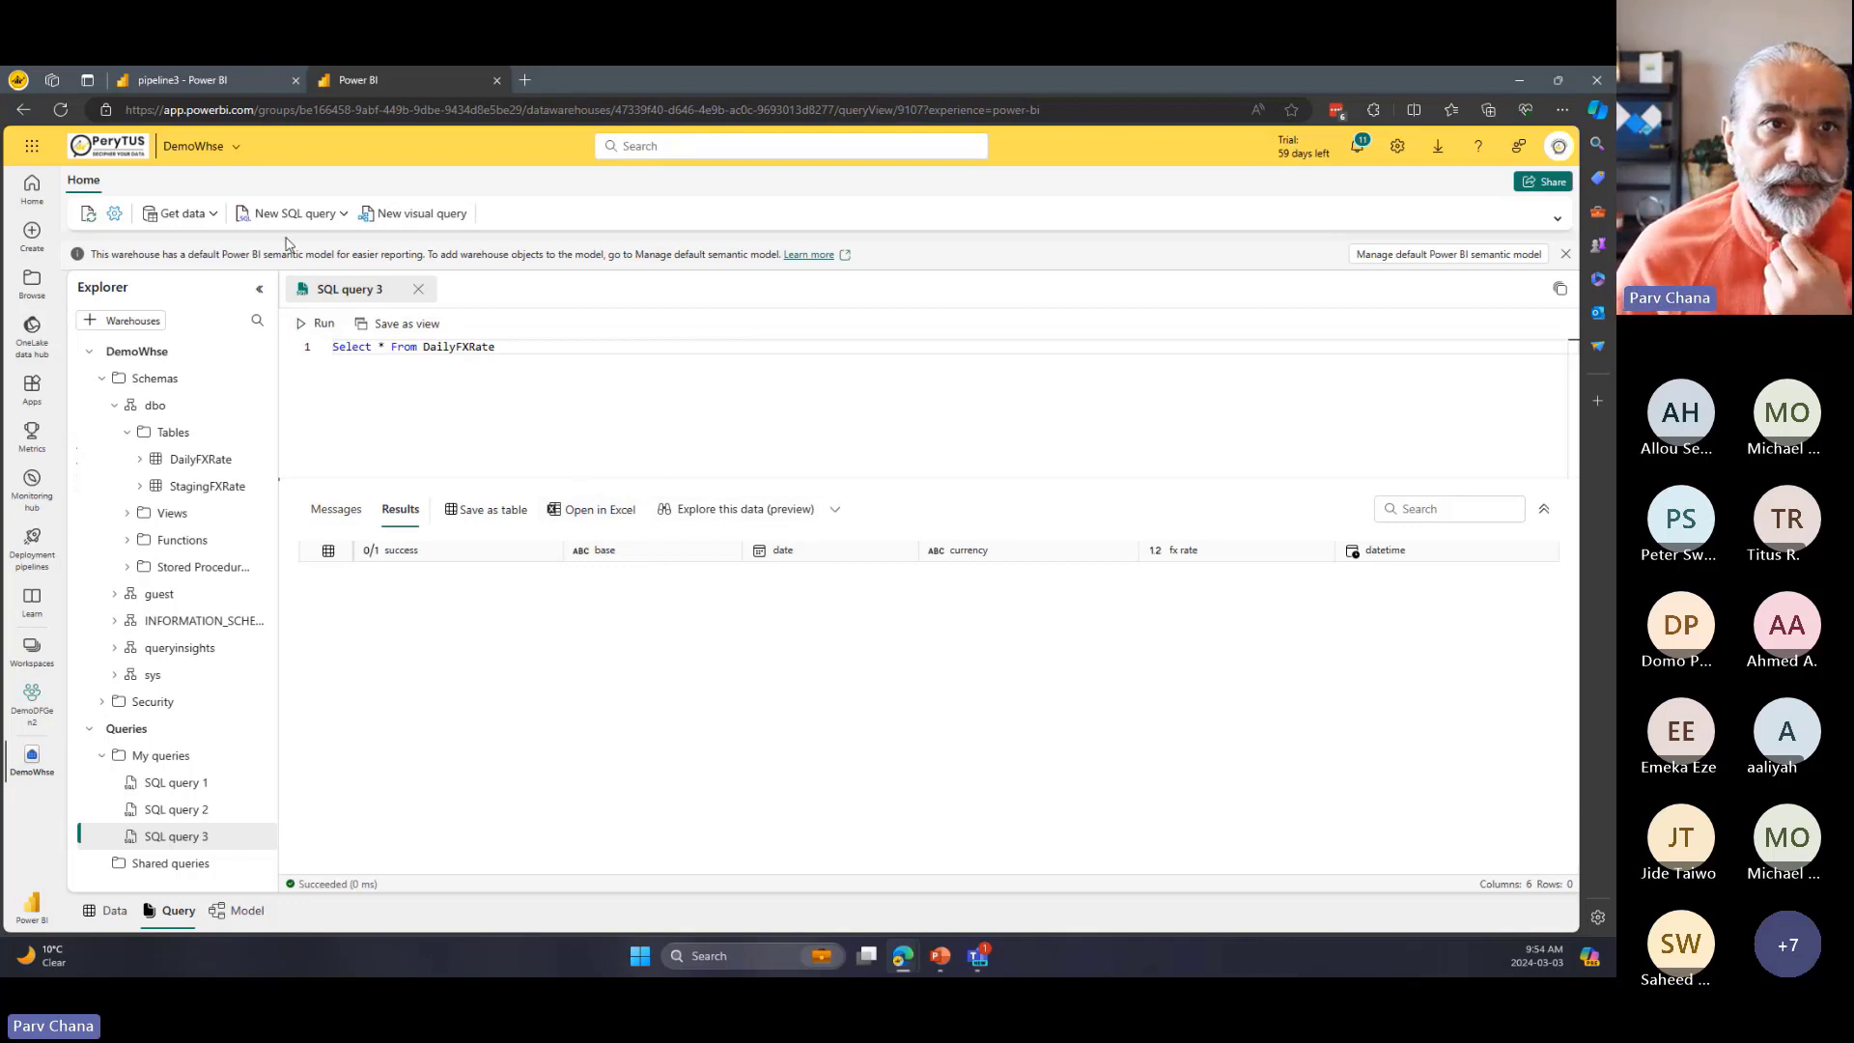
{"action": "key", "text": "ctrl+Tab"}
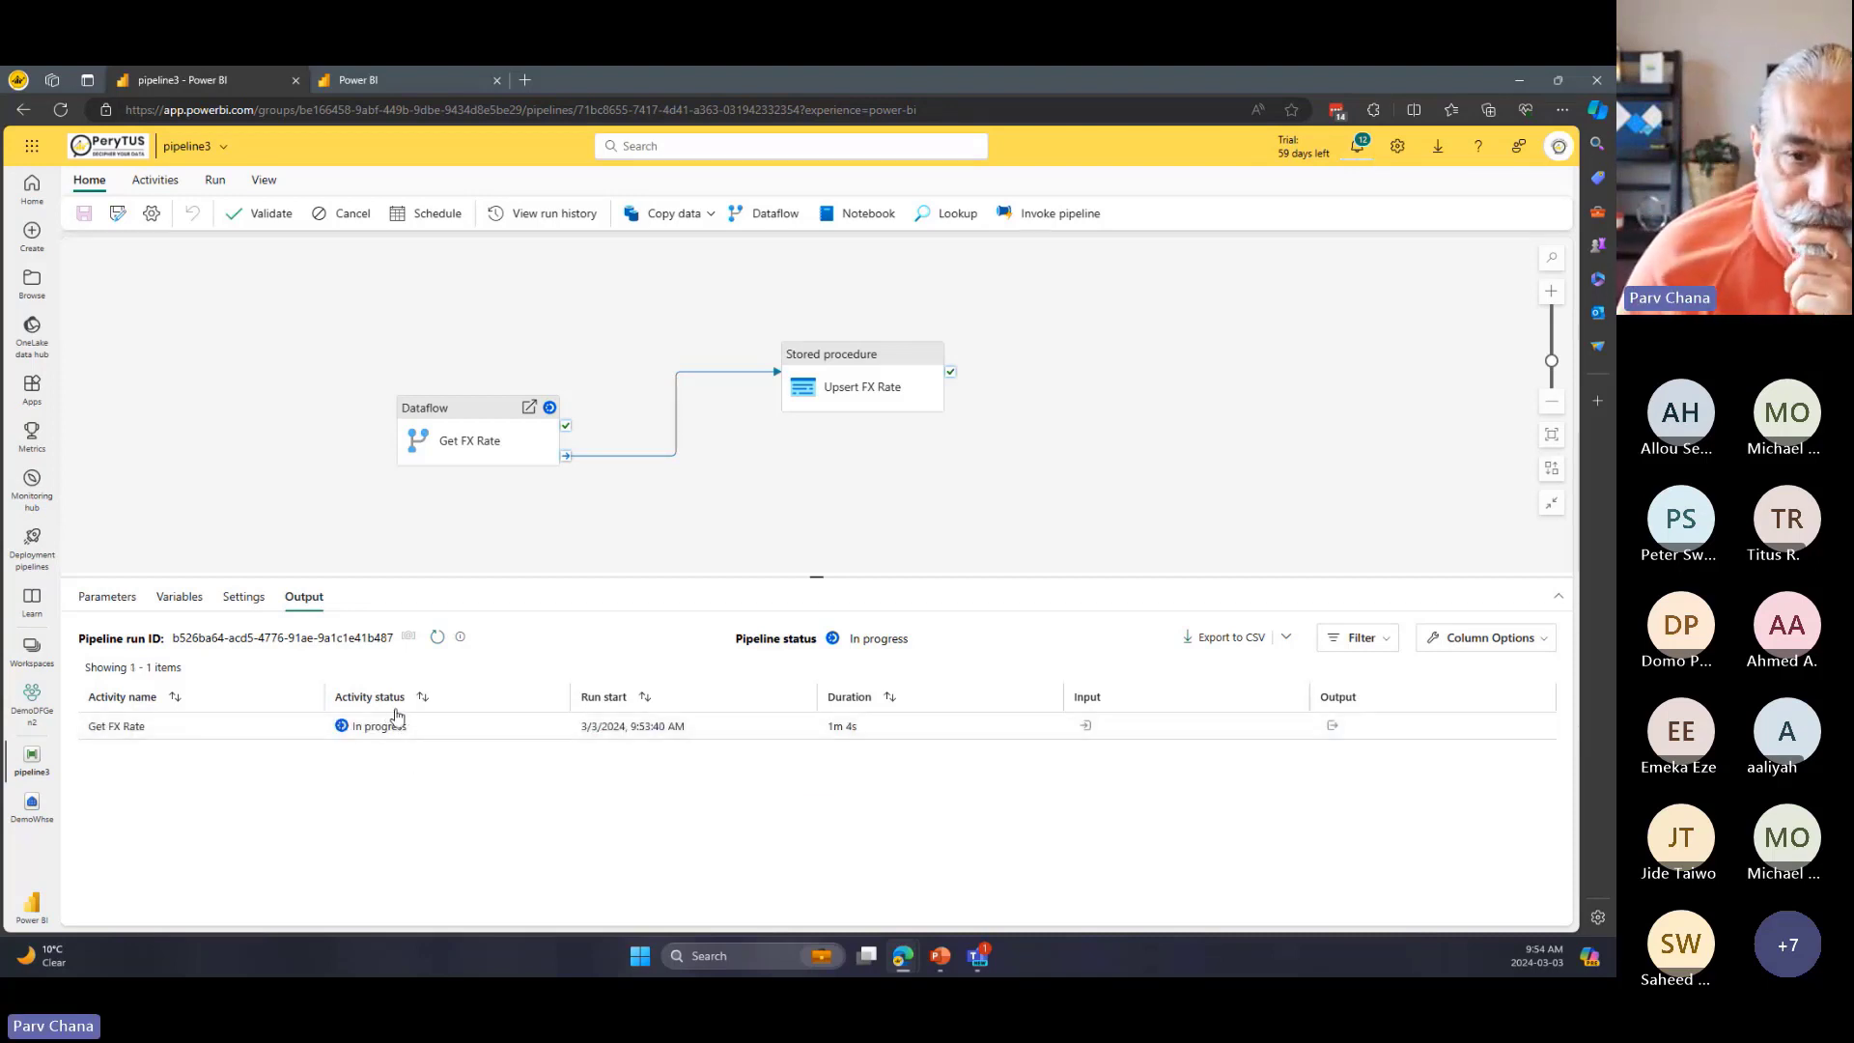
Move Get FX Rate slightly lower and Upsert FX Rate slightly higher on the pipeline canvas.
{"action": "left_click_drag", "start_coordinate": [473, 425], "coordinate": [470, 455]}
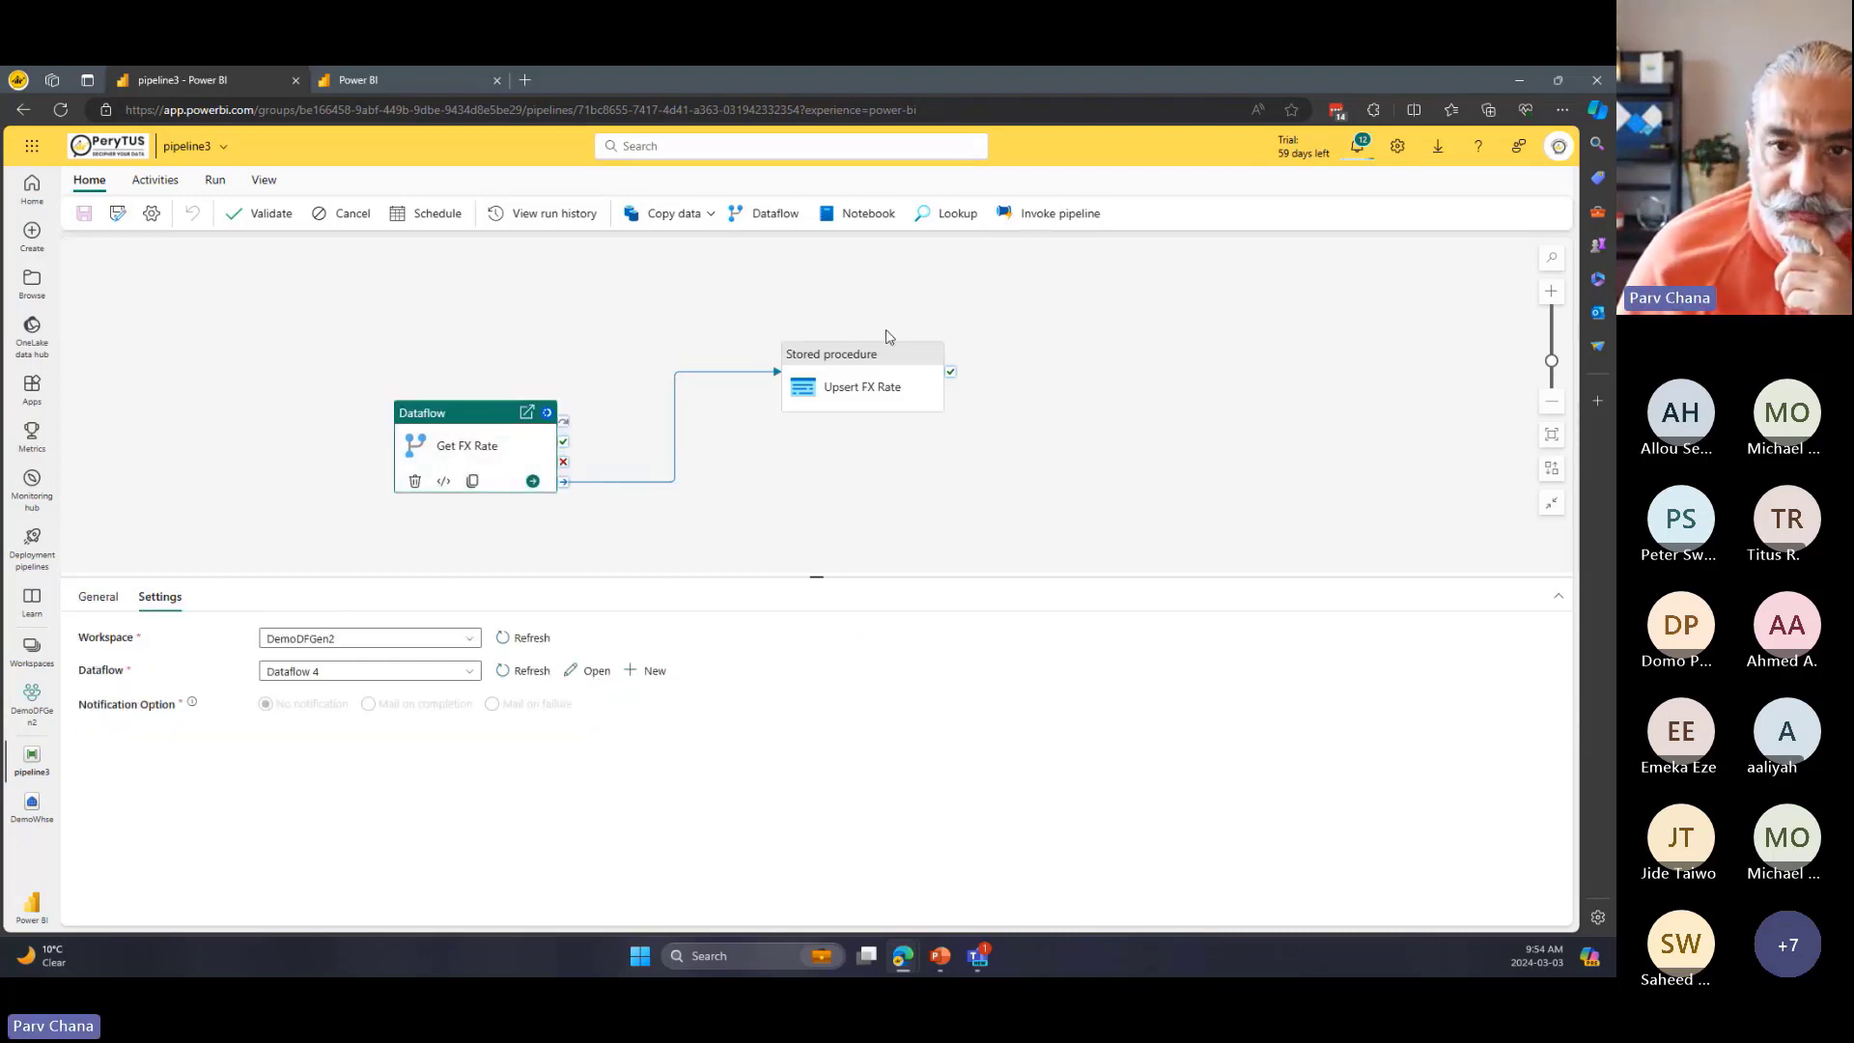
{"action": "left_click_drag", "start_coordinate": [854, 392], "coordinate": [840, 346]}
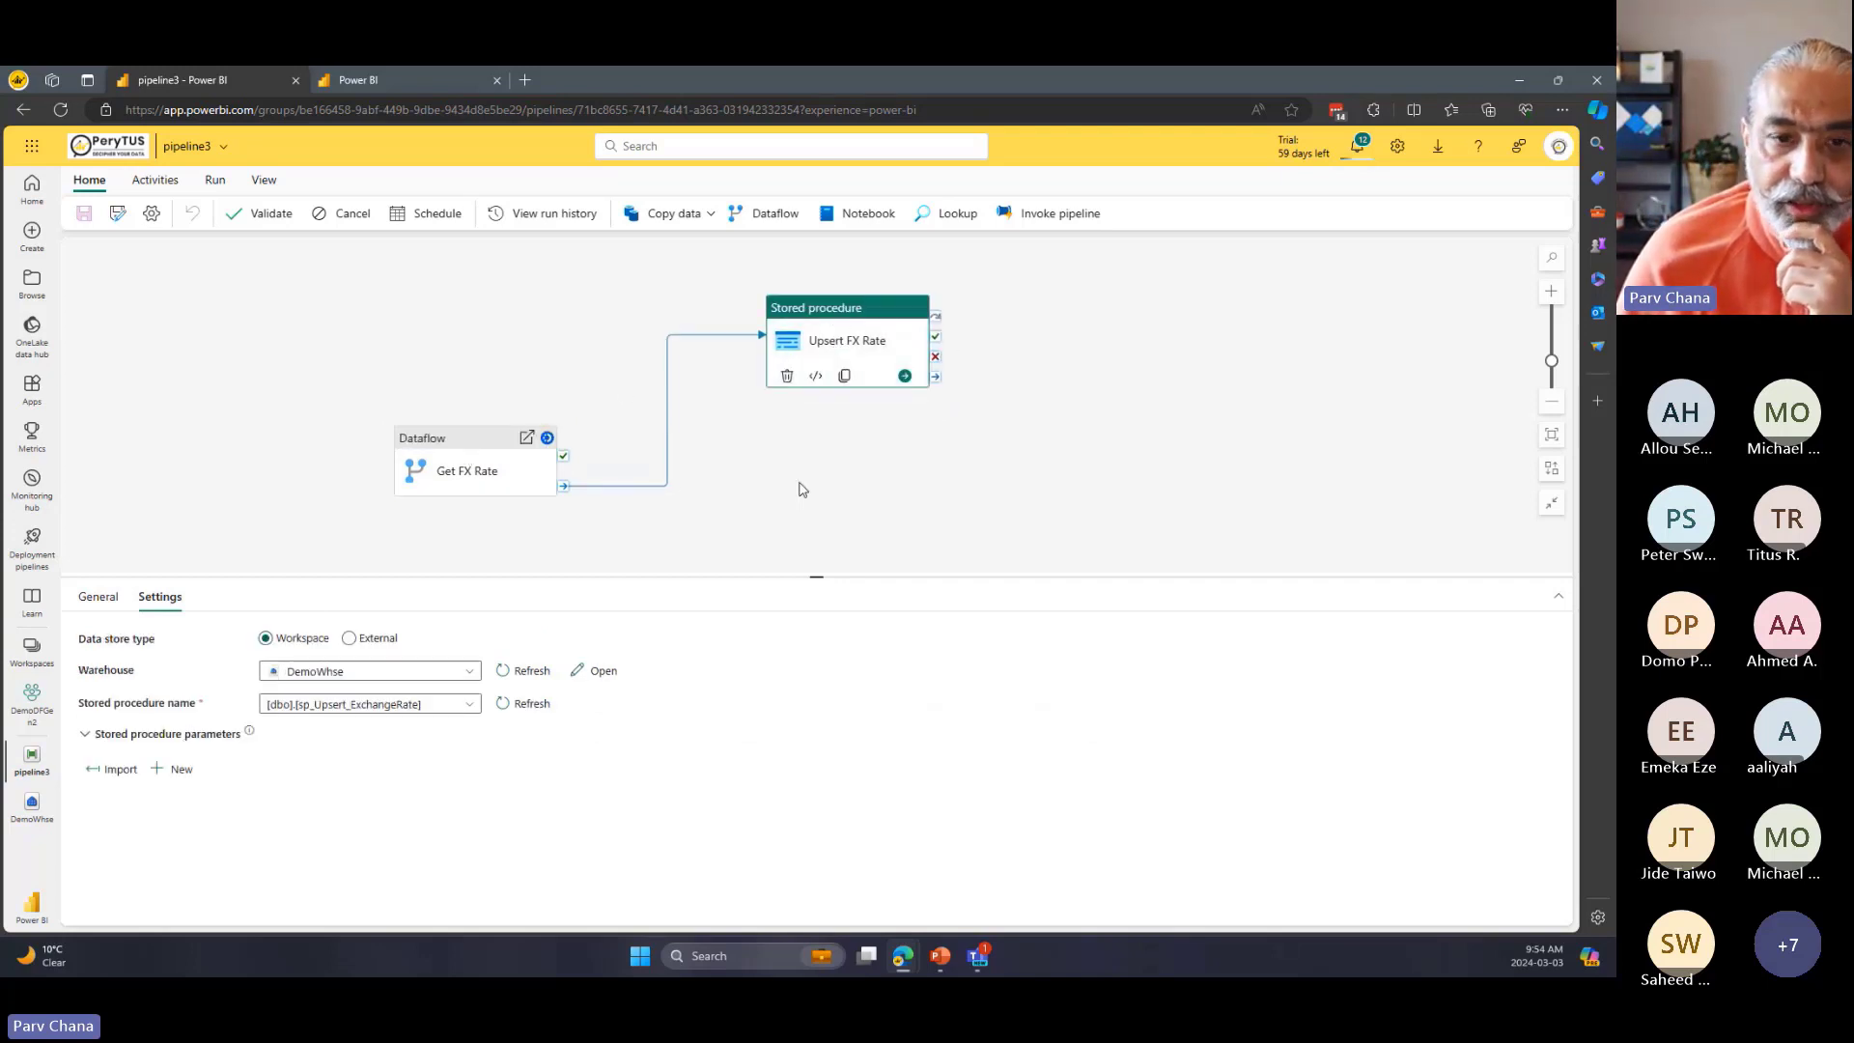
Open the run history of pipeline3, view the details of its most recent run and dismiss the notification.
{"action": "left_click", "coordinate": [214, 179]}
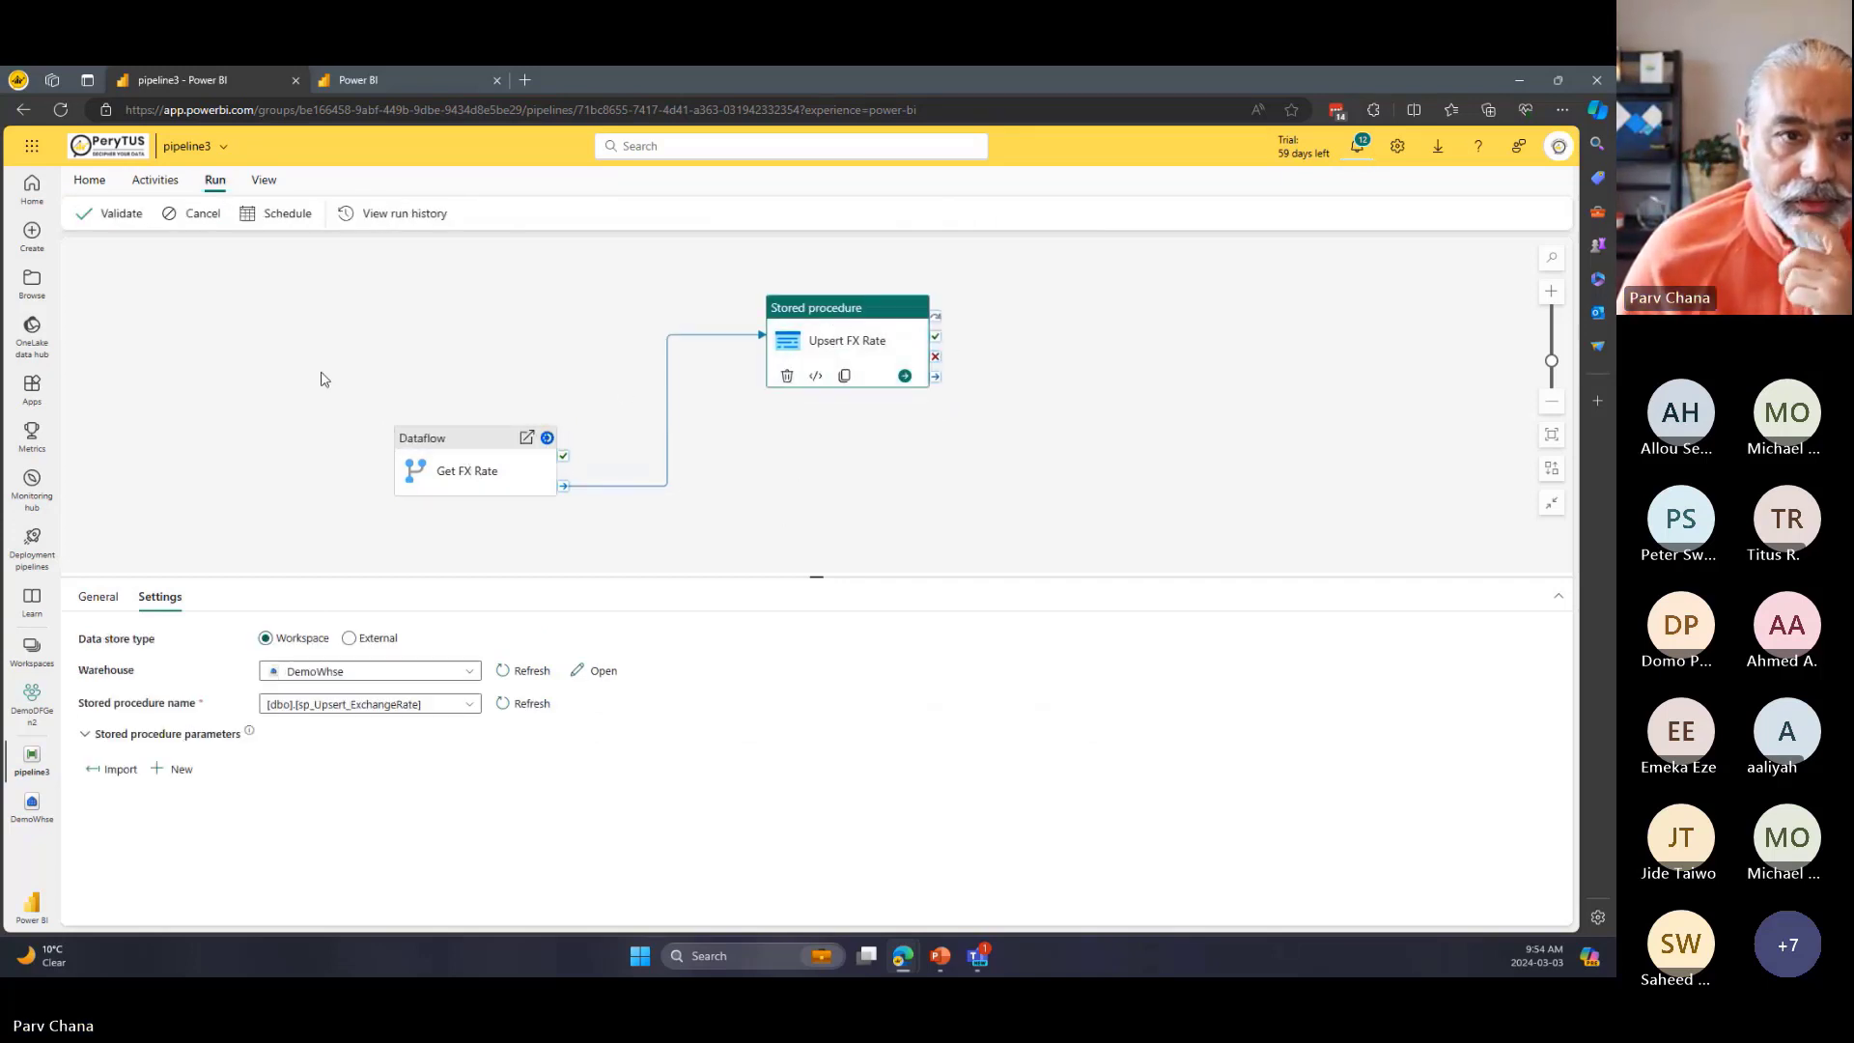
{"action": "left_click", "coordinate": [393, 215]}
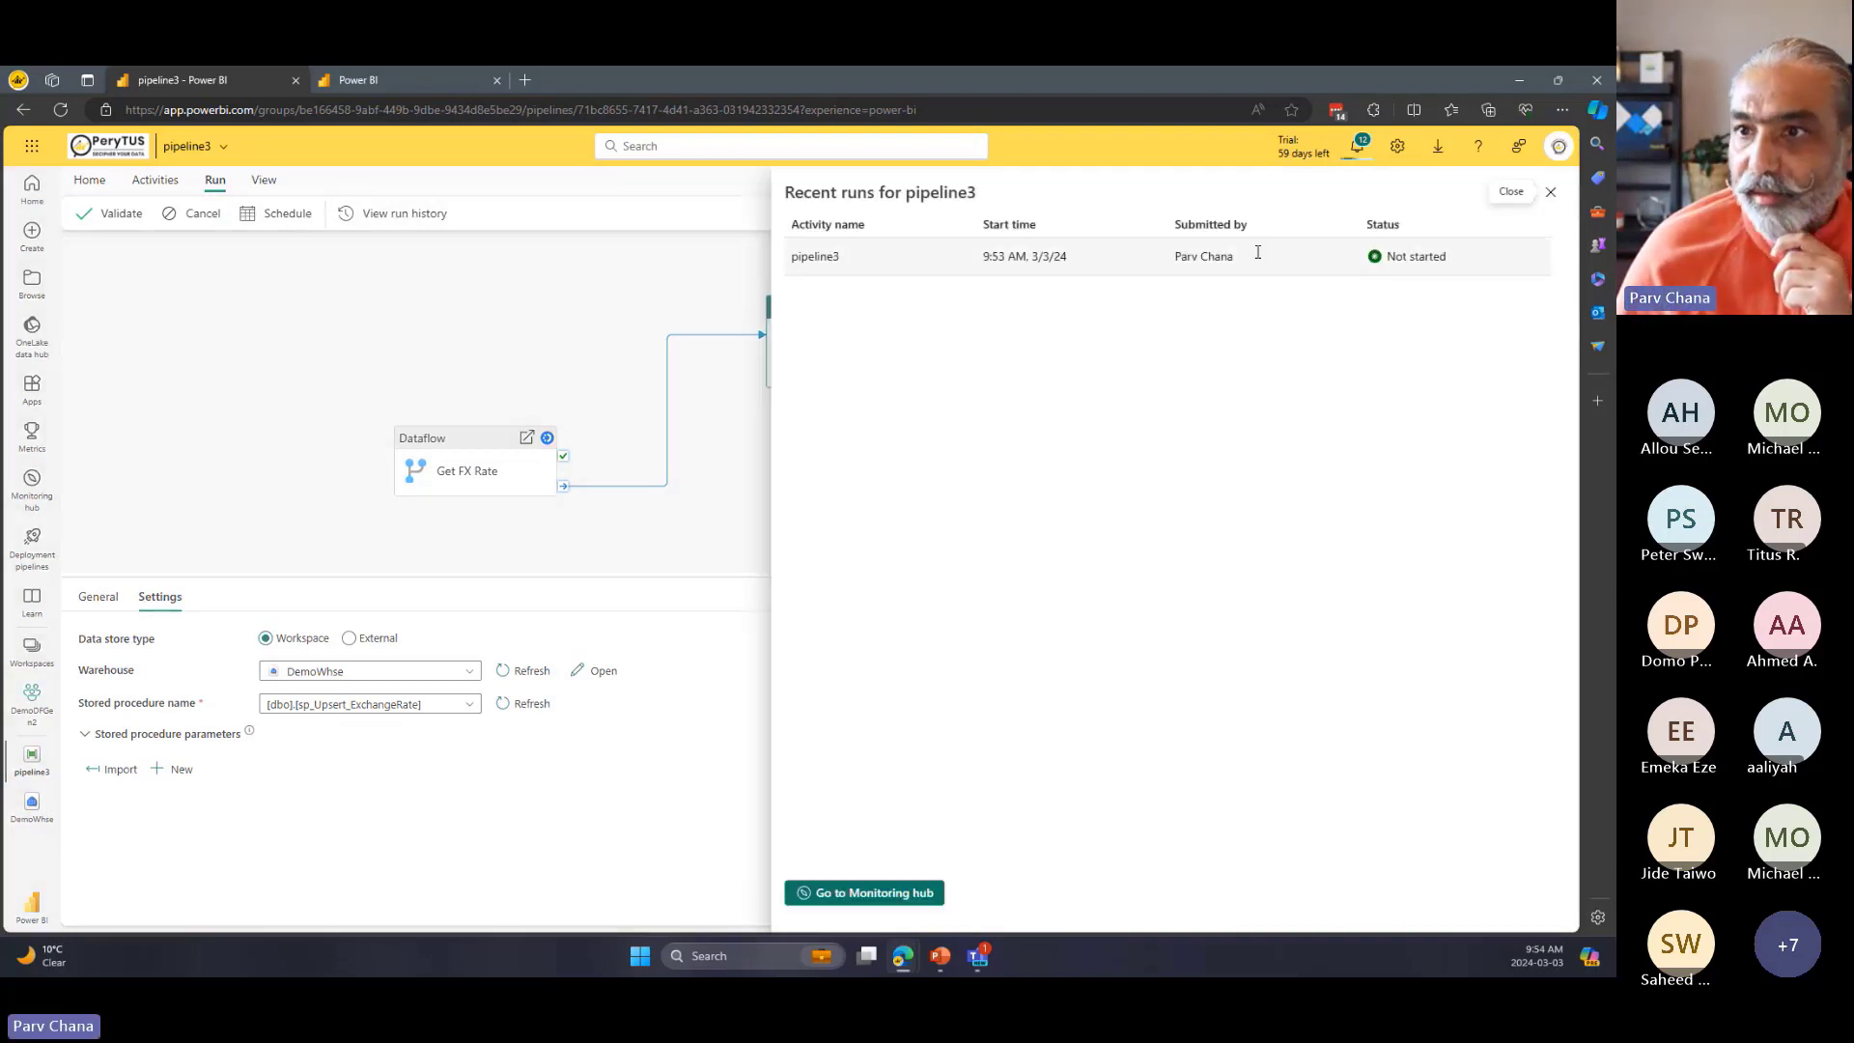
{"action": "left_click", "coordinate": [811, 258]}
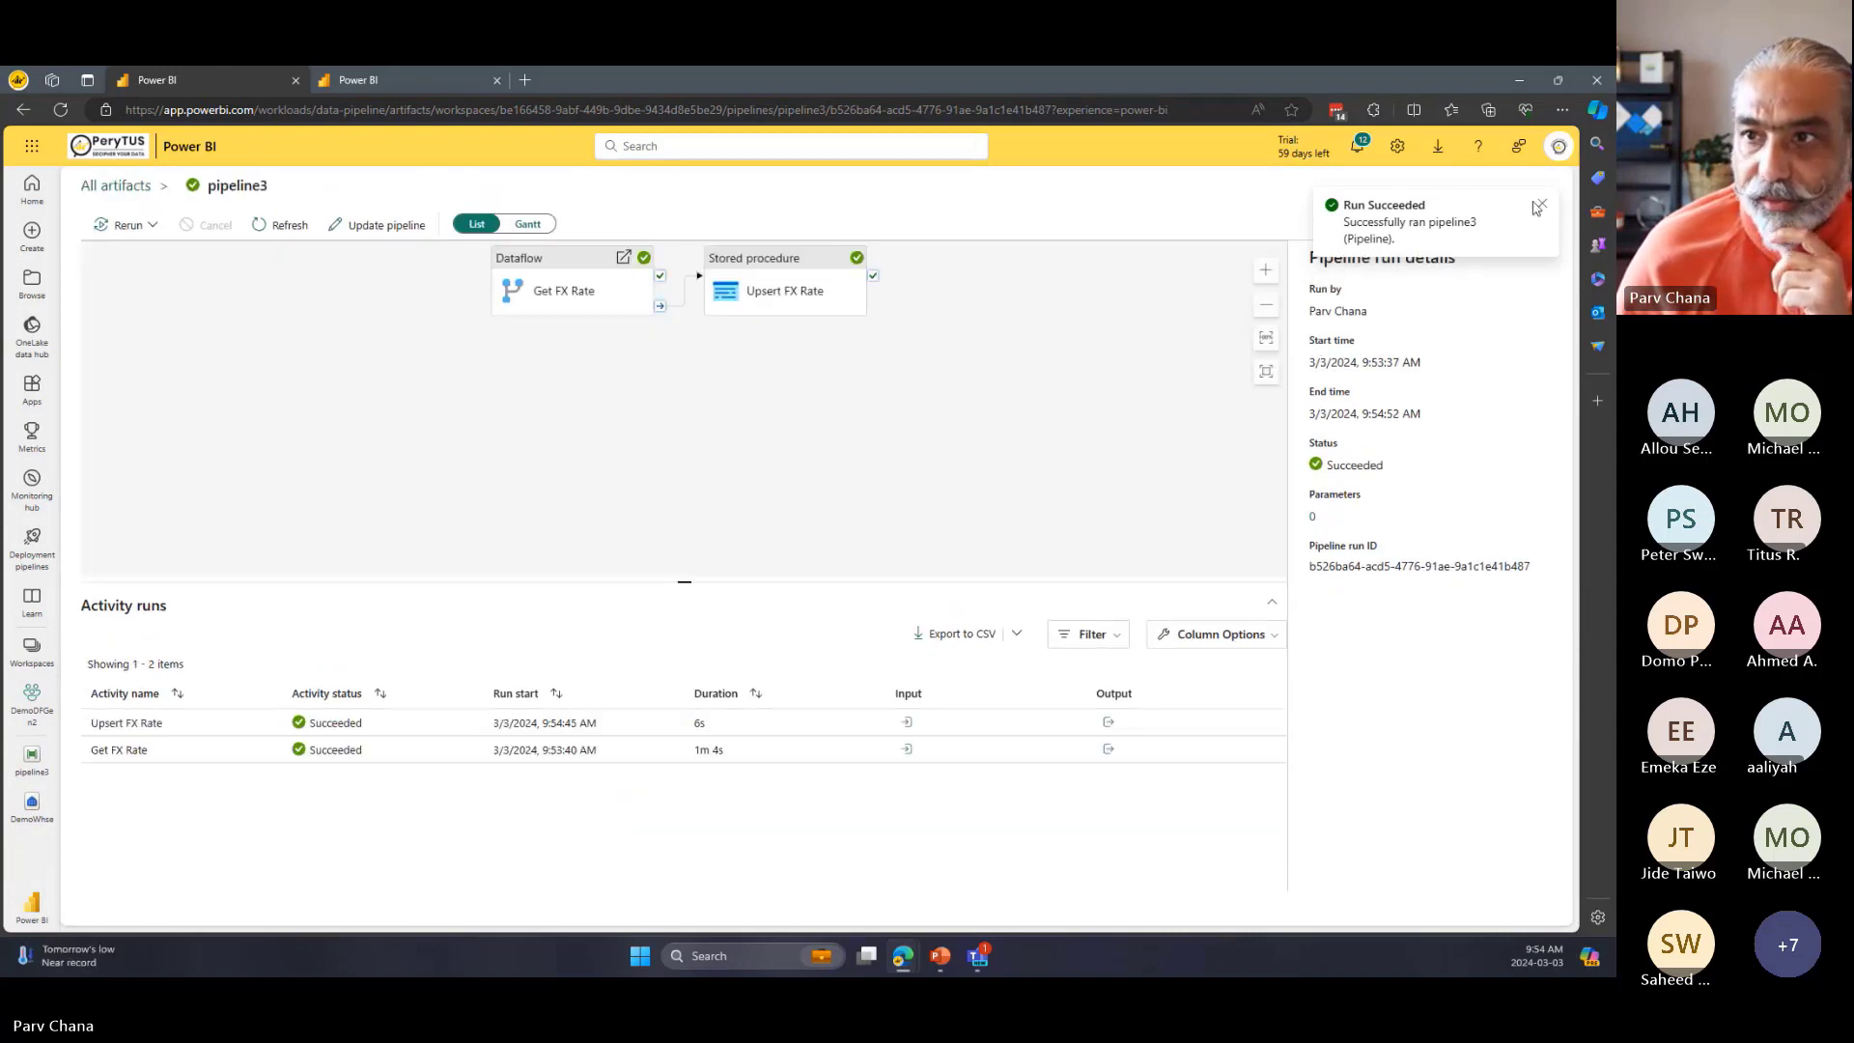
{"action": "left_click", "coordinate": [1542, 202]}
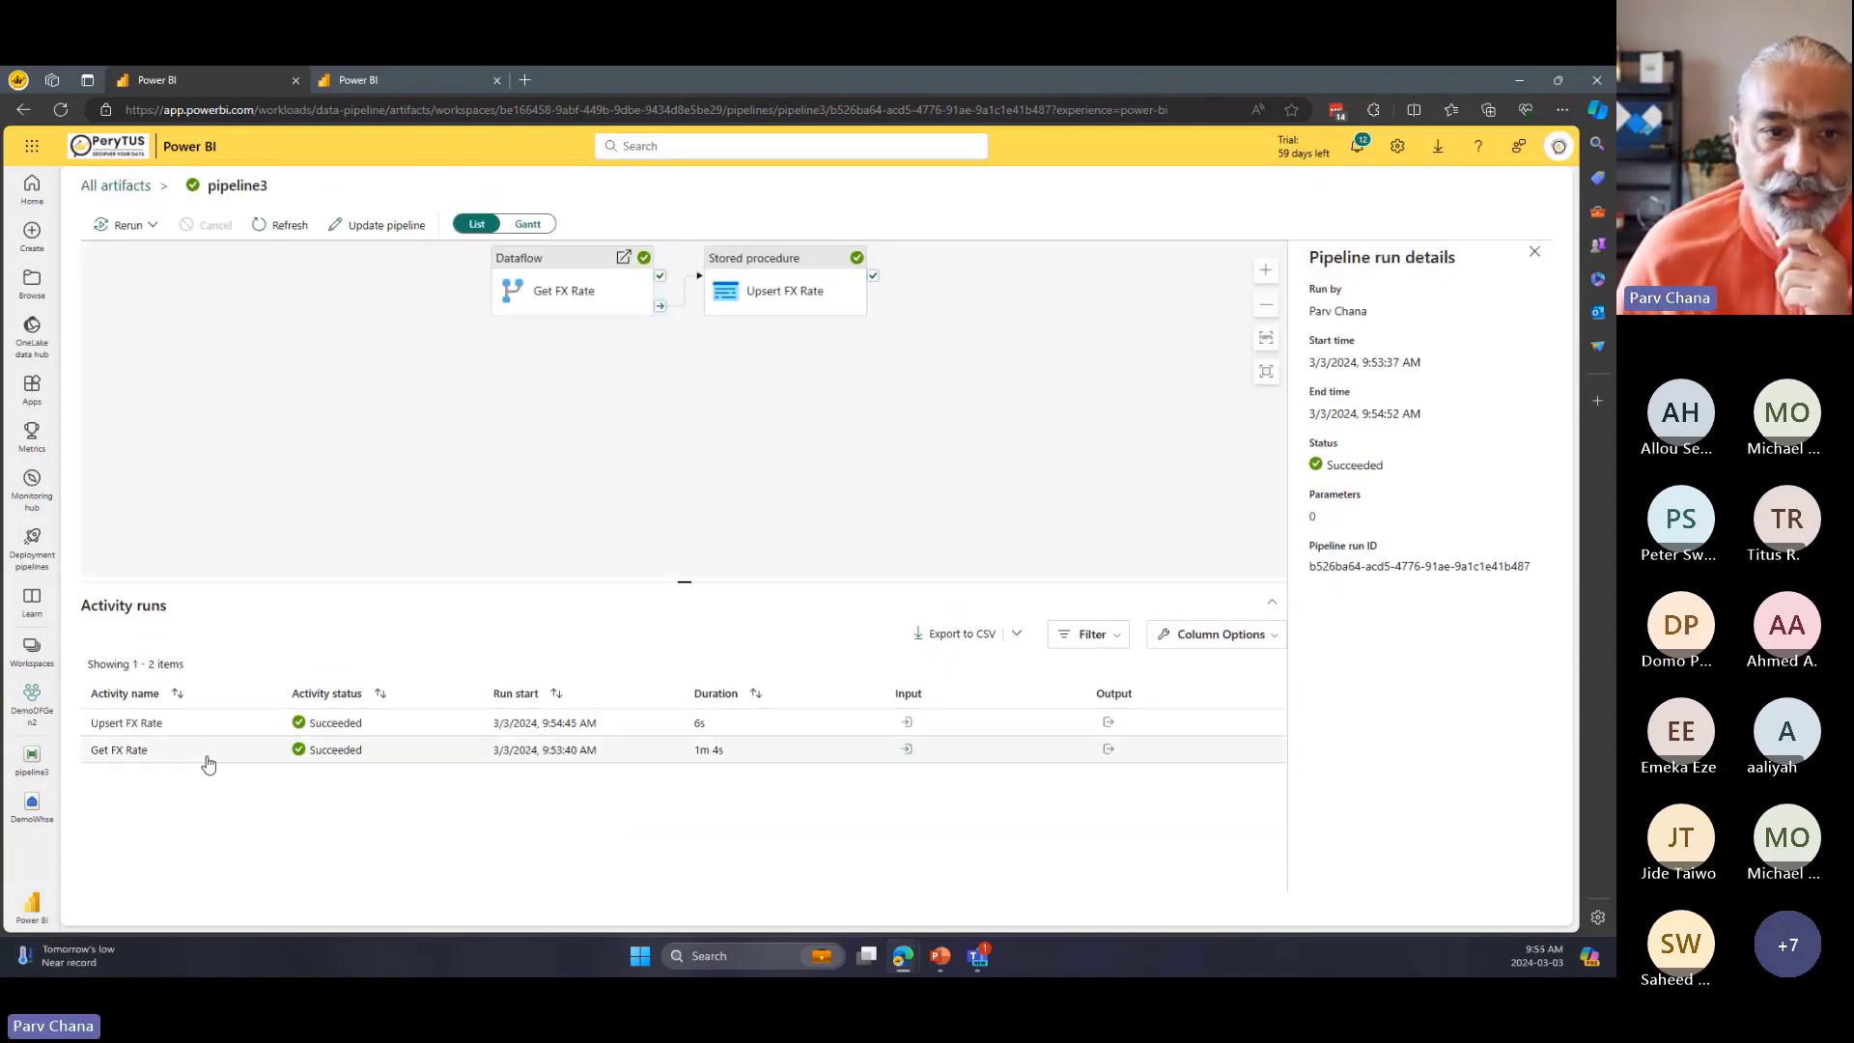
Inspect the input and output JSON of the Get FX Rate activity run.
{"action": "left_click", "coordinate": [907, 753]}
{"action": "left_click_drag", "start_coordinate": [734, 573], "coordinate": [869, 638]}
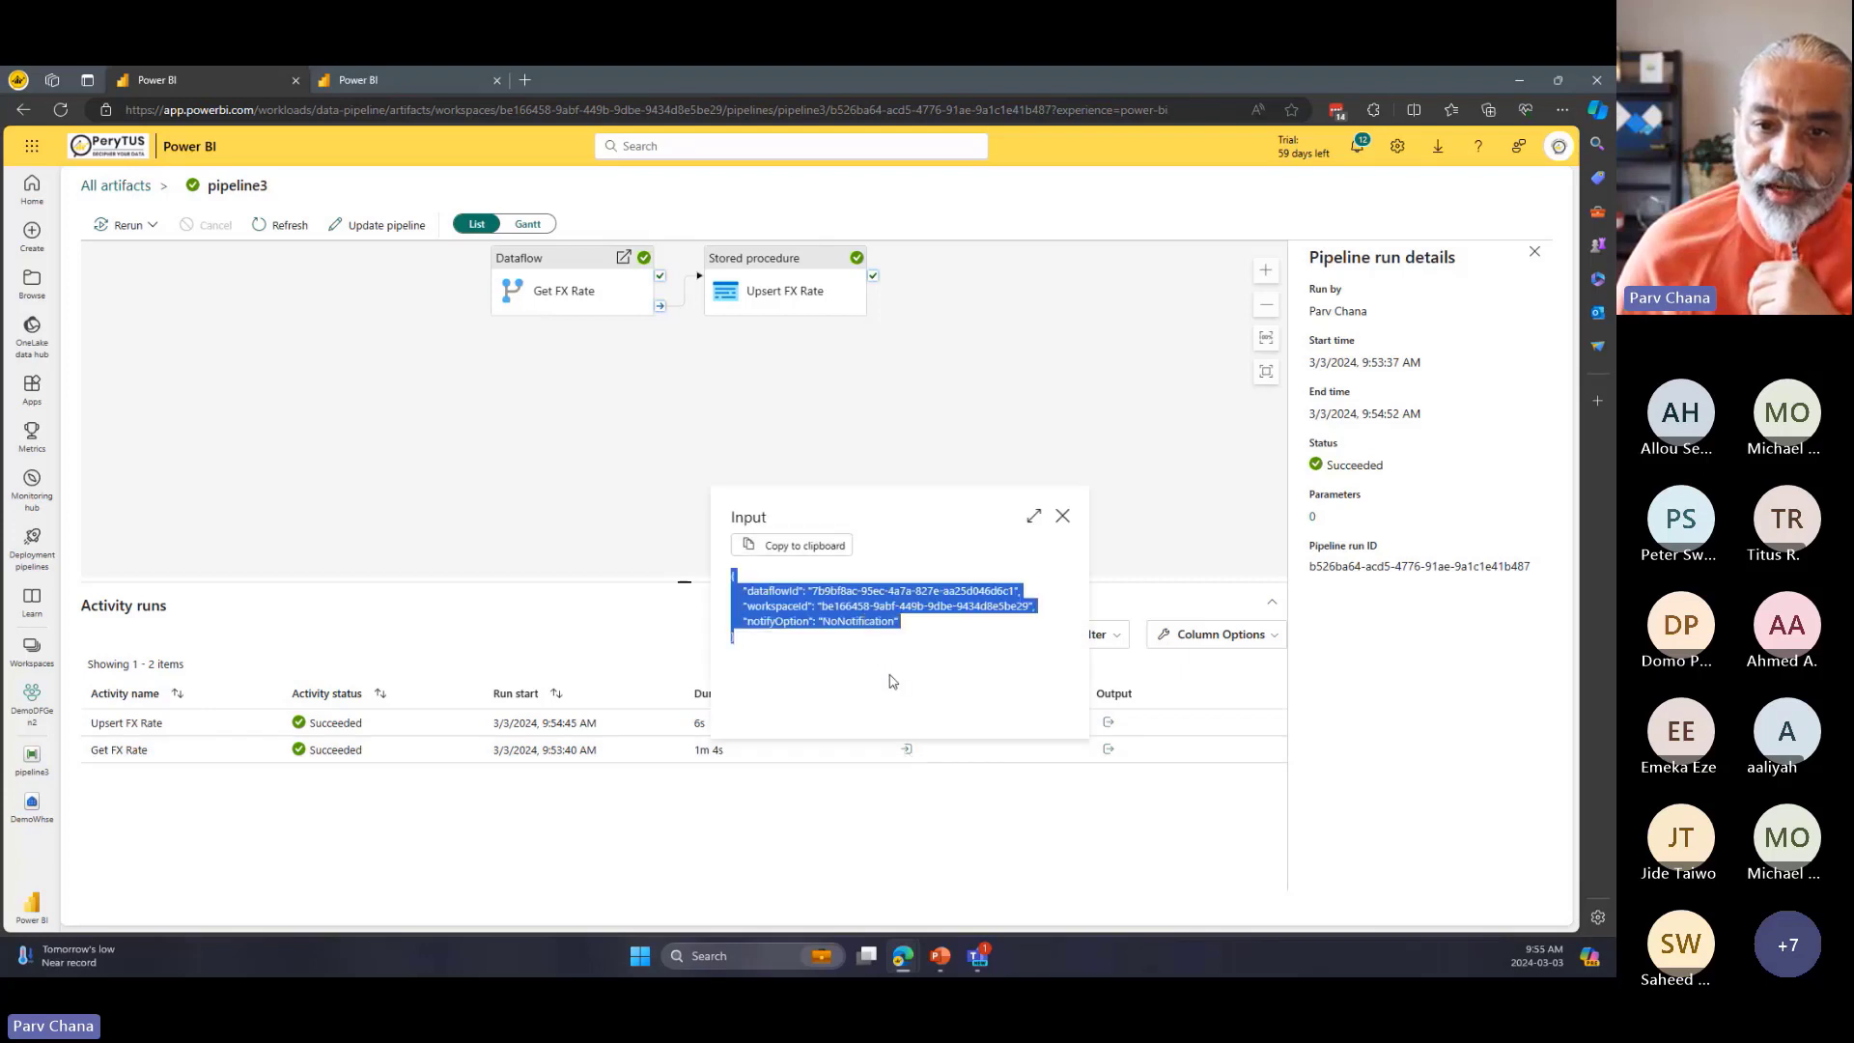
{"action": "left_click", "coordinate": [1084, 780]}
{"action": "left_click", "coordinate": [1108, 749]}
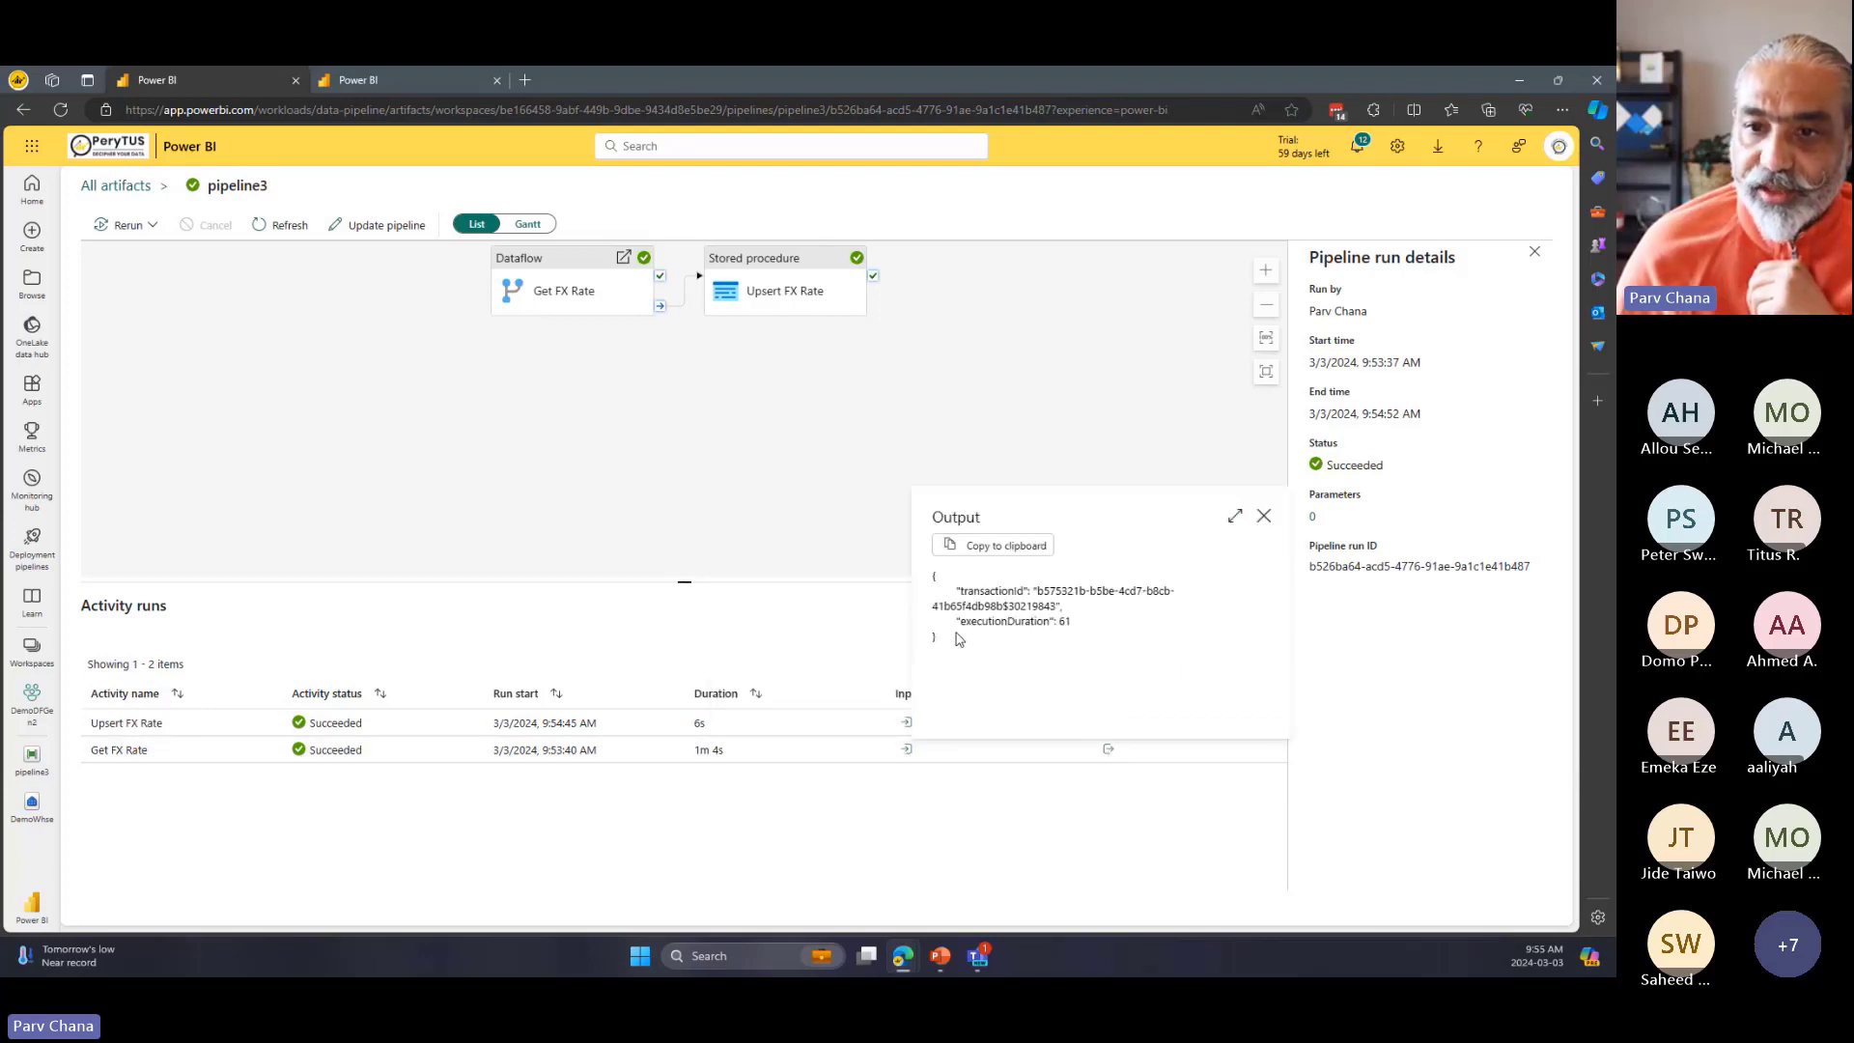
{"action": "left_click_drag", "start_coordinate": [941, 584], "coordinate": [1039, 692]}
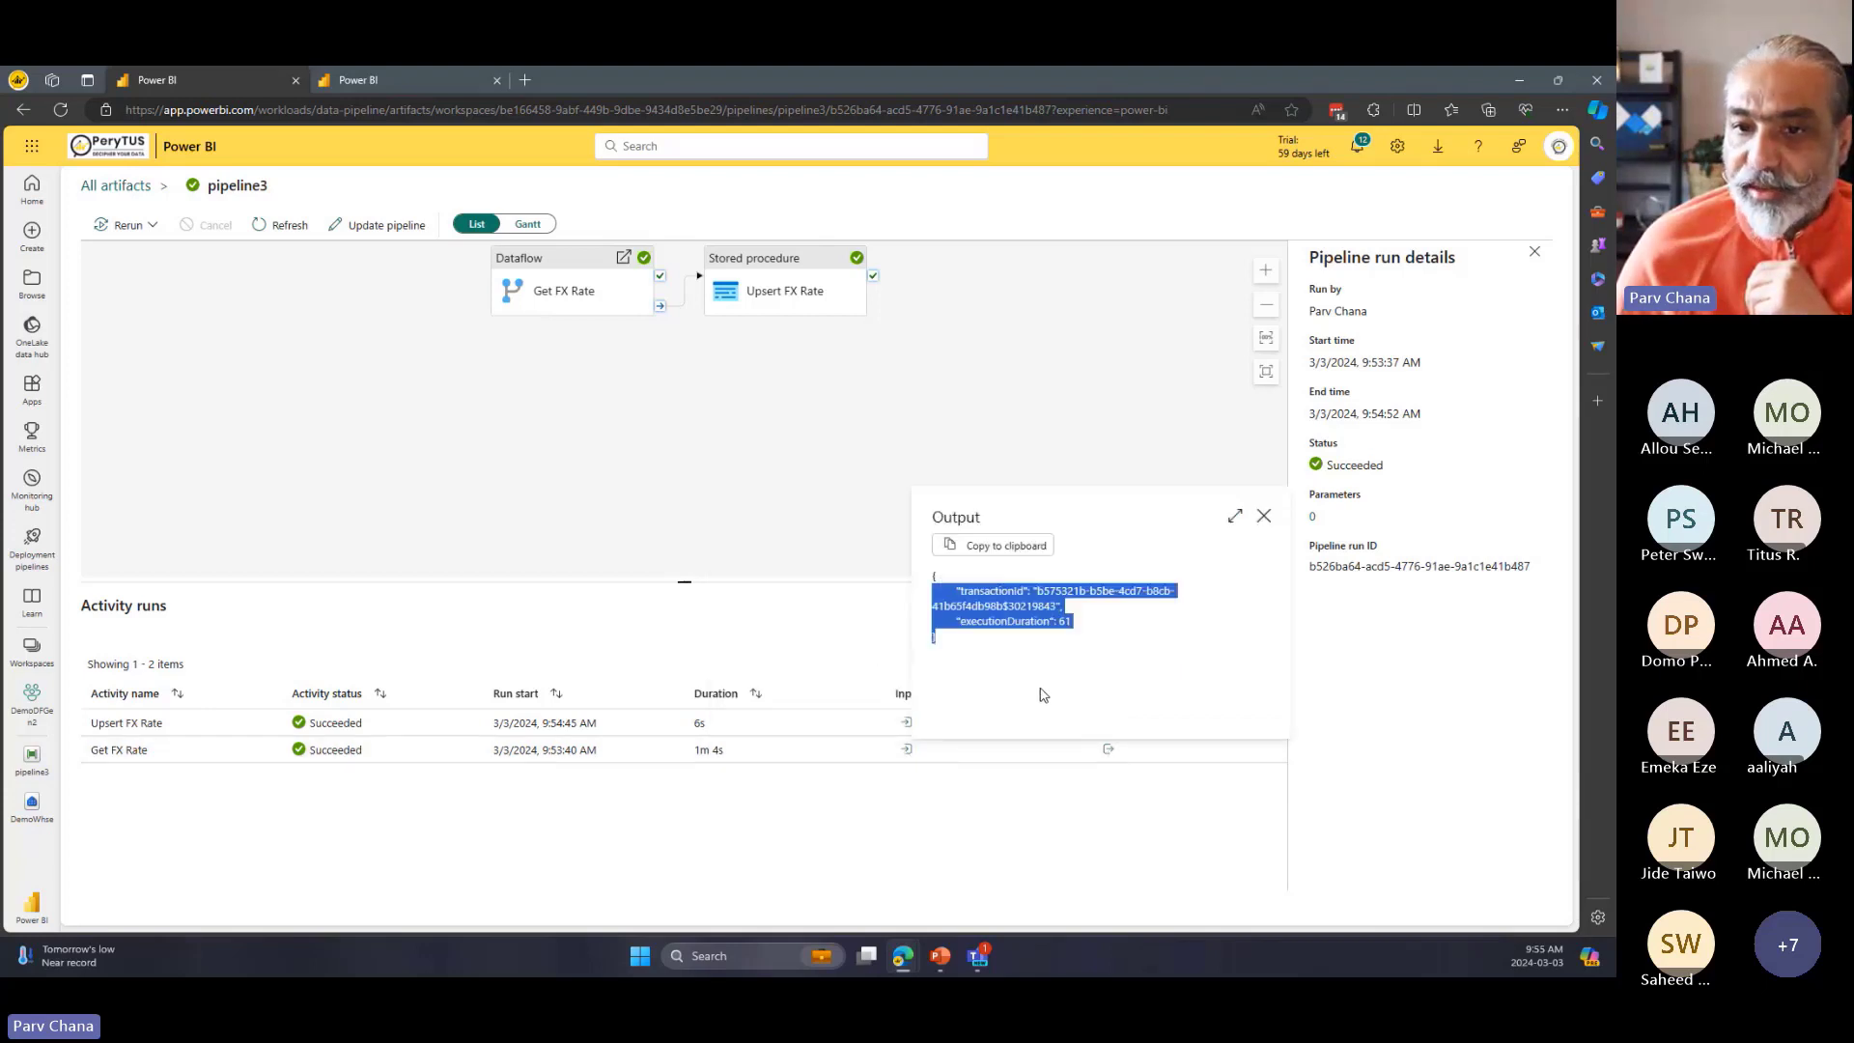
{"action": "left_click", "coordinate": [1264, 516]}
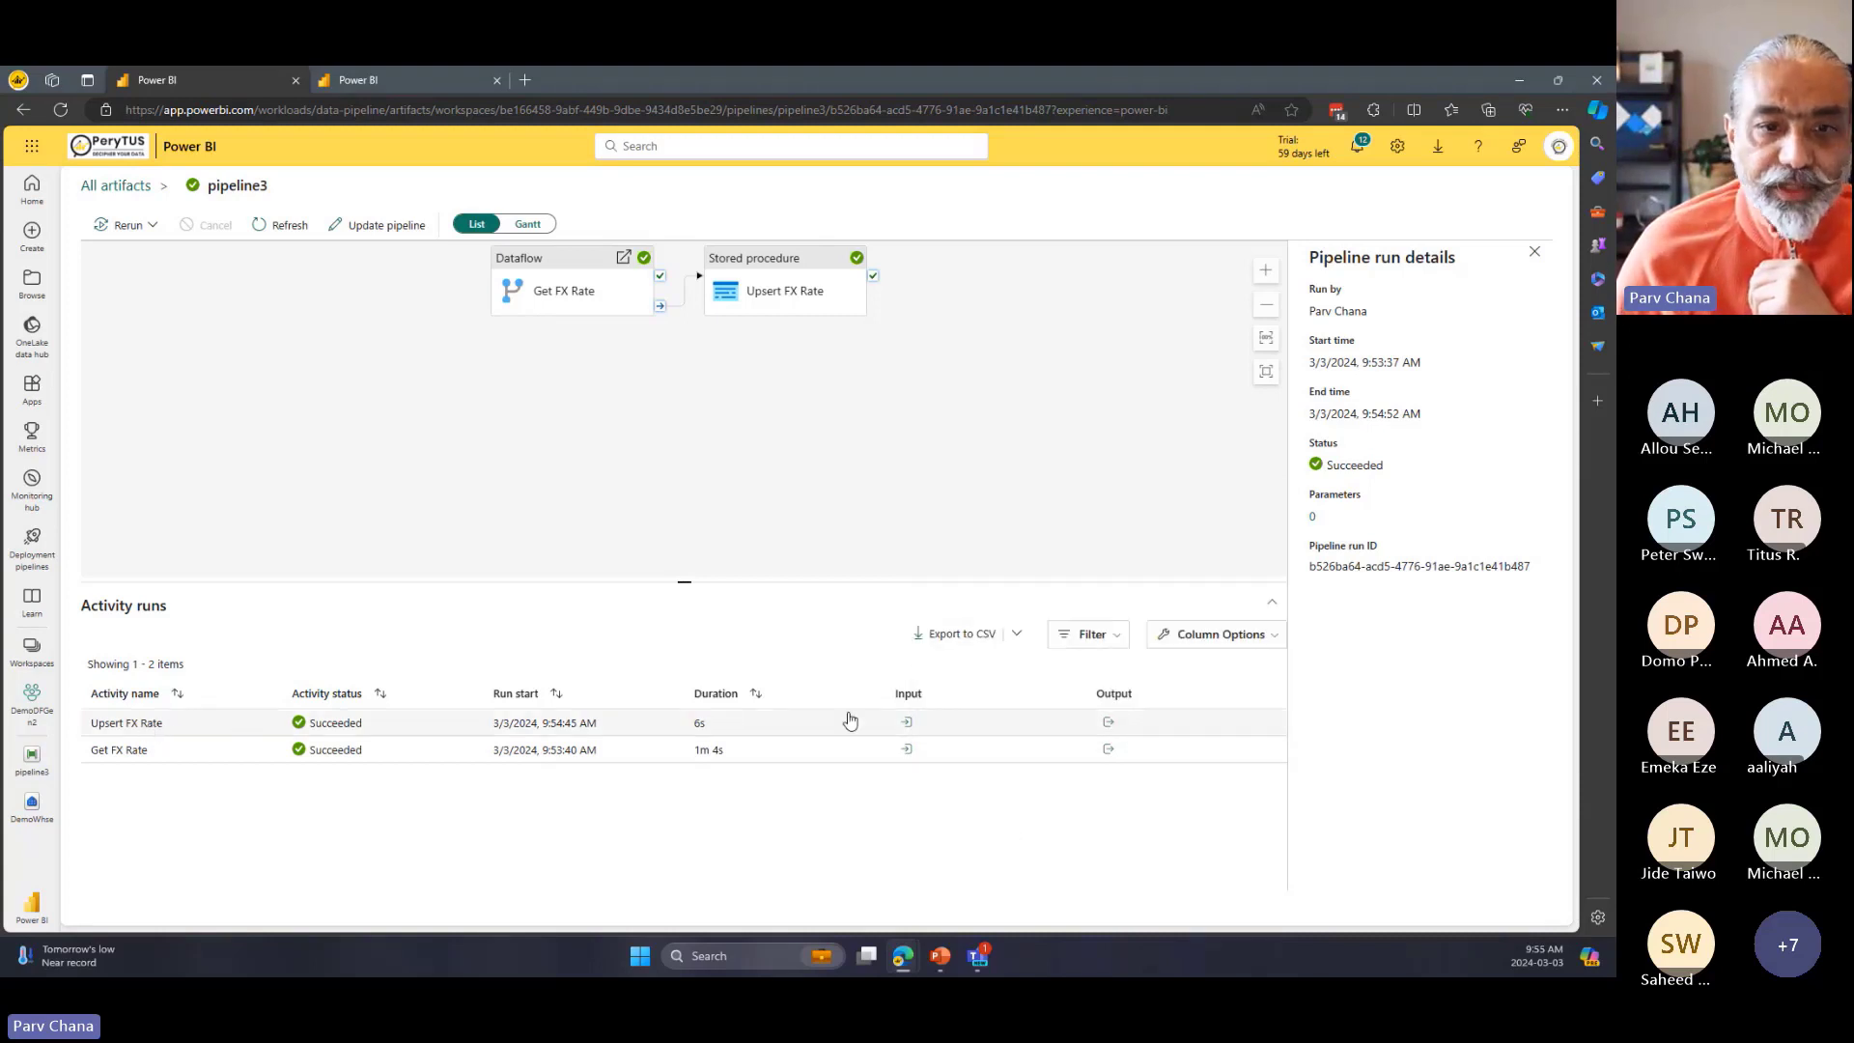
Inspect the input and output JSON of the Upsert FX Rate activity run.
{"action": "left_click", "coordinate": [908, 724]}
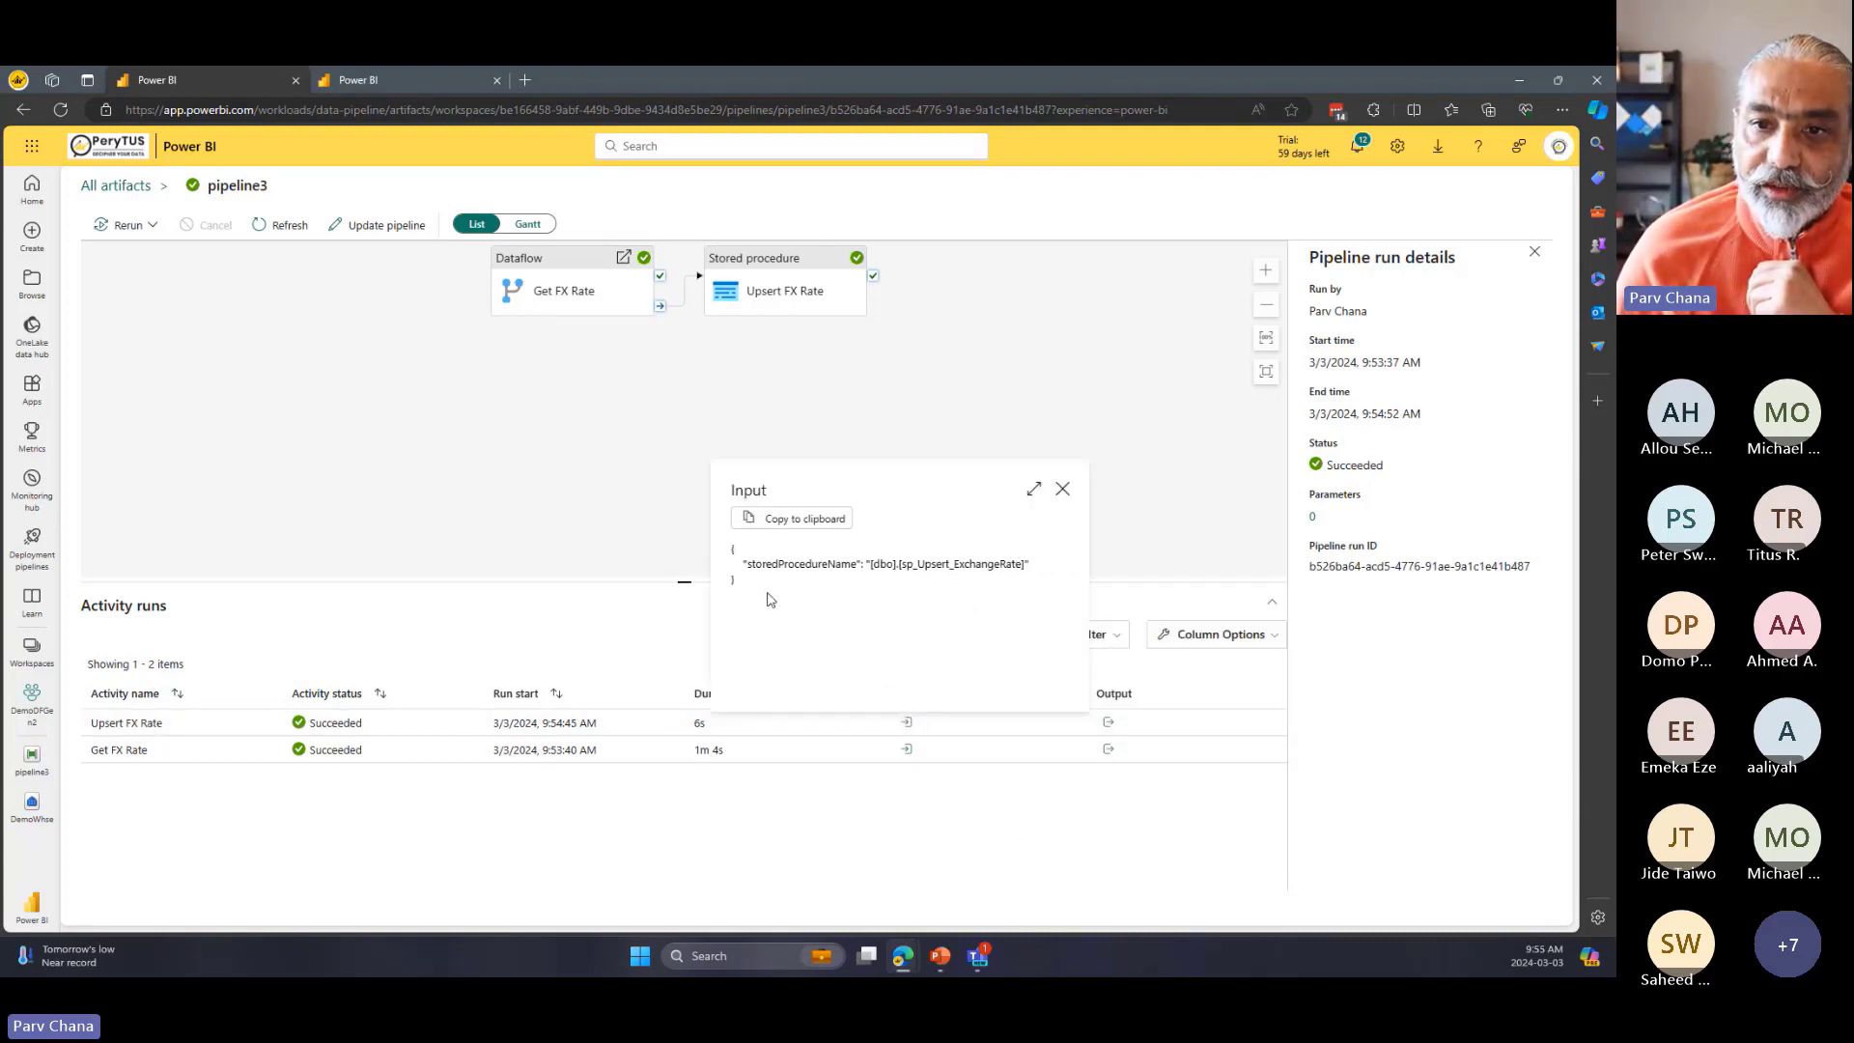
{"action": "left_click", "coordinate": [1062, 489]}
{"action": "left_click", "coordinate": [1109, 722]}
{"action": "left_click_drag", "start_coordinate": [954, 564], "coordinate": [1142, 567]}
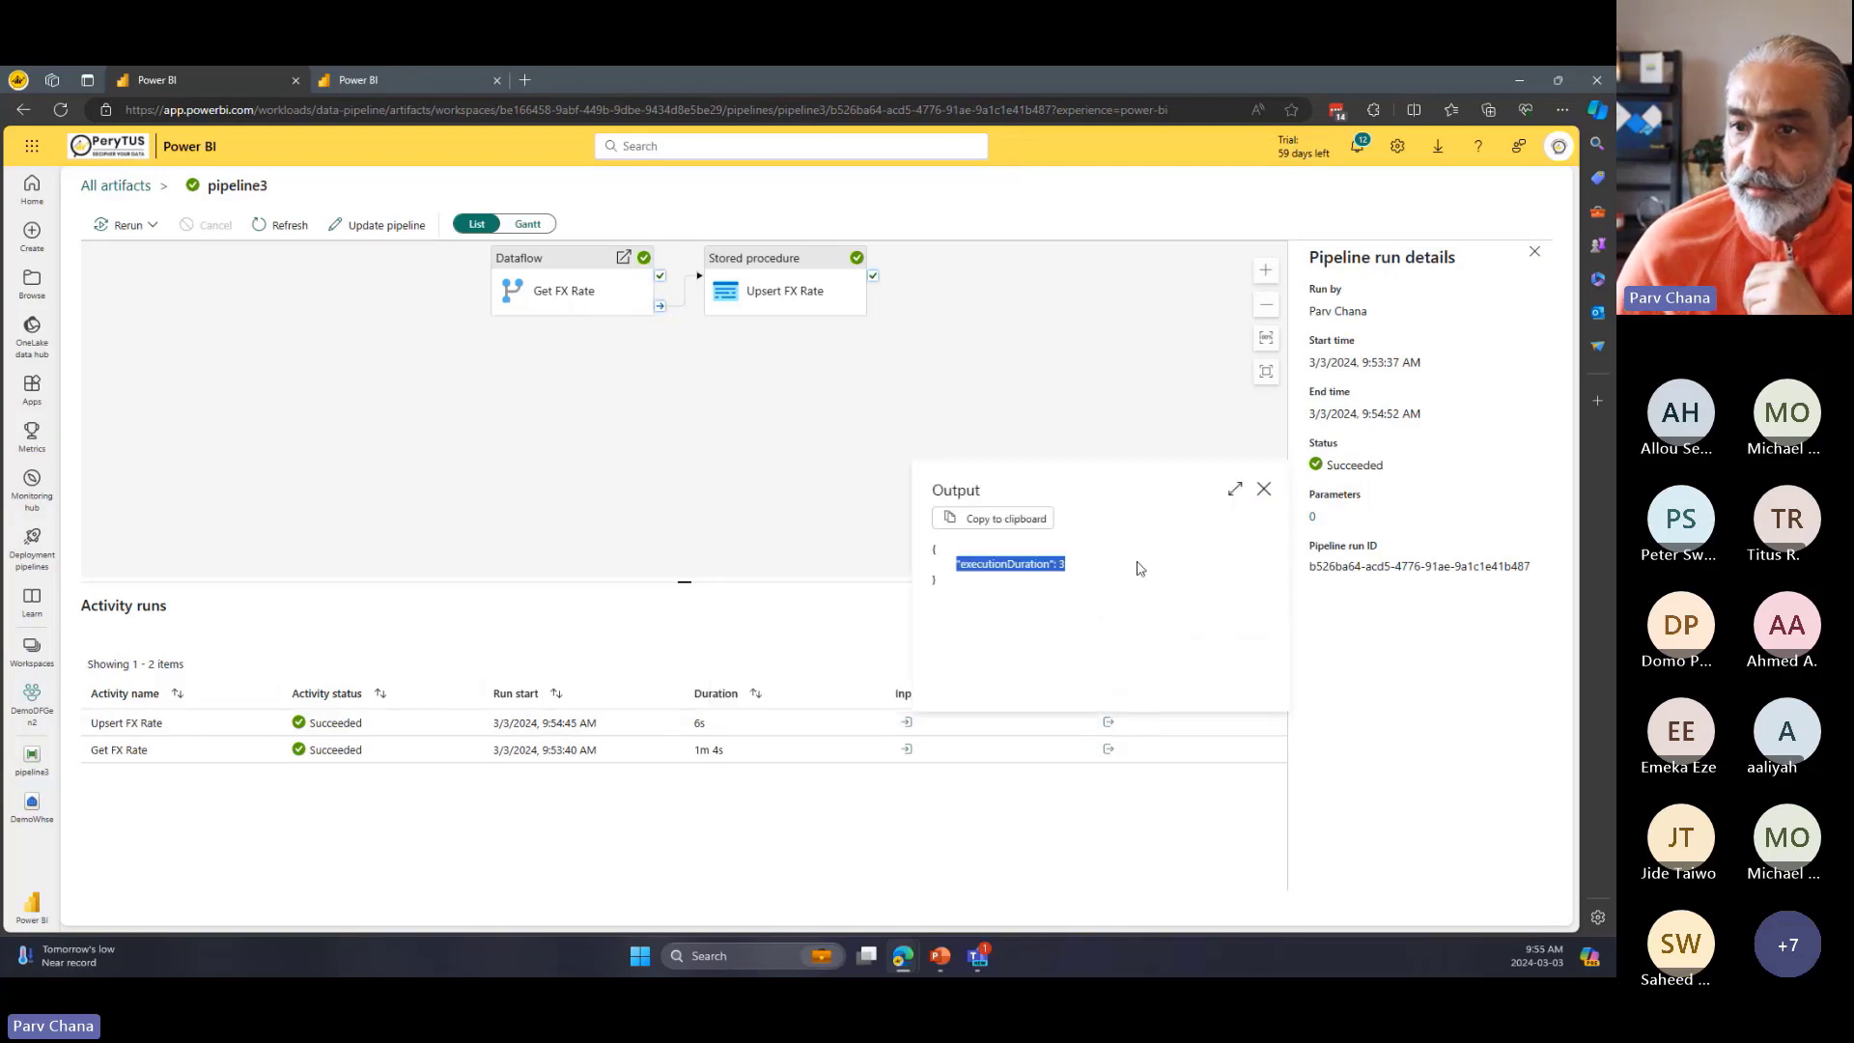
{"action": "left_click_drag", "start_coordinate": [1265, 493], "coordinate": [215, 779]}
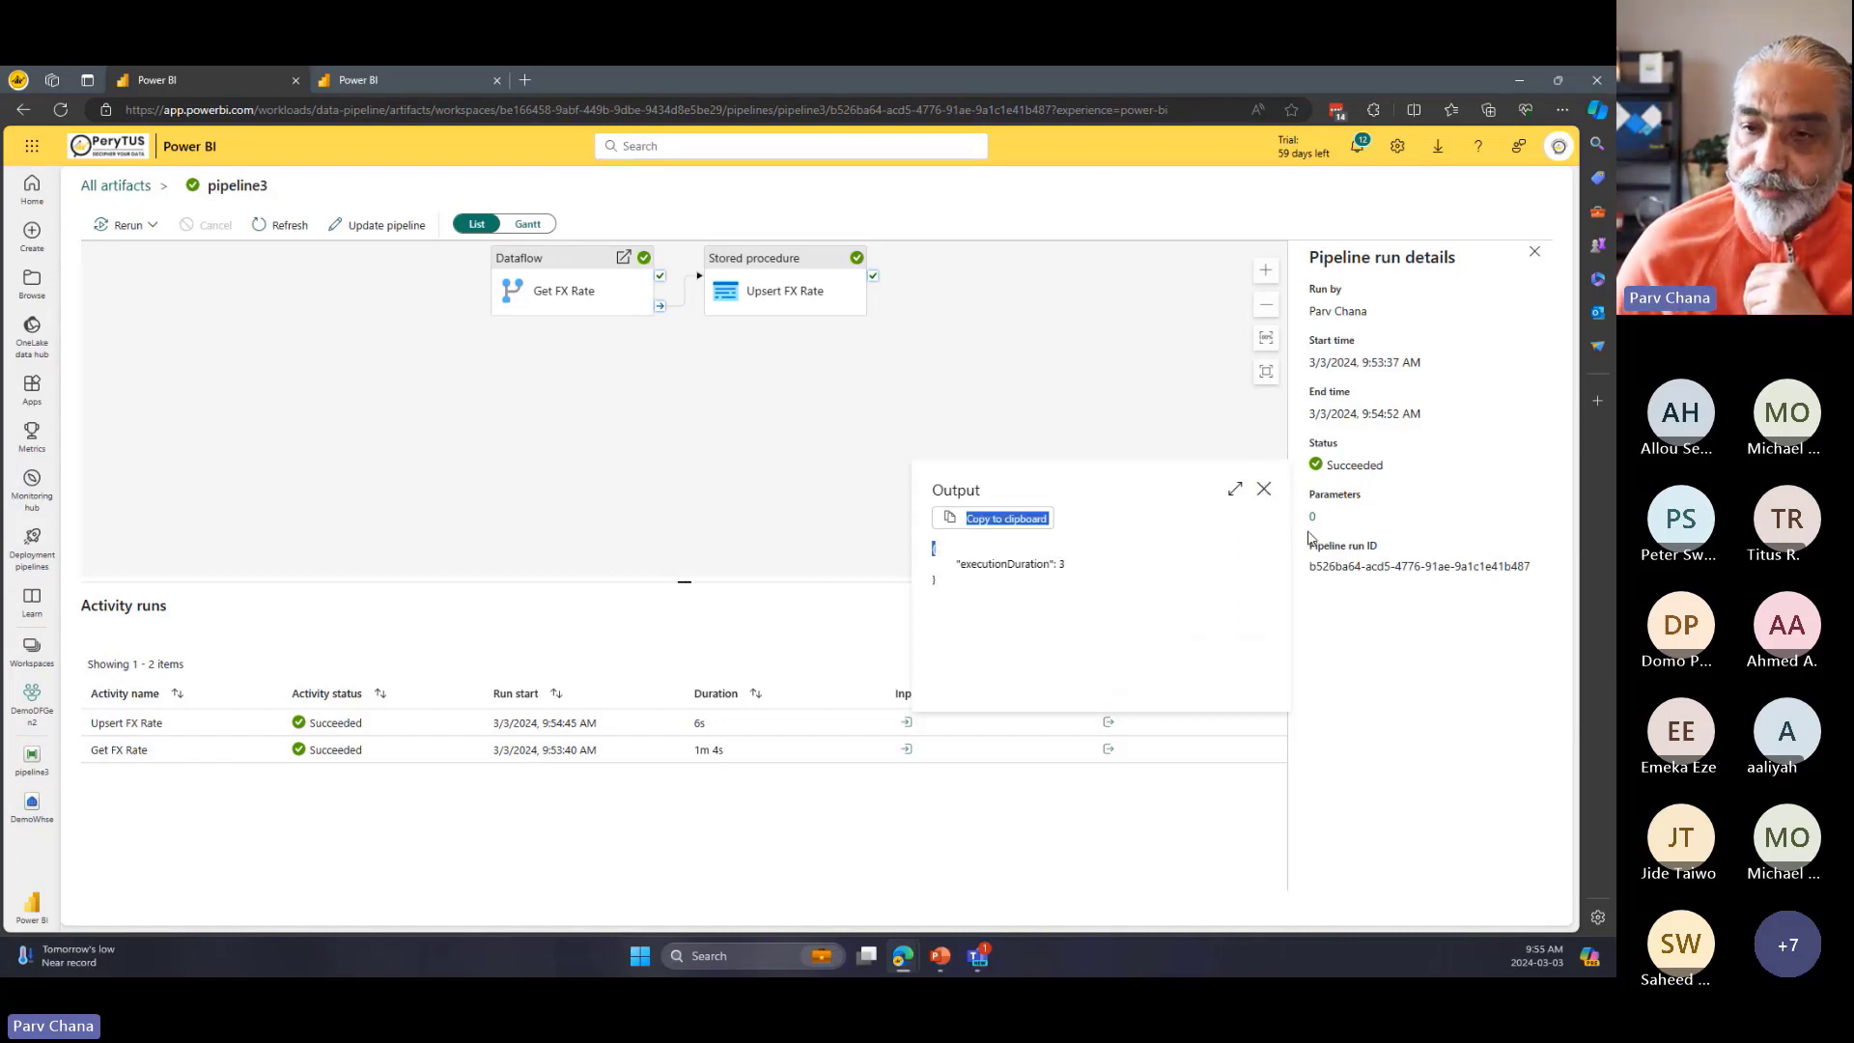
{"action": "left_click", "coordinate": [1265, 490]}
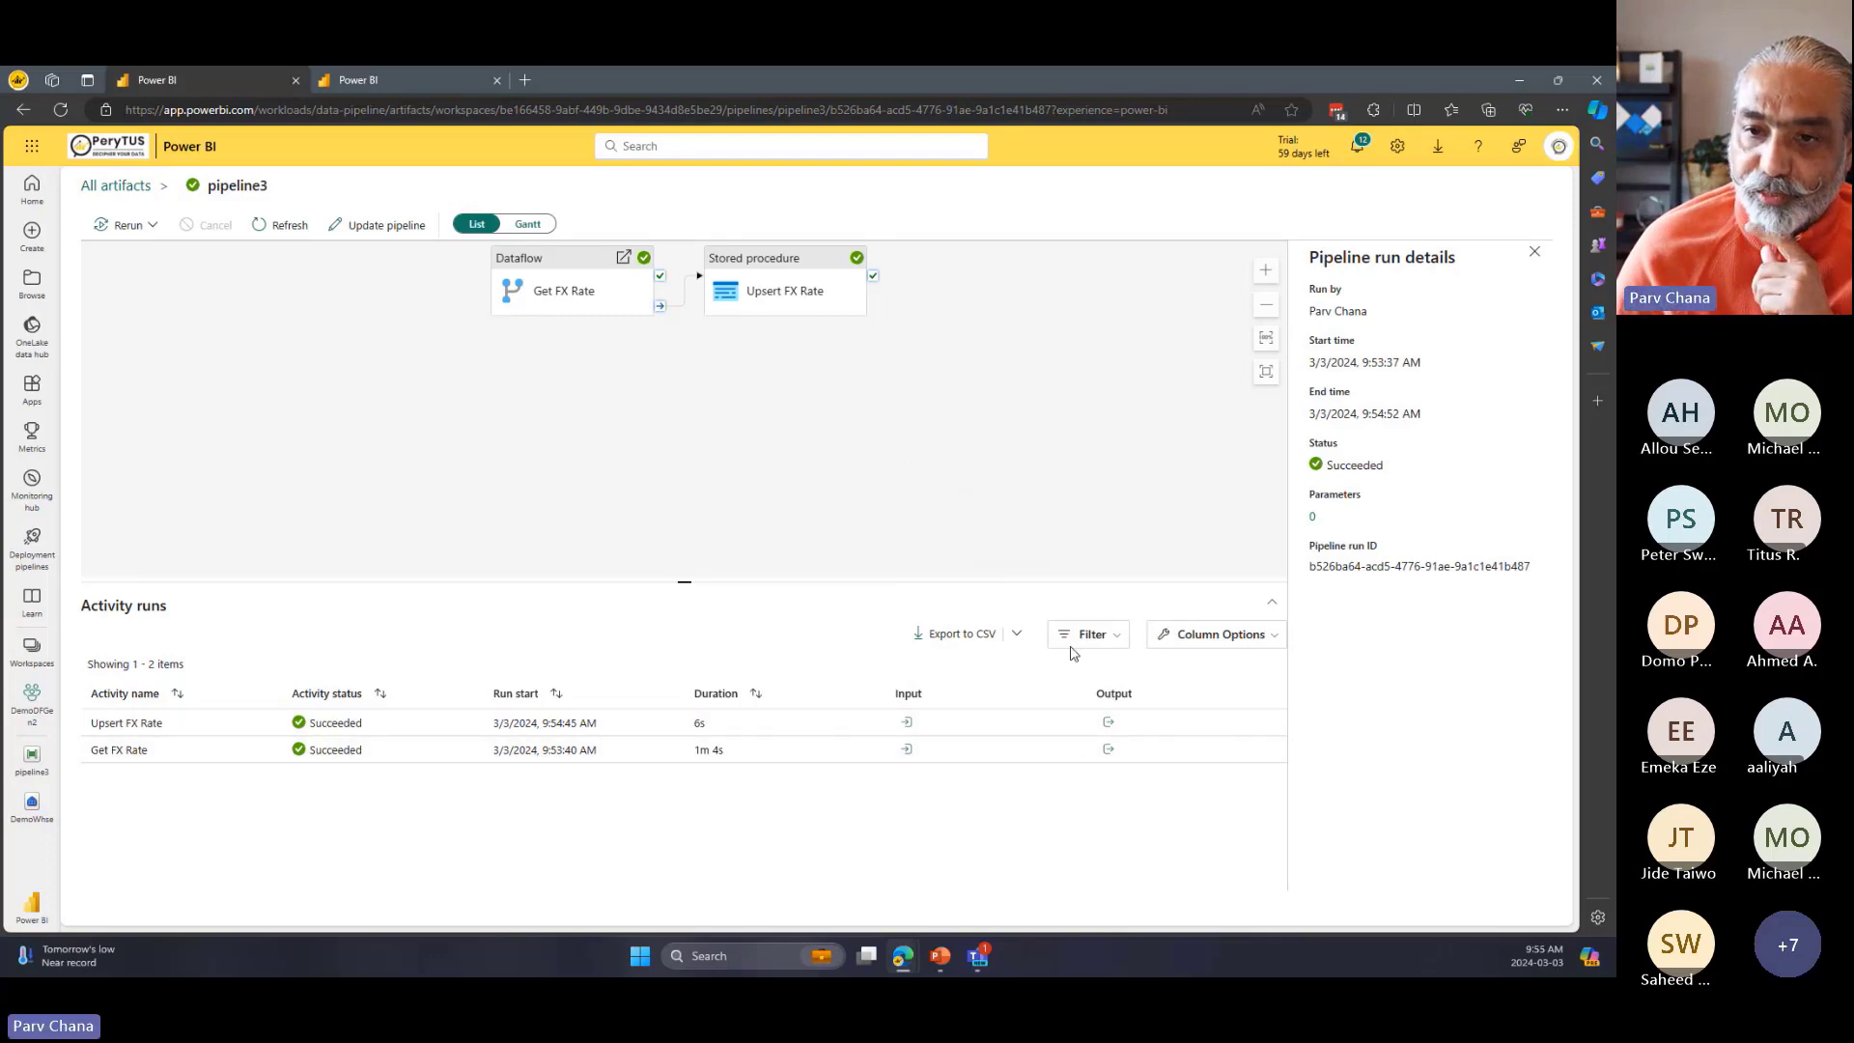
Return to the DemoWhse warehouse, rerun "Select * From DailyFXRate" and examine the returned exchange-rate rows.
{"action": "left_click", "coordinate": [442, 85]}
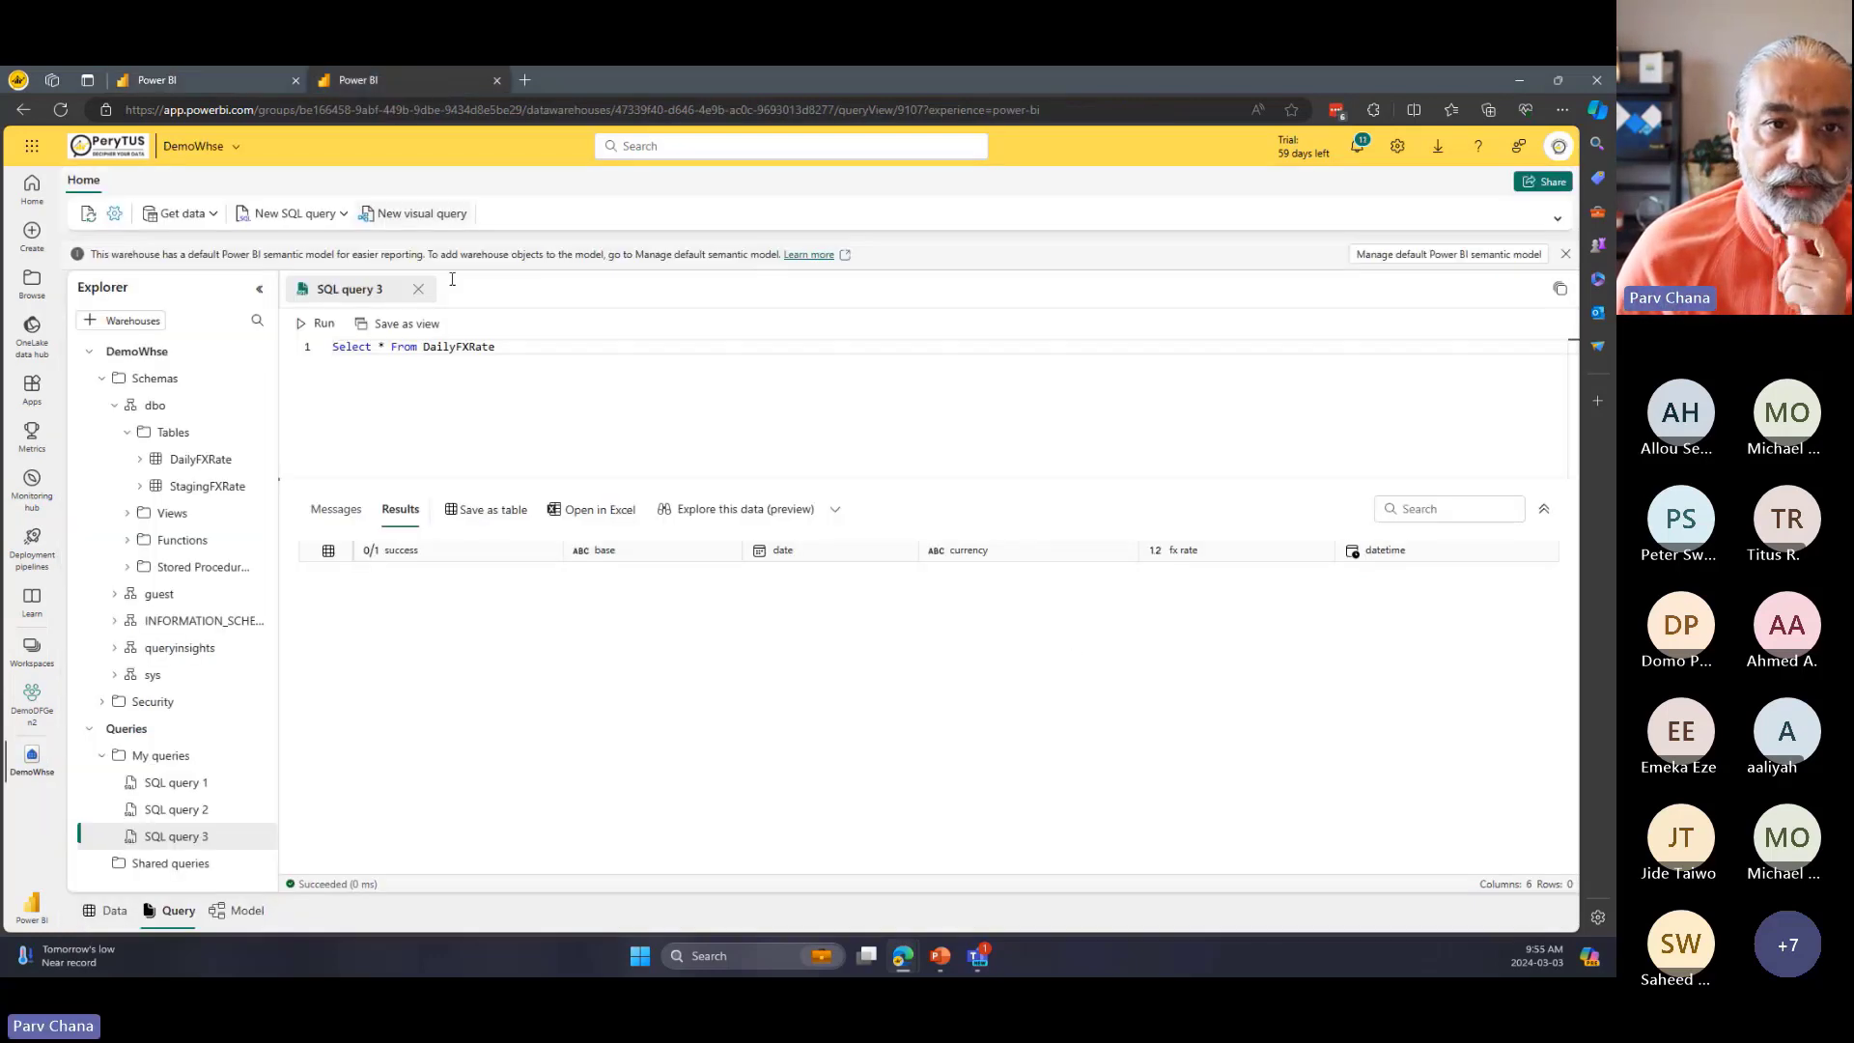
{"action": "left_click", "coordinate": [319, 324]}
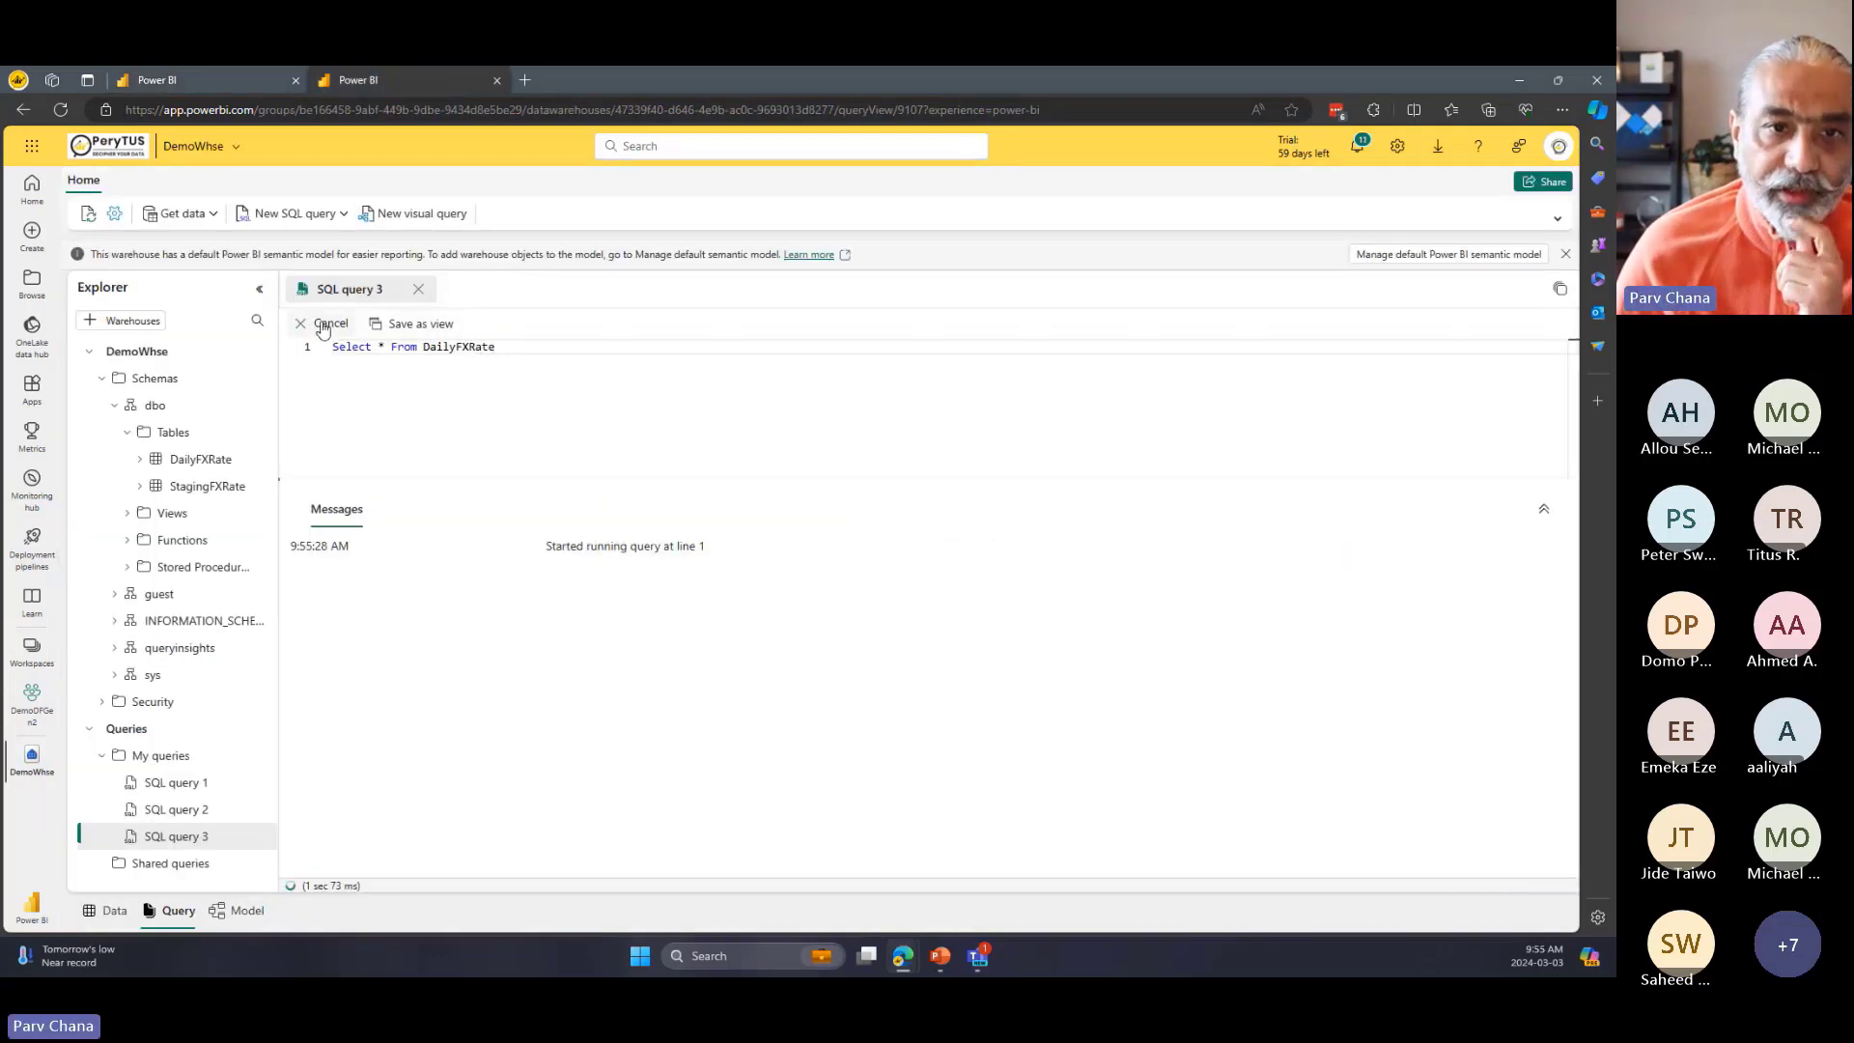
{"action": "left_click_drag", "start_coordinate": [387, 592], "coordinate": [1244, 673]}
{"action": "left_click", "coordinate": [1244, 673]}
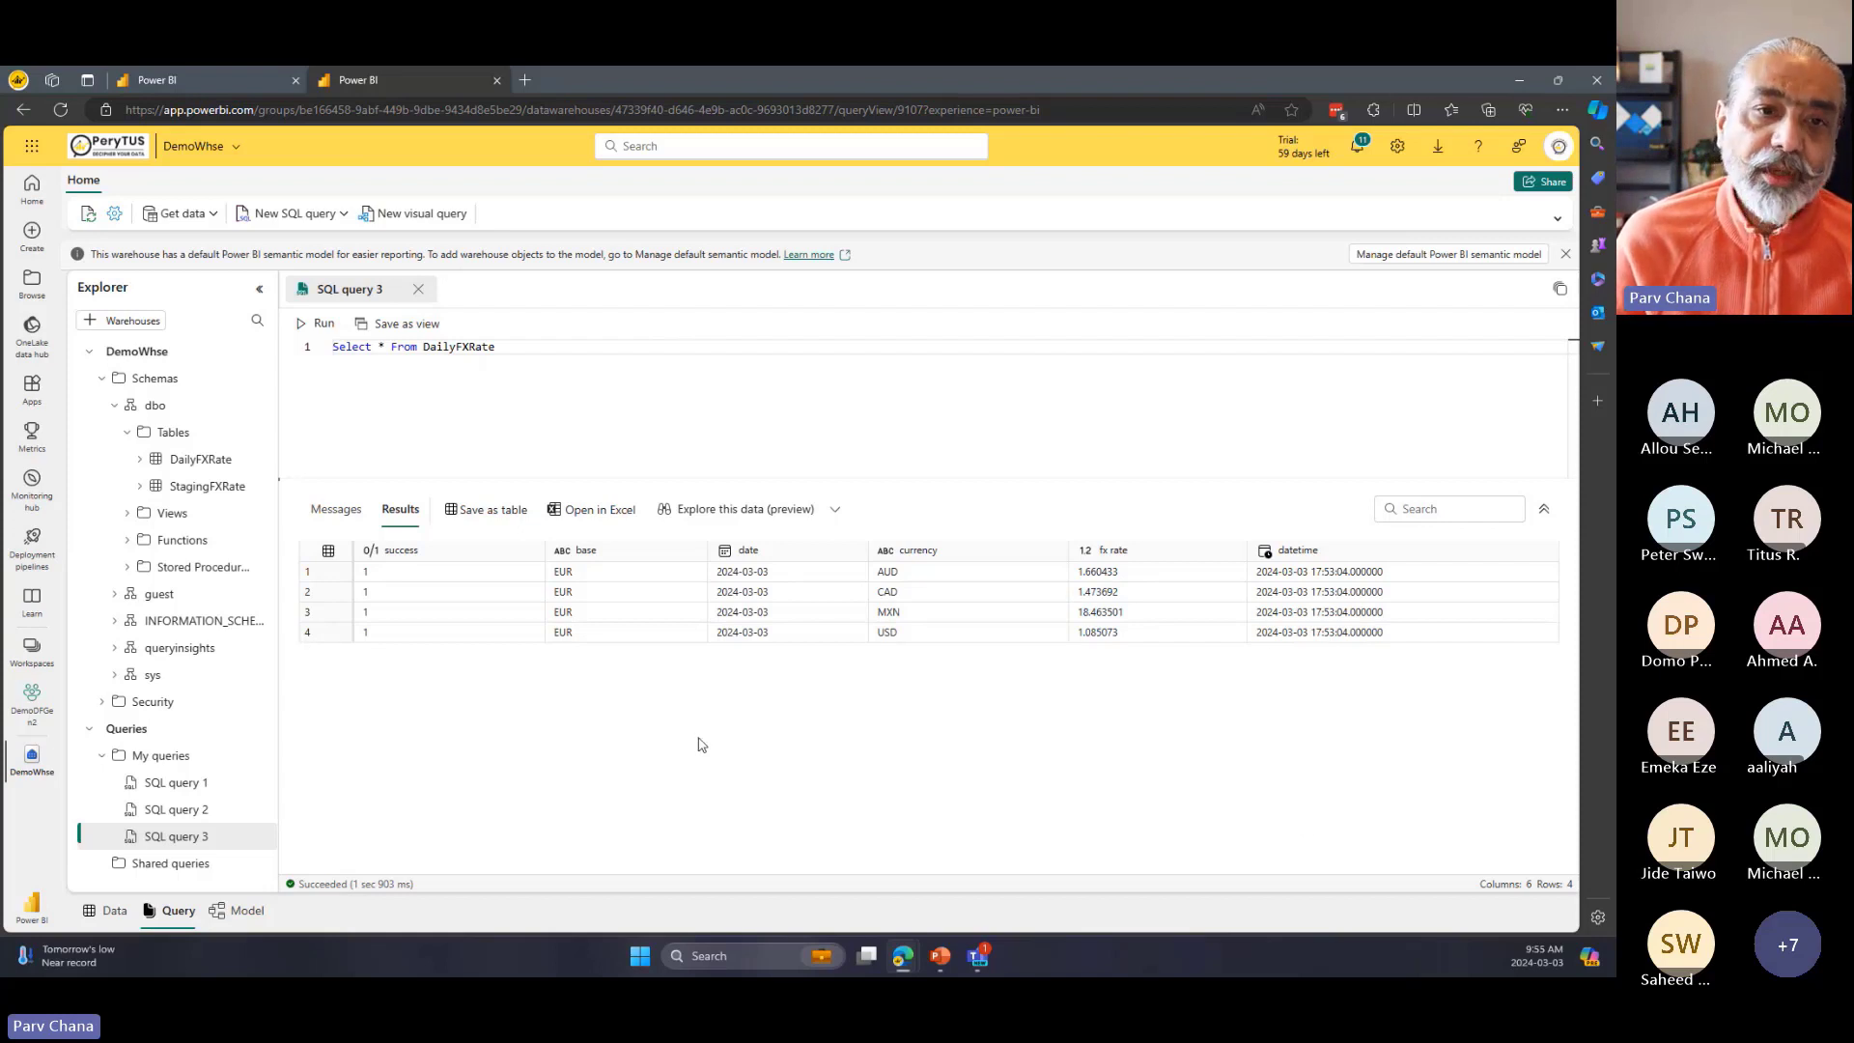
{"action": "left_click", "coordinate": [1355, 629]}
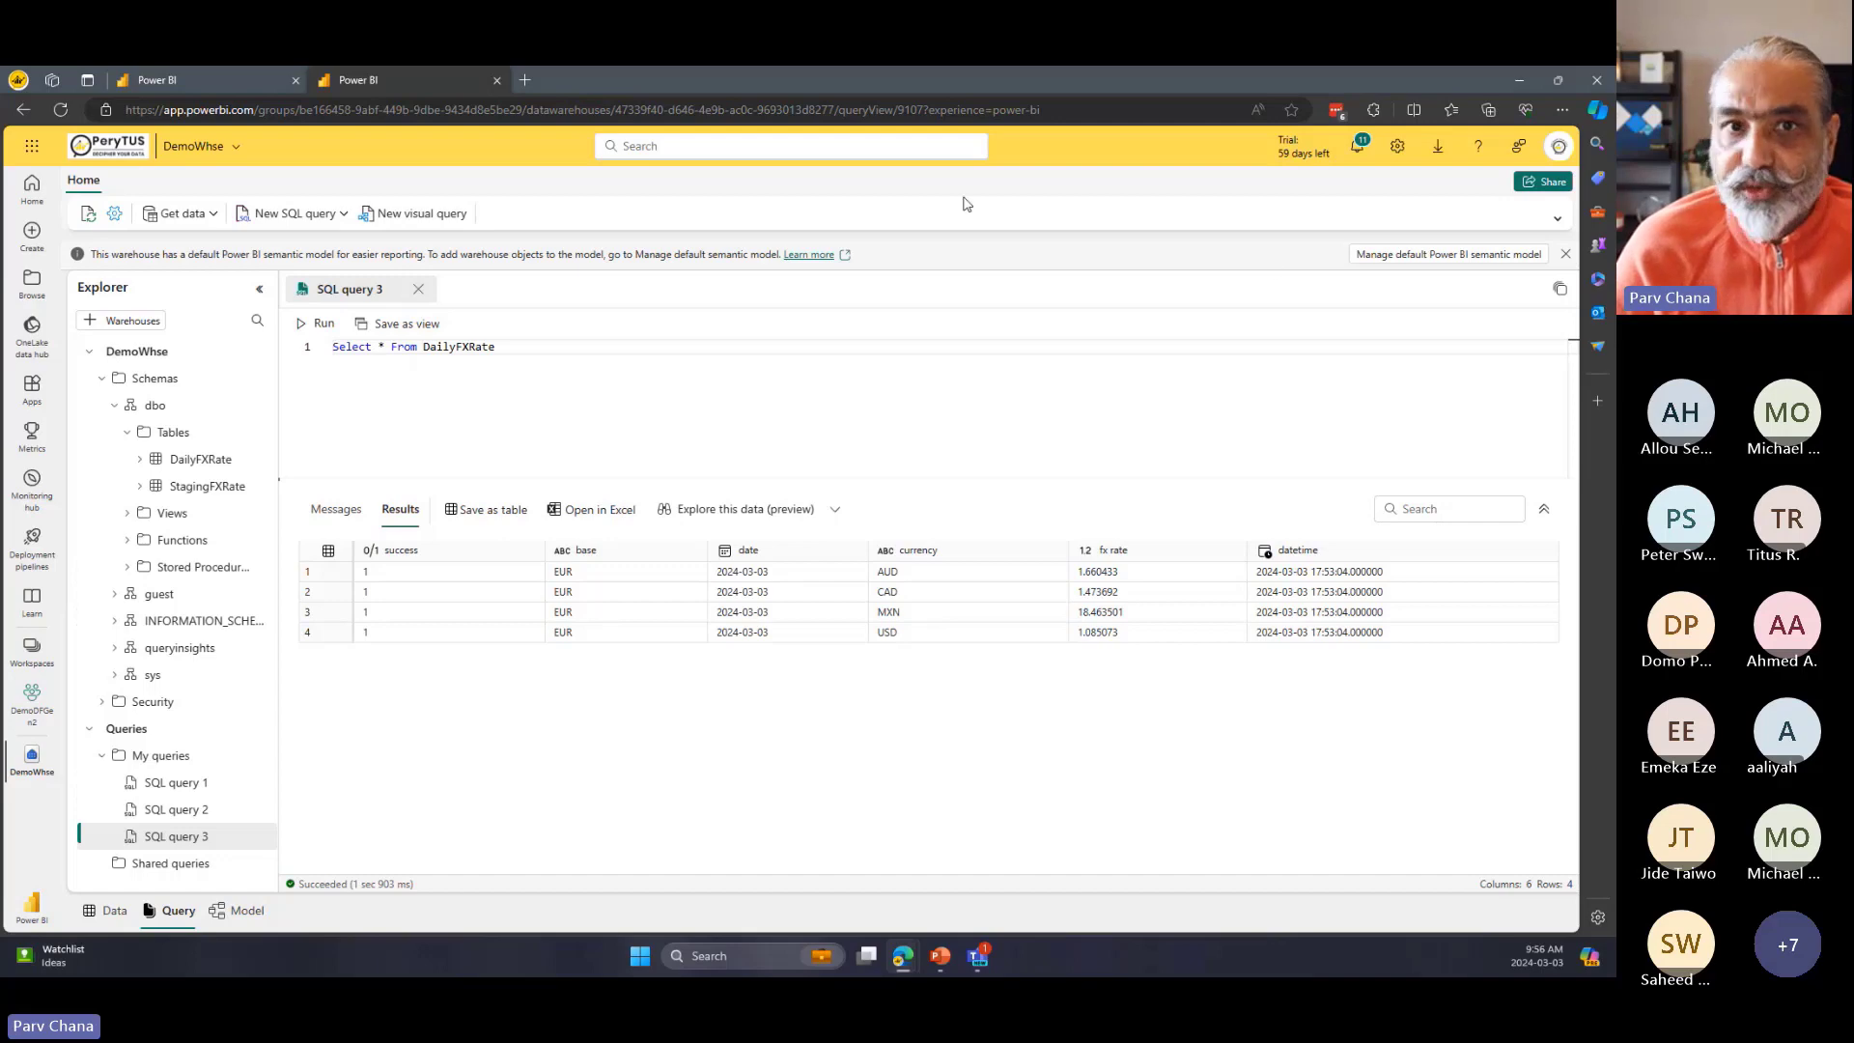
Switch to PowerPoint, start the slide show from the Demo slide and advance to "Before Fabric – Option 1".
{"action": "left_click", "coordinate": [939, 956]}
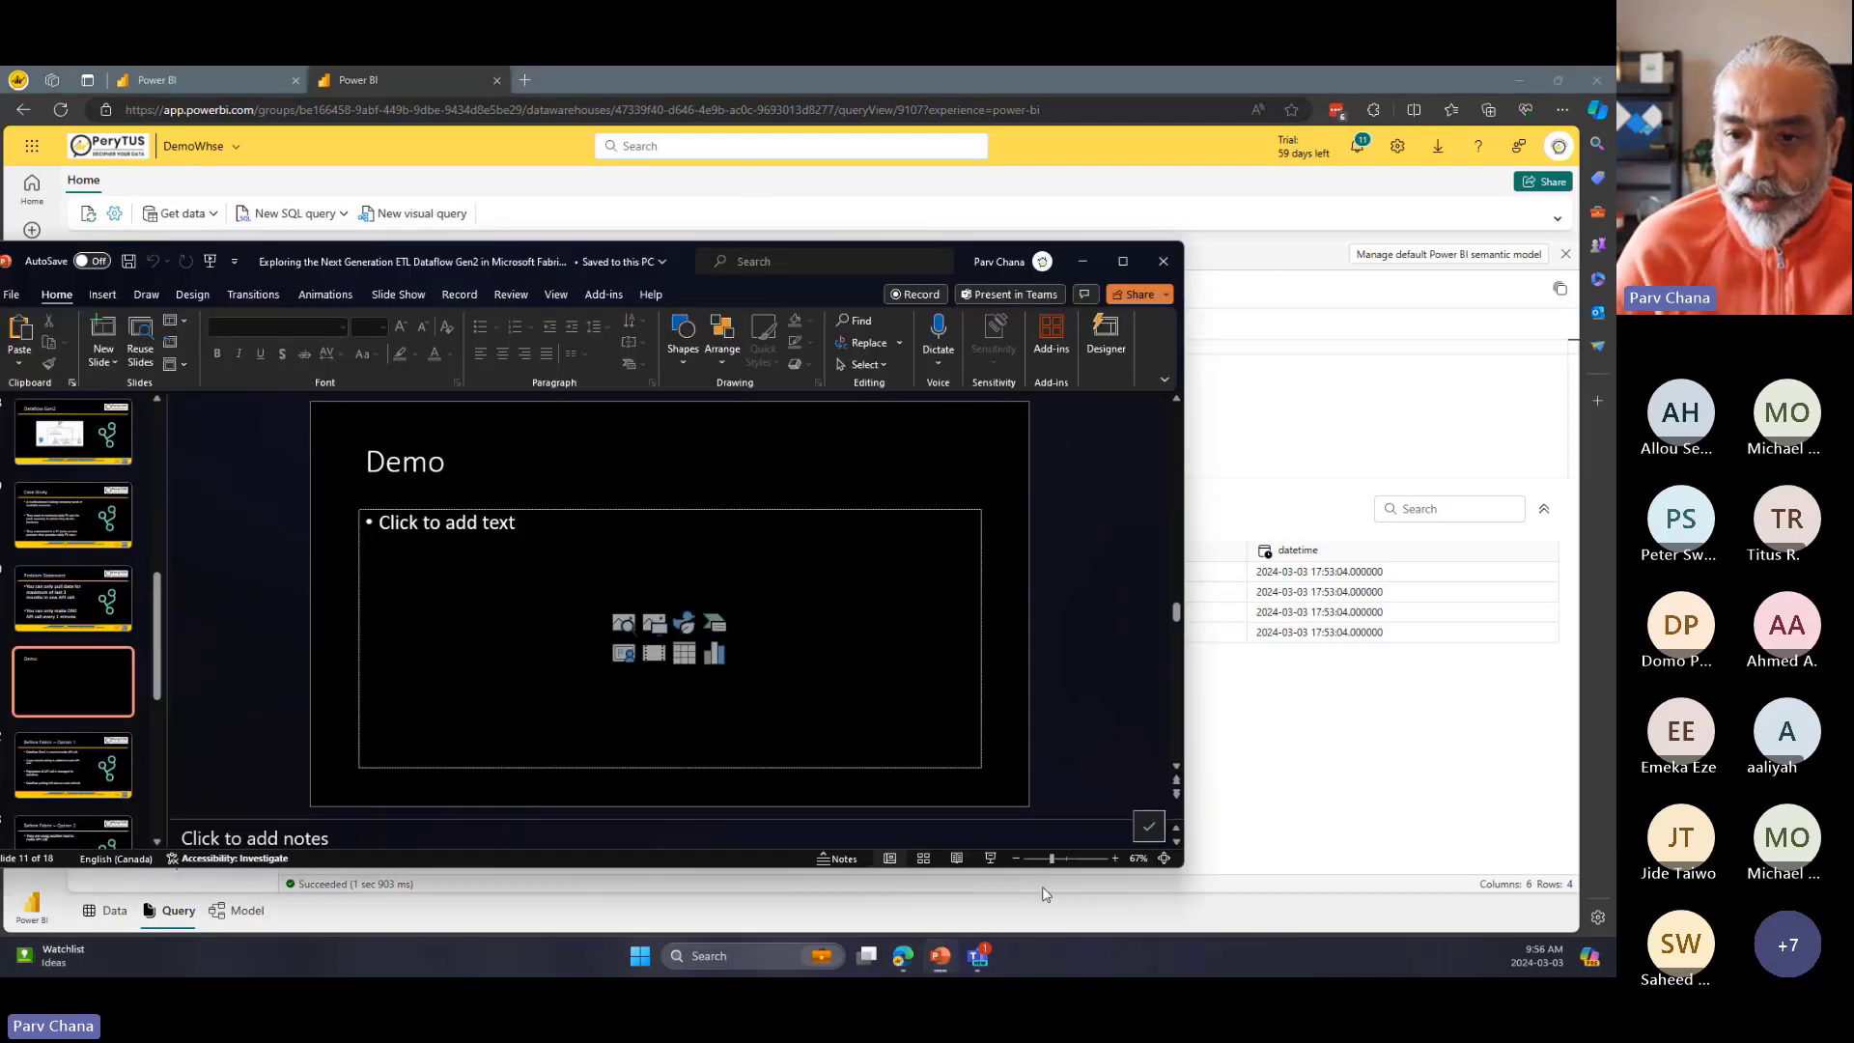
{"action": "left_click", "coordinate": [990, 859]}
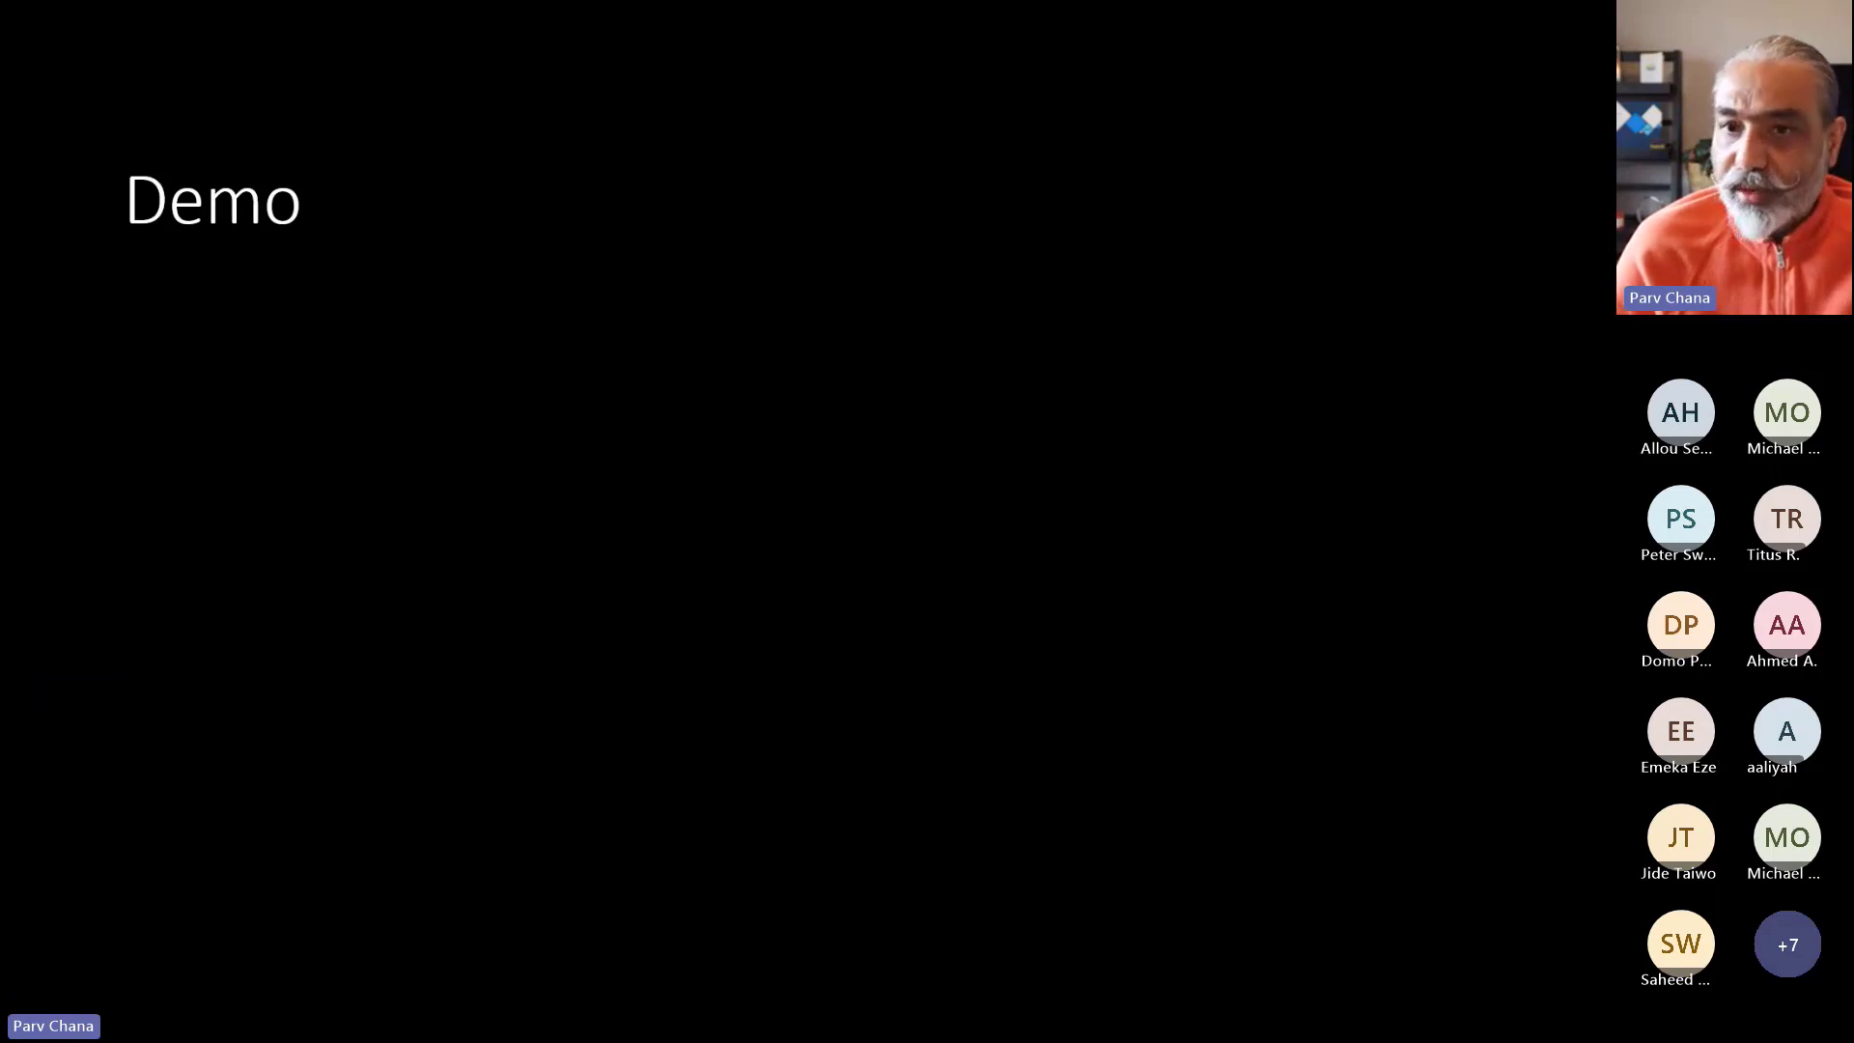
{"action": "key", "text": "Right"}
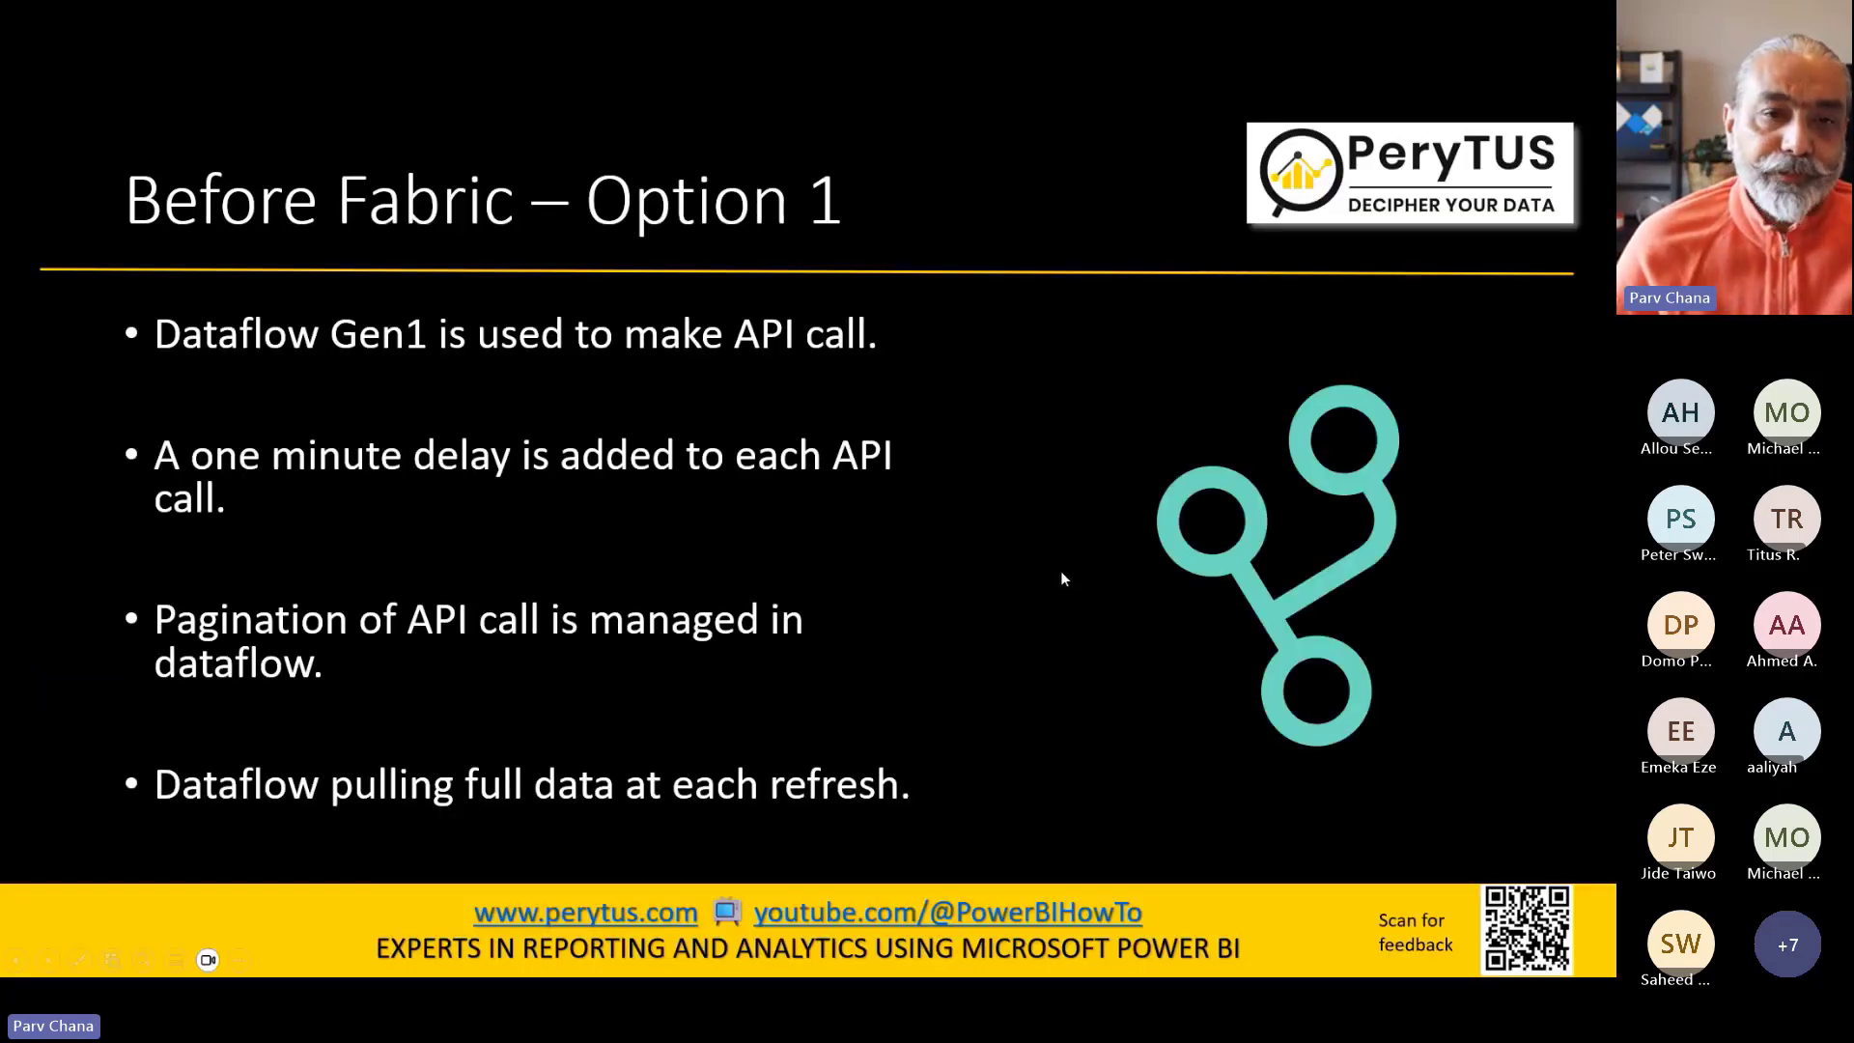